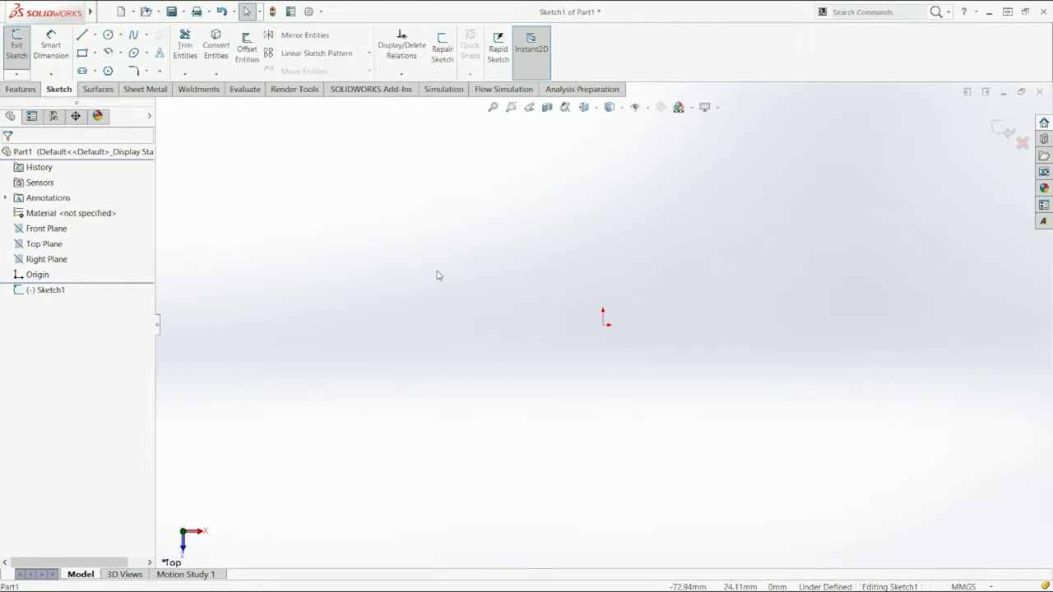
# Sketch a center rectangle on the origin, 500 mm wide and 100 mm high
pyautogui.press('s')
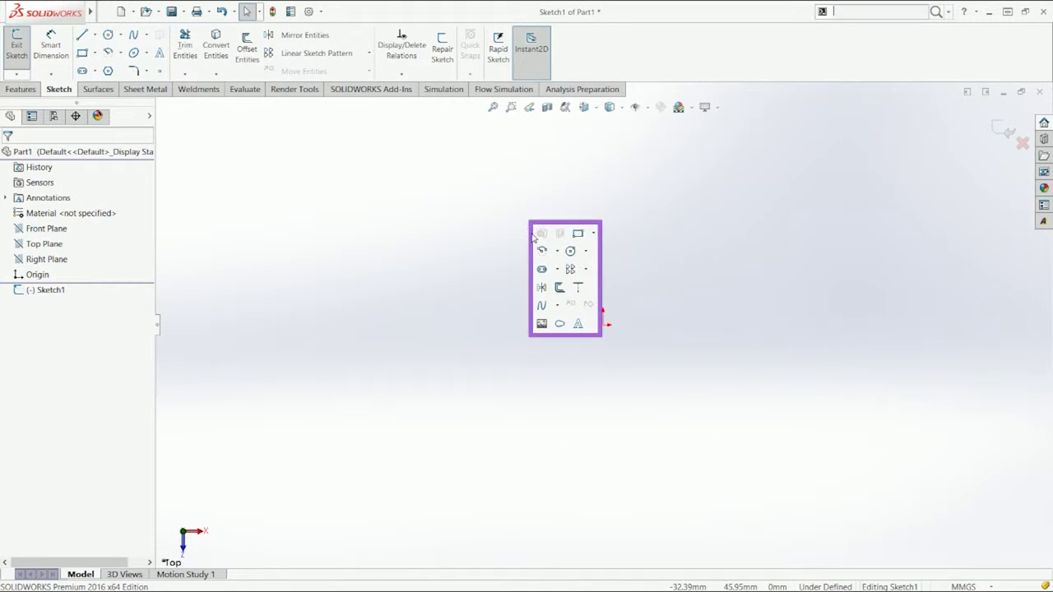
pyautogui.click(591, 235)
pyautogui.click(604, 264)
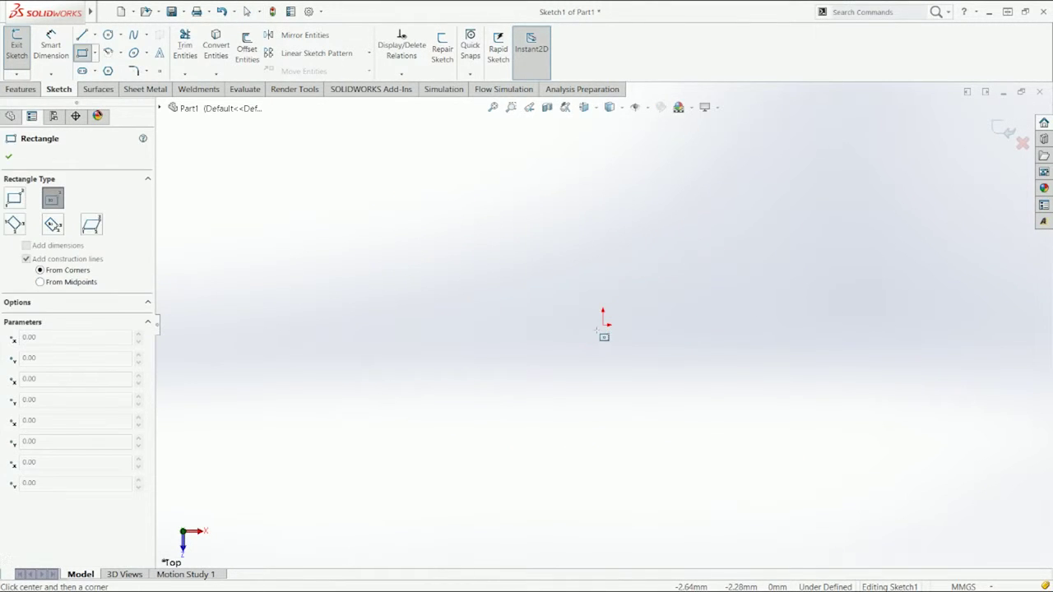
pyautogui.click(605, 324)
pyautogui.write('100')
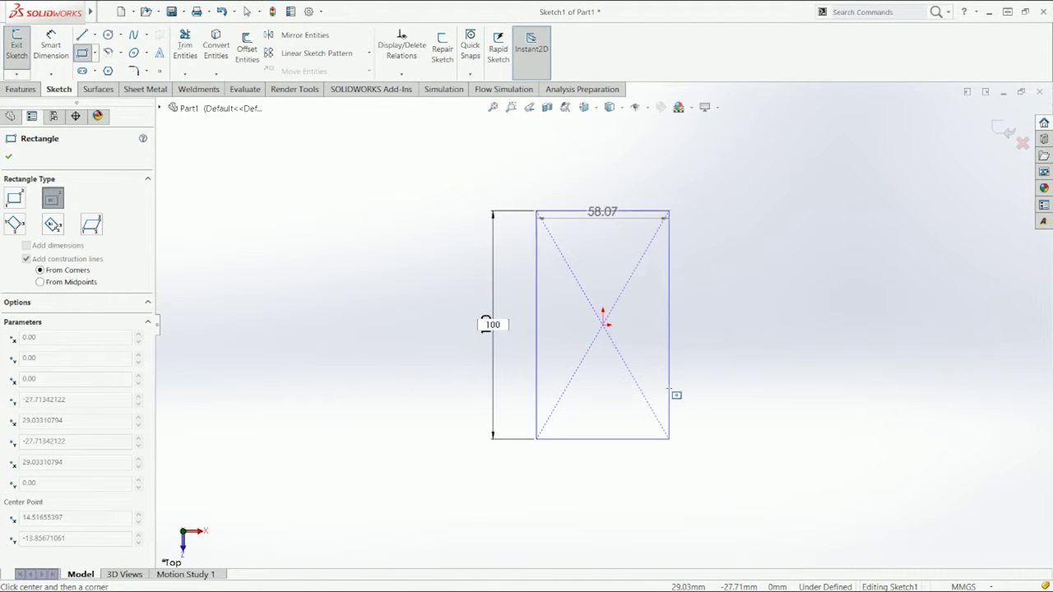
pyautogui.press('Tab')
pyautogui.write('500')
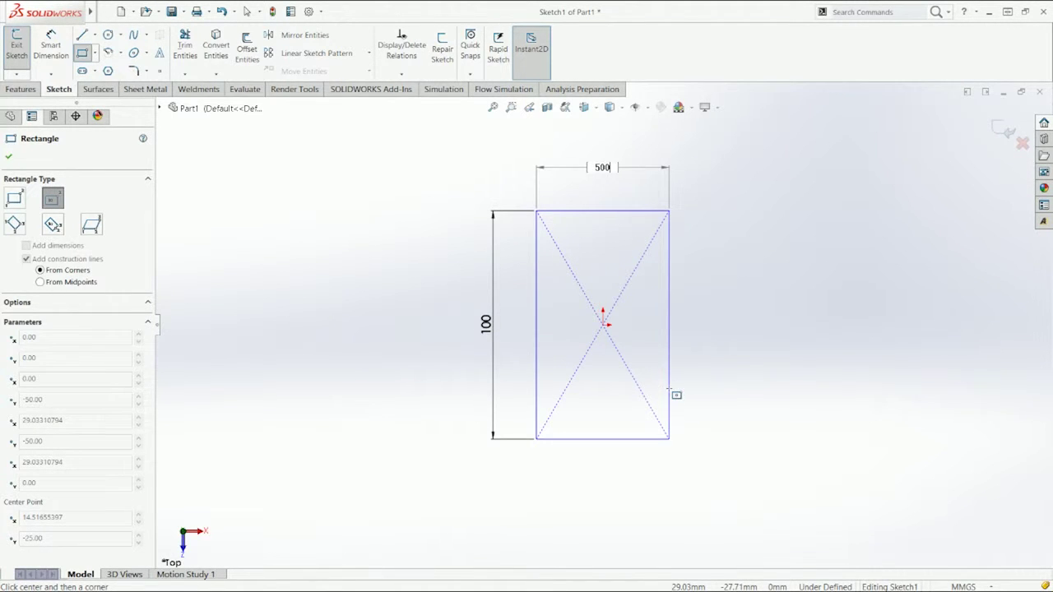
pyautogui.press('Return')
pyautogui.press('Escape')
pyautogui.press('f')
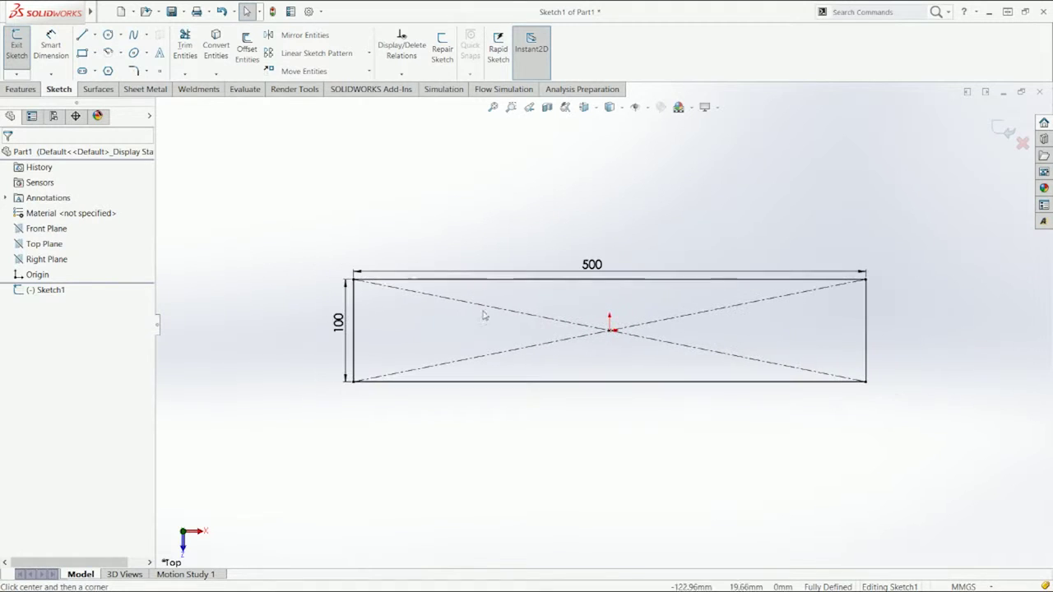
# Set the rectangle's 100 mm side to 1000 mm and exit the sketch in isometric view
pyautogui.doubleClick(349, 329)
pyautogui.write('1000')
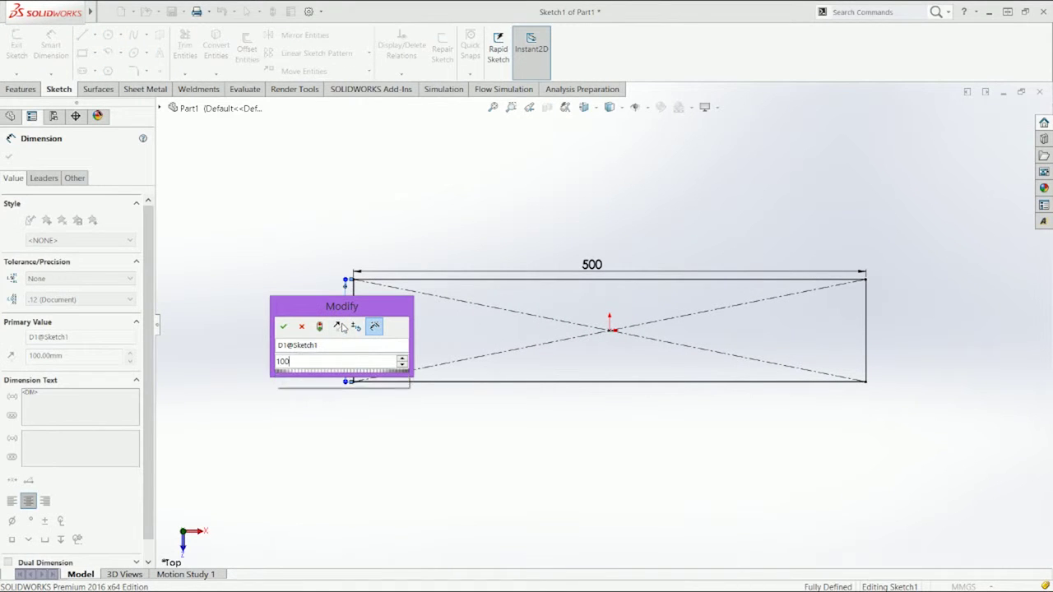
pyautogui.press('Return')
pyautogui.click(434, 328)
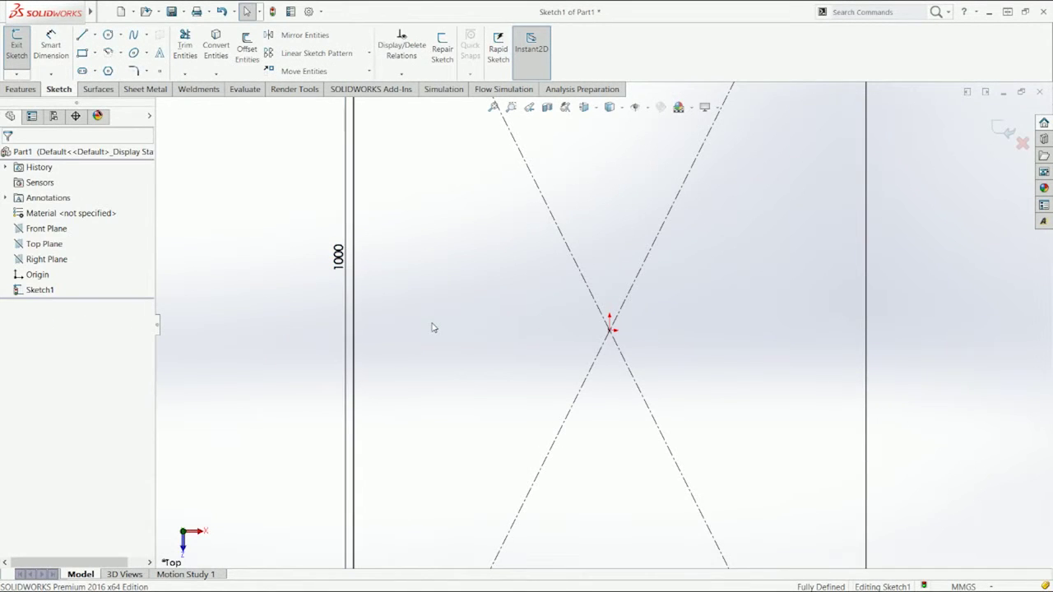
pyautogui.hotkey('ctrl', '7')
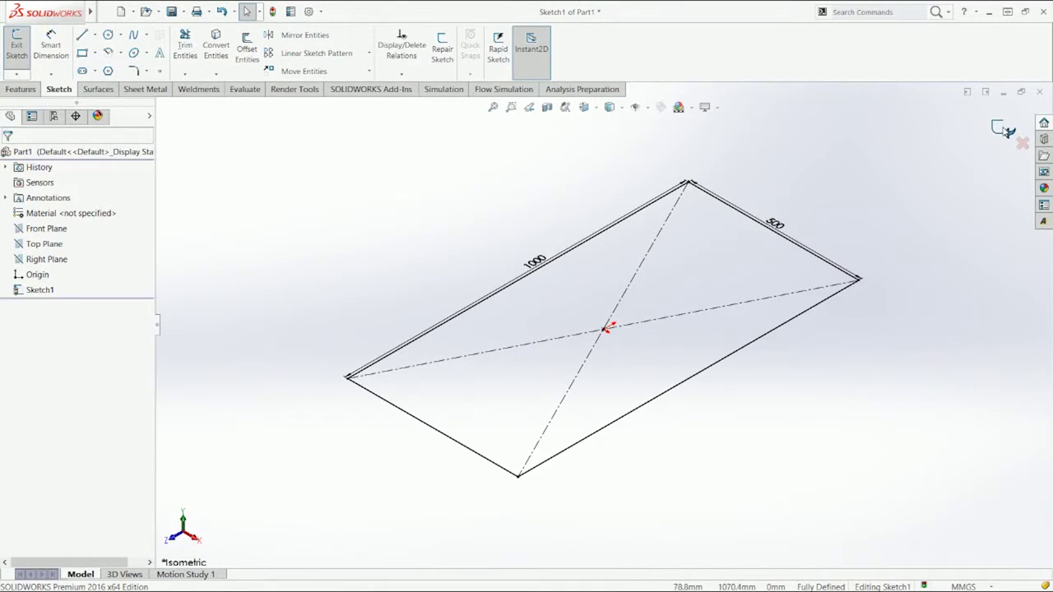
pyautogui.click(1006, 132)
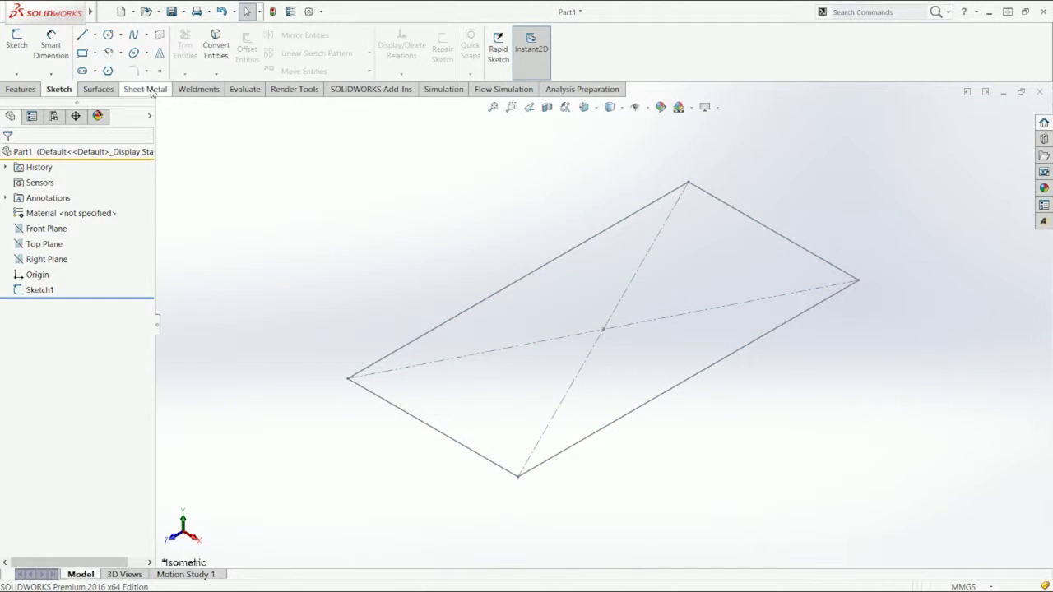
# Start a 3D sketch and draw a 1000 mm vertical line up along Y from the rectangle's left corner
pyautogui.click(198, 94)
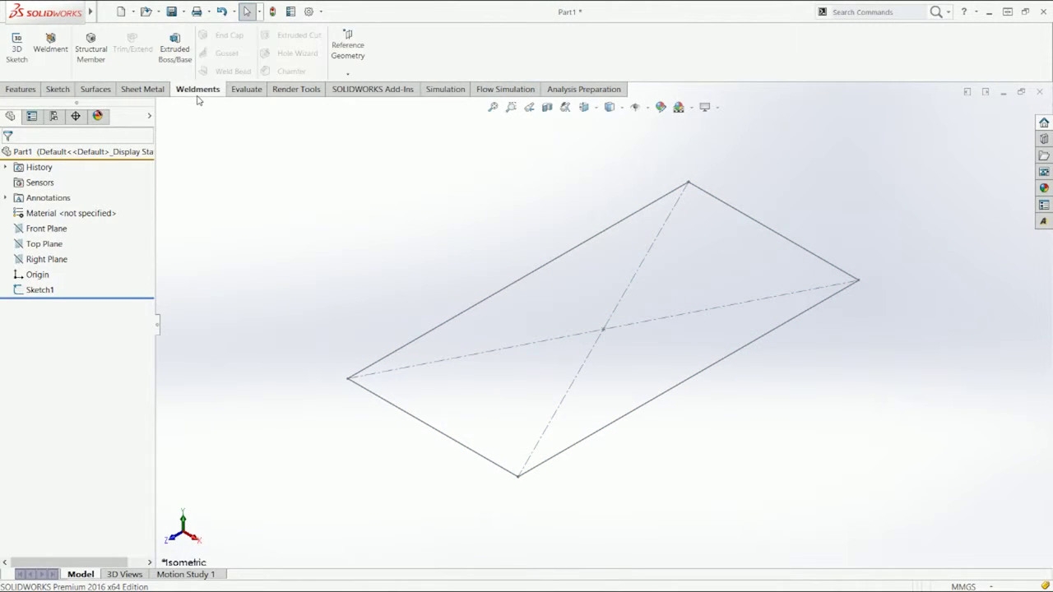
pyautogui.click(16, 49)
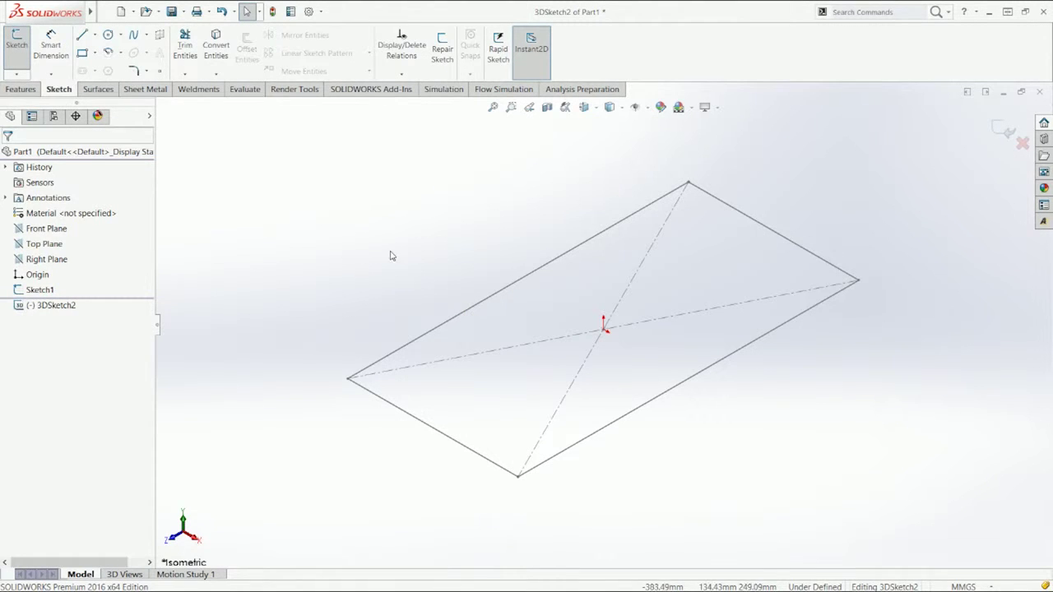
pyautogui.moveTo(412, 265); pyautogui.dragTo(348, 275, button='right')
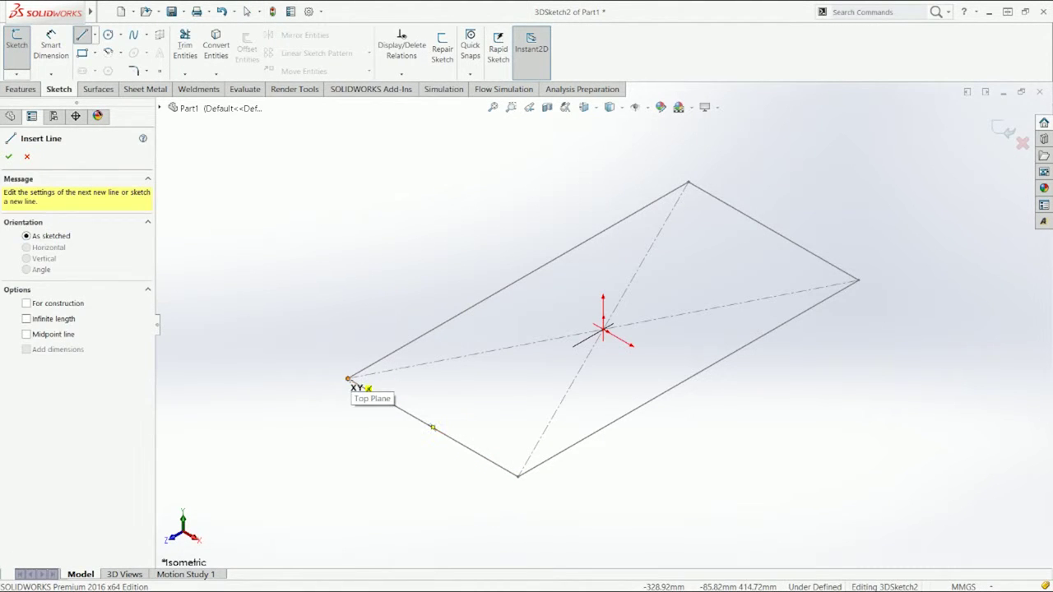
pyautogui.click(348, 378)
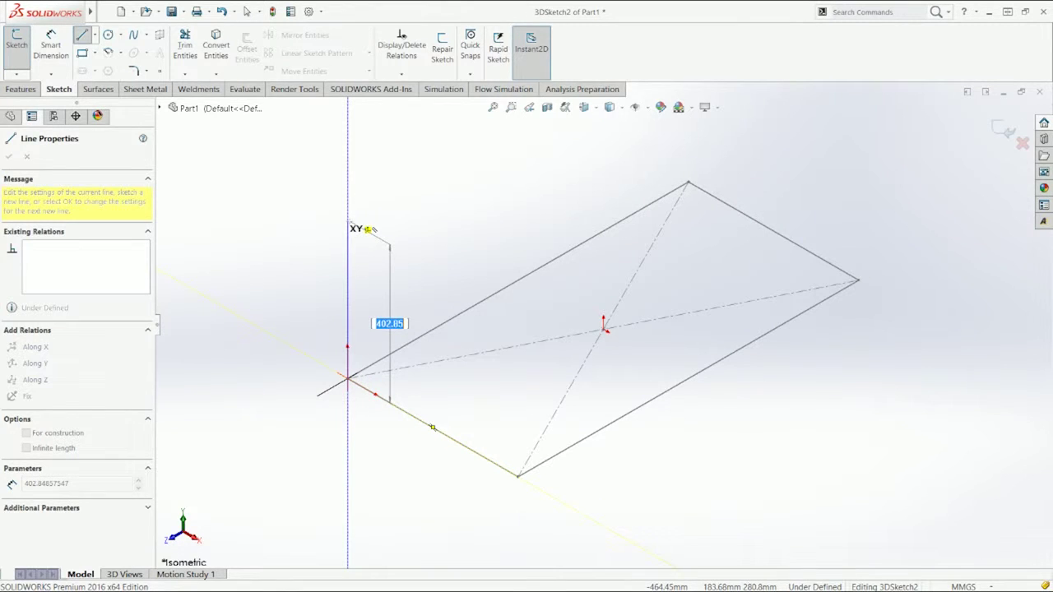
pyautogui.write('1000')
pyautogui.press('Return')
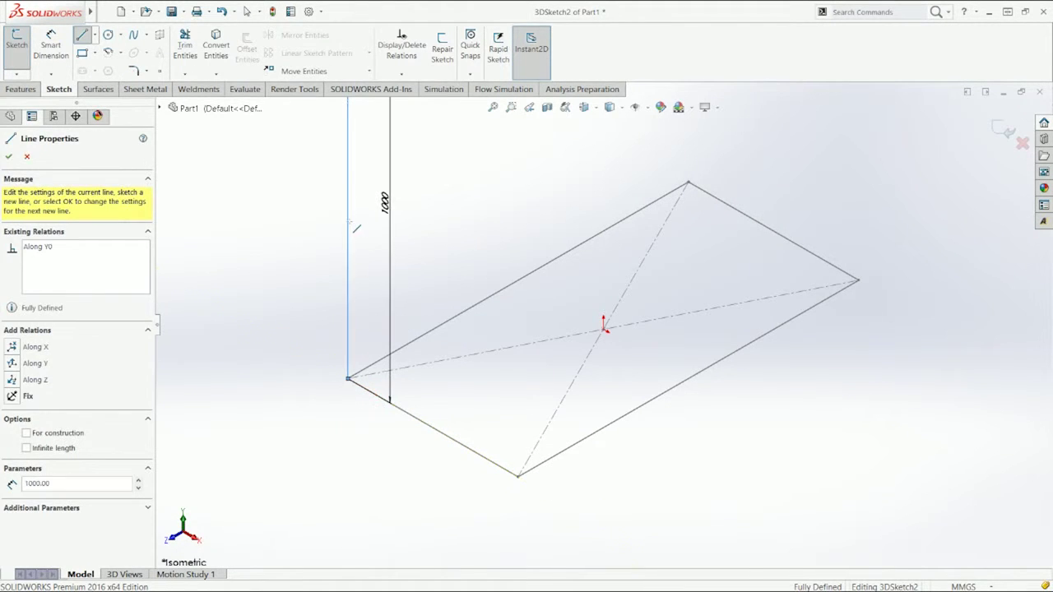
pyautogui.press('Escape')
pyautogui.press('f')
# Draw one vertical line along Y from the rectangle's rear corner and another from its right corner
pyautogui.moveTo(654, 248); pyautogui.dragTo(566, 319, button='right')
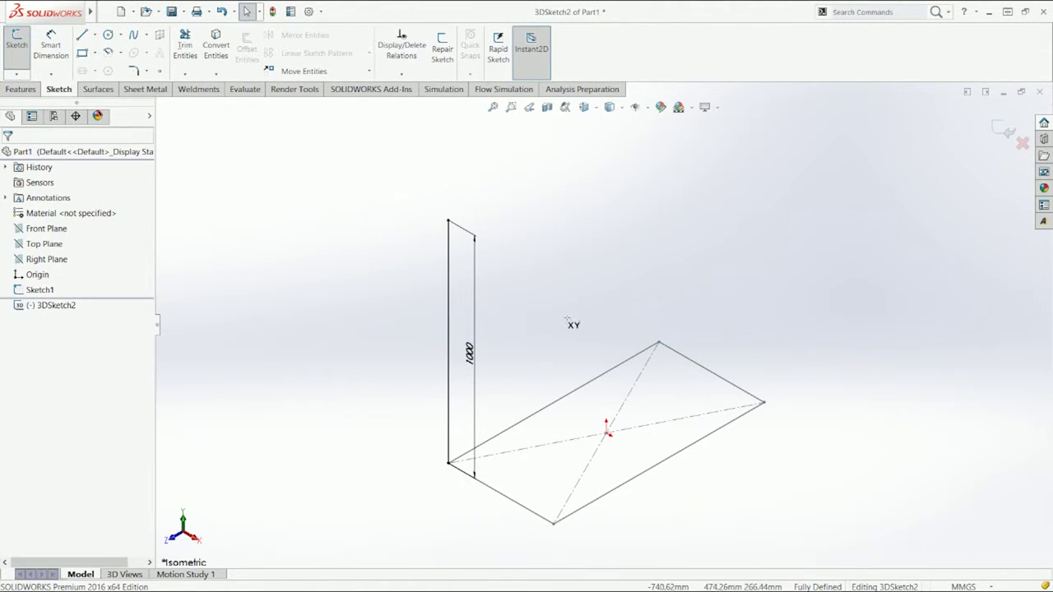
pyautogui.click(659, 343)
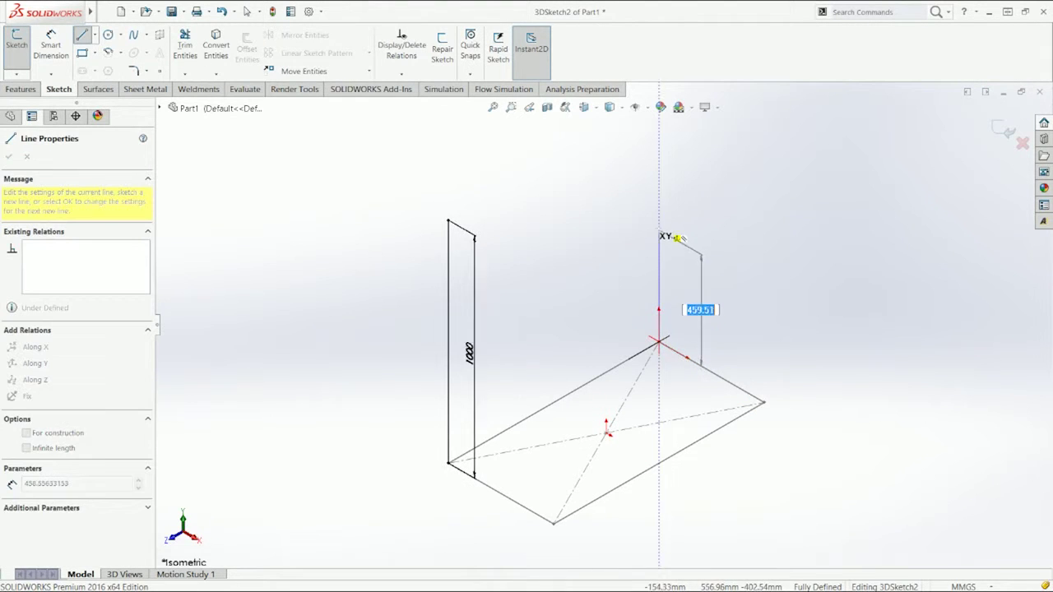
pyautogui.click(658, 227)
pyautogui.press('Escape')
pyautogui.moveTo(716, 288); pyautogui.dragTo(612, 340, button='right')
pyautogui.click(660, 343)
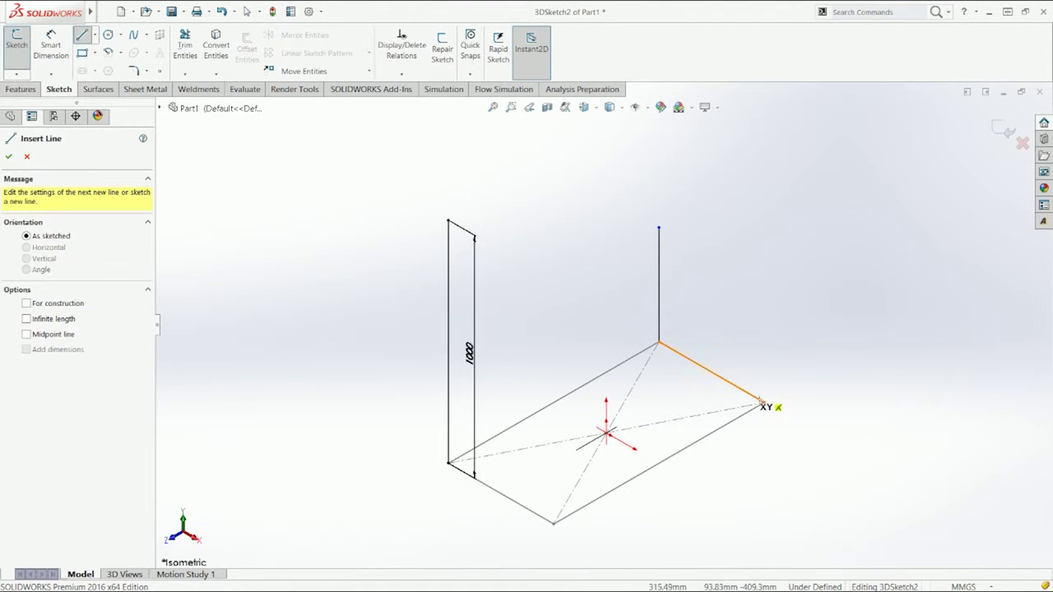
pyautogui.click(765, 403)
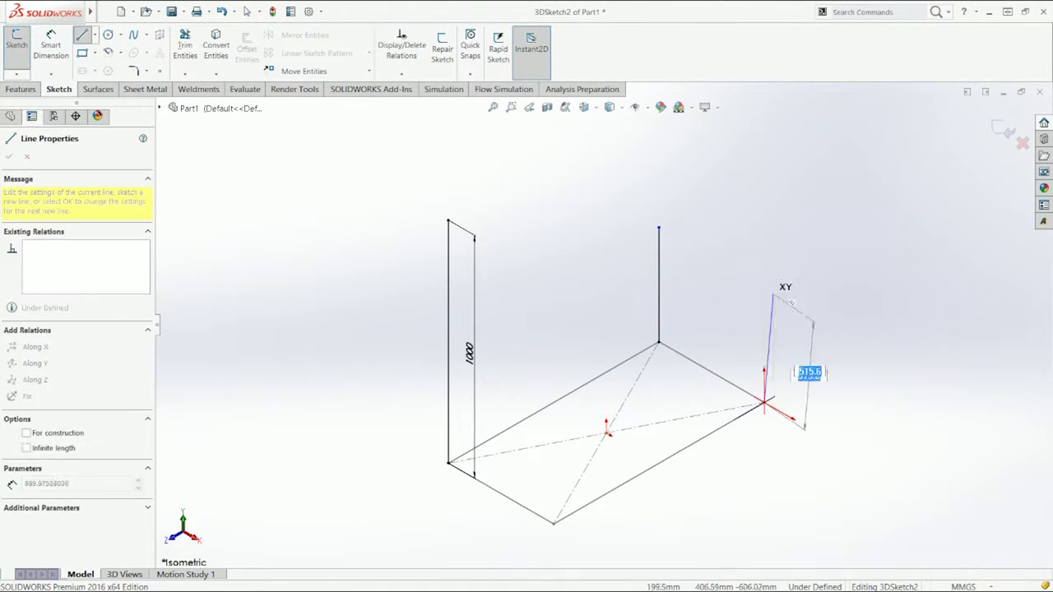
pyautogui.click(764, 254)
pyautogui.press('Escape')
# Draw a vertical line about 767 mm long up along Y from the rectangle's front corner
pyautogui.moveTo(845, 318); pyautogui.dragTo(710, 326, button='right')
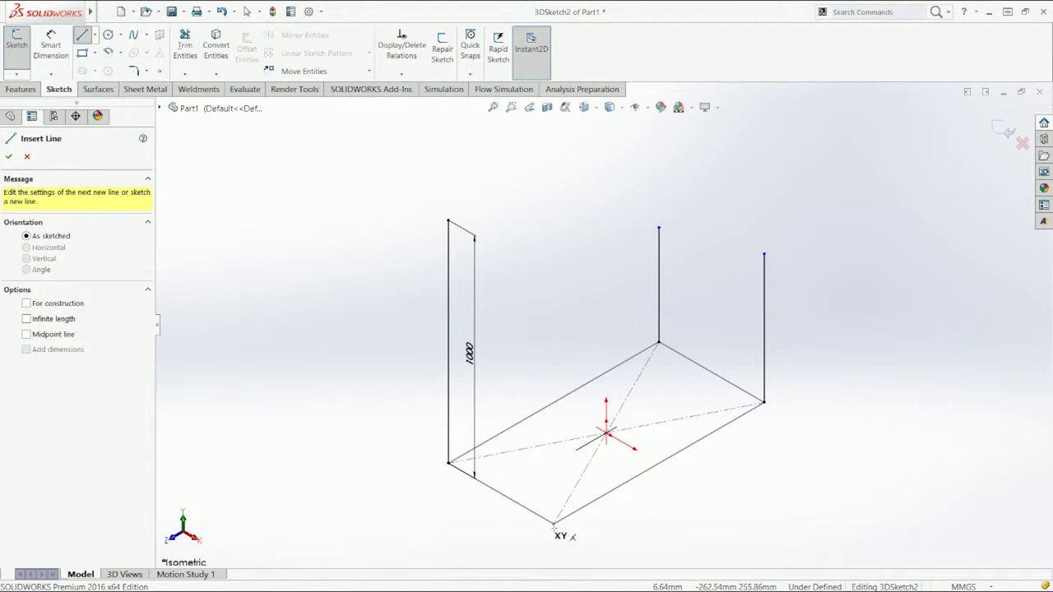
pyautogui.click(553, 524)
pyautogui.click(553, 337)
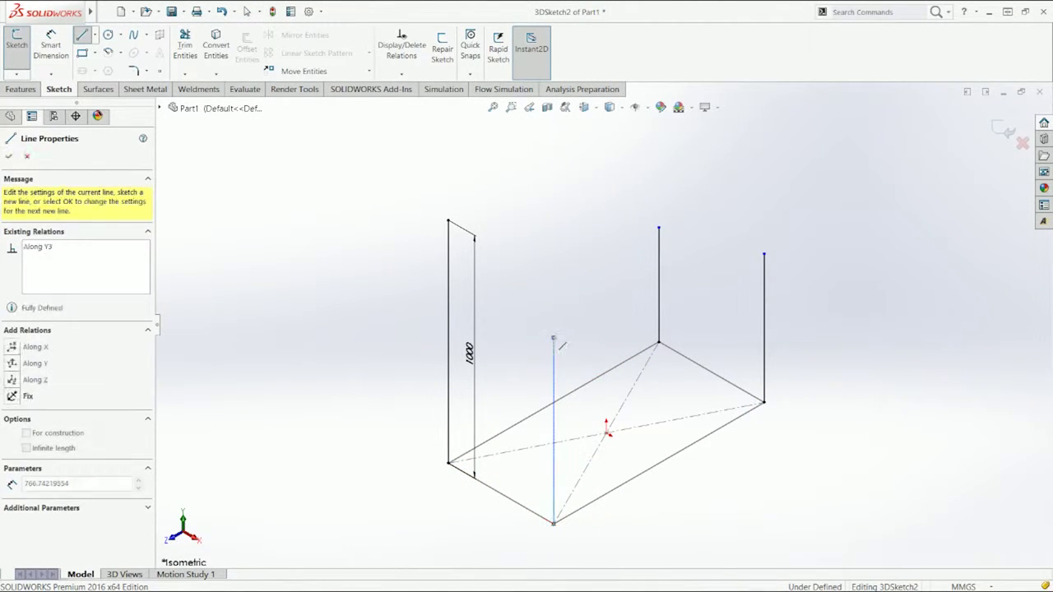
pyautogui.press('Escape')
# Apply an Equal relation to the four vertical lines
pyautogui.click(448, 324)
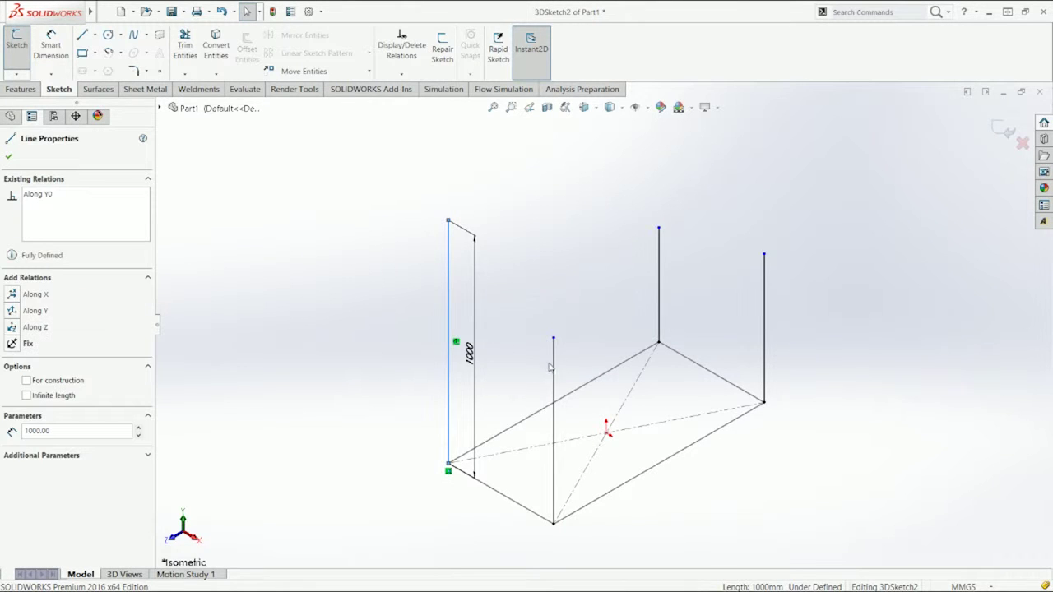
pyautogui.keyDown('ctrl'); pyautogui.click(553, 367); pyautogui.keyUp('ctrl')
pyautogui.keyDown('ctrl'); pyautogui.click(659, 309); pyautogui.keyUp('ctrl')
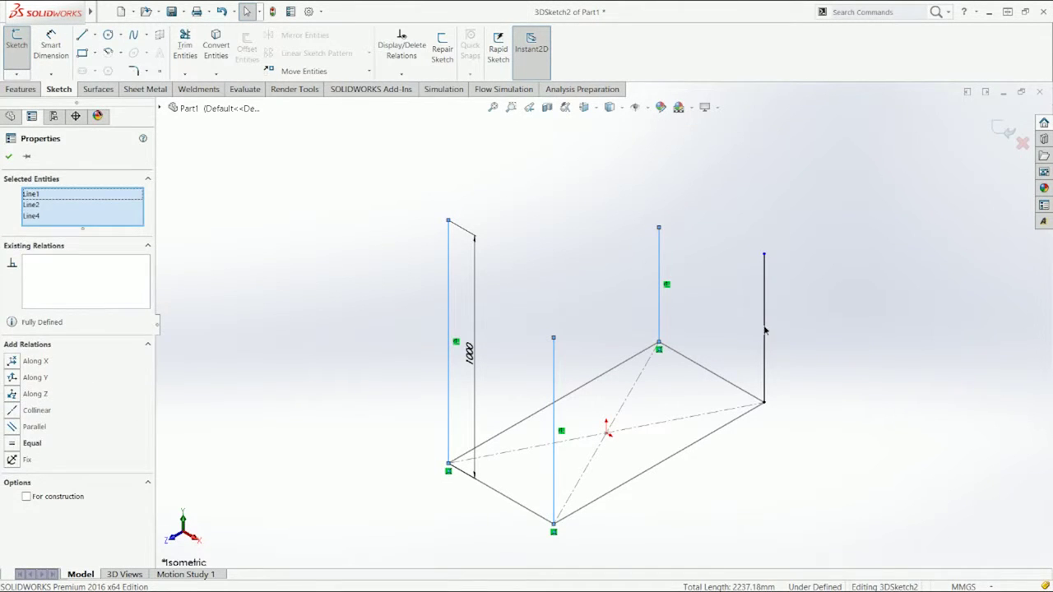
pyautogui.keyDown('ctrl'); pyautogui.click(764, 330); pyautogui.keyUp('ctrl')
pyautogui.click(860, 280)
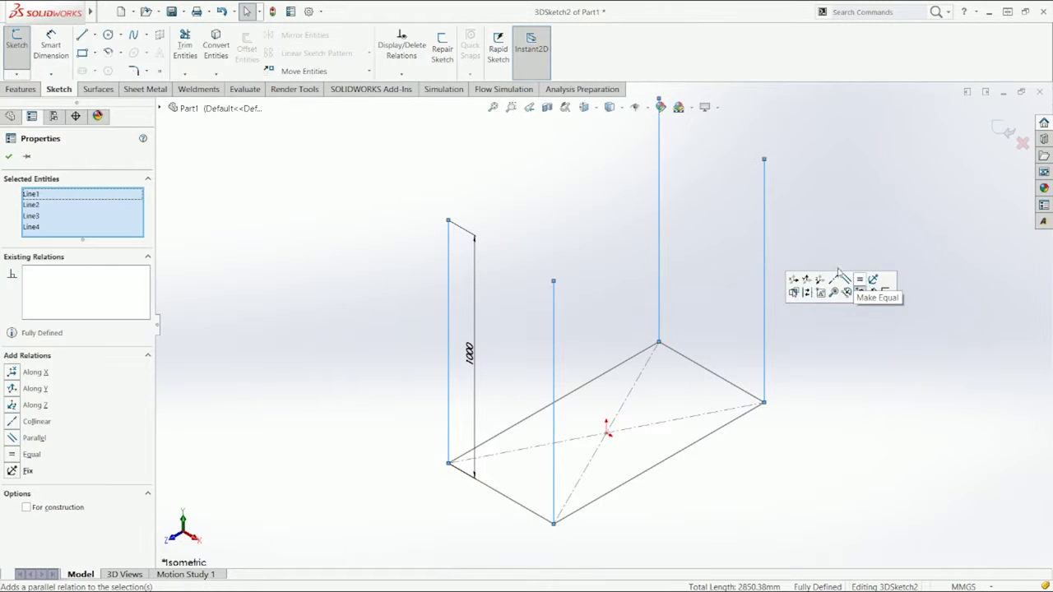
pyautogui.click(841, 215)
# Draw a line joining the upper ends of the left and front vertical lines
pyautogui.press('l')
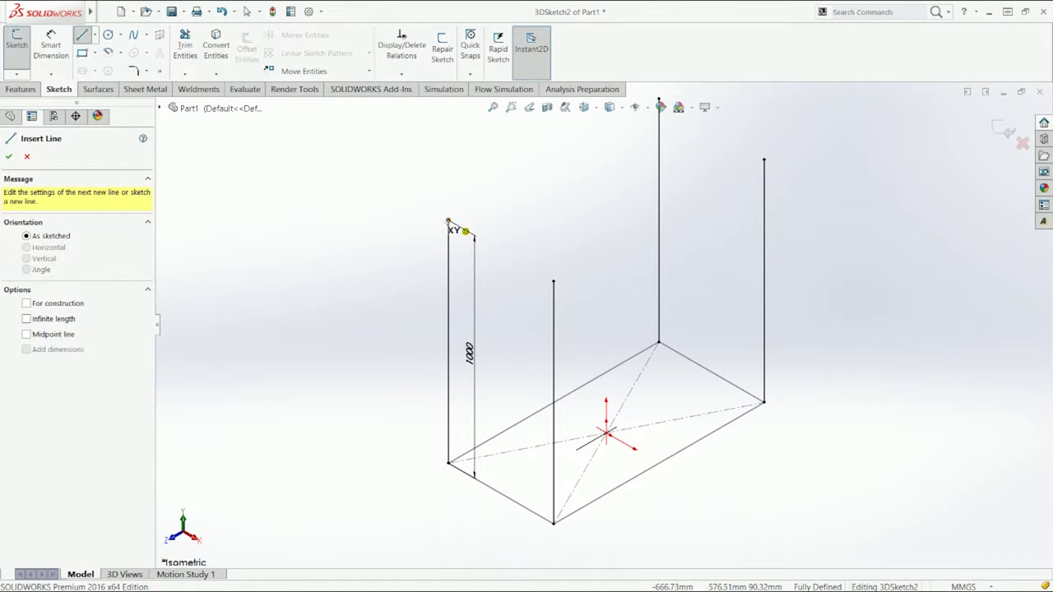
pyautogui.click(449, 222)
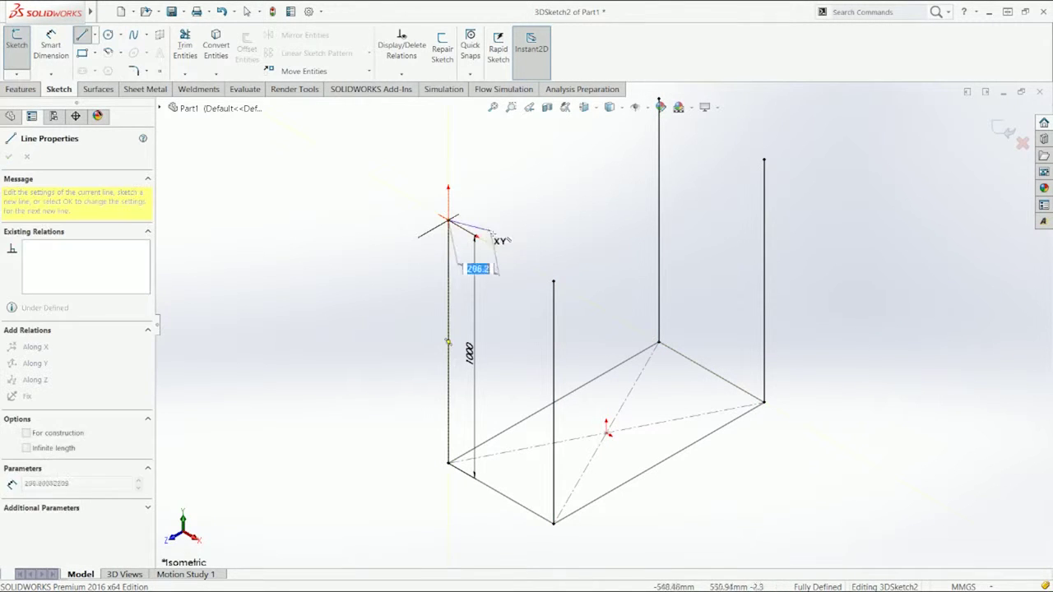
pyautogui.doubleClick(554, 282)
pyautogui.press('Escape')
# Complete the frame's upper outline with lines joining the rear, right and front post tops, plus one from the left to the rear post top
pyautogui.press('l')
pyautogui.press('f')
pyautogui.click(641, 169)
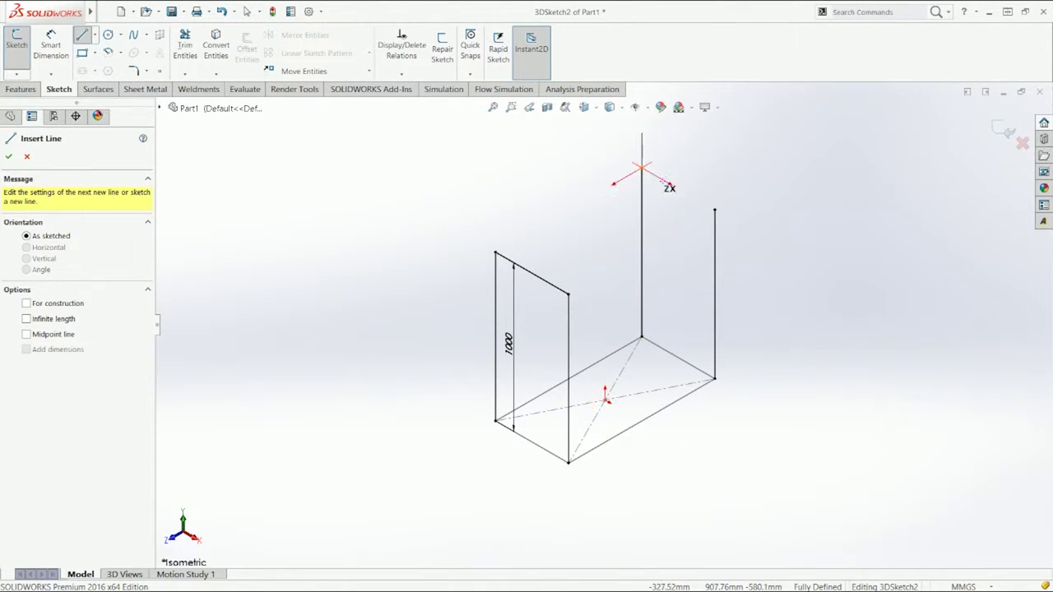
pyautogui.click(714, 212)
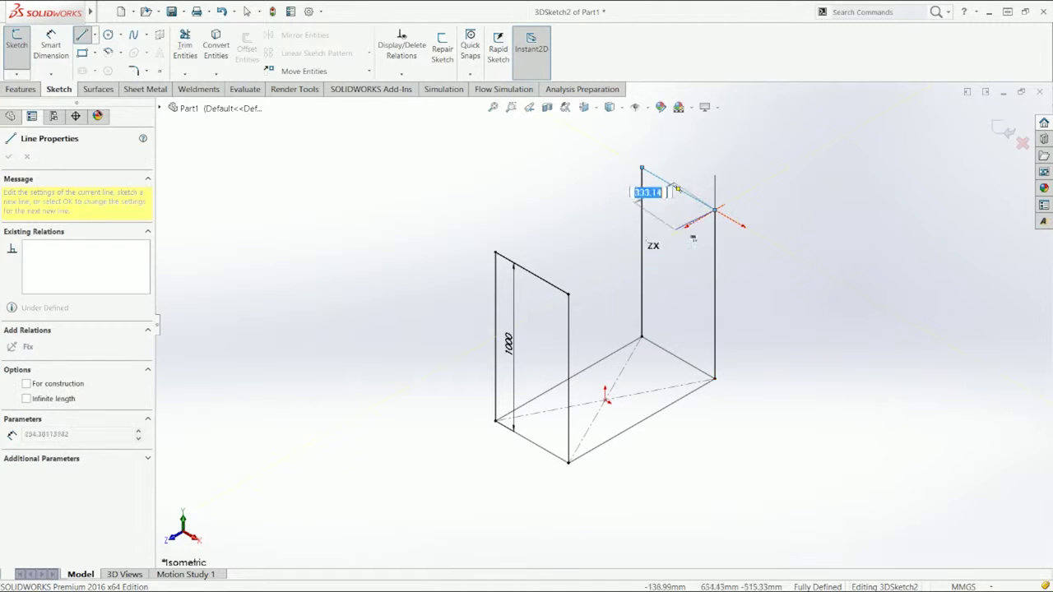
pyautogui.click(568, 294)
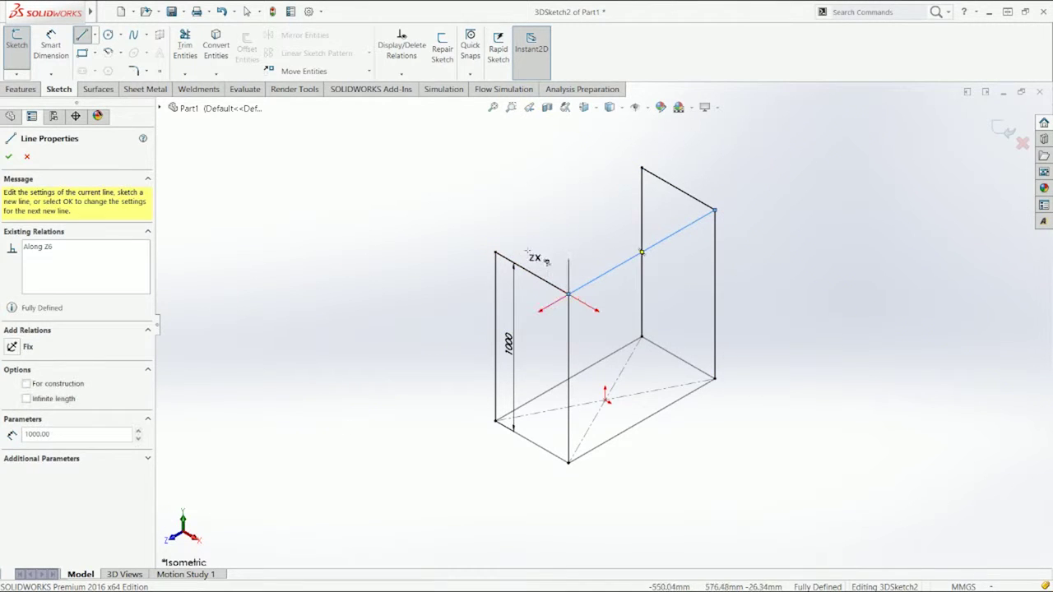
pyautogui.press('Escape')
pyautogui.press('l')
pyautogui.click(497, 254)
pyautogui.click(642, 170)
pyautogui.press('Escape')
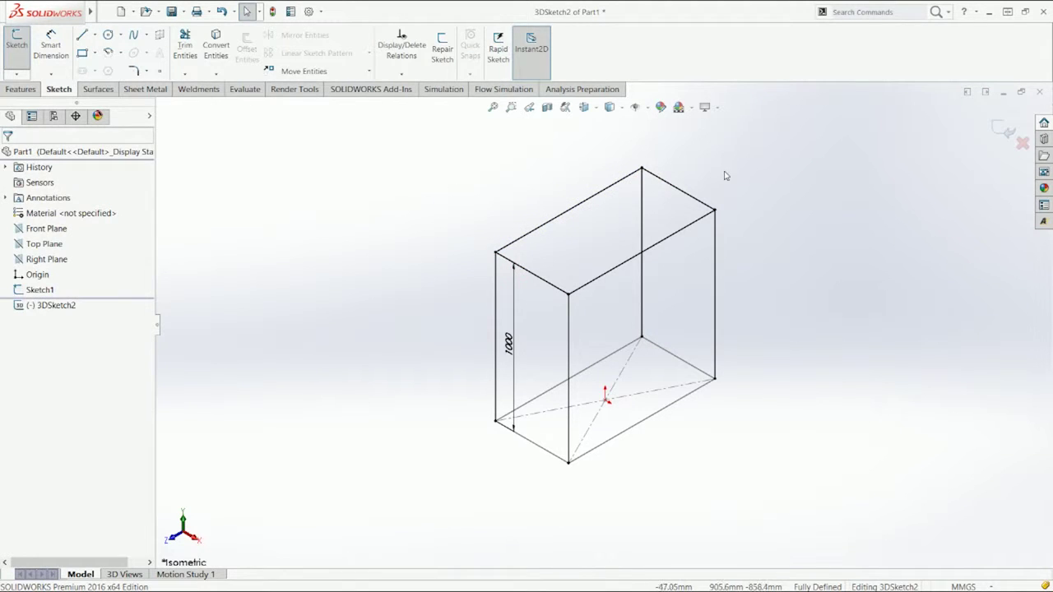
# Draw a two-line peak over each short upper edge: second line about 365 mm at the rear, lines about 104 and 333 mm at the front
pyautogui.press('l')
pyautogui.click(642, 170)
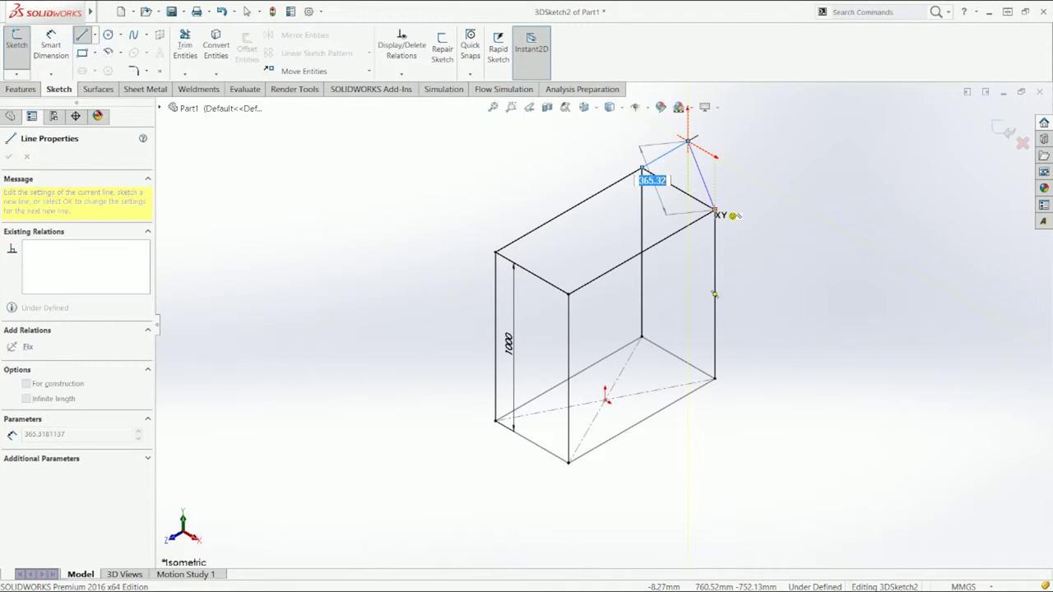
pyautogui.click(715, 211)
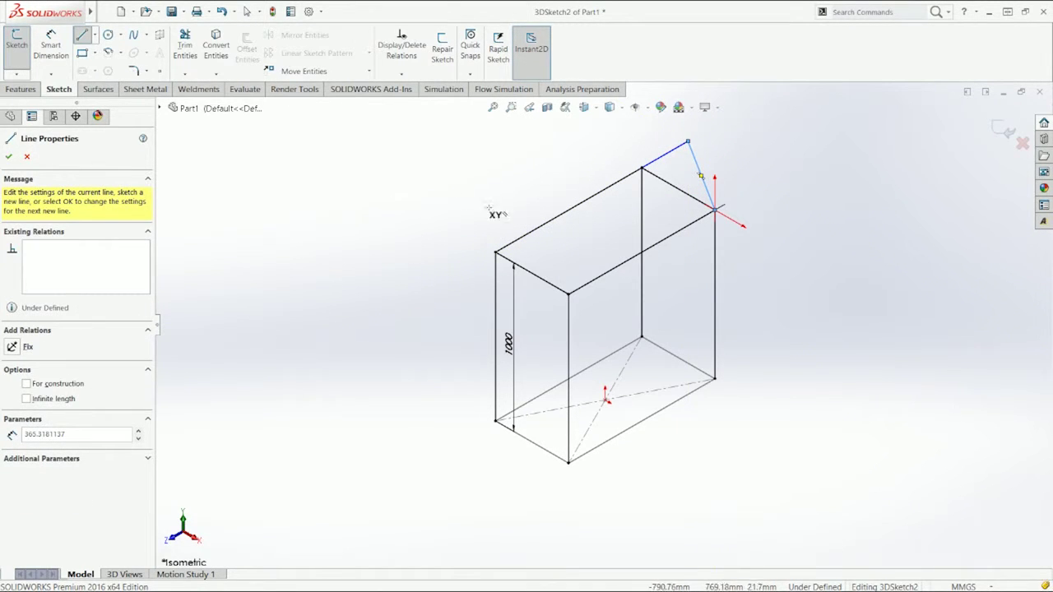
pyautogui.click(496, 251)
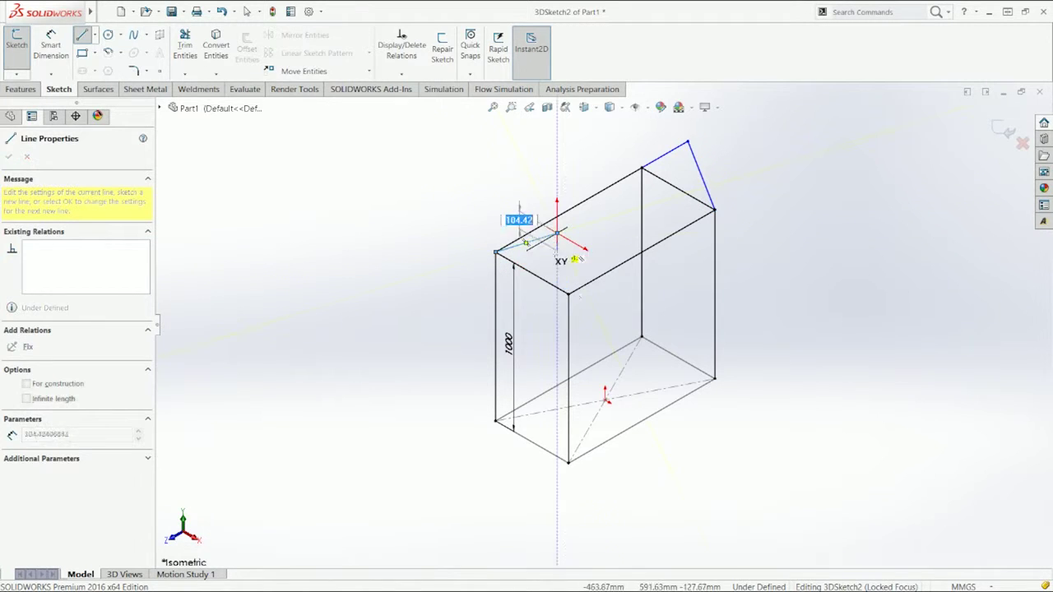
pyautogui.doubleClick(567, 294)
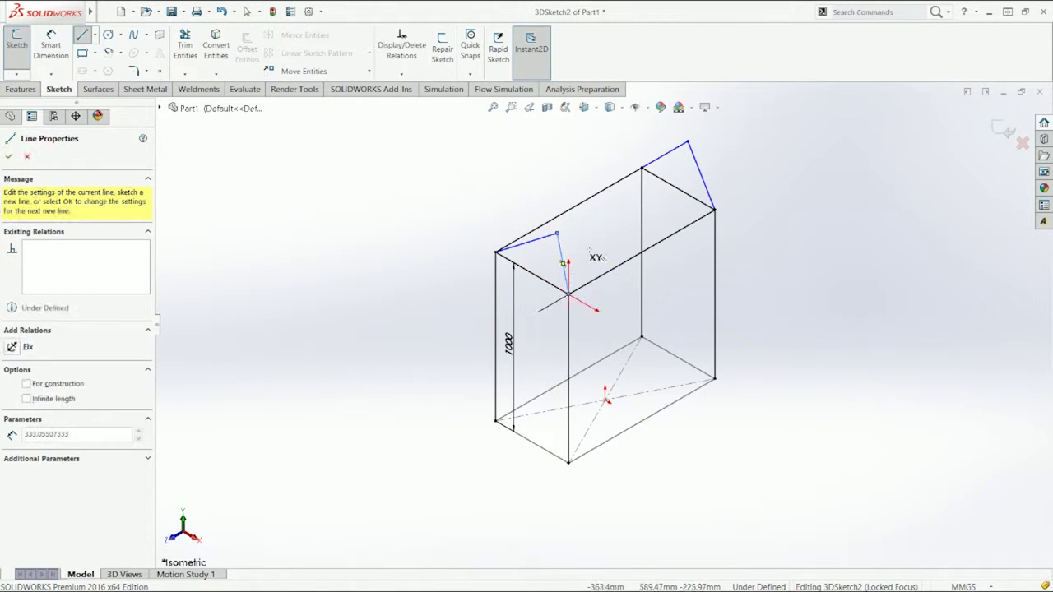
pyautogui.moveTo(557, 233); pyautogui.dragTo(574, 228)
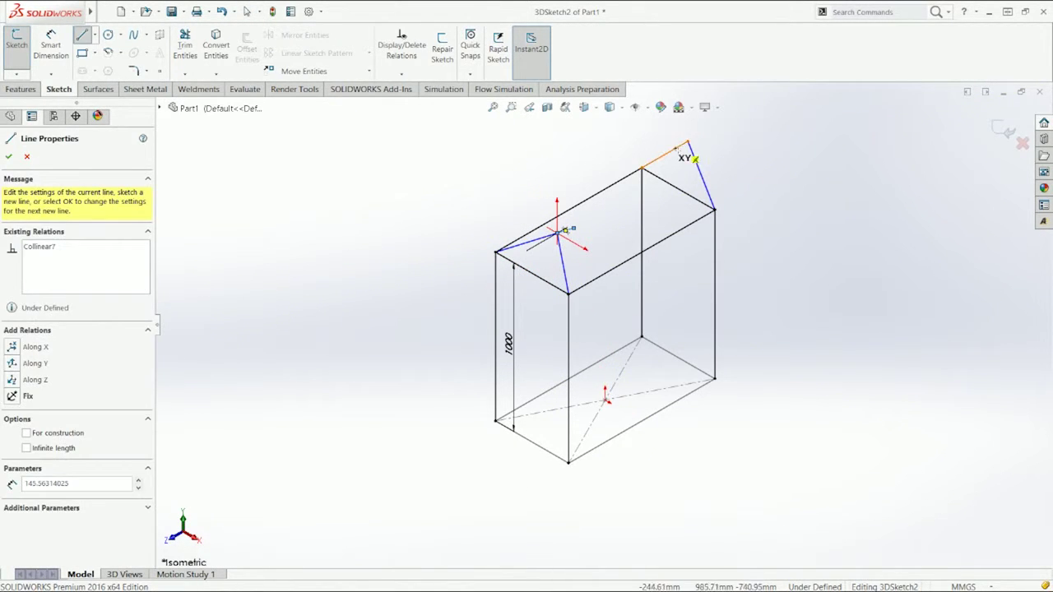
pyautogui.press('Escape')
pyautogui.click(571, 230)
pyautogui.press('Delete')
# Draw a ridge line about 1006 mm long joining the front and rear roof peaks
pyautogui.press('l')
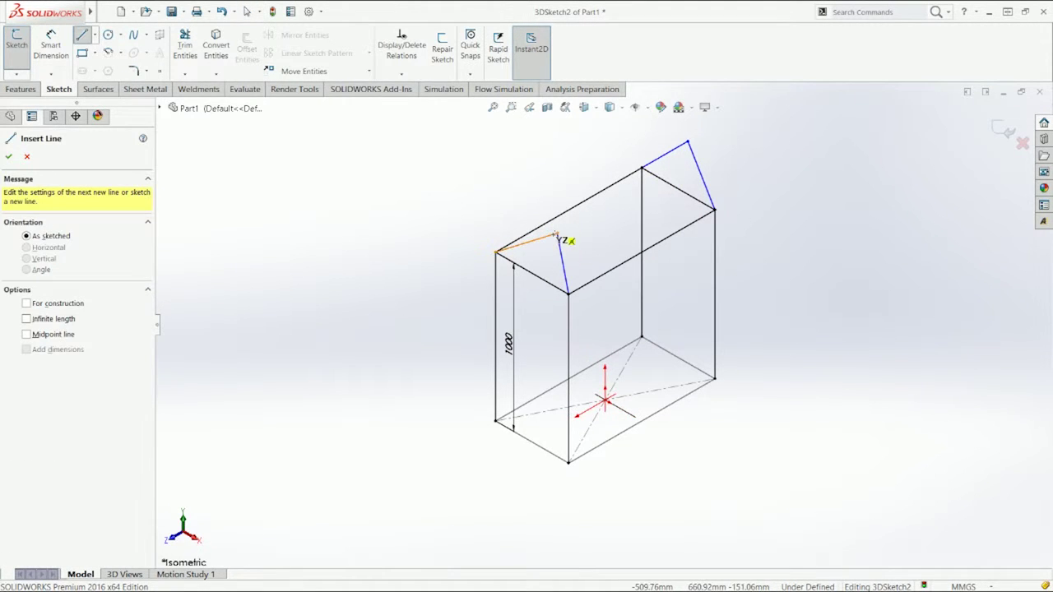
pyautogui.moveTo(558, 235); pyautogui.dragTo(688, 142)
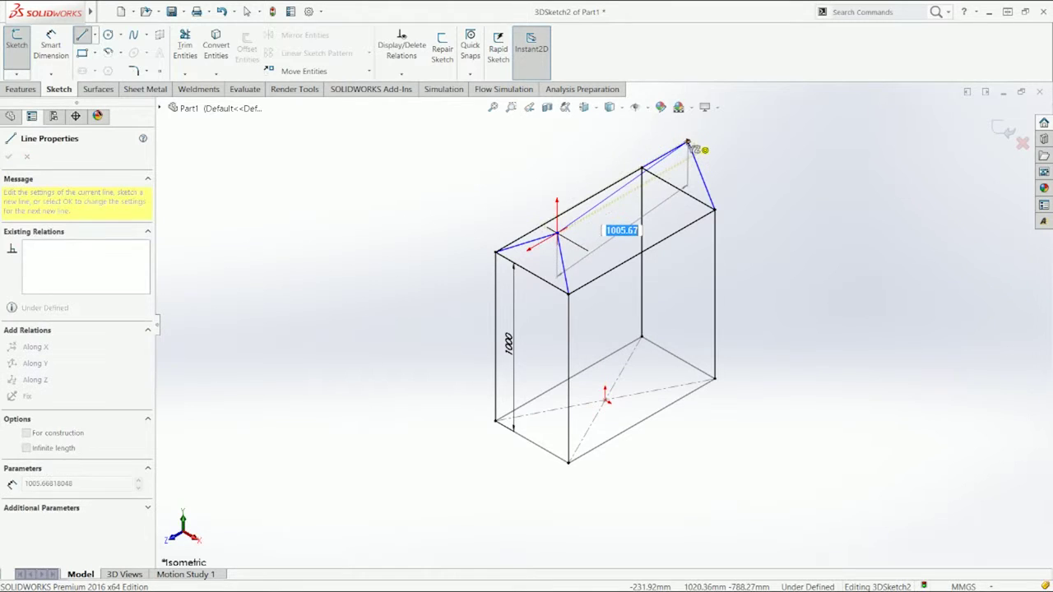
pyautogui.press('Escape')
# Draw a line from the ridge line's midpoint down to the origin at the centre of the base
pyautogui.press('l')
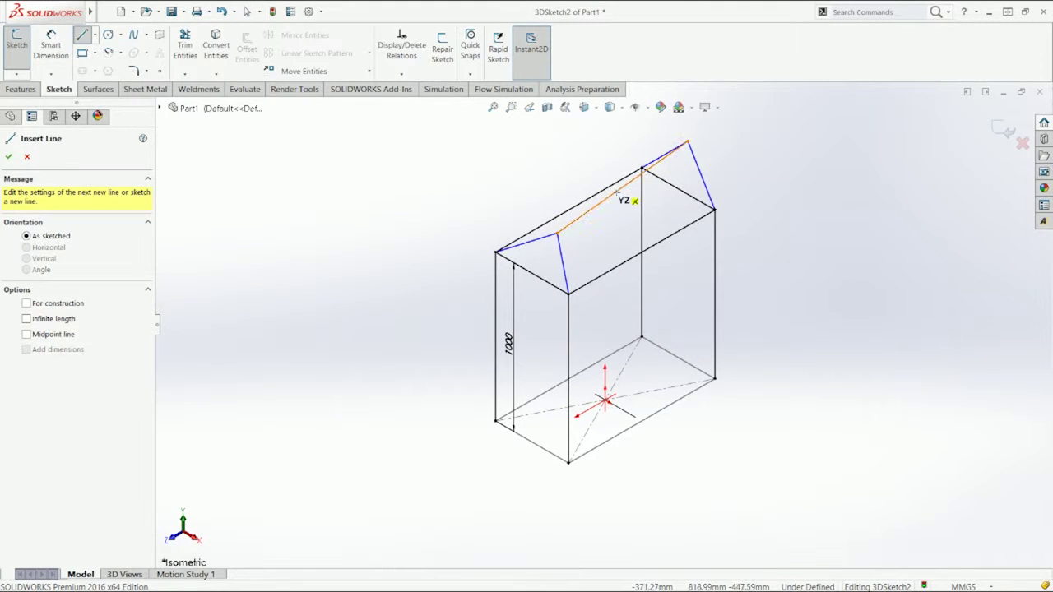
pyautogui.click(623, 187)
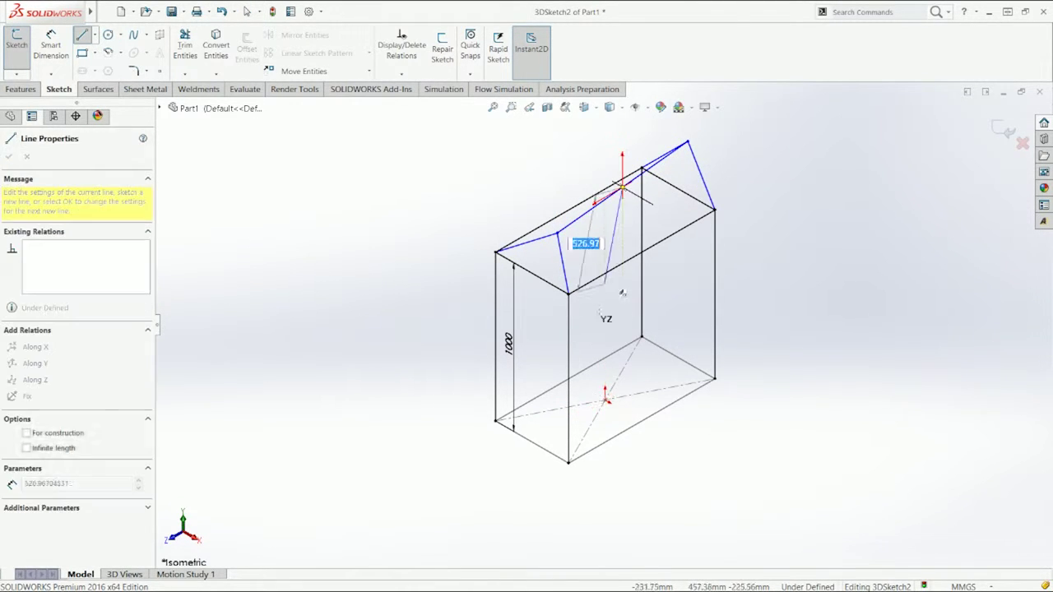
pyautogui.click(606, 401)
pyautogui.press('Escape')
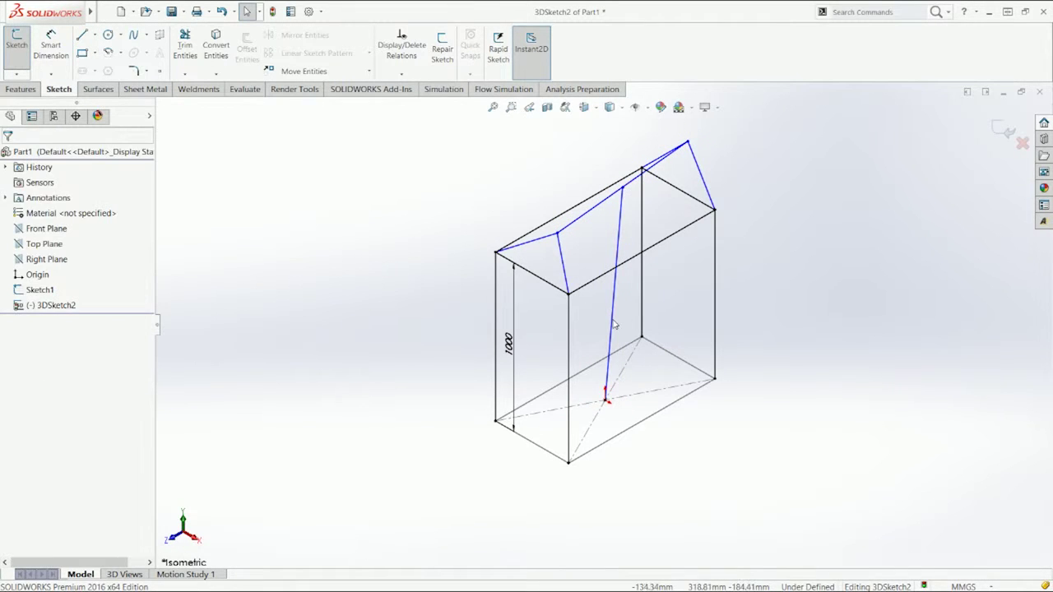
# Apply an Along Y relation to the line from the ridge midpoint to the origin and convert it to construction geometry
pyautogui.click(618, 273)
pyautogui.click(656, 275)
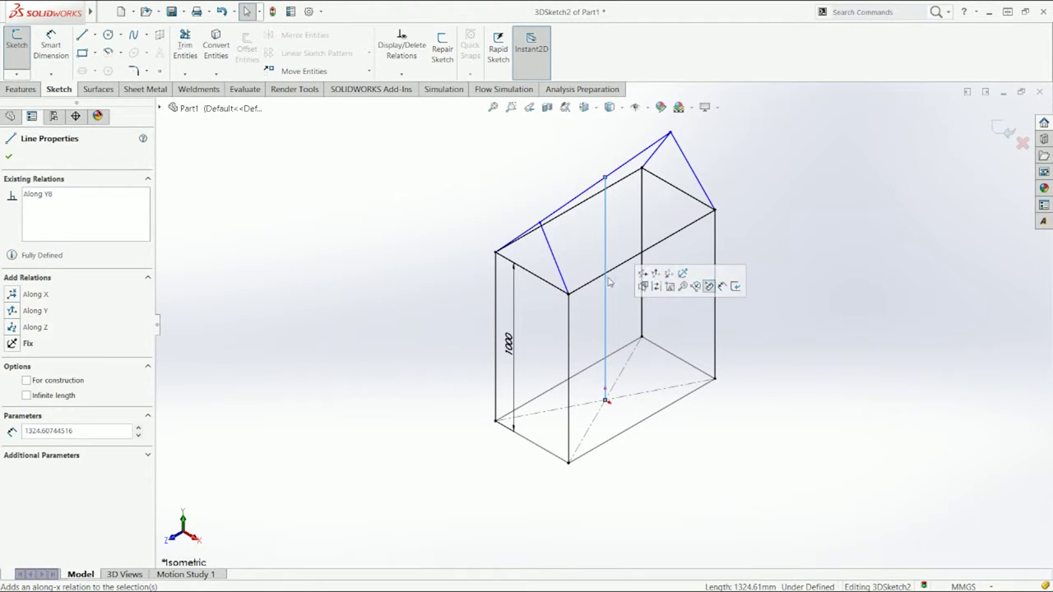
pyautogui.click(598, 244)
pyautogui.click(607, 246)
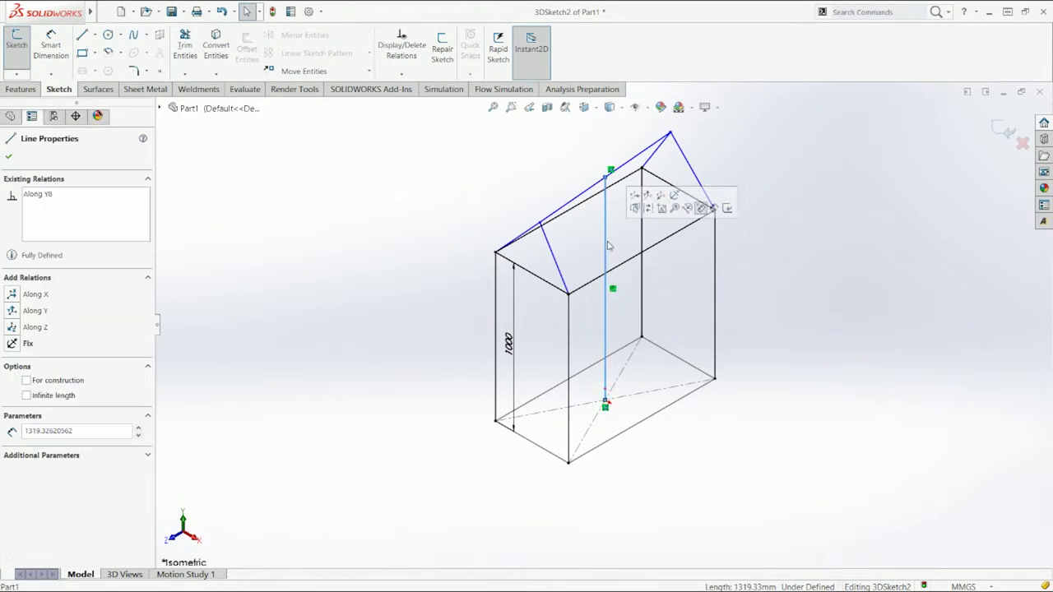
pyautogui.click(649, 209)
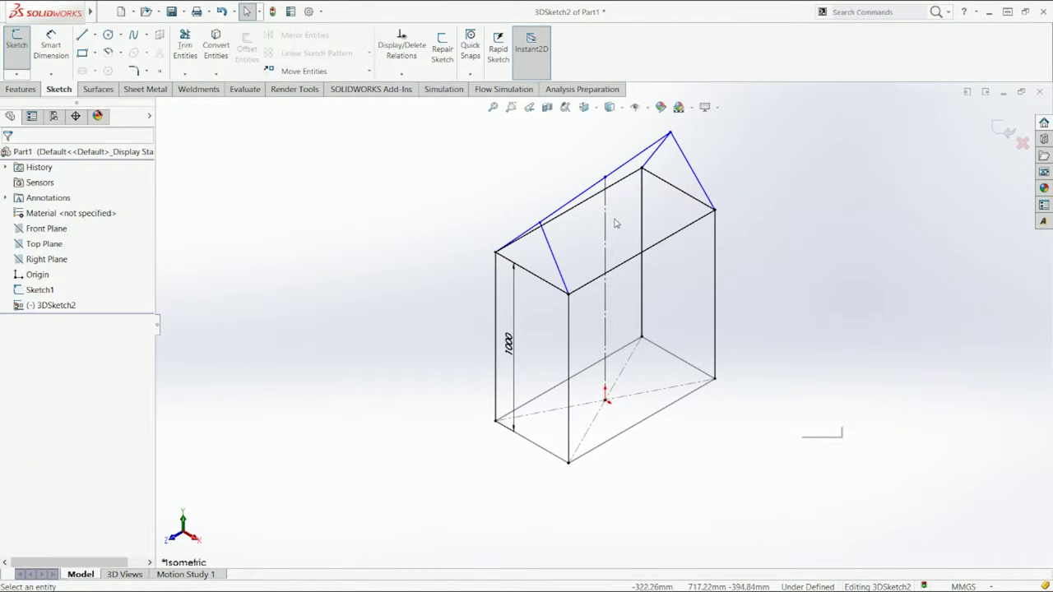
# Reposition the front ridge end in the Right view and apply an Along Z relation to the ridge line
pyautogui.click(594, 193)
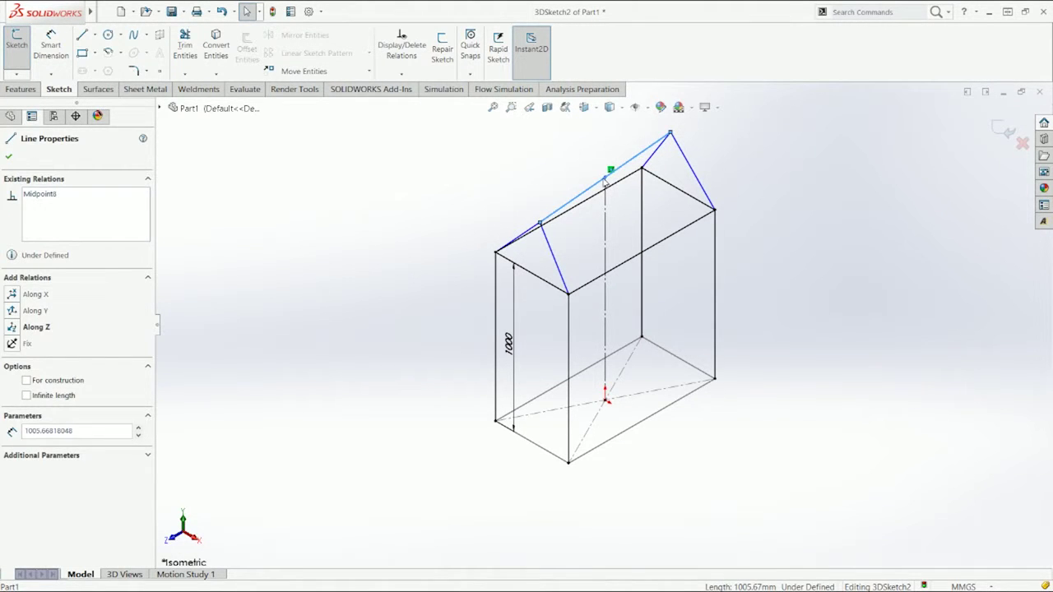
pyautogui.click(609, 184)
pyautogui.moveTo(641, 338)
pyautogui.mouseDown(button='middle')
pyautogui.moveTo(609, 251)
pyautogui.moveTo(571, 255)
pyautogui.moveTo(615, 293)
pyautogui.mouseUp(button='middle')
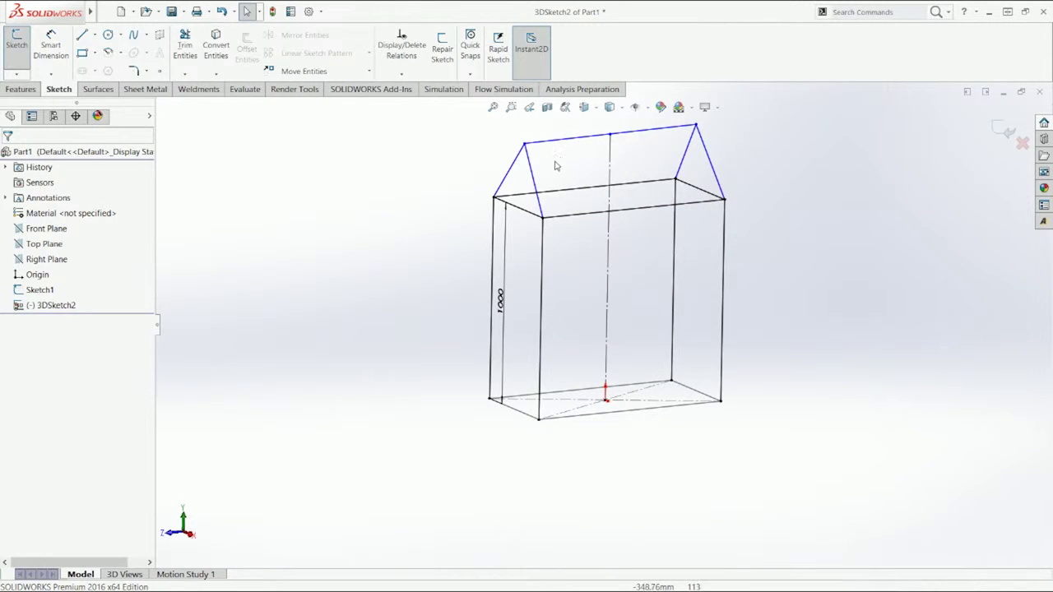
pyautogui.hotkey('ctrl', '4')
pyautogui.moveTo(463, 125)
pyautogui.mouseDown()
pyautogui.moveTo(505, 125)
pyautogui.moveTo(522, 155)
pyautogui.moveTo(519, 124)
pyautogui.moveTo(520, 133)
pyautogui.mouseUp()
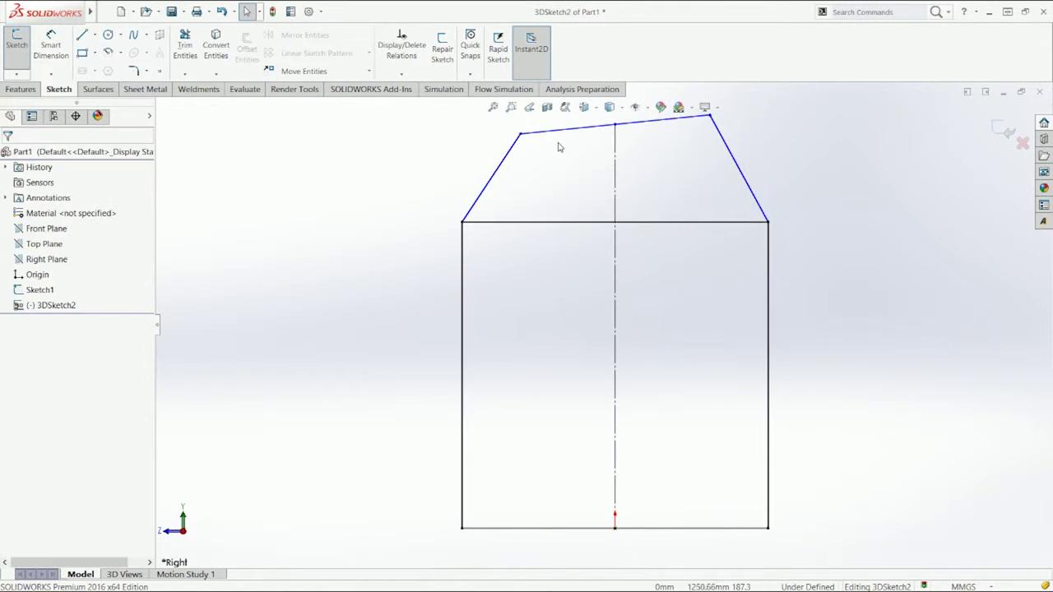
pyautogui.click(559, 136)
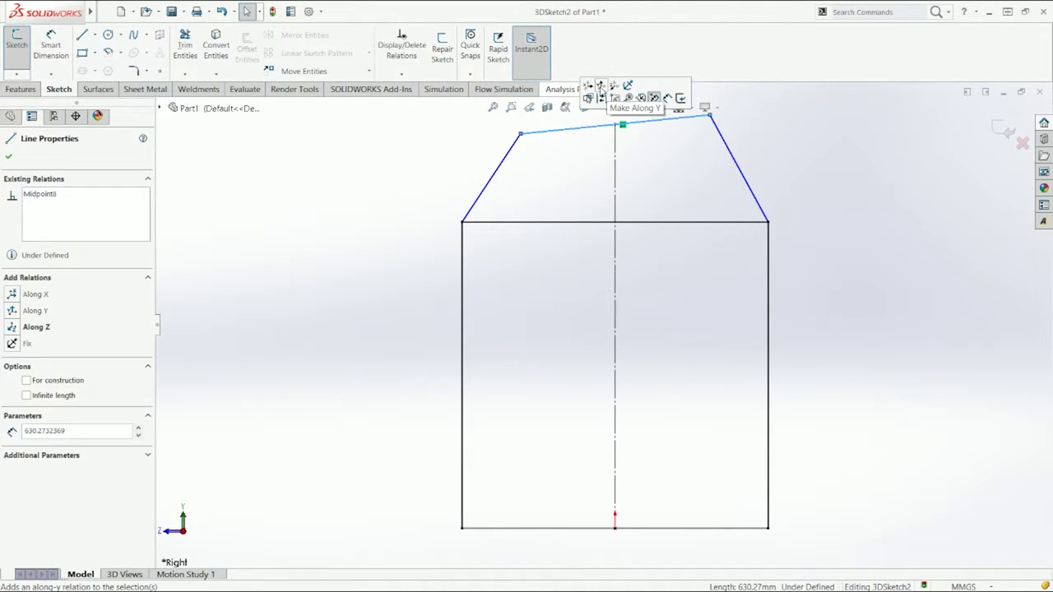
pyautogui.click(601, 86)
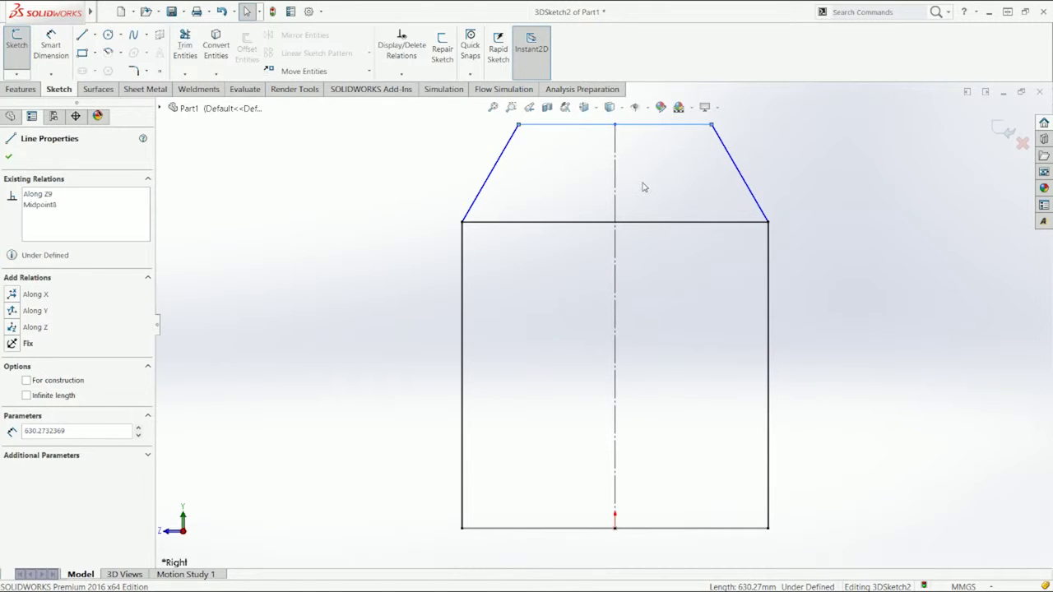
# Shorten the ridge line by moving its rear end inward, and dimension the vertical construction line at 1300 mm
pyautogui.click(693, 160)
pyautogui.moveTo(715, 127)
pyautogui.mouseDown()
pyautogui.moveTo(725, 125)
pyautogui.moveTo(691, 134)
pyautogui.mouseUp()
pyautogui.click(658, 189)
pyautogui.press('d')
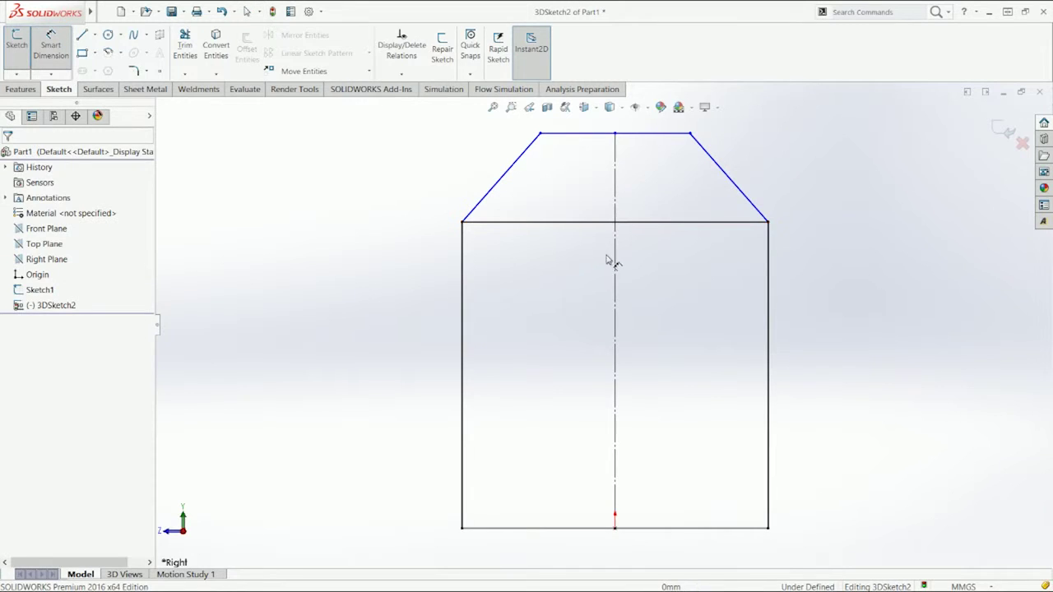
pyautogui.click(617, 260)
pyautogui.click(836, 271)
pyautogui.write('1300')
pyautogui.press('Return')
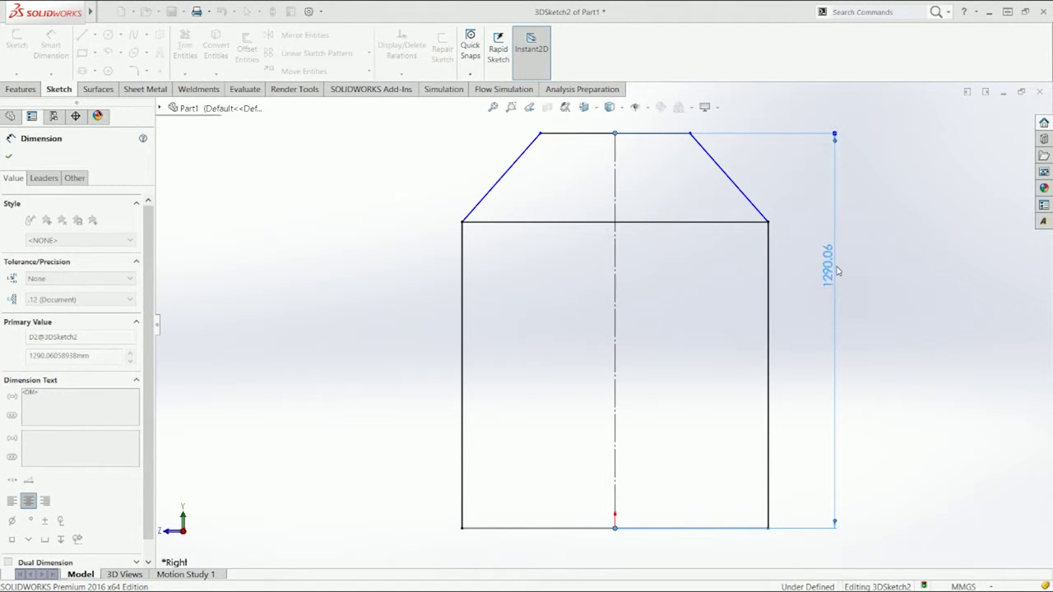
pyautogui.press('Escape')
pyautogui.moveTo(516, 210); pyautogui.dragTo(546, 222, button='middle')
pyautogui.moveTo(554, 189); pyautogui.dragTo(548, 119, button='right')
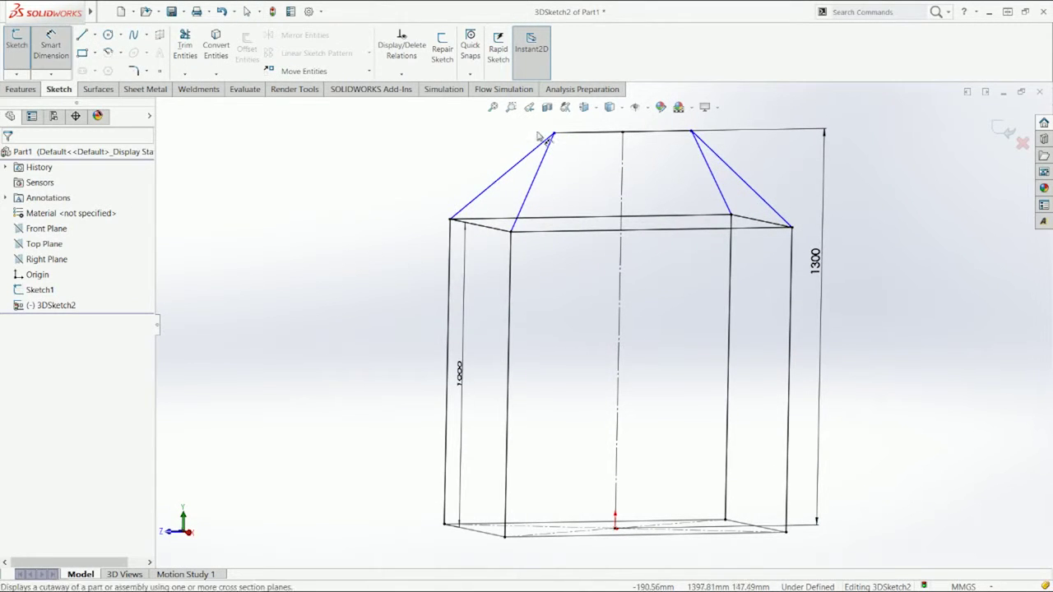
pyautogui.click(462, 210)
pyautogui.click(468, 223)
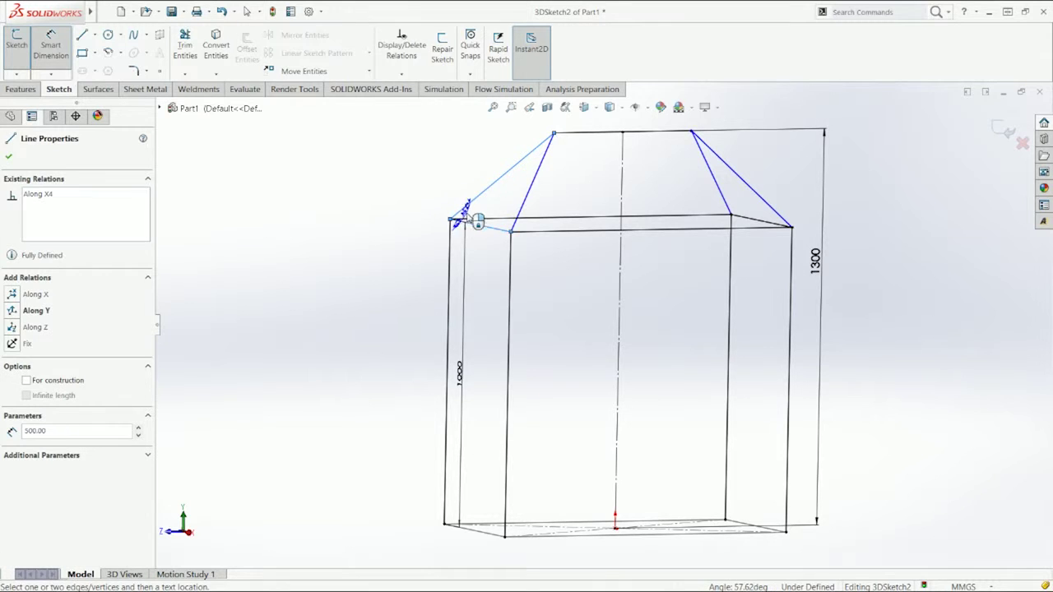
pyautogui.moveTo(501, 213); pyautogui.dragTo(556, 219, button='middle')
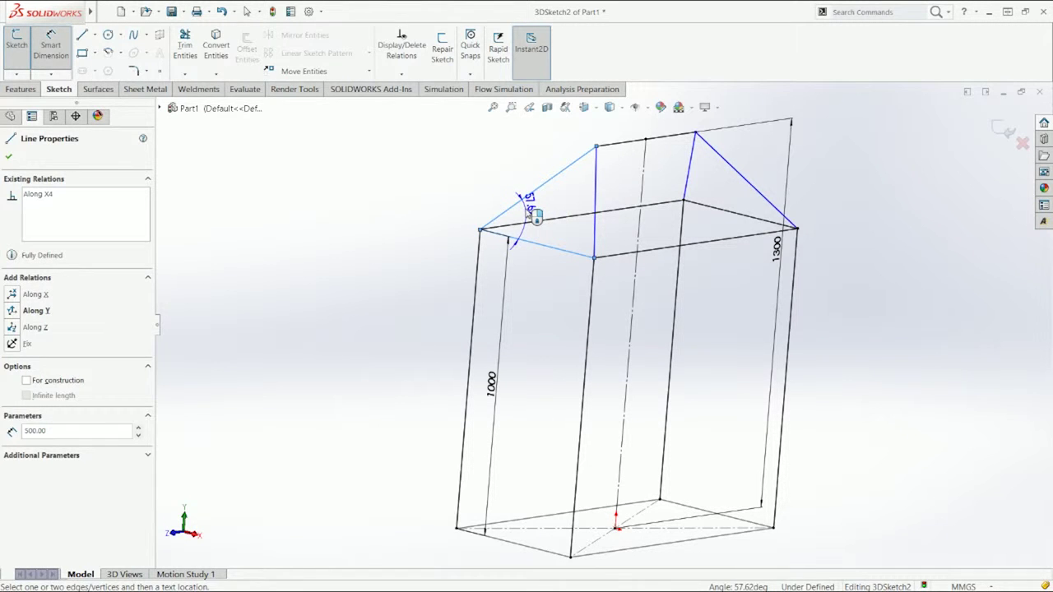
pyautogui.press('Escape')
pyautogui.click(528, 222)
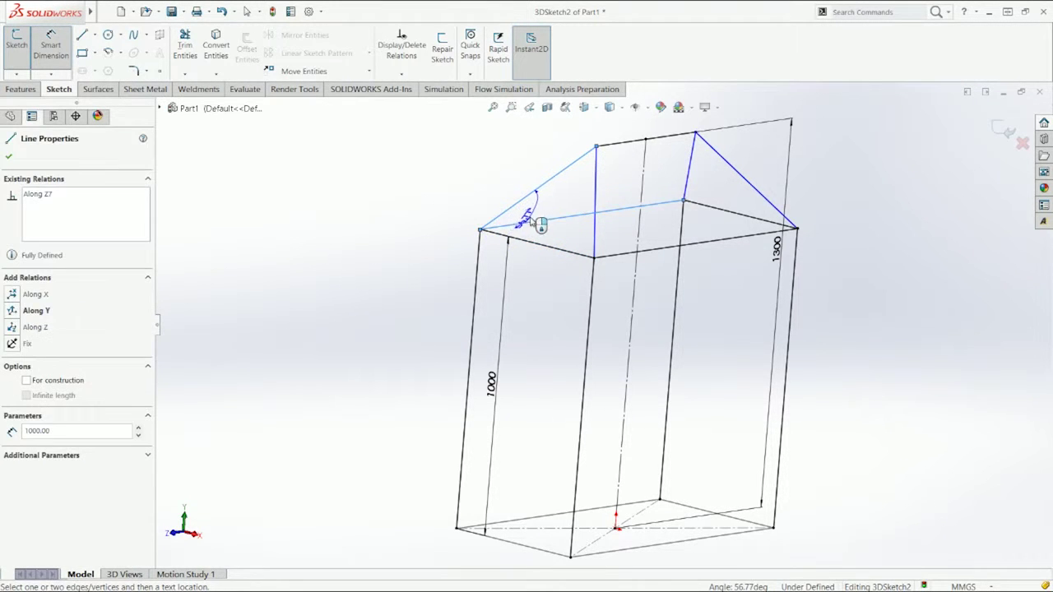
pyautogui.moveTo(533, 216); pyautogui.dragTo(531, 241, button='middle')
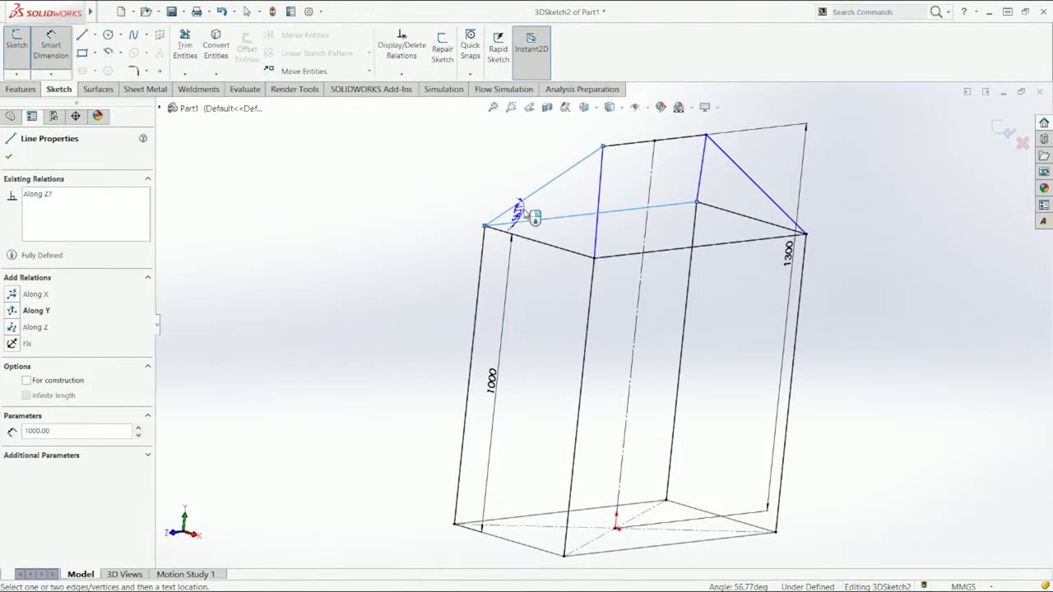
pyautogui.press('Escape')
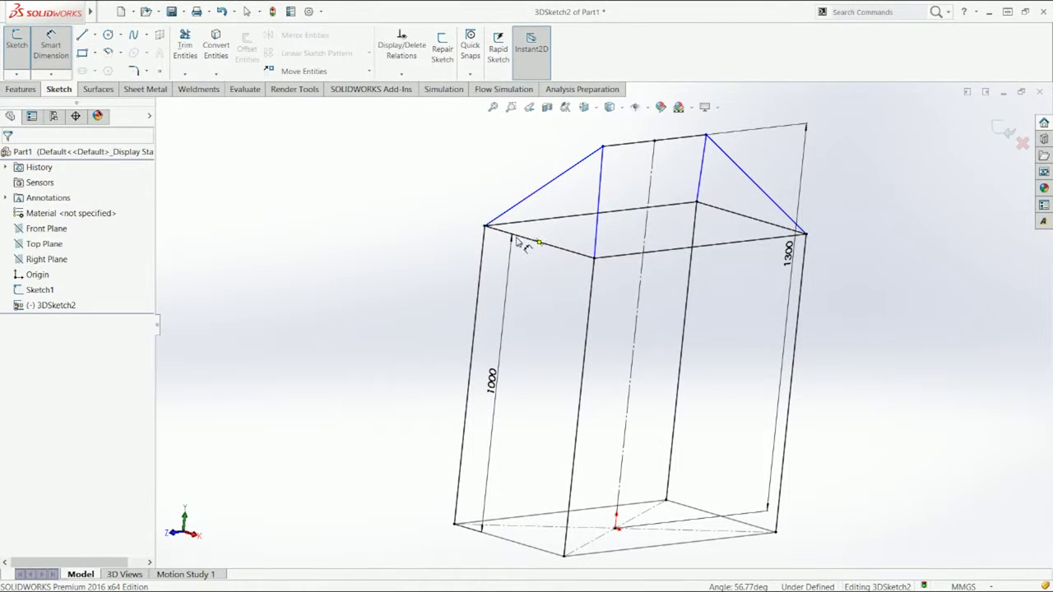
# Try to dimension the angle between the left front roof slope and the short upper edge at 90 degrees
pyautogui.click(517, 235)
pyautogui.click(512, 207)
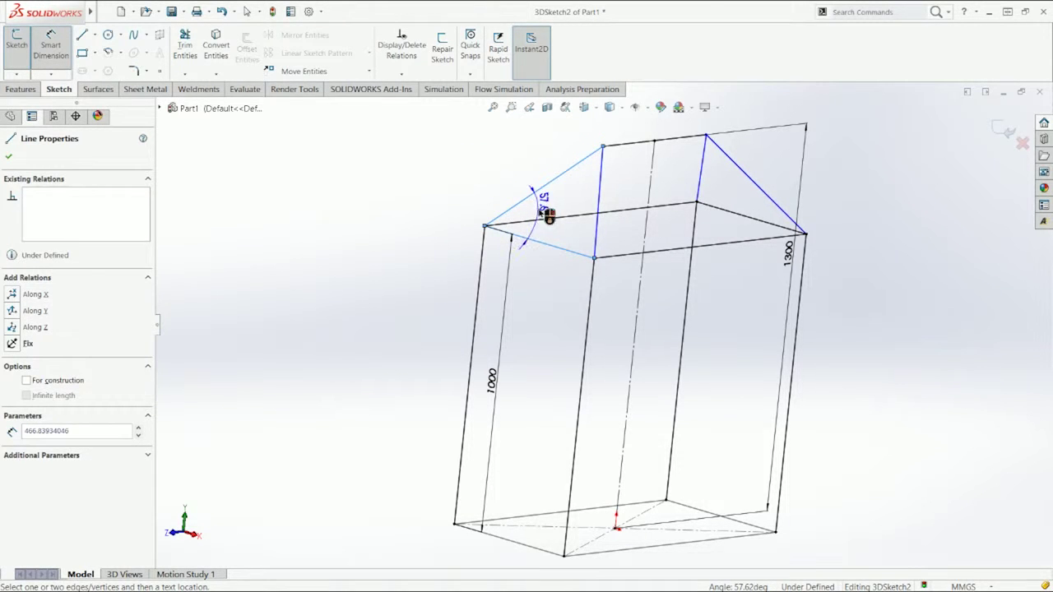
pyautogui.click(547, 212)
pyautogui.write('90')
pyautogui.press('Return')
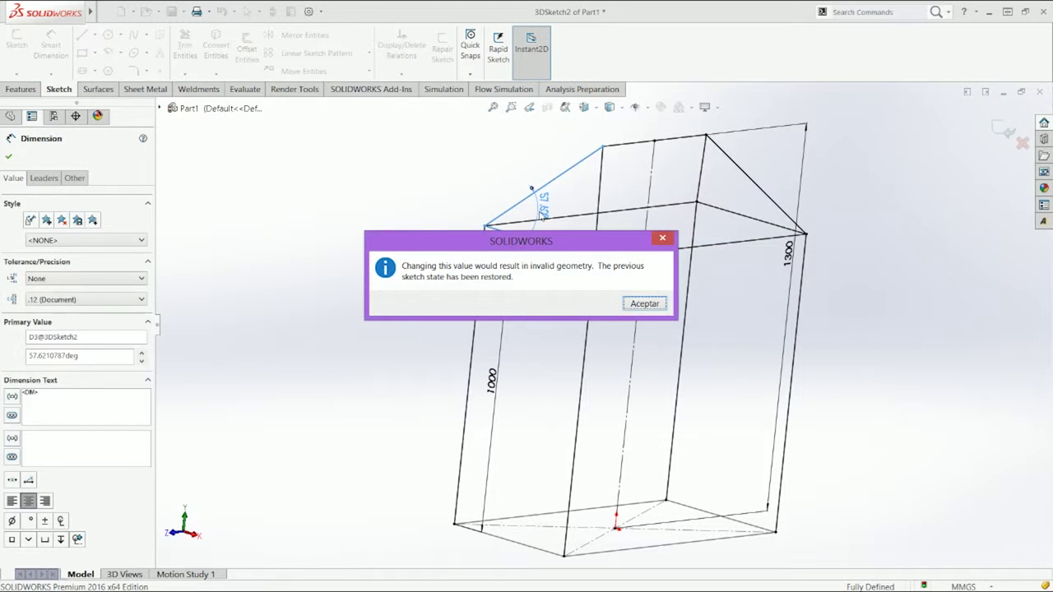
pyautogui.press('Escape')
pyautogui.press('Escape')
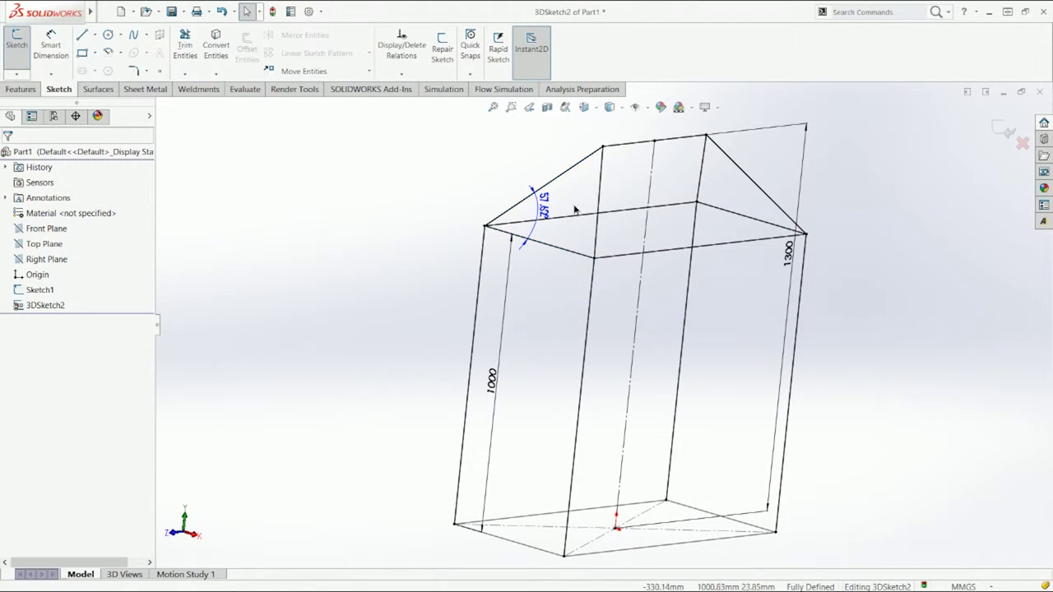
# Delete the angle dimension between the left front roof slope and the short upper edge
pyautogui.moveTo(575, 210); pyautogui.dragTo(588, 210, button='middle')
pyautogui.click(568, 209)
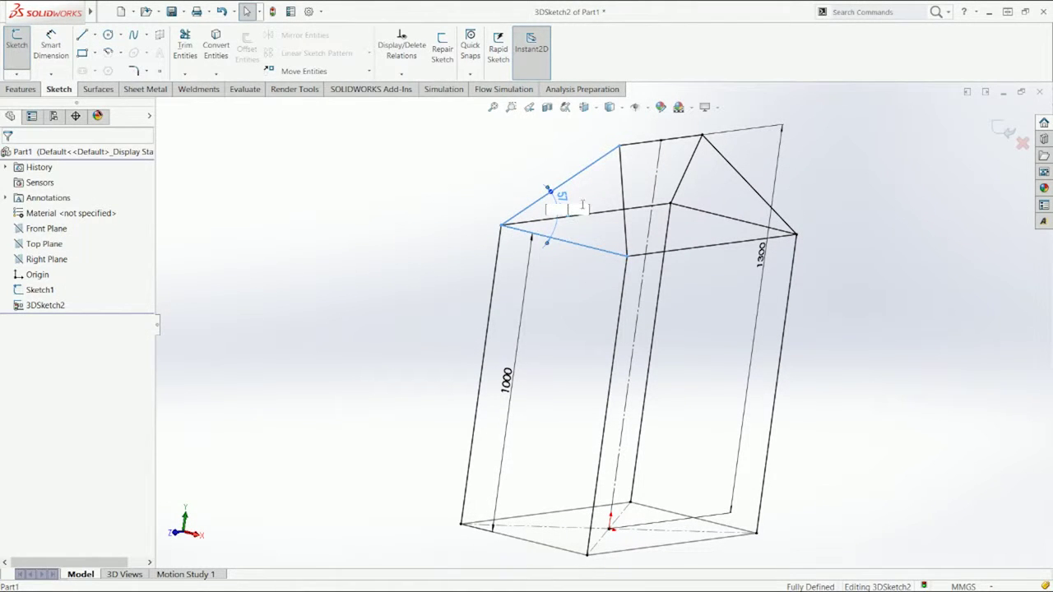
pyautogui.press('Delete')
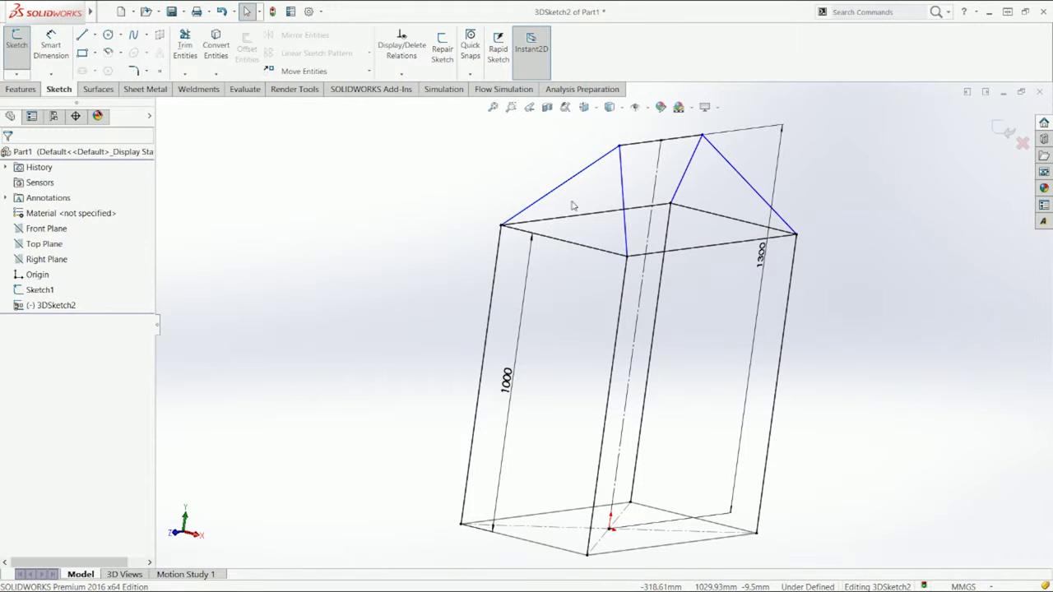
# Lengthen the ridge line by moving its front end outward, and dimension it at 800 mm
pyautogui.moveTo(573, 211); pyautogui.dragTo(539, 233, button='middle')
pyautogui.moveTo(568, 164); pyautogui.dragTo(538, 172)
pyautogui.click(487, 107)
pyautogui.press('d')
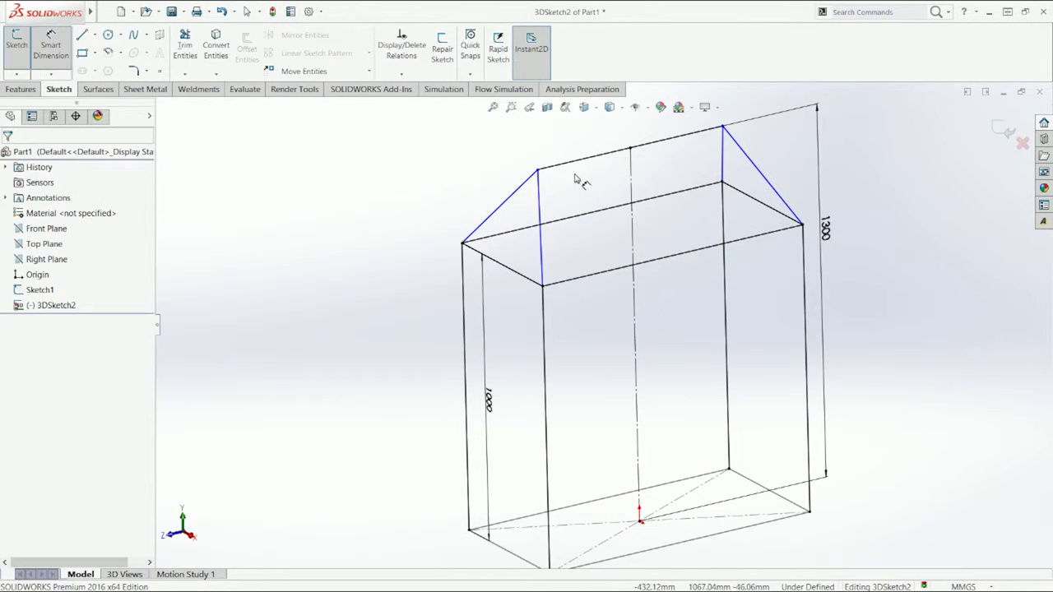
pyautogui.click(580, 160)
pyautogui.click(579, 148)
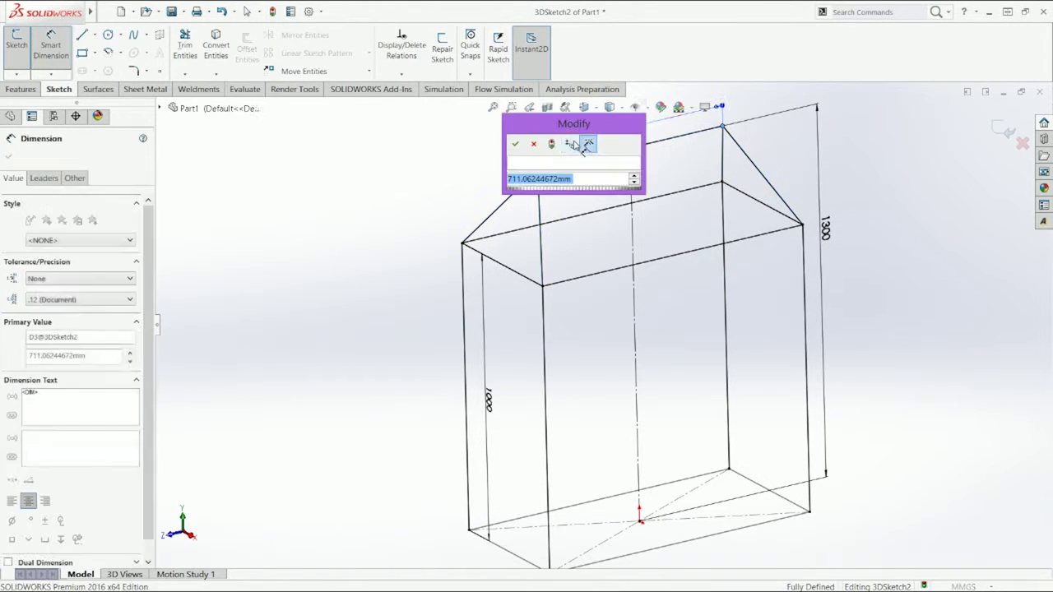
pyautogui.write('800')
pyautogui.press('Return')
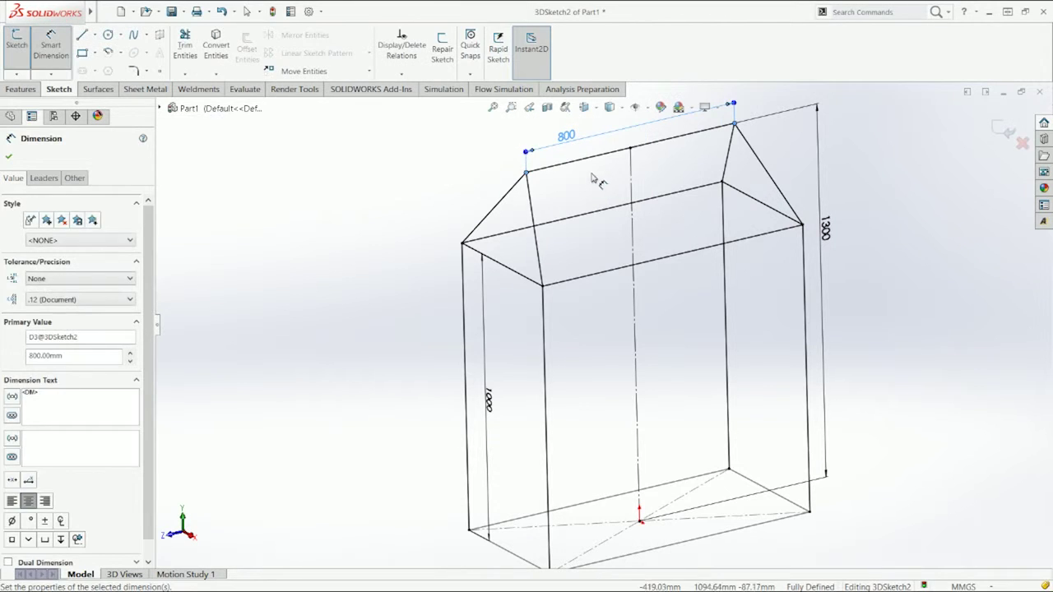
pyautogui.press('Escape')
# Add a driven angle dimension between the left front roof slope and the adjoining long upper edge
pyautogui.moveTo(565, 215); pyautogui.dragTo(576, 206, button='middle')
pyautogui.press('d')
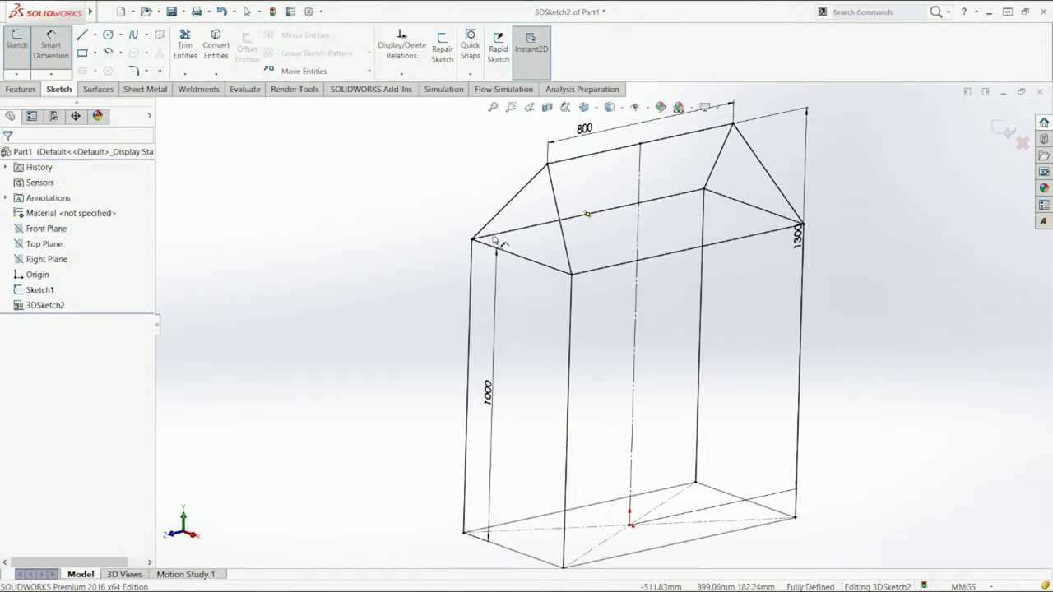
pyautogui.click(495, 235)
pyautogui.click(485, 227)
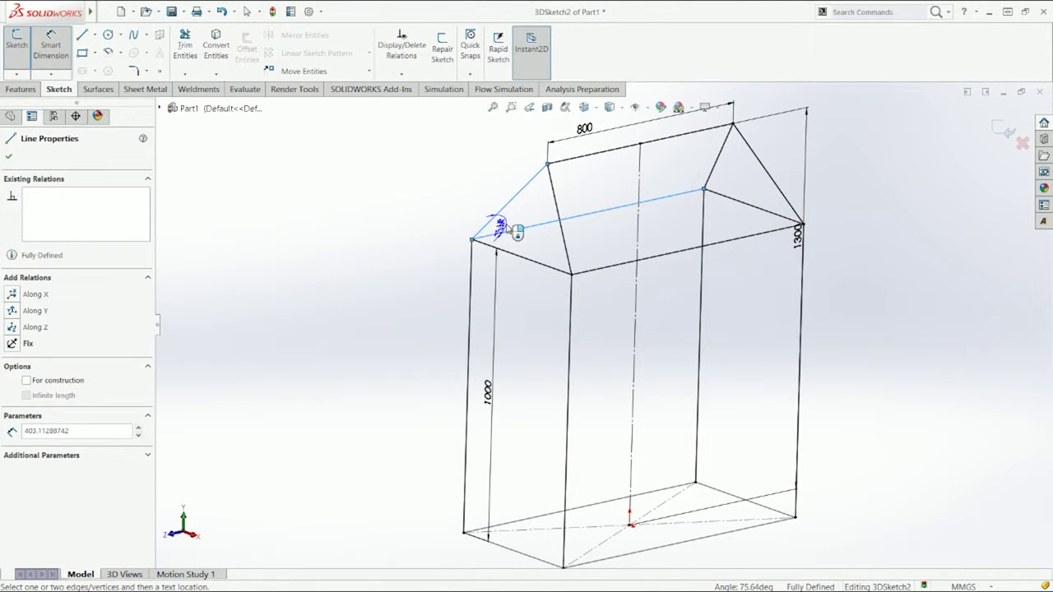
pyautogui.click(507, 230)
pyautogui.press('Escape')
pyautogui.moveTo(519, 218); pyautogui.dragTo(506, 211, button='middle')
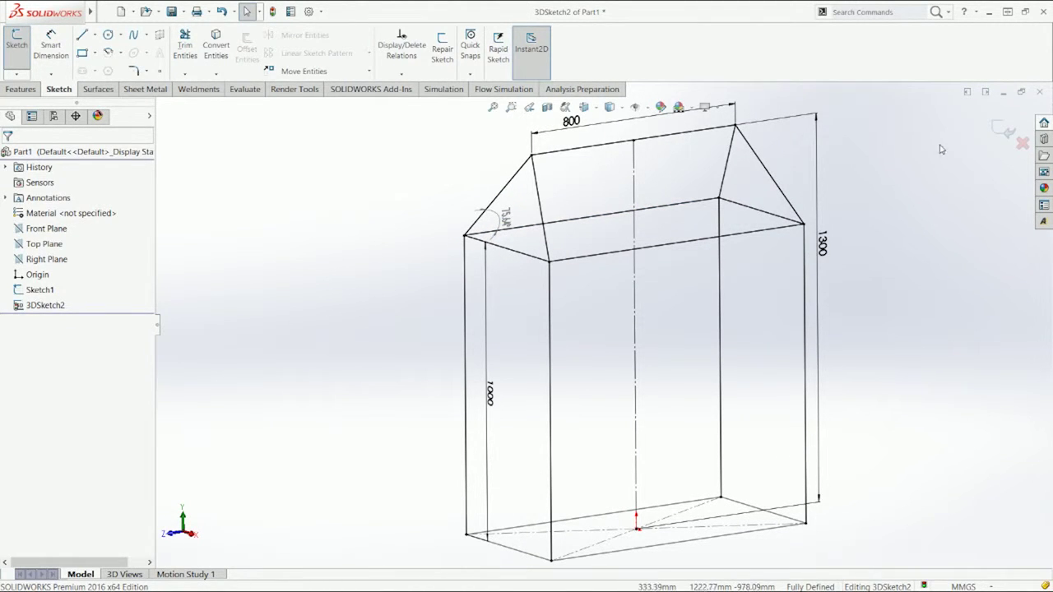
# Exit the 3D sketch and clear the selection
pyautogui.click(1003, 132)
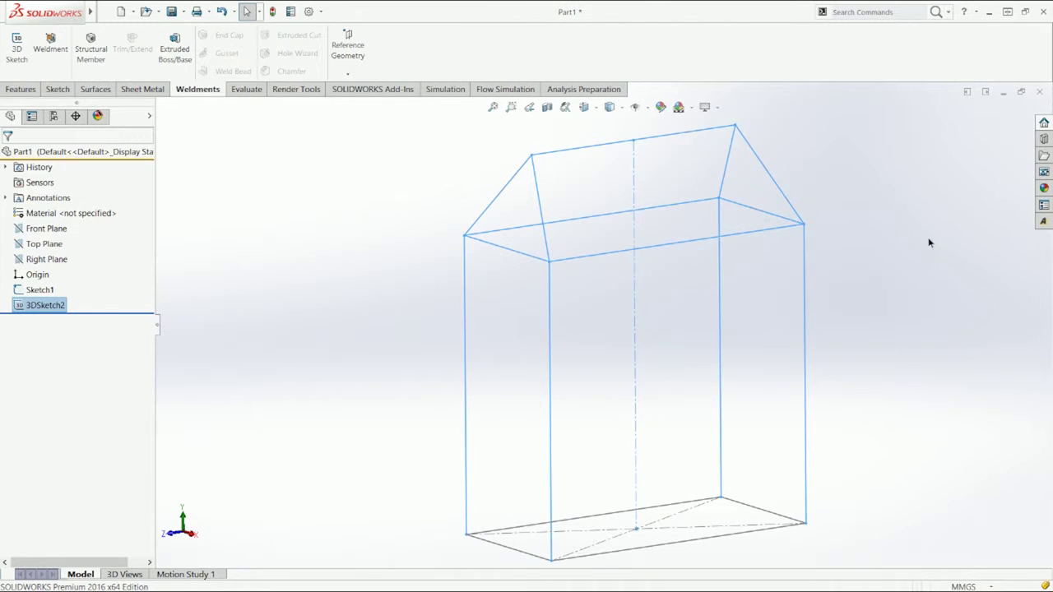
pyautogui.click(929, 243)
pyautogui.moveTo(923, 243); pyautogui.dragTo(923, 248, button='middle')
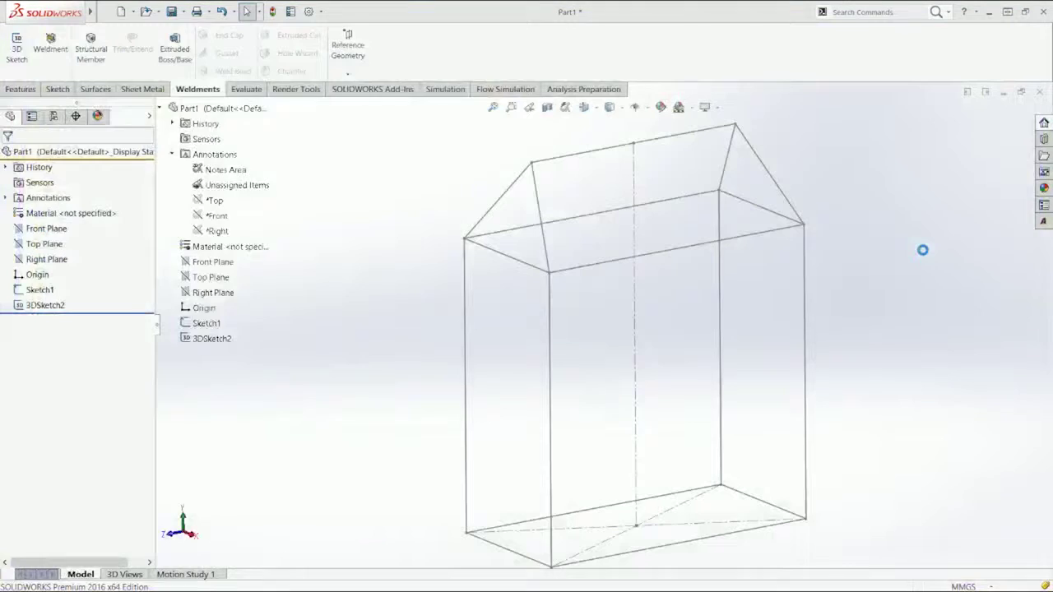
pyautogui.click(44, 306)
pyautogui.moveTo(485, 248)
pyautogui.mouseDown()
pyautogui.moveTo(489, 320)
pyautogui.moveTo(499, 279)
pyautogui.moveTo(498, 303)
pyautogui.mouseUp()
pyautogui.click(392, 311)
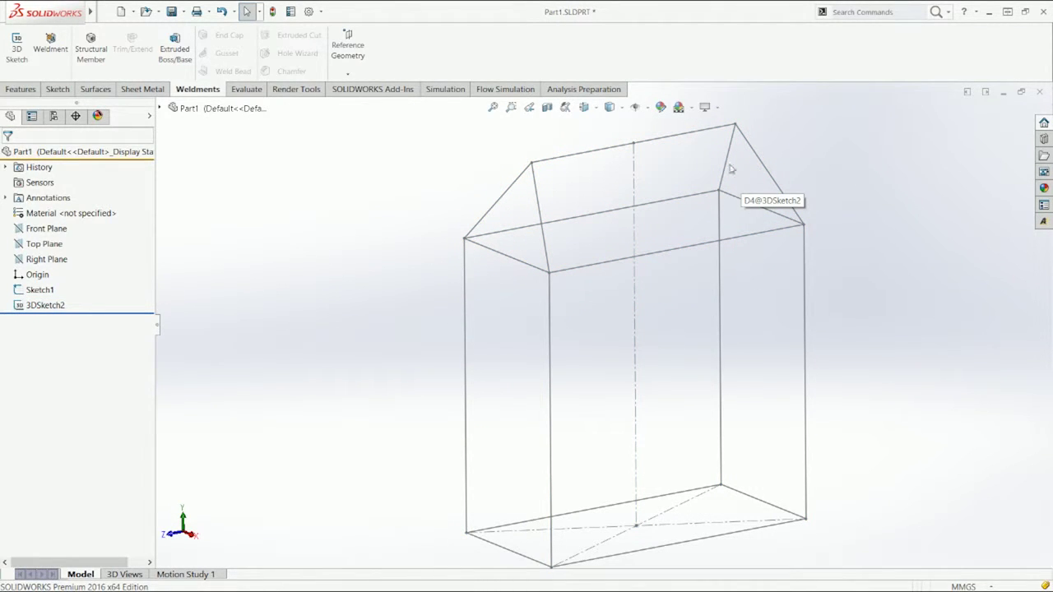
# Reopen the 3D sketch for editing and delete the 1300 mm ridge height dimension
pyautogui.click(39, 306)
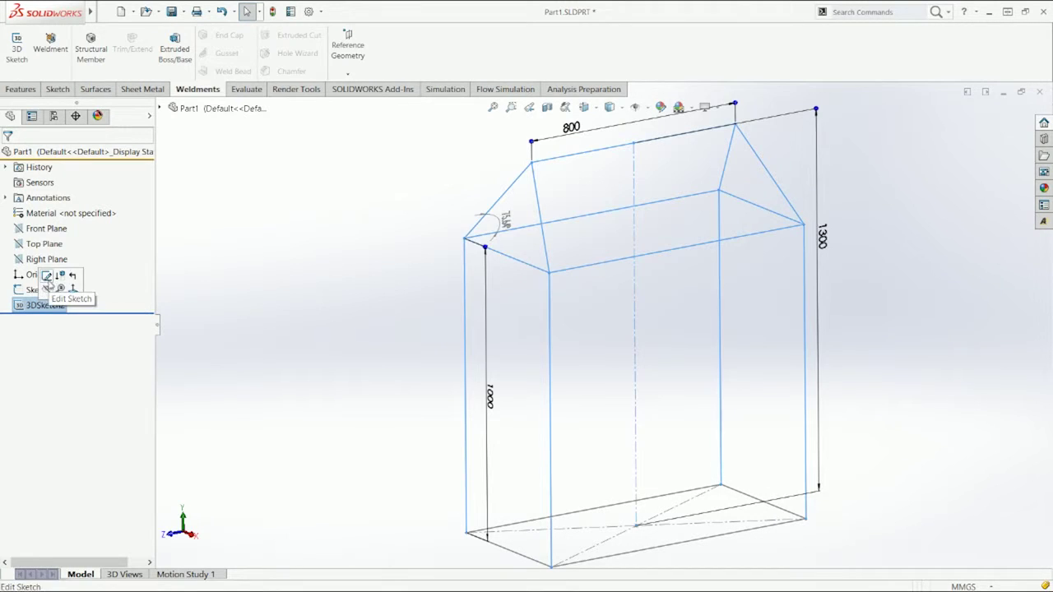
pyautogui.click(51, 286)
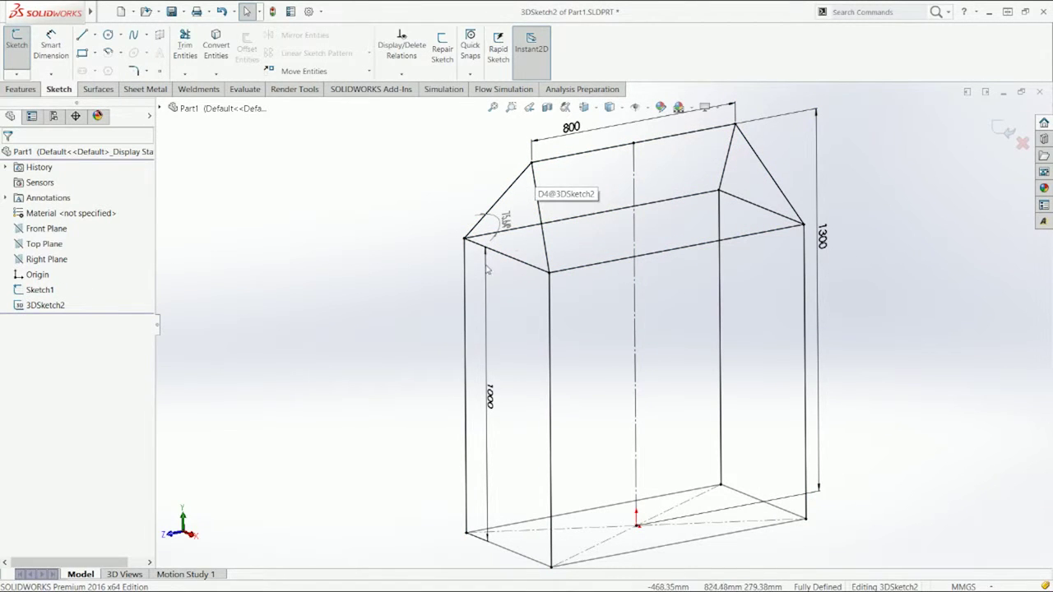
pyautogui.click(823, 236)
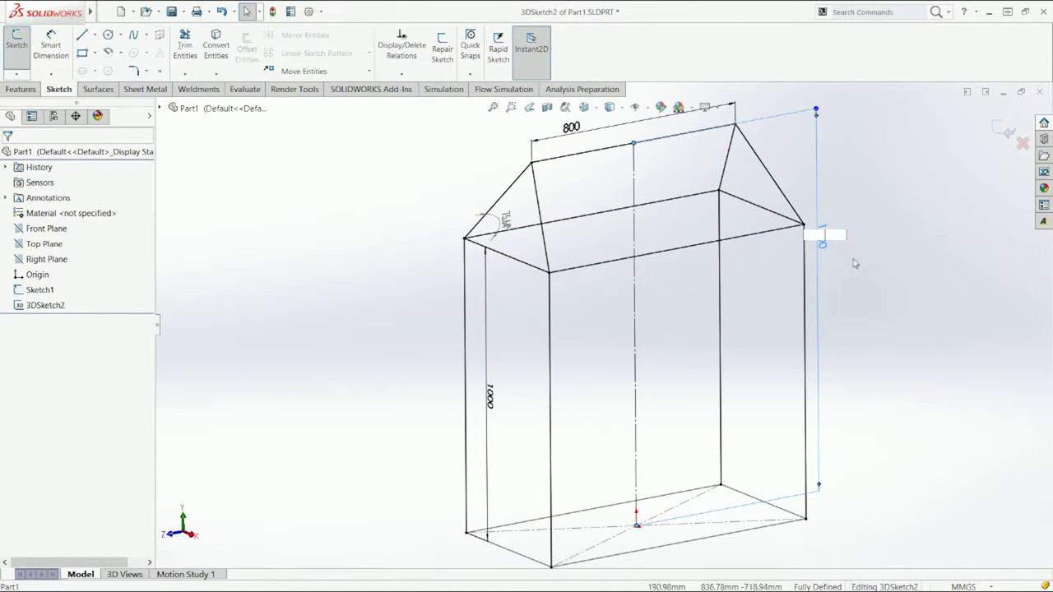
pyautogui.press('Return')
pyautogui.moveTo(823, 236); pyautogui.dragTo(829, 237)
pyautogui.press('Delete')
pyautogui.click(51, 45)
pyautogui.click(766, 233)
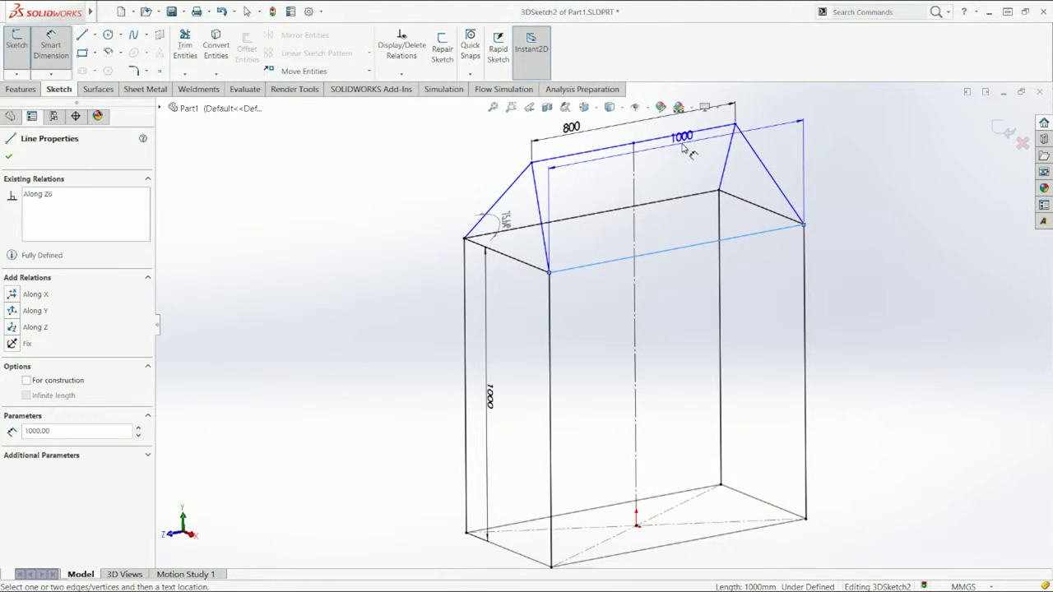
pyautogui.click(683, 135)
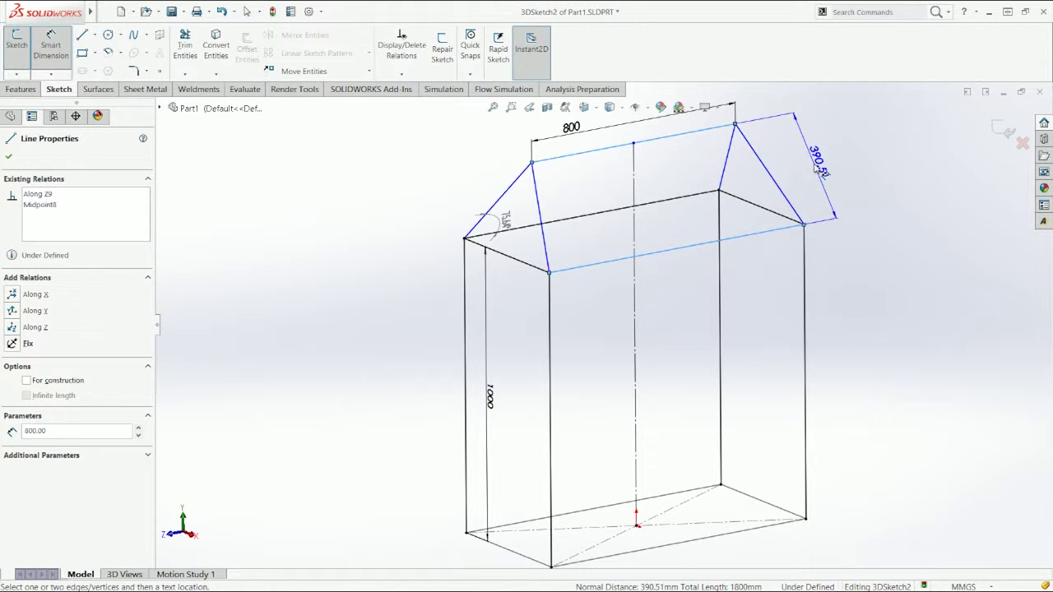
pyautogui.press('Escape')
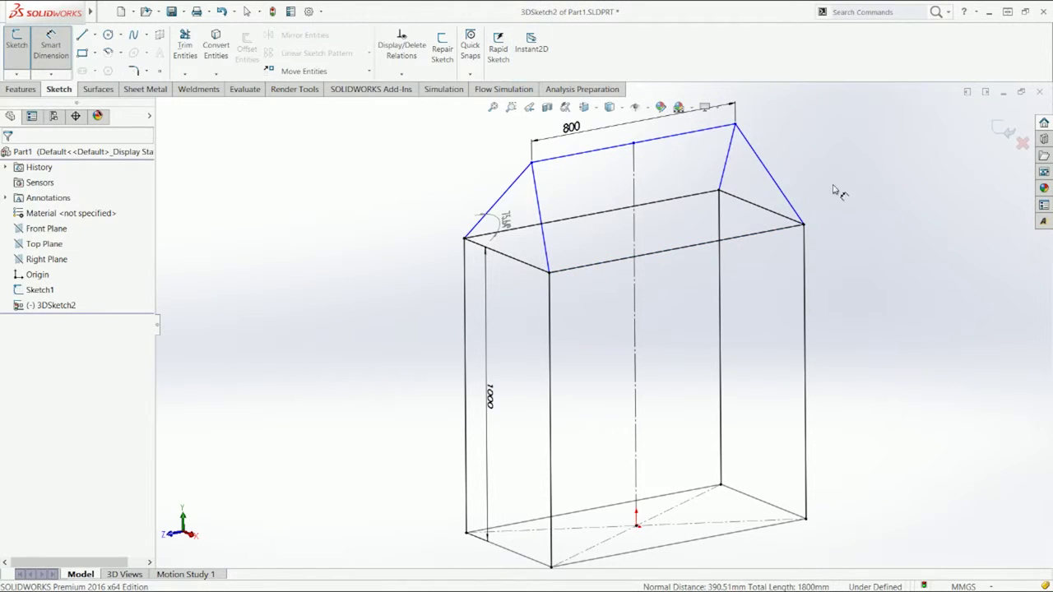
pyautogui.press('Escape')
# Dimension the distance between the ridge line and the nearer long upper edge, accepting the default value
pyautogui.moveTo(819, 172); pyautogui.dragTo(831, 100, button='right')
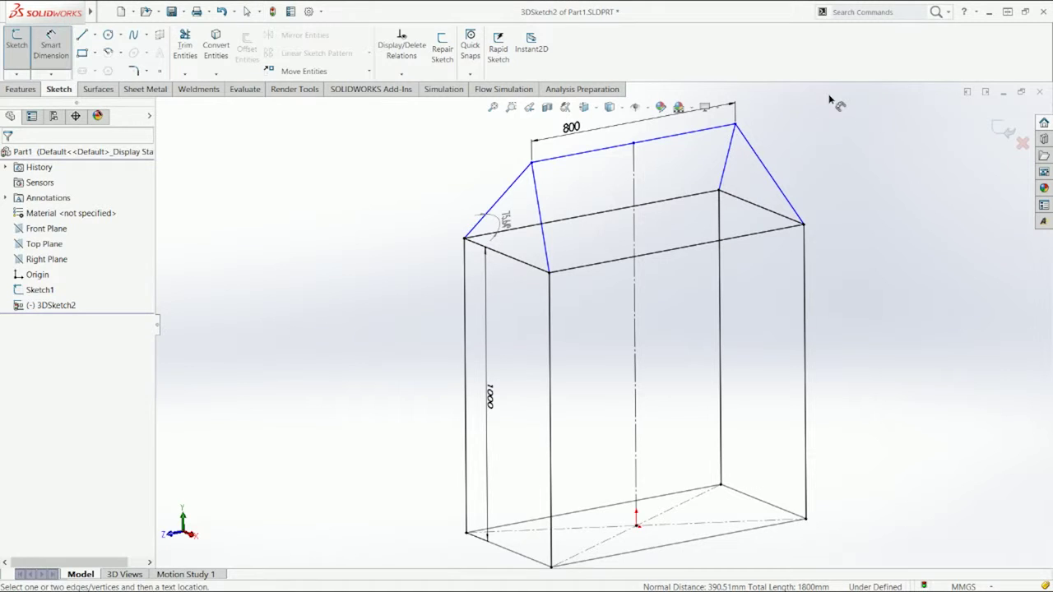
pyautogui.click(695, 133)
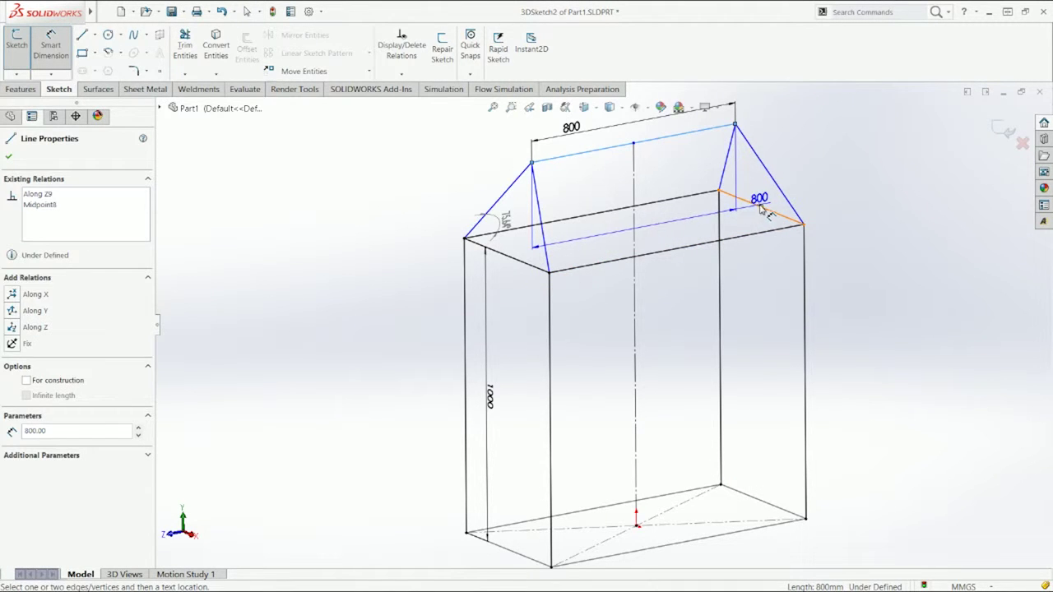
pyautogui.click(755, 205)
pyautogui.click(753, 205)
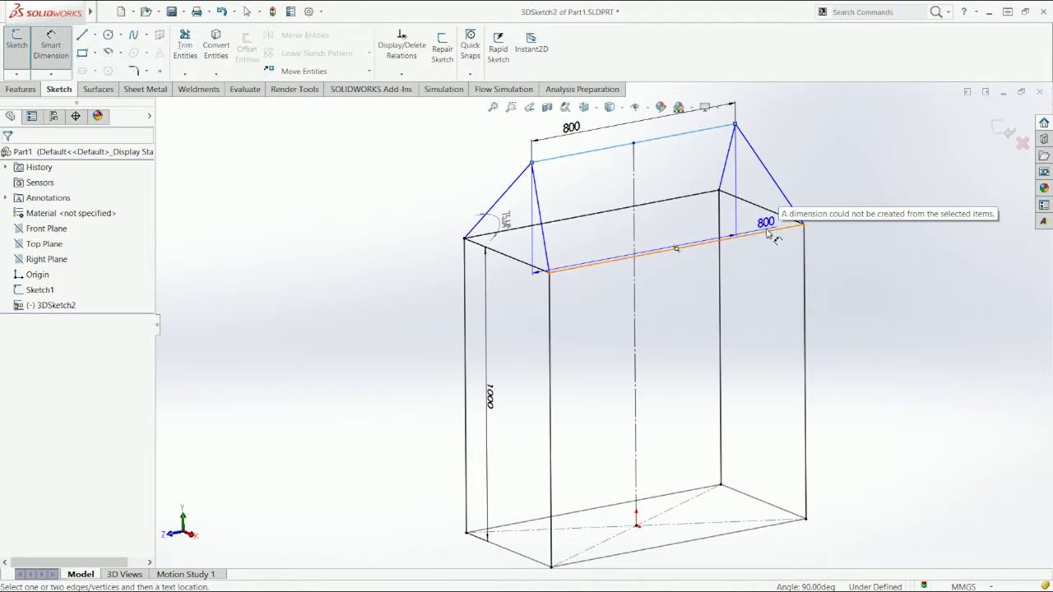
pyautogui.click(784, 195)
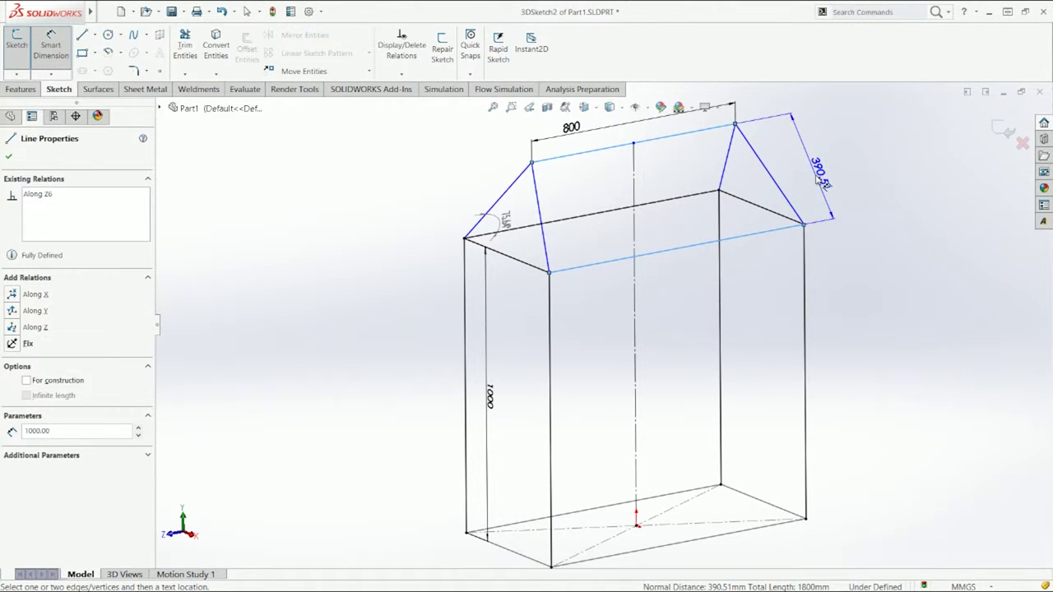
pyautogui.click(818, 181)
pyautogui.press('Return')
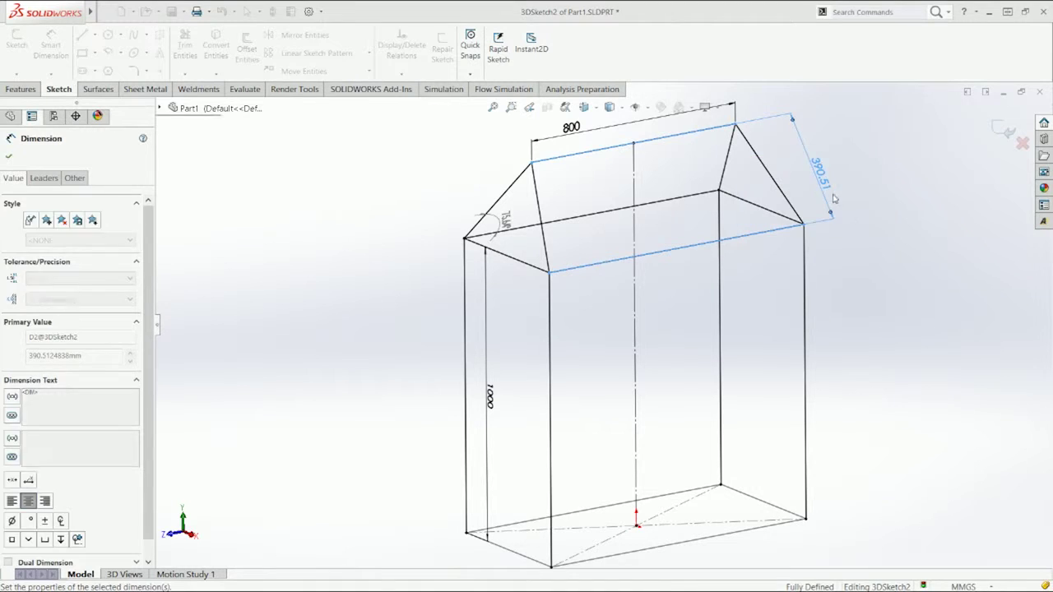
pyautogui.press('Escape')
# Delete the distance dimension between the ridge line and the nearer long upper edge
pyautogui.click(820, 175)
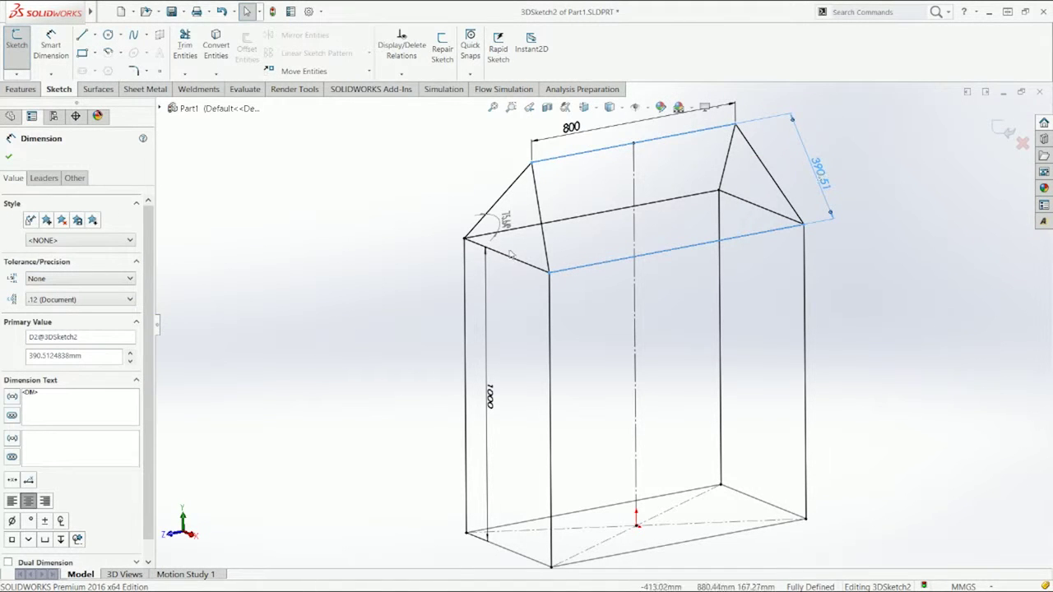
pyautogui.moveTo(821, 175); pyautogui.dragTo(846, 174)
pyautogui.click(854, 196)
pyautogui.click(845, 166)
pyautogui.press('Delete')
# Dimension the distance between the ridge line and the nearer long upper edge at 390 mm, and exit the 3D sketch
pyautogui.moveTo(764, 228); pyautogui.dragTo(759, 194, button='right')
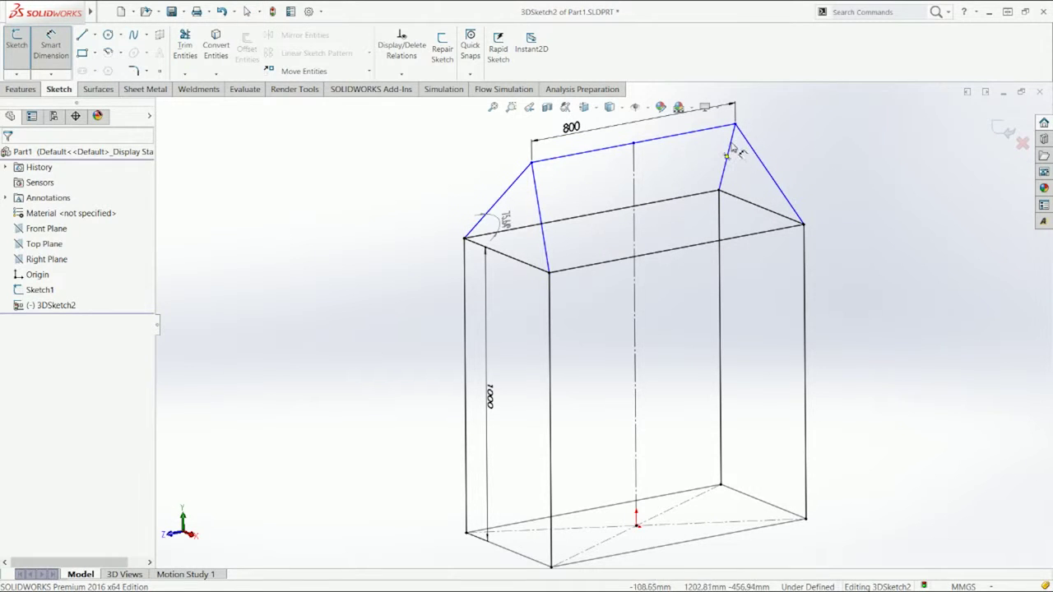
pyautogui.click(644, 143)
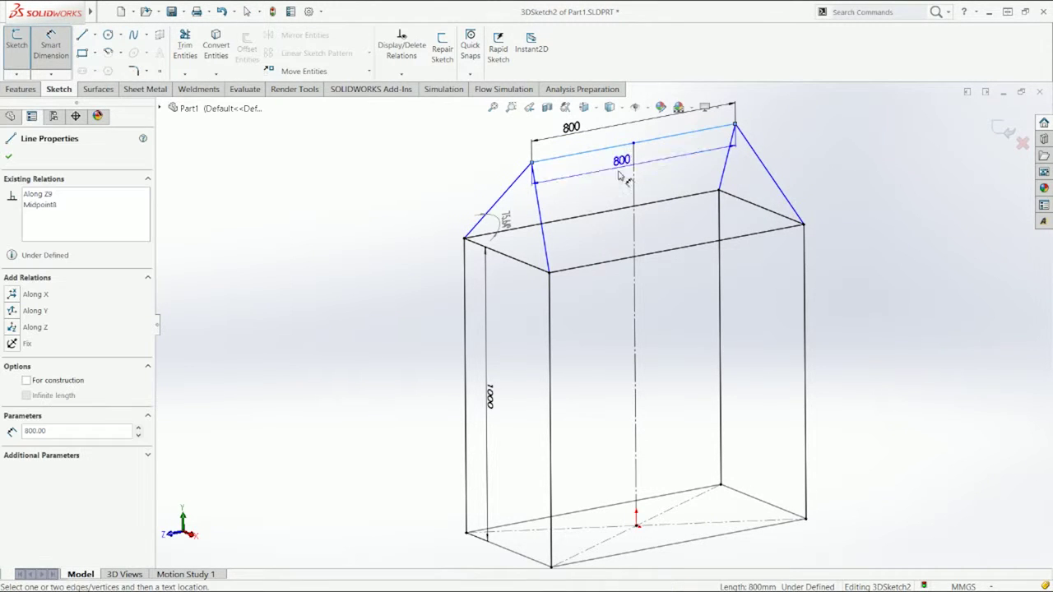
pyautogui.click(602, 262)
pyautogui.moveTo(804, 186); pyautogui.dragTo(758, 172, button='middle')
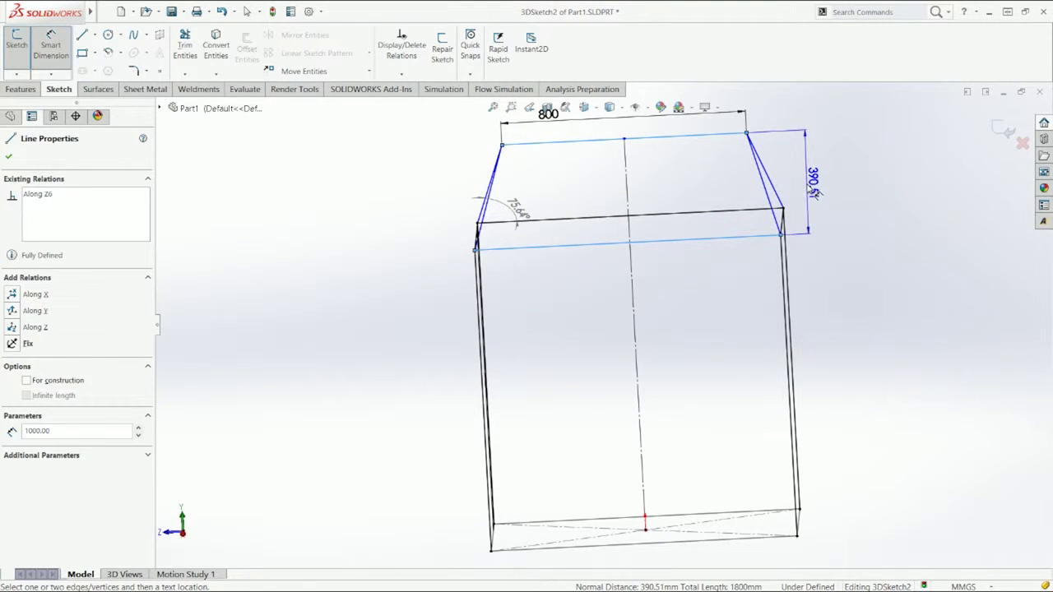
pyautogui.click(811, 191)
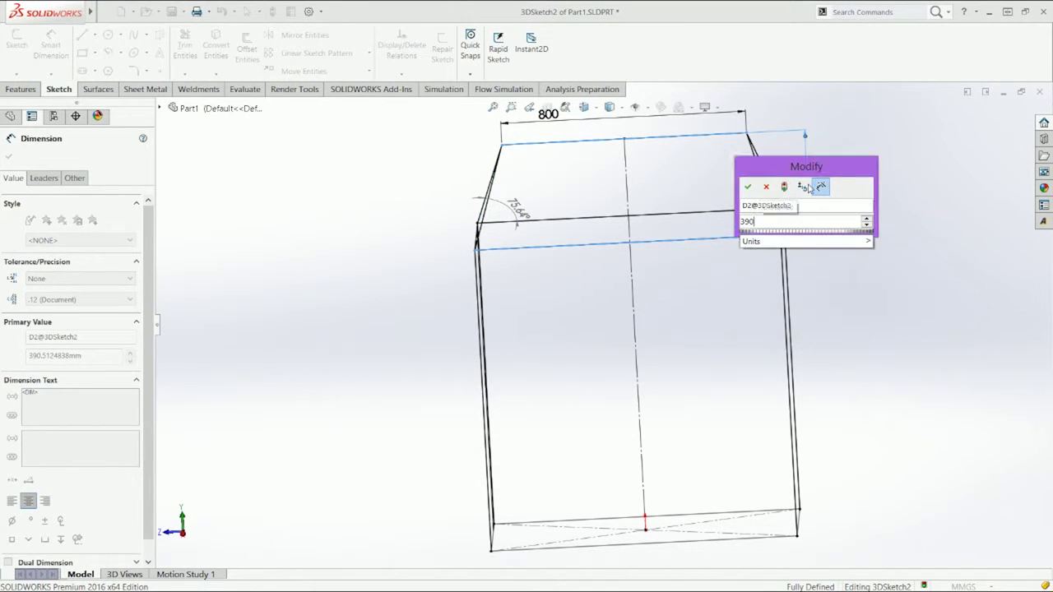
pyautogui.write('390')
pyautogui.press('Return')
pyautogui.press('Escape')
pyautogui.moveTo(864, 214); pyautogui.dragTo(1027, 140, button='middle')
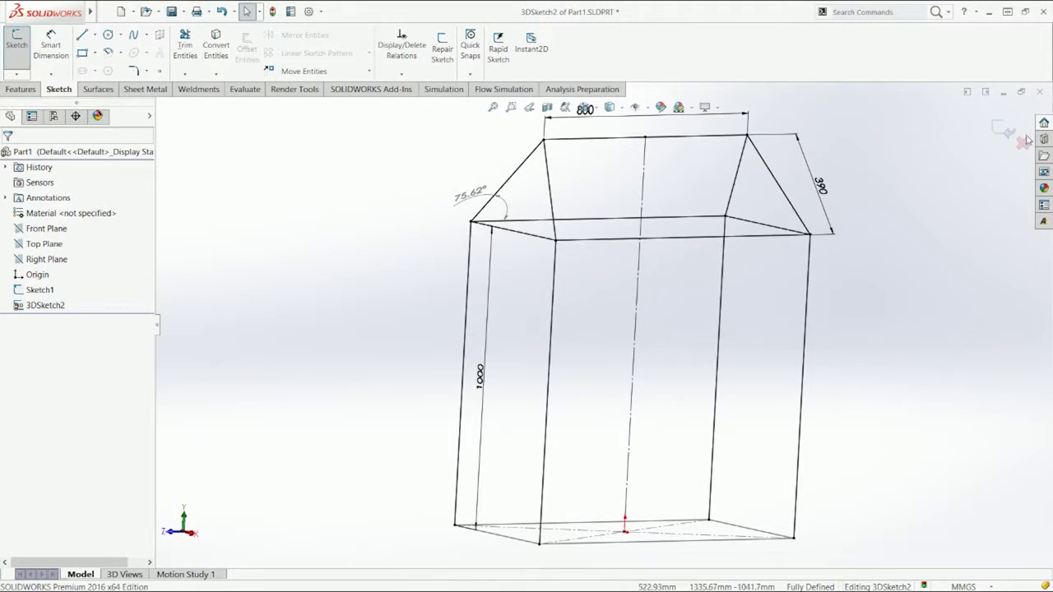
pyautogui.click(1006, 131)
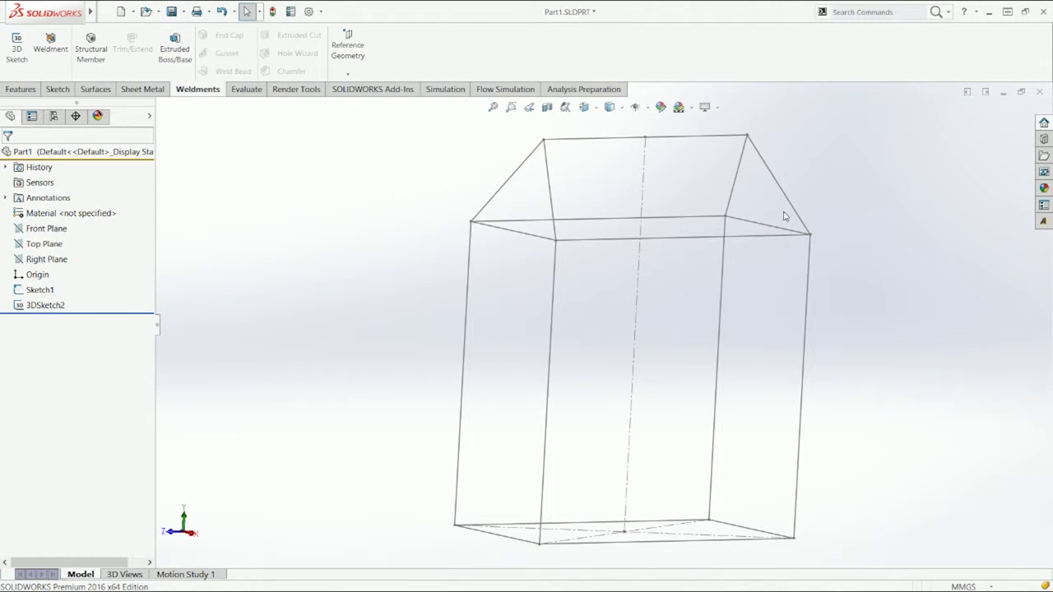
# Shorten the frame's vertical posts to 600 mm and save the part
pyautogui.click(43, 307)
pyautogui.moveTo(494, 232); pyautogui.dragTo(502, 353)
pyautogui.click(370, 353)
pyautogui.press('f')
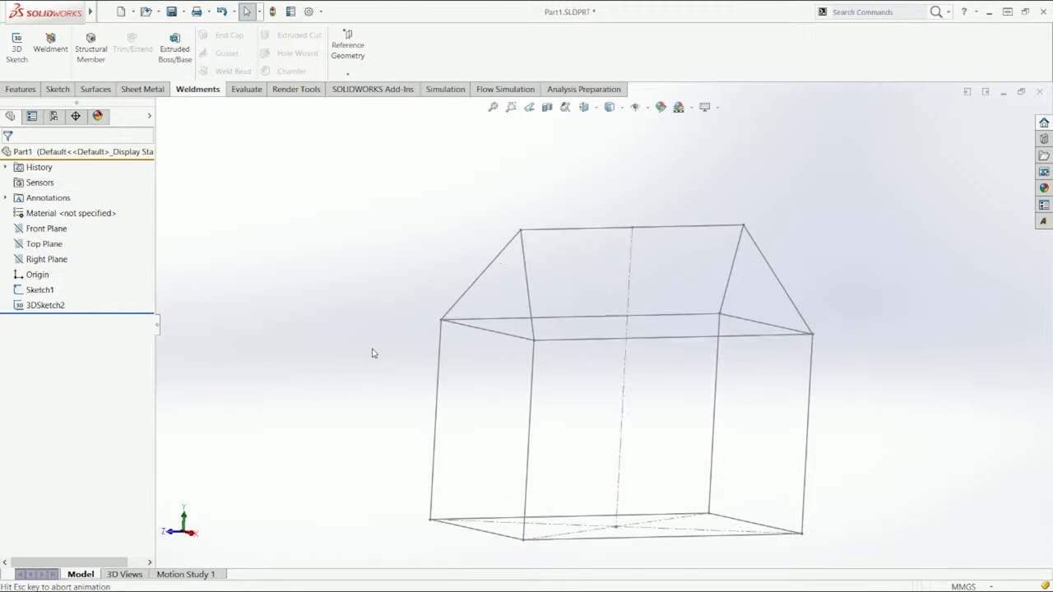
pyautogui.hotkey('ctrl', 's')
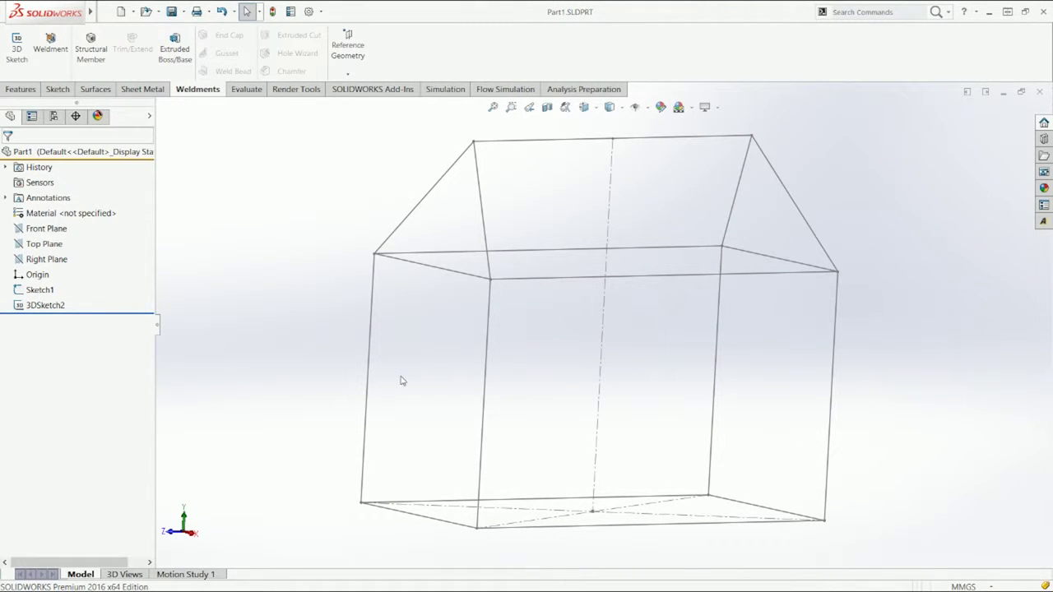
# Start a structural member with the iso c channel profile, size 80 x 8, along the leftmost vertical post in isometric view
pyautogui.hotkey('ctrl', '7')
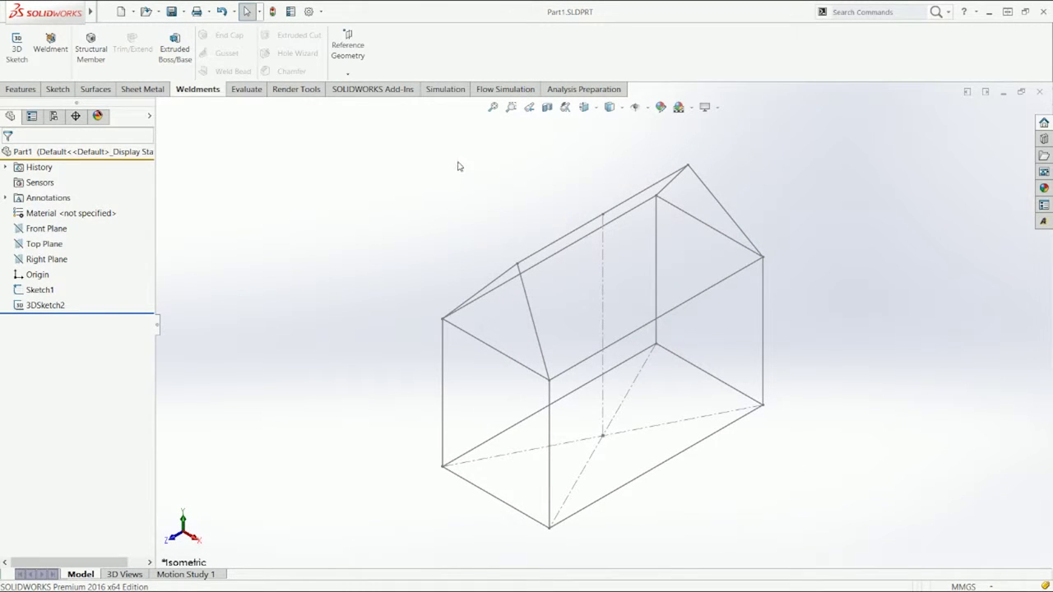
pyautogui.click(90, 46)
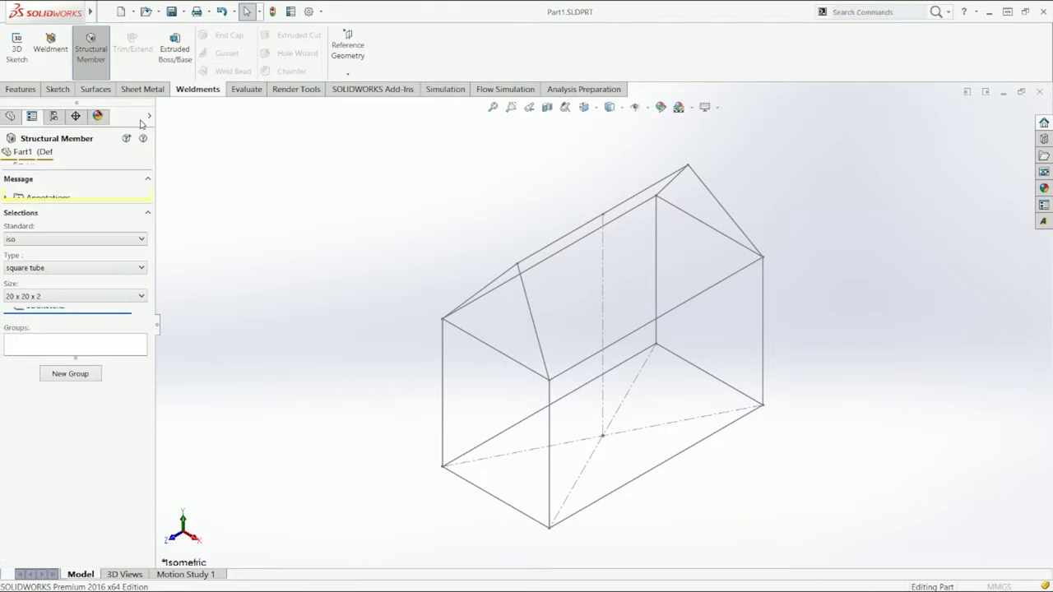
pyautogui.click(45, 239)
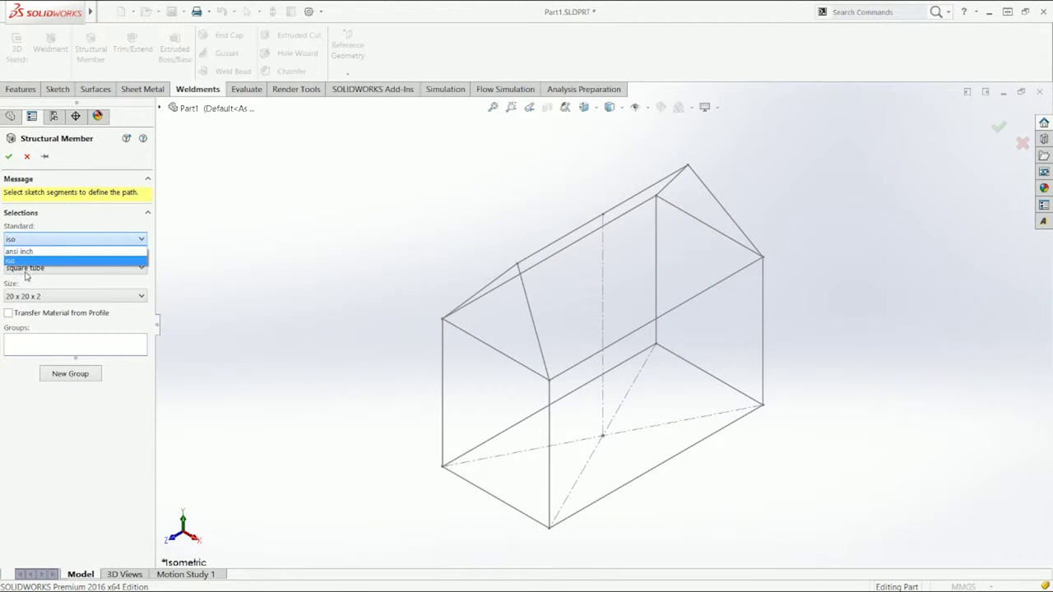
pyautogui.click(26, 265)
pyautogui.click(35, 269)
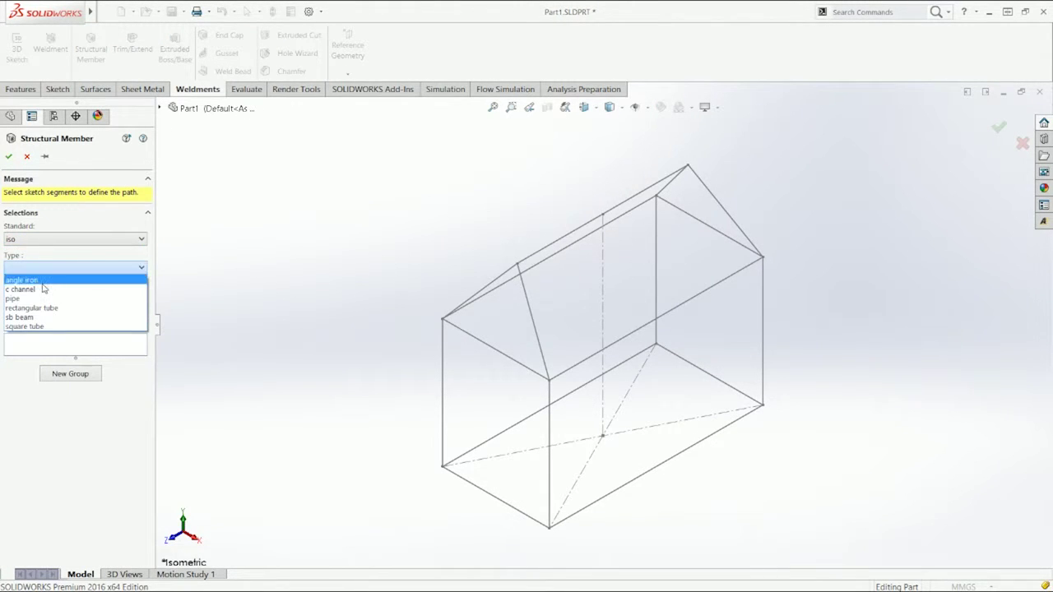
pyautogui.click(46, 289)
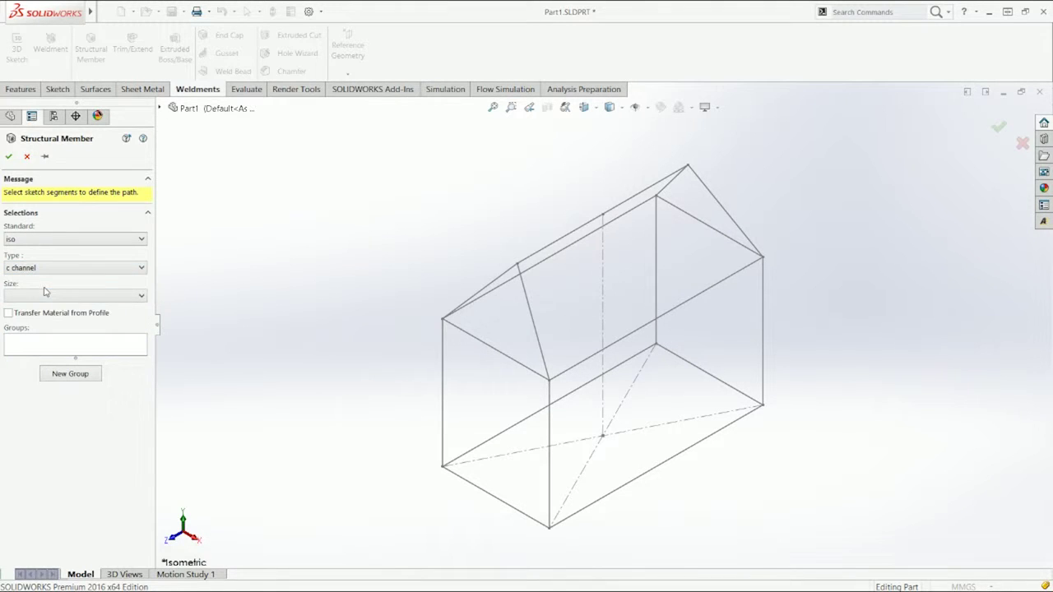
pyautogui.click(54, 298)
pyautogui.click(40, 308)
pyautogui.click(443, 384)
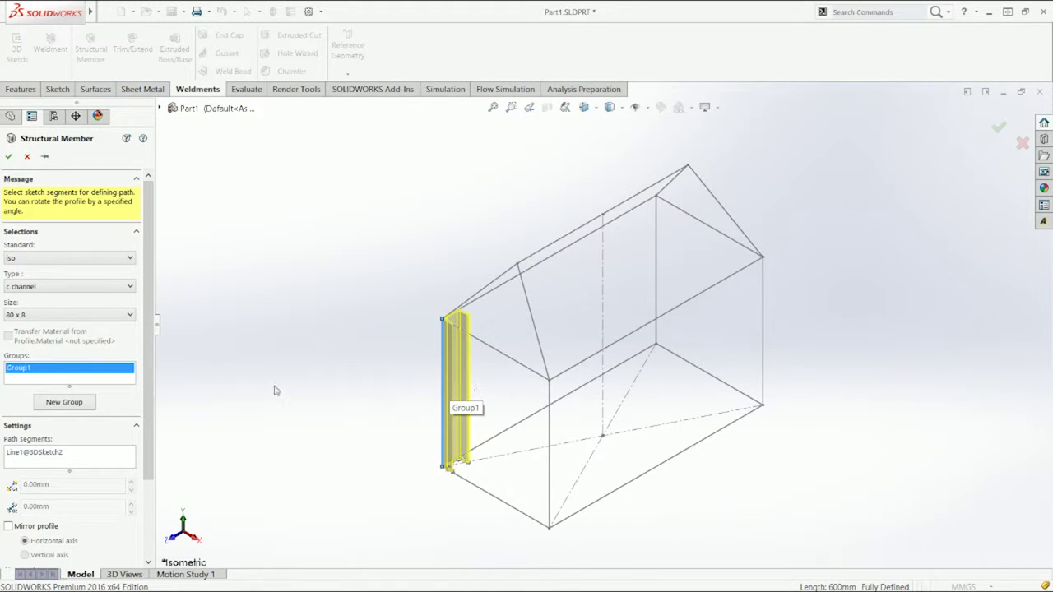
# Change the structural member's profile to angle iron, size 20 x 20 x 3
pyautogui.click(60, 286)
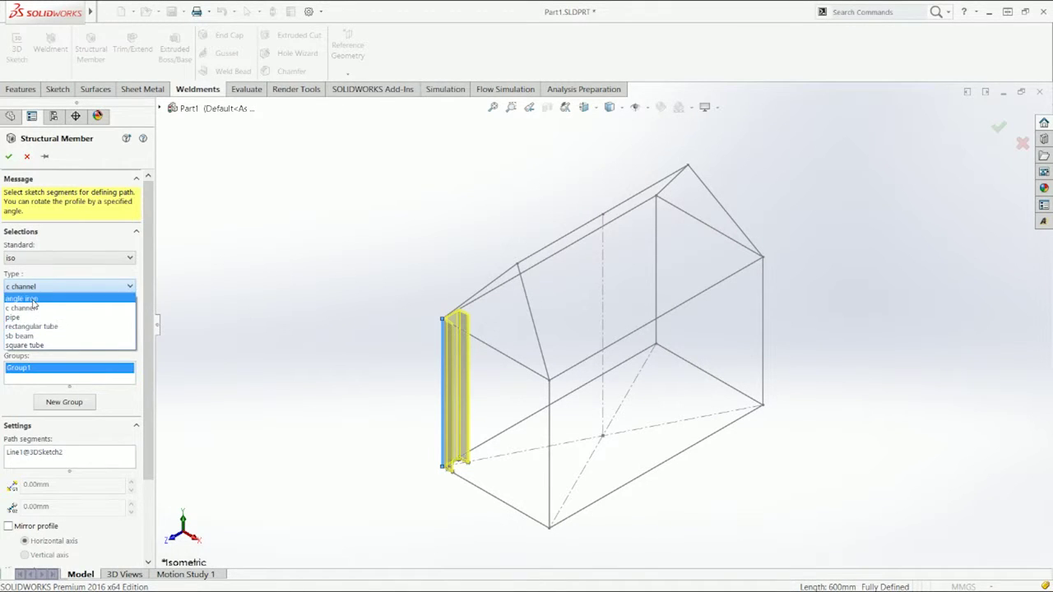
pyautogui.click(37, 298)
pyautogui.click(43, 314)
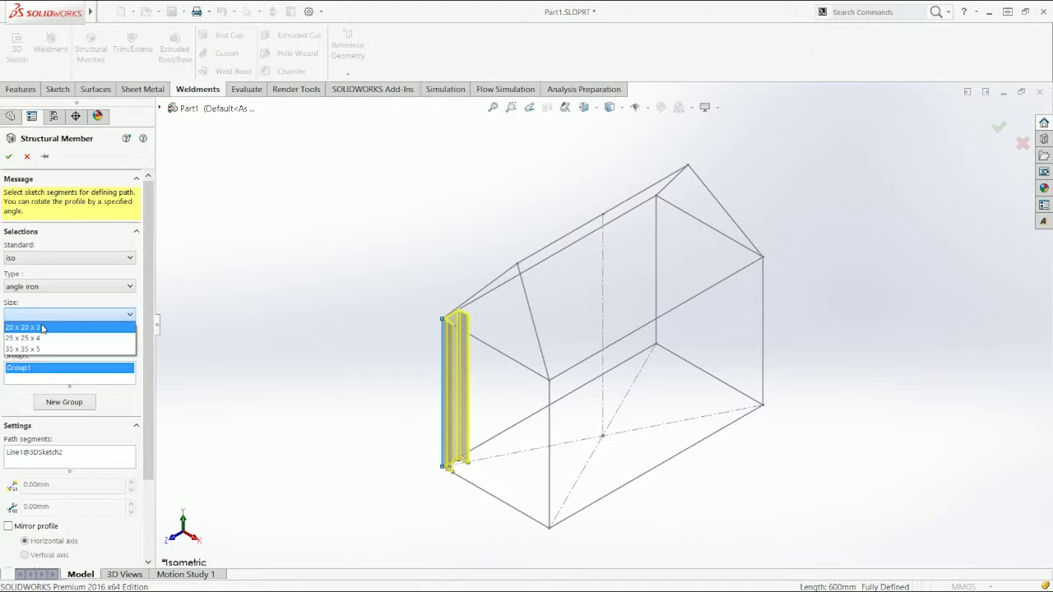
pyautogui.click(43, 328)
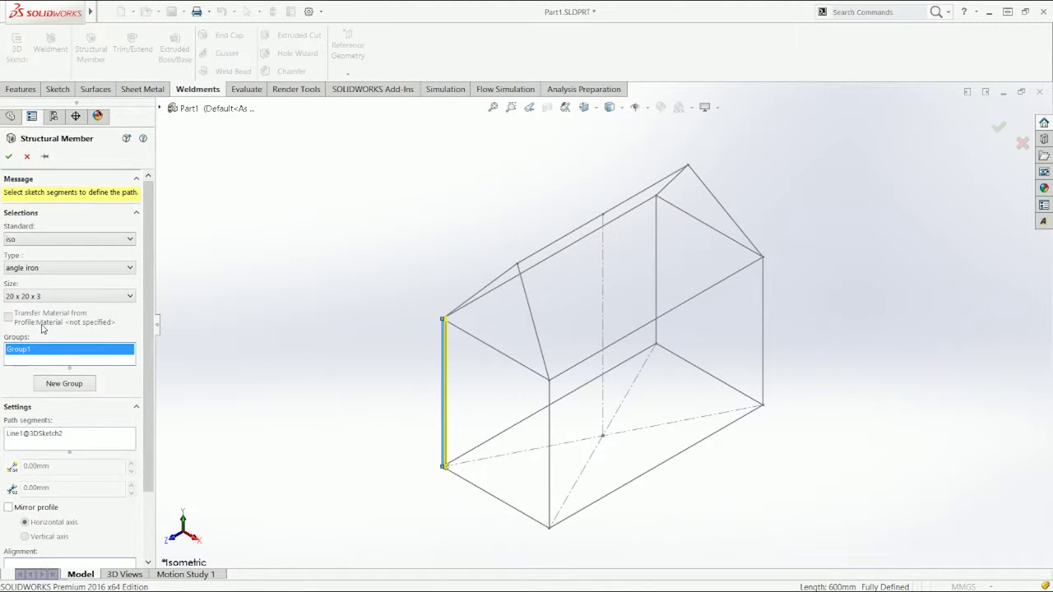
# Add a second angle iron group along the rear vertical post
pyautogui.scroll(-5, 431, 312)
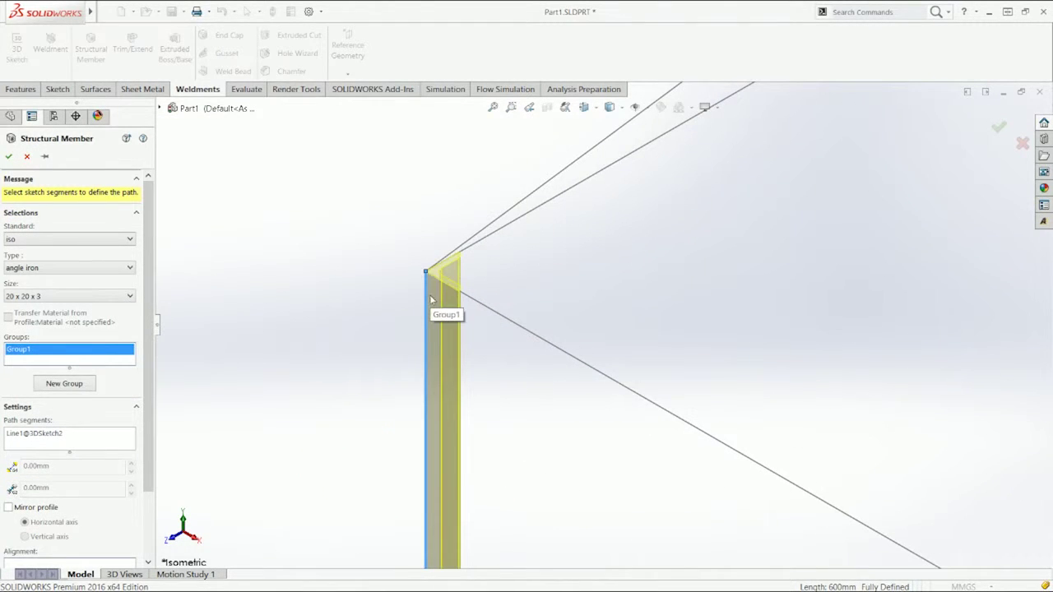
pyautogui.scroll(3, 507, 282)
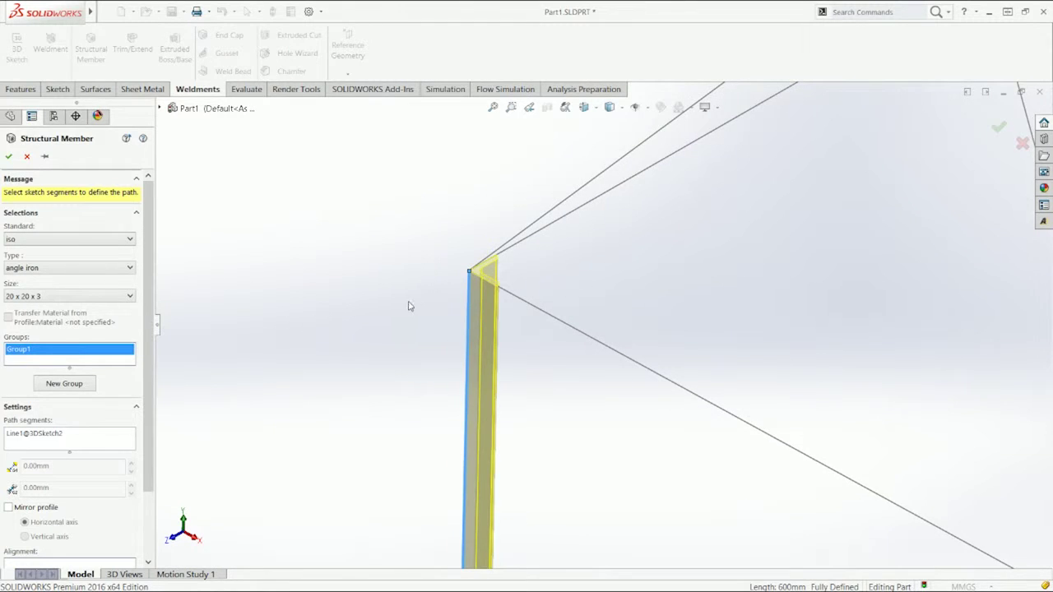
pyautogui.scroll(5, 408, 306)
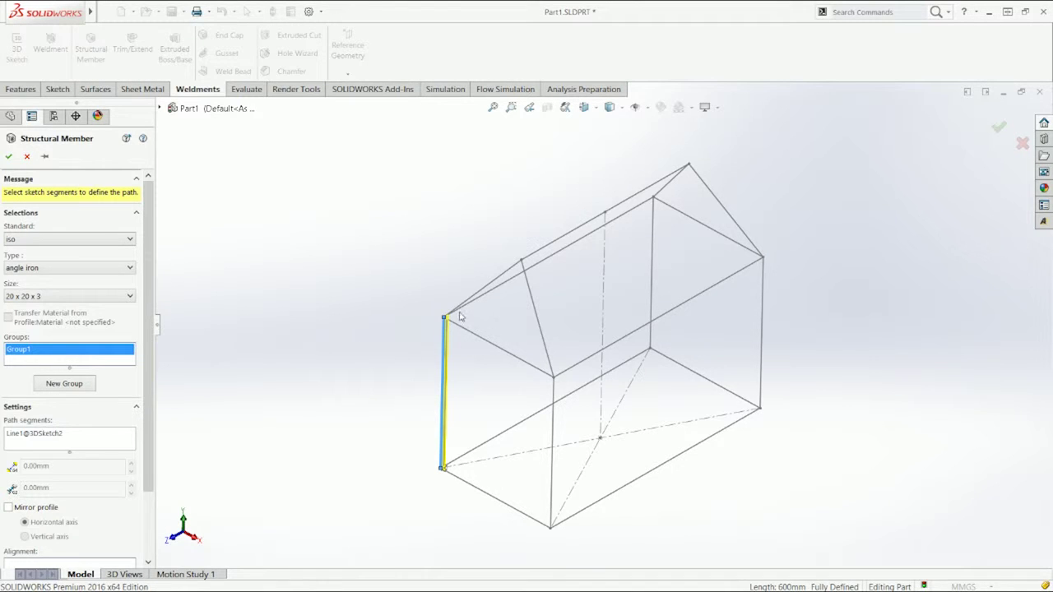
pyautogui.scroll(-5, 461, 317)
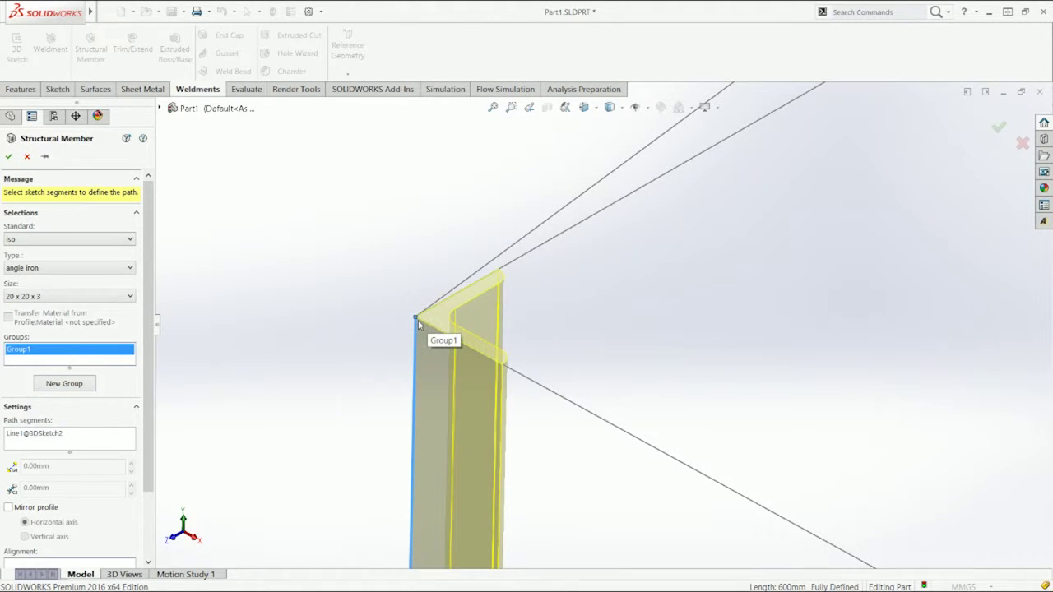
pyautogui.click(85, 384)
pyautogui.scroll(8, 811, 277)
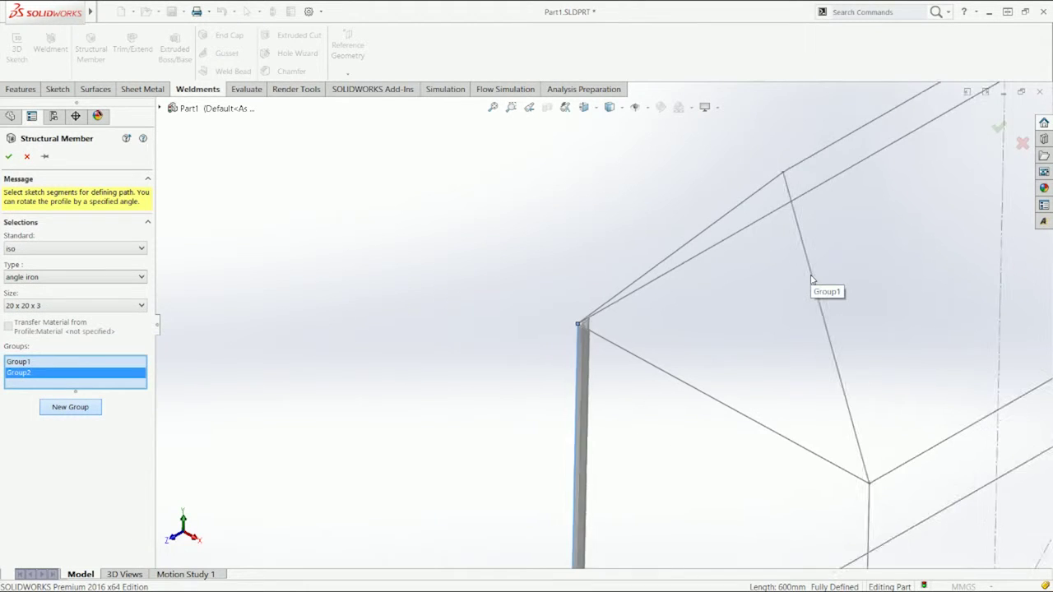
pyautogui.scroll(-3, 816, 234)
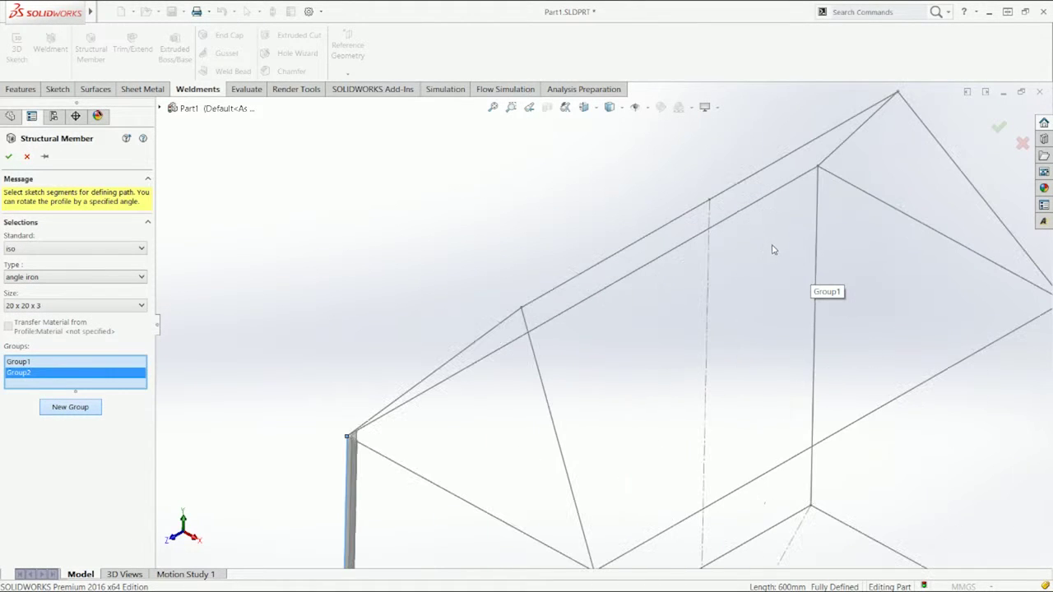
pyautogui.click(818, 211)
# Try to relocate the rear post's angle profile so the tip of one leg sits on the sketch line
pyautogui.scroll(-5, 820, 191)
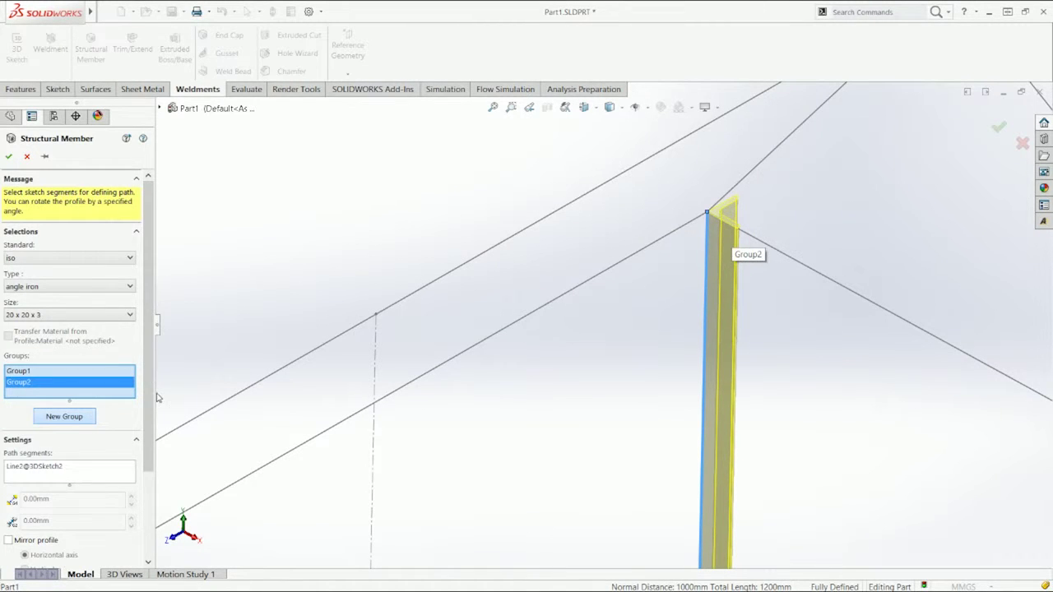
pyautogui.scroll(-3, 130, 482)
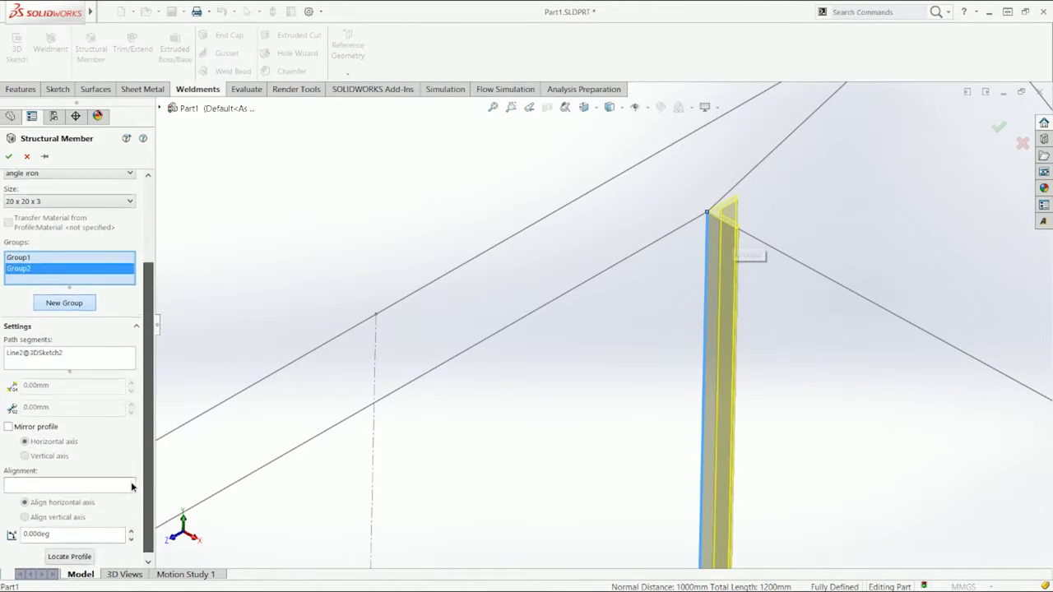
pyautogui.click(70, 554)
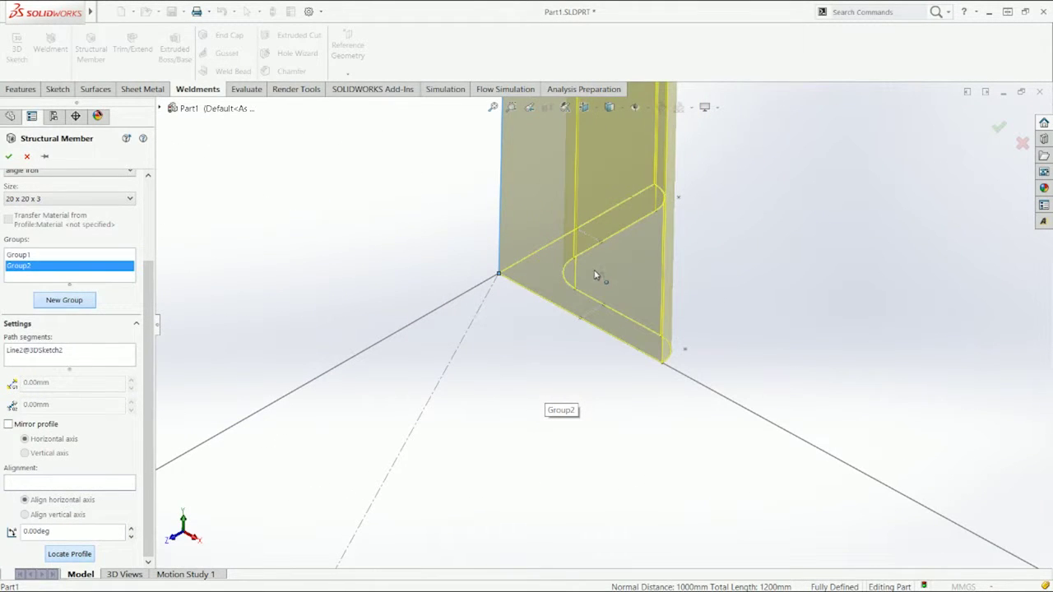
pyautogui.click(688, 355)
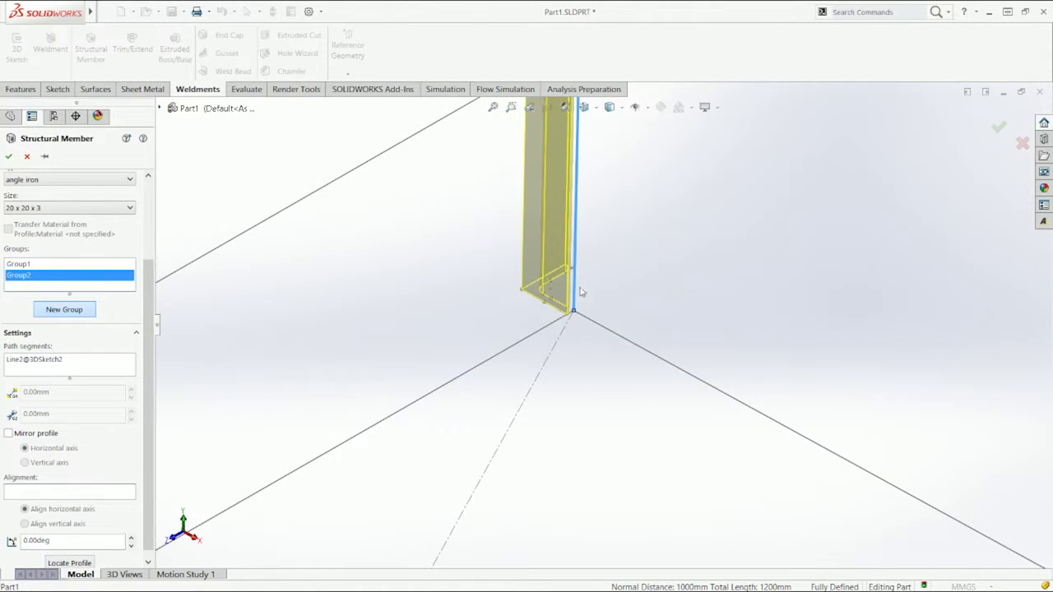
pyautogui.scroll(-1, 124, 434)
pyautogui.scroll(1, 468, 387)
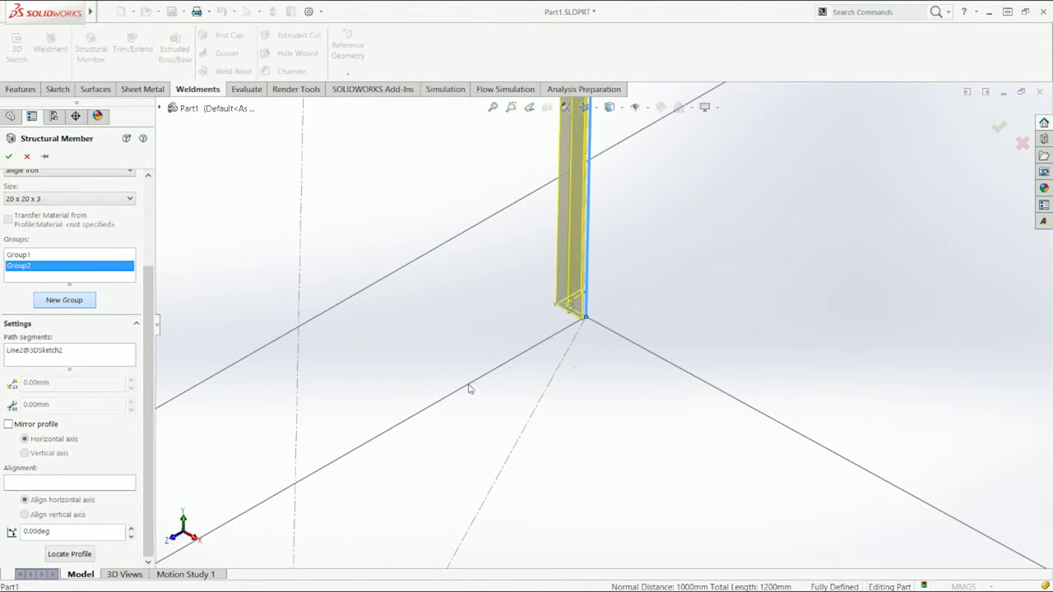
pyautogui.scroll(-1, 322, 396)
pyautogui.scroll(2, 326, 408)
pyautogui.scroll(3, 327, 409)
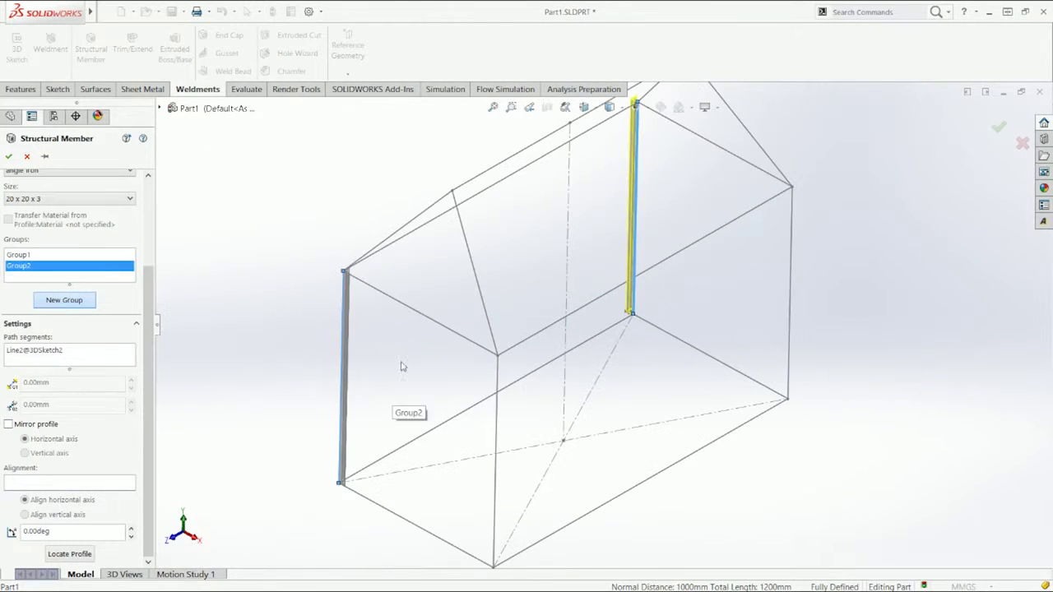
# Relocate the rear post's profile so its outer corner sits on the sketch line again
pyautogui.scroll(-3, 629, 313)
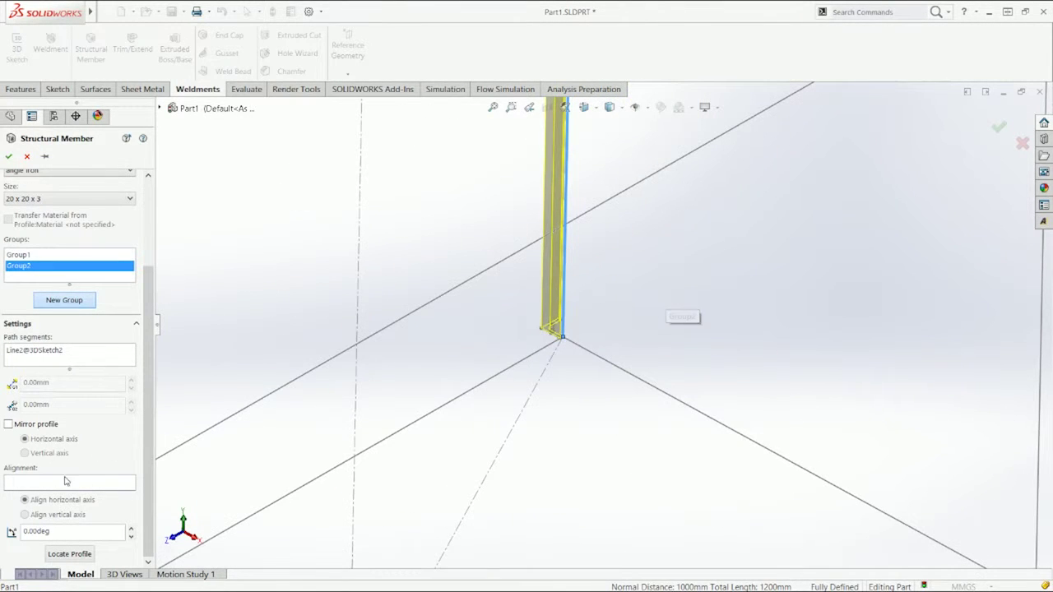
pyautogui.click(75, 557)
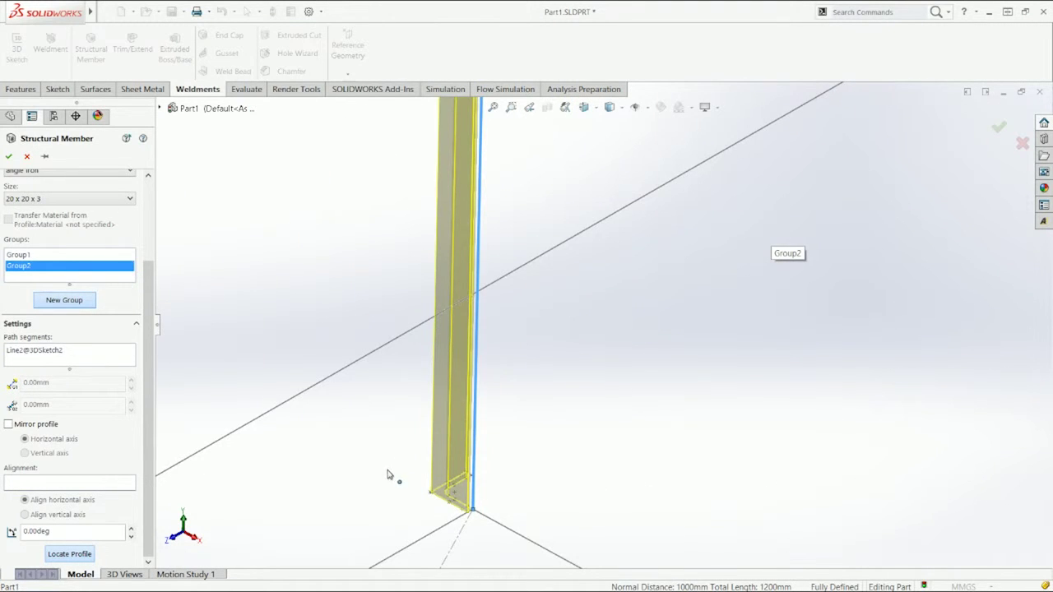
pyautogui.click(503, 480)
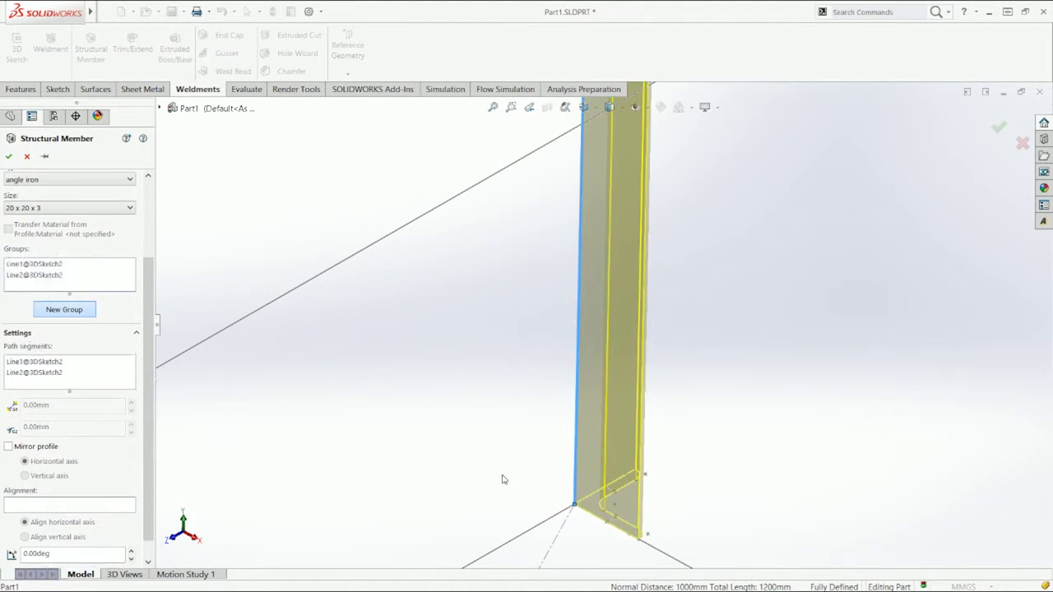
# Set the rear post group's profile rotation angle to 270 degrees
pyautogui.scroll(-1, 146, 463)
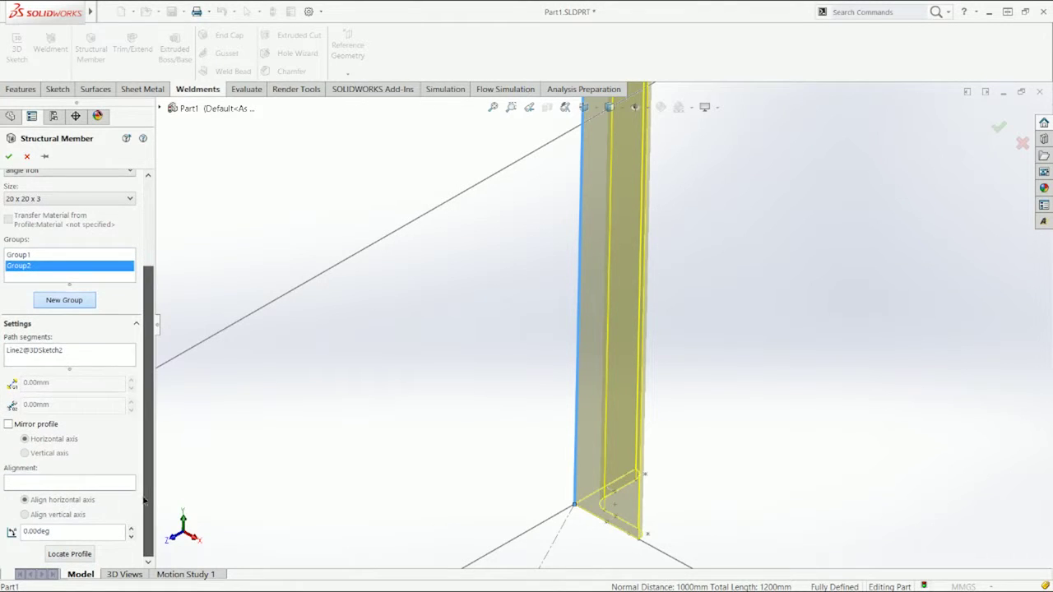
pyautogui.click(130, 529)
pyautogui.click(130, 529)
pyautogui.click(131, 538)
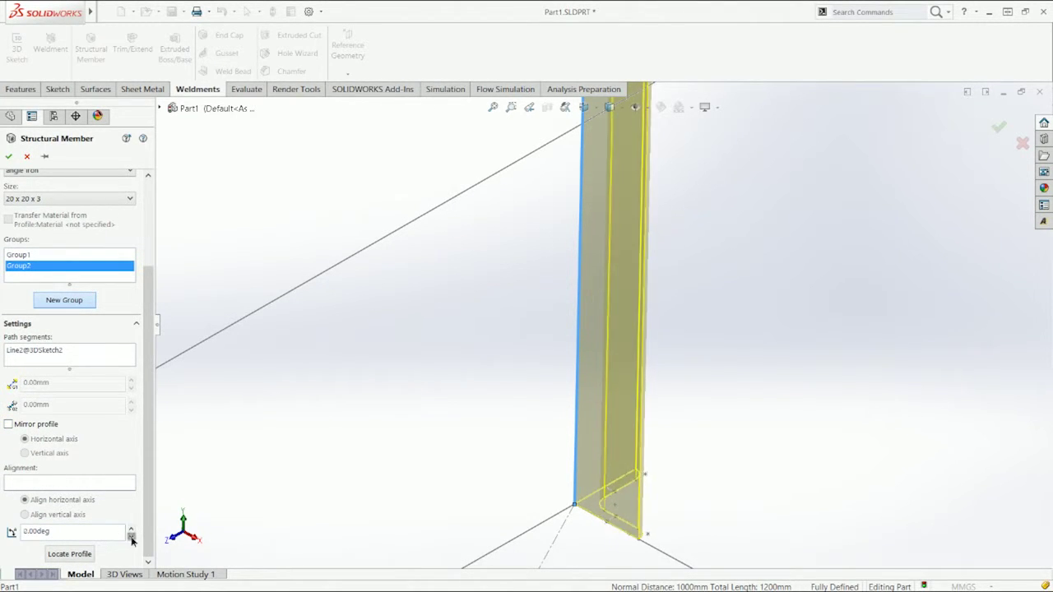
pyautogui.write('370')
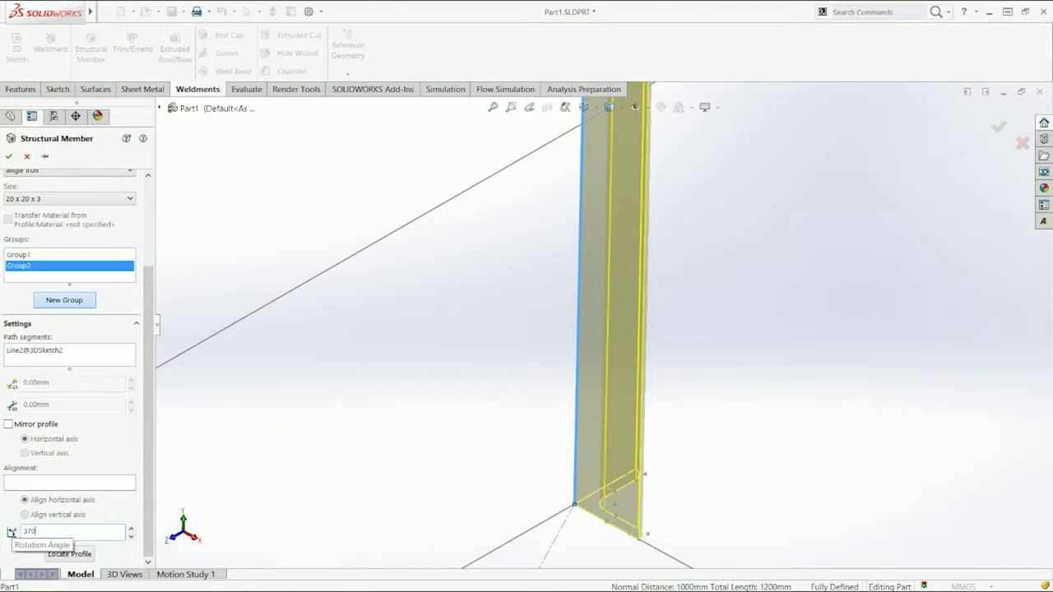
pyautogui.press('Return')
pyautogui.write('270')
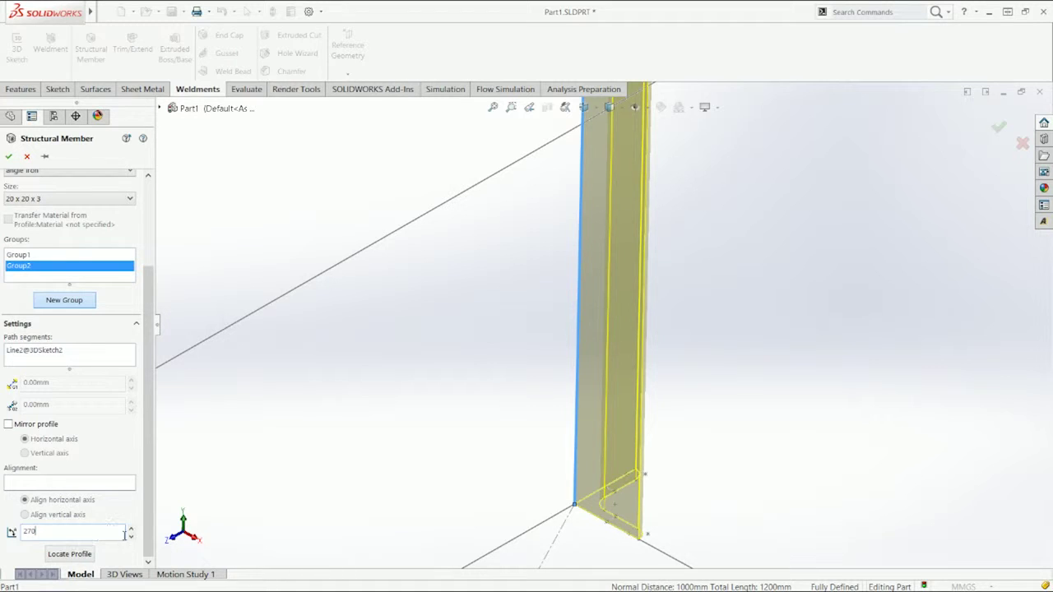
pyautogui.press('Return')
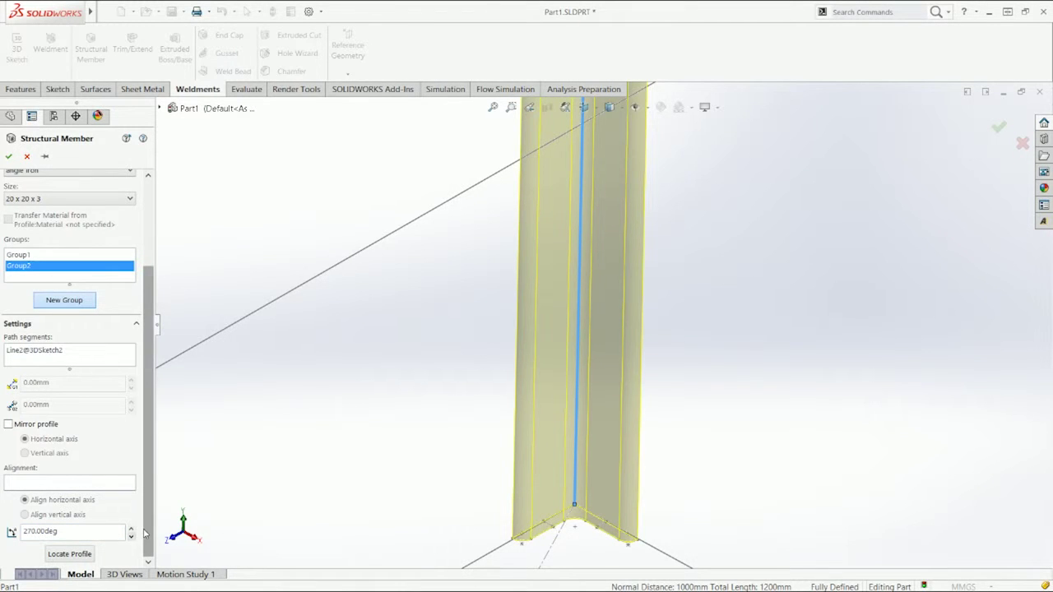
# Add a third angle iron group along the rightmost vertical post
pyautogui.scroll(6, 399, 479)
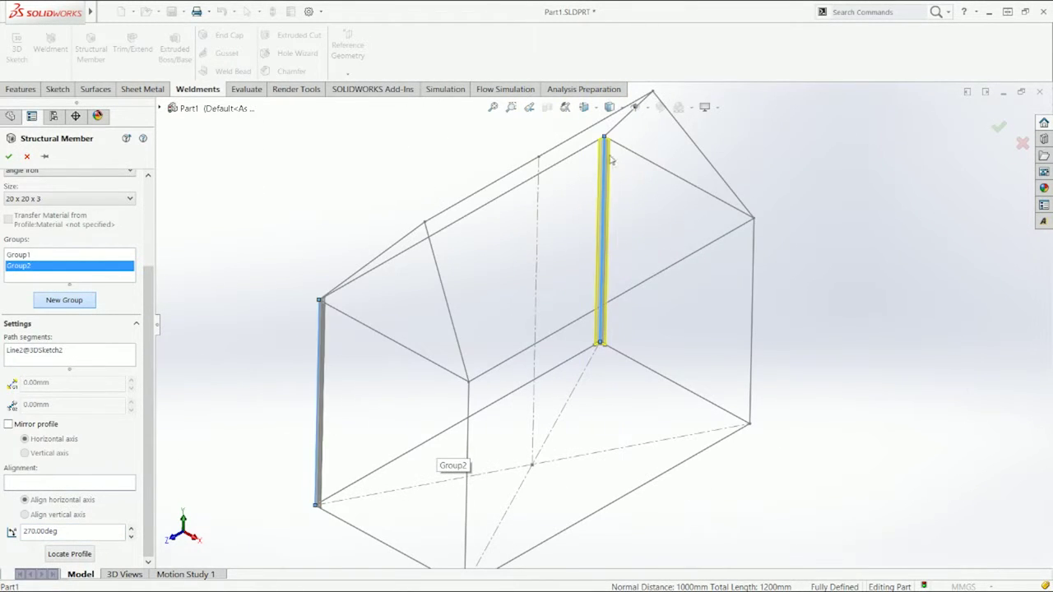
pyautogui.scroll(-5, 338, 312)
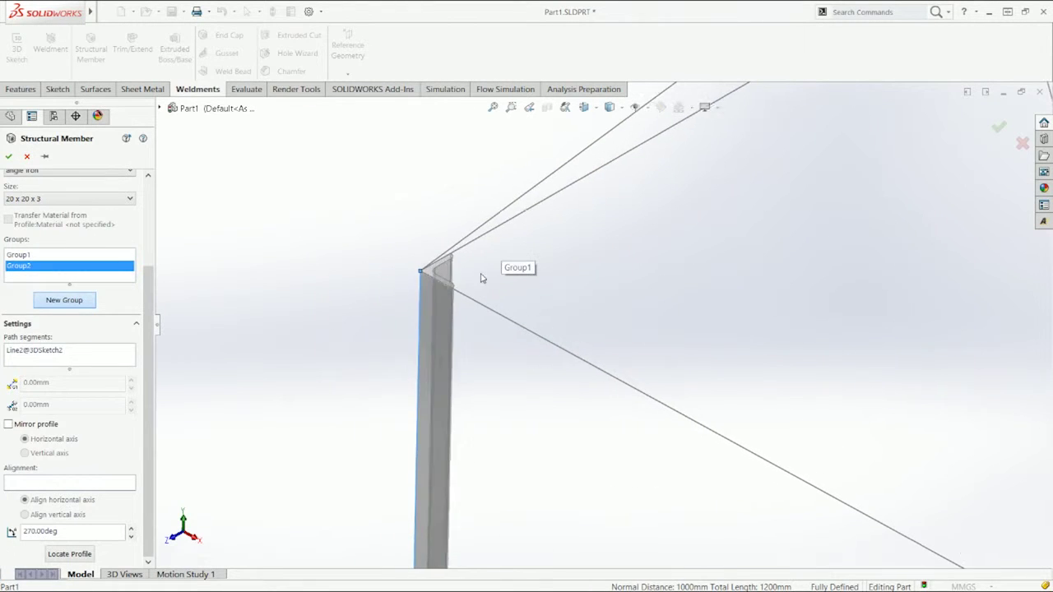
pyautogui.scroll(5, 485, 271)
pyautogui.scroll(-5, 890, 167)
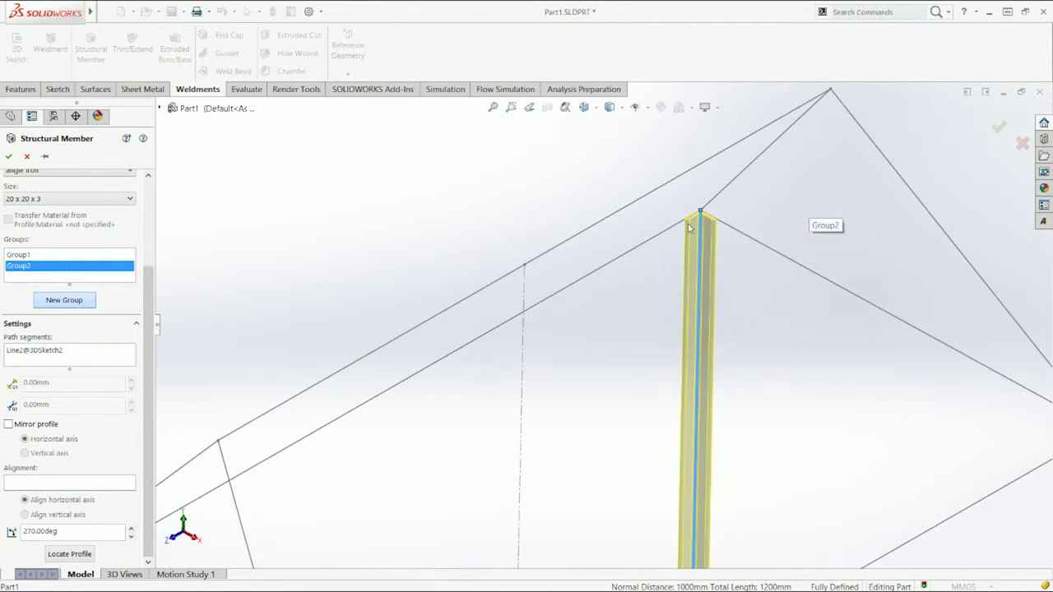
pyautogui.click(80, 303)
pyautogui.scroll(3, 827, 437)
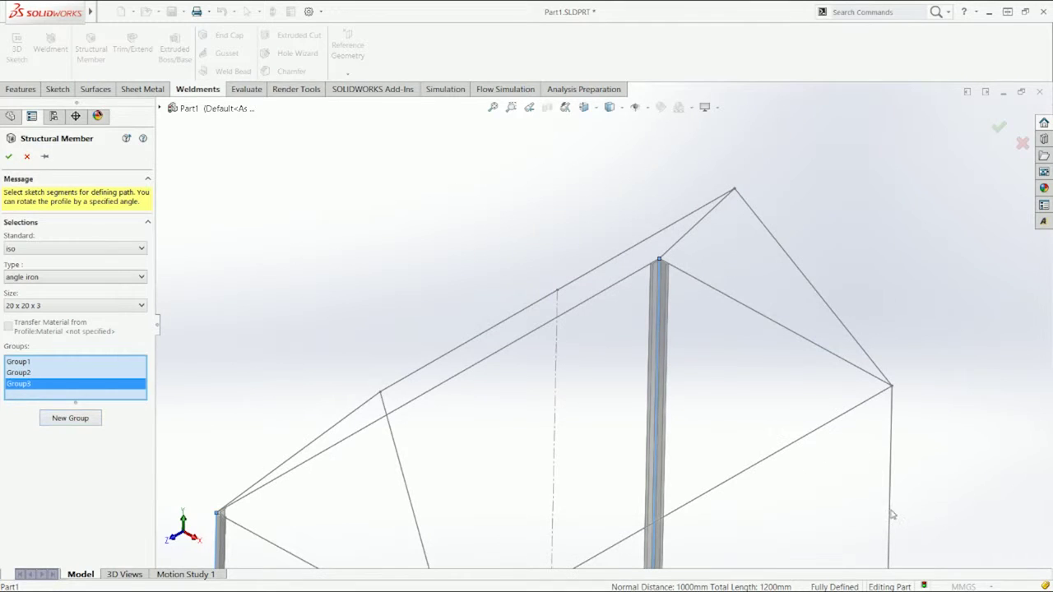
pyautogui.click(889, 491)
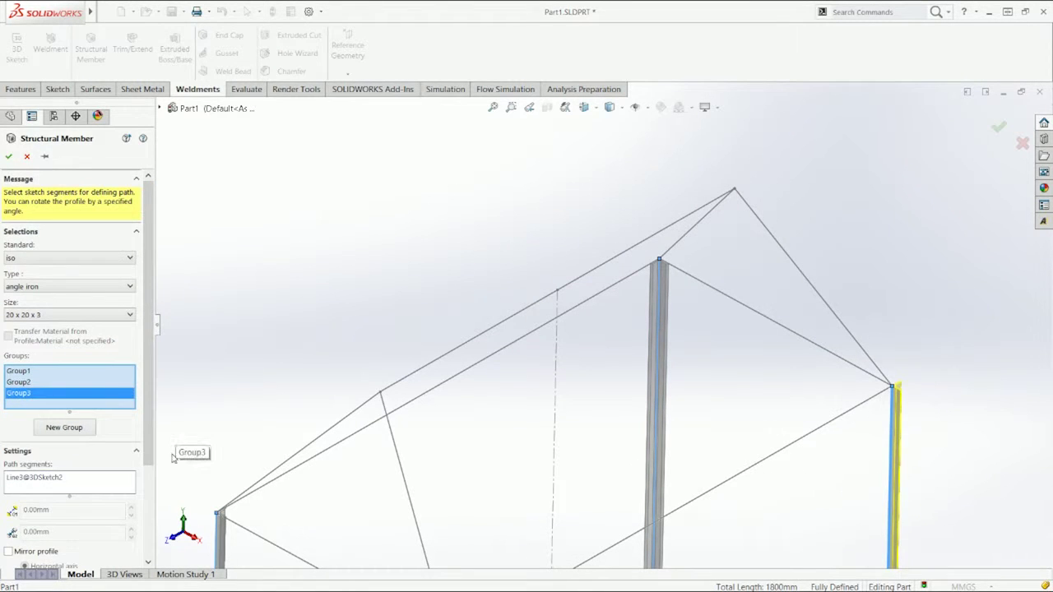
# Set the rightmost post group's profile rotation angle to 180 degrees
pyautogui.scroll(-3, 152, 517)
pyautogui.moveTo(151, 518); pyautogui.dragTo(152, 542)
pyautogui.moveTo(69, 535); pyautogui.dragTo(7, 528)
pyautogui.write('180')
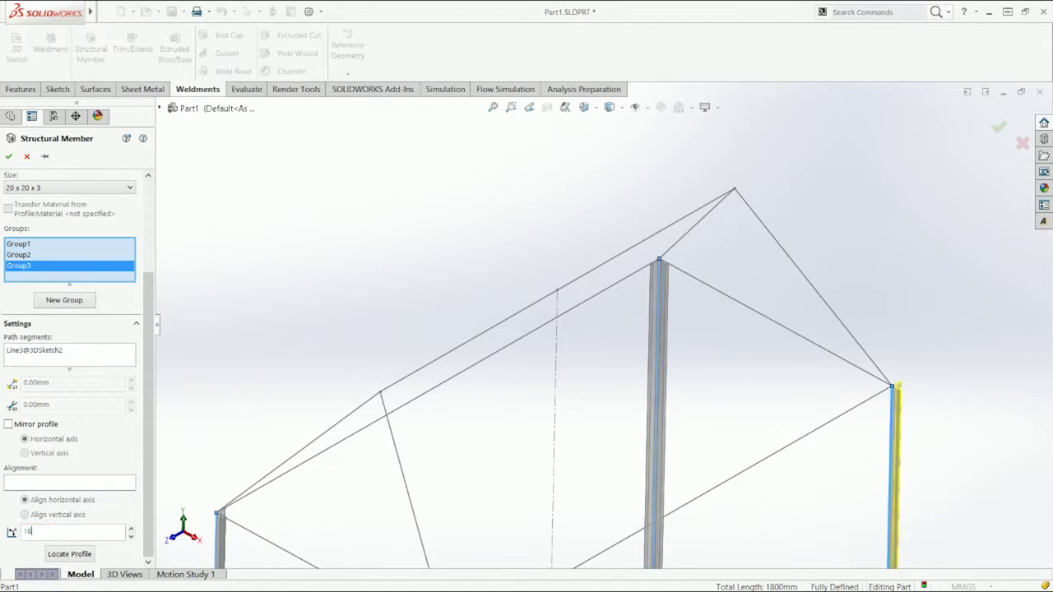
pyautogui.press('Return')
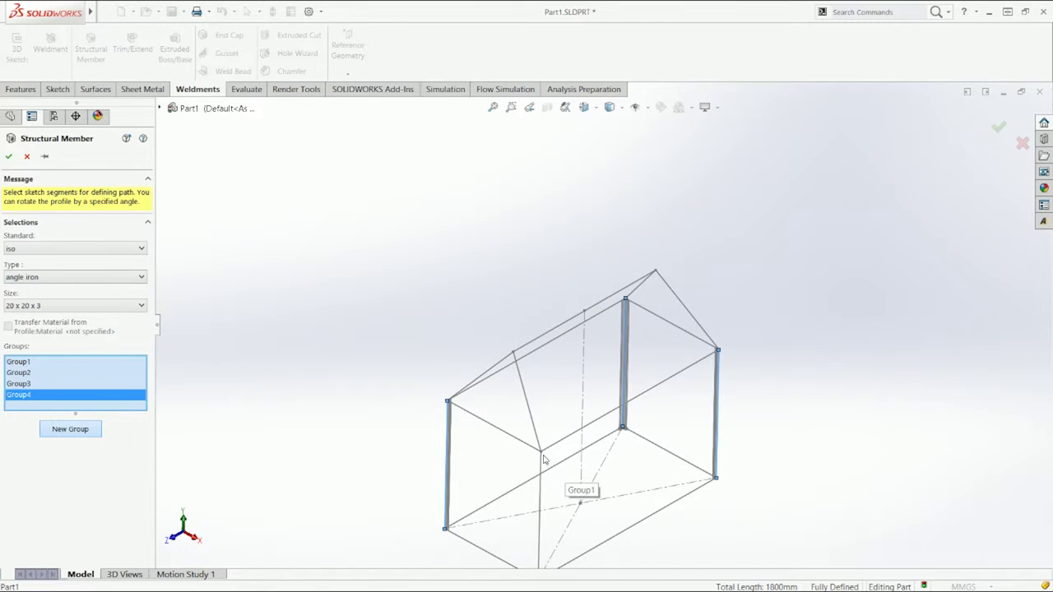
# Assign the front vertical post to a fourth group and rotate its profile to 90 degrees
pyautogui.click(541, 465)
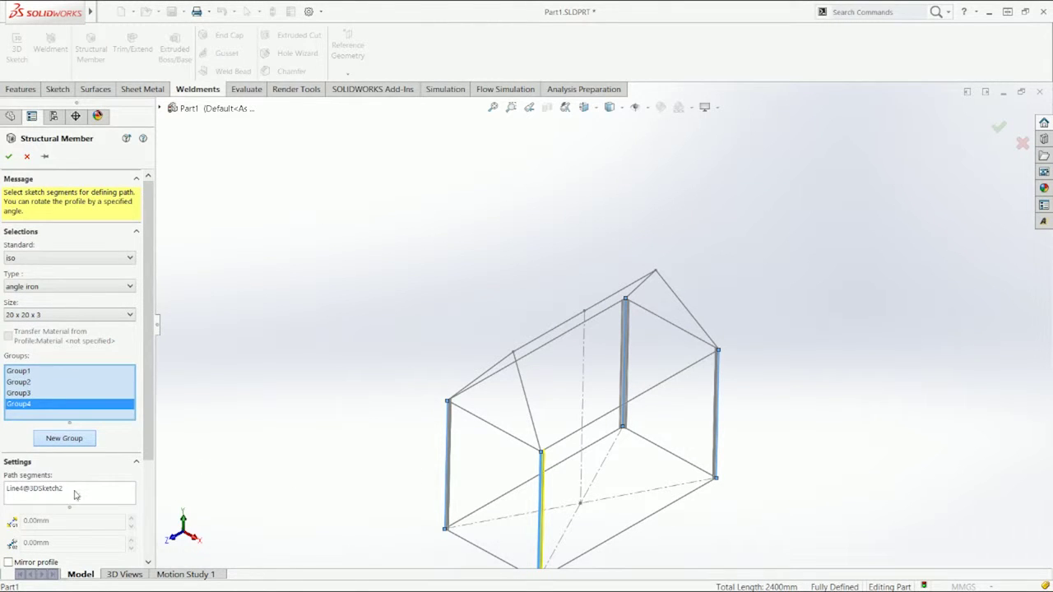
pyautogui.scroll(-3, 94, 500)
pyautogui.moveTo(58, 534); pyautogui.dragTo(2, 535)
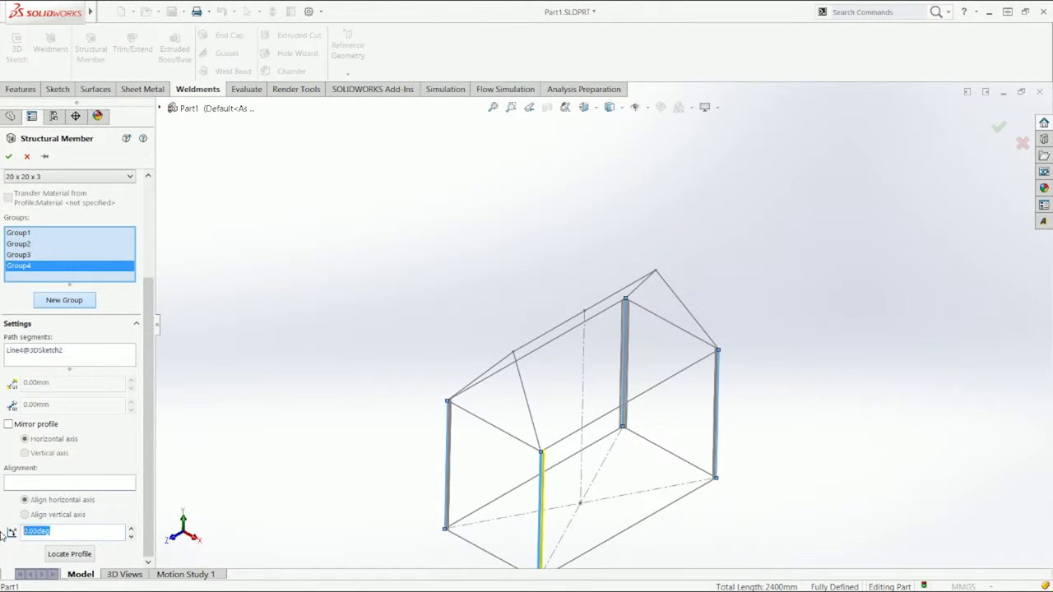
pyautogui.write('90')
pyautogui.press('Return')
pyautogui.scroll(-5, 490, 446)
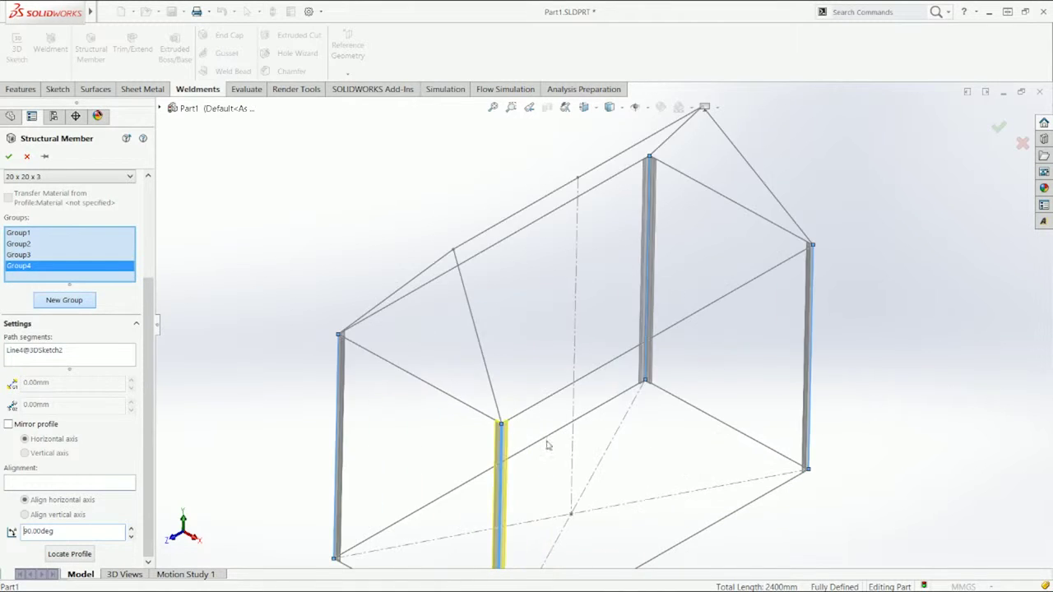
pyautogui.scroll(5, 529, 404)
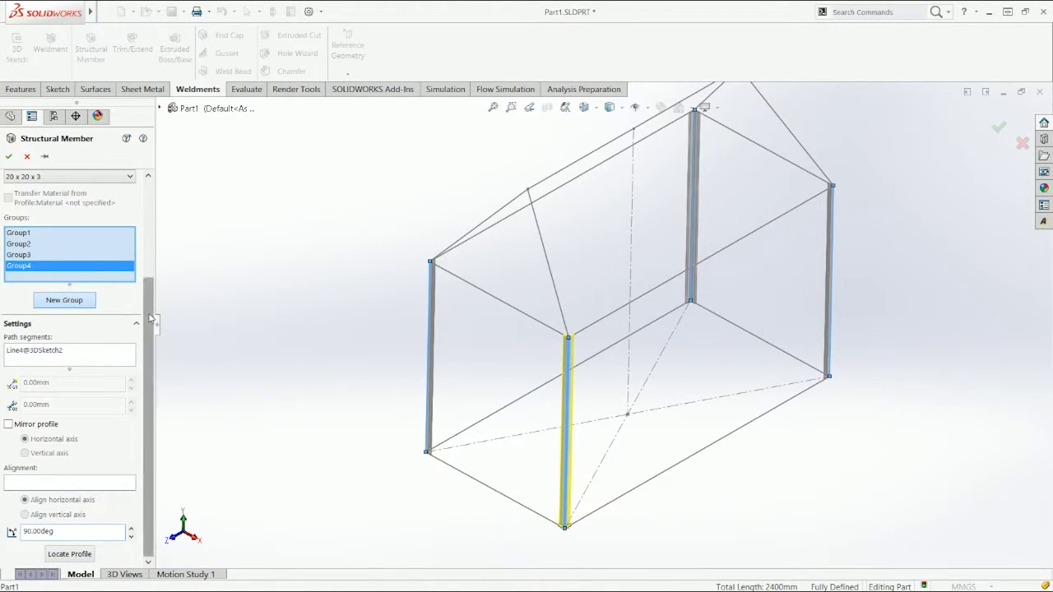
# Add a fifth group along the two parallel long upper edges of the frame
pyautogui.scroll(1, 81, 342)
pyautogui.click(80, 342)
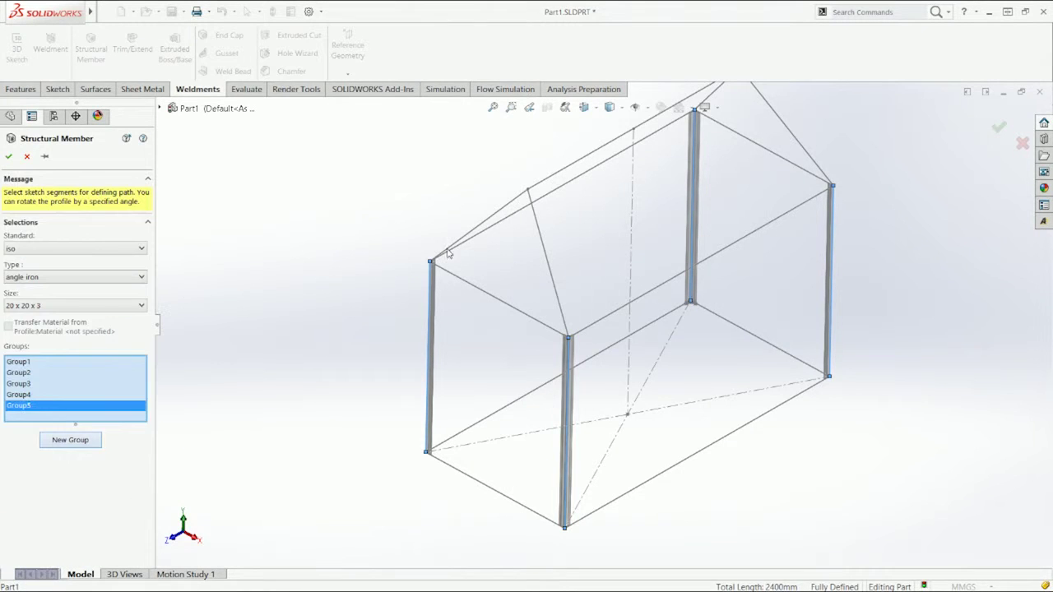
pyautogui.click(473, 242)
pyautogui.click(648, 298)
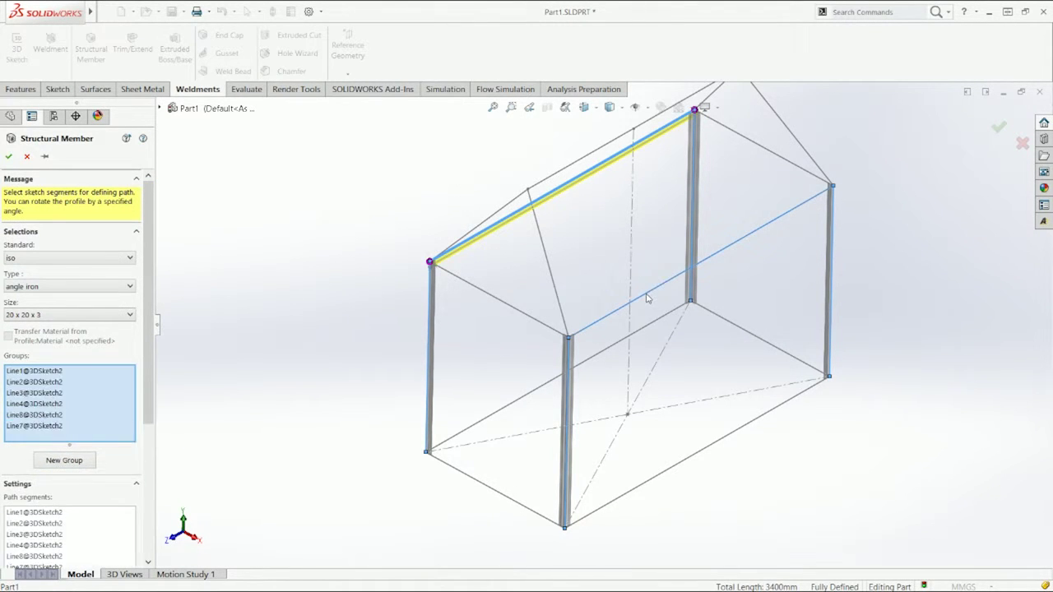
pyautogui.scroll(-5, 567, 325)
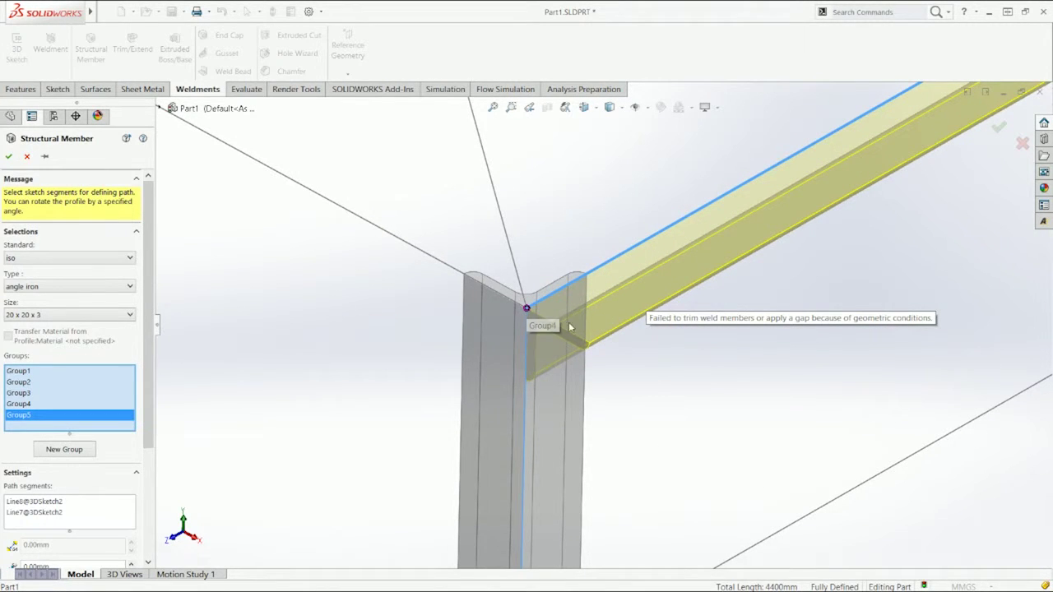
pyautogui.scroll(10, 543, 271)
pyautogui.scroll(-6, 537, 261)
pyautogui.scroll(4, 544, 305)
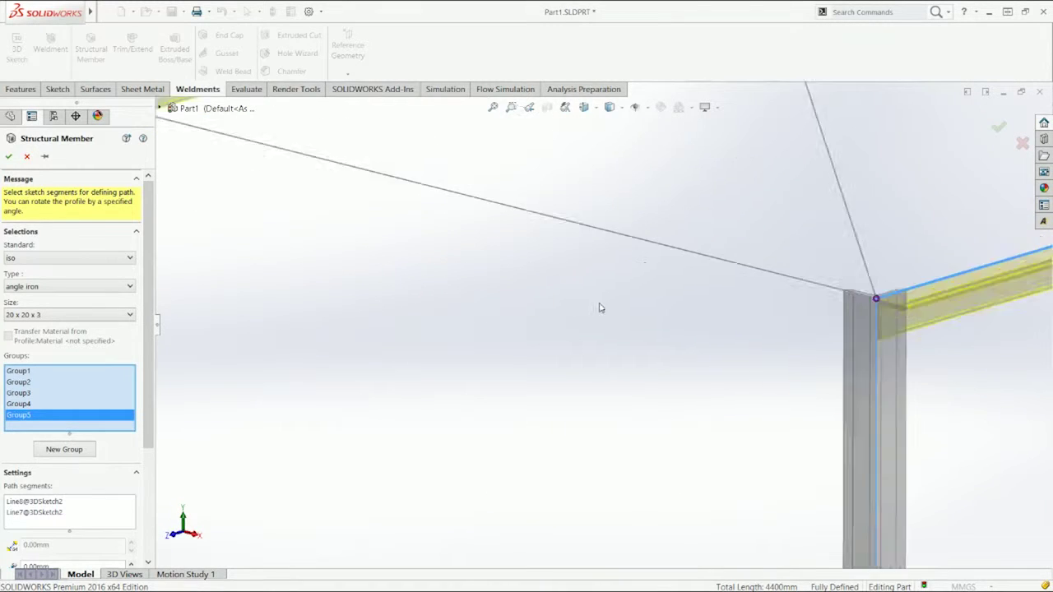
# Delete the fifth group on the long upper edges and finish the structural member with only the four vertical posts
pyautogui.scroll(5, 581, 297)
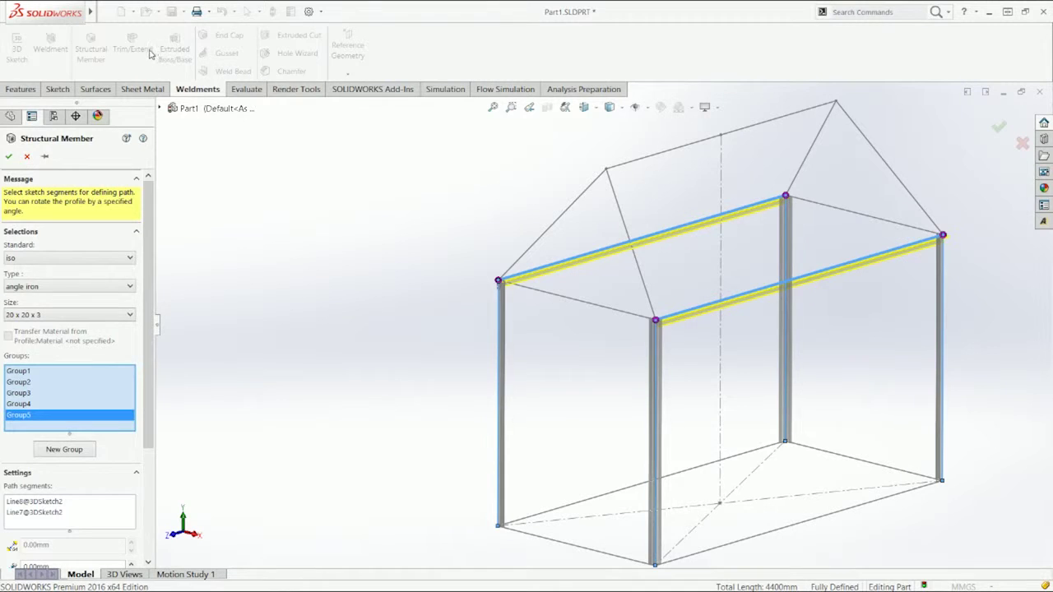
pyautogui.rightClick(41, 423)
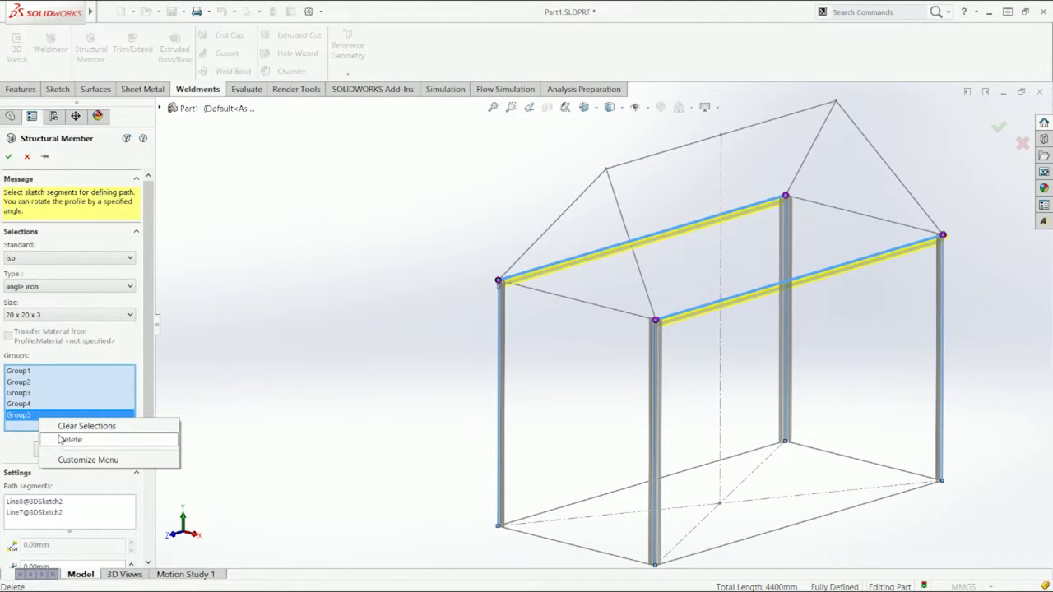
pyautogui.click(62, 440)
pyautogui.click(9, 157)
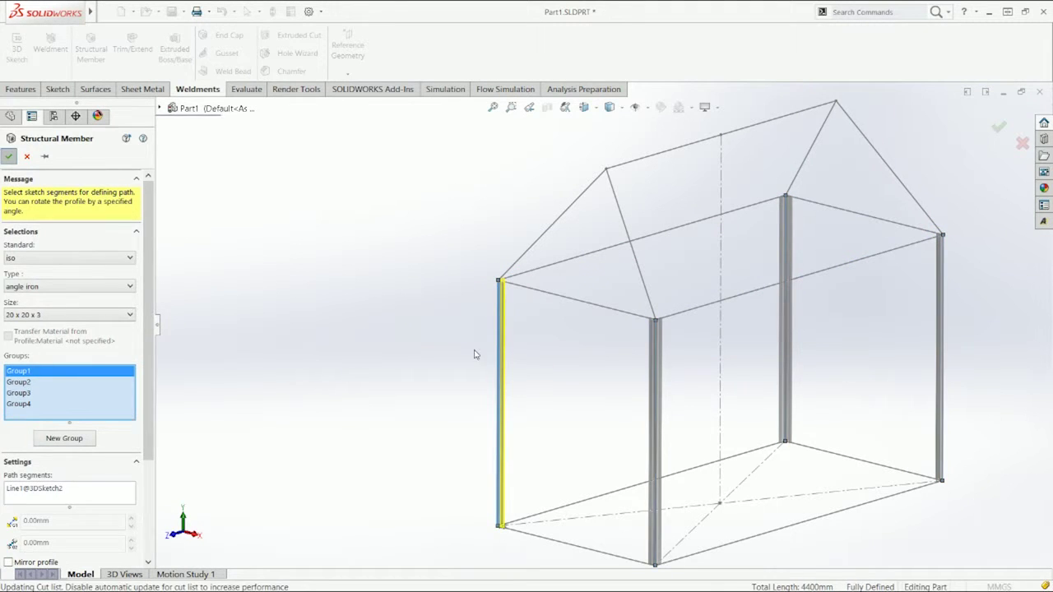
# Examine the finished angle iron posts and how their profiles are oriented at the frame's corners
pyautogui.scroll(-6, 571, 305)
pyautogui.scroll(-5, 516, 292)
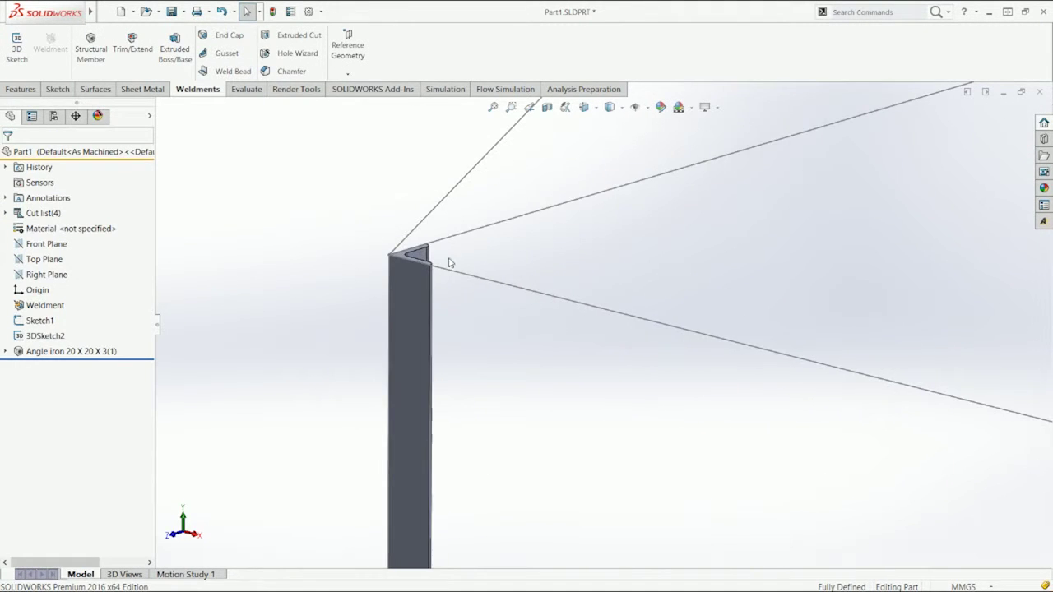
pyautogui.moveTo(517, 291); pyautogui.dragTo(628, 284, button='middle')
pyautogui.scroll(6, 686, 299)
pyautogui.scroll(-5, 728, 366)
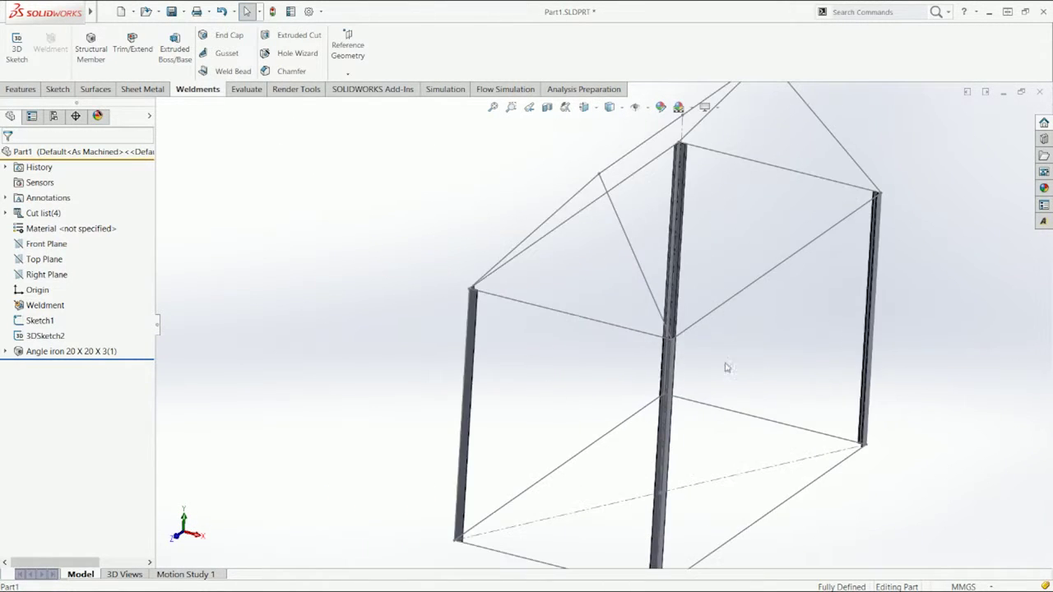
pyautogui.moveTo(741, 355); pyautogui.dragTo(549, 348, button='middle')
pyautogui.scroll(4, 550, 347)
pyautogui.scroll(3, 550, 347)
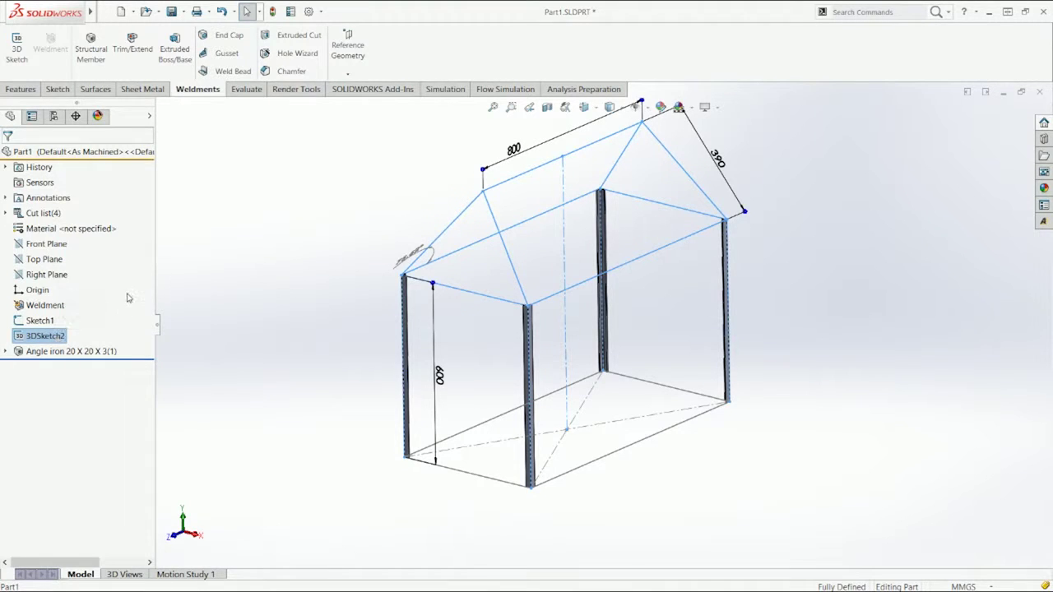
# Start a new iso angle iron 20 x 20 x 3 structural member along the four edges of the upper rectangle
pyautogui.click(87, 54)
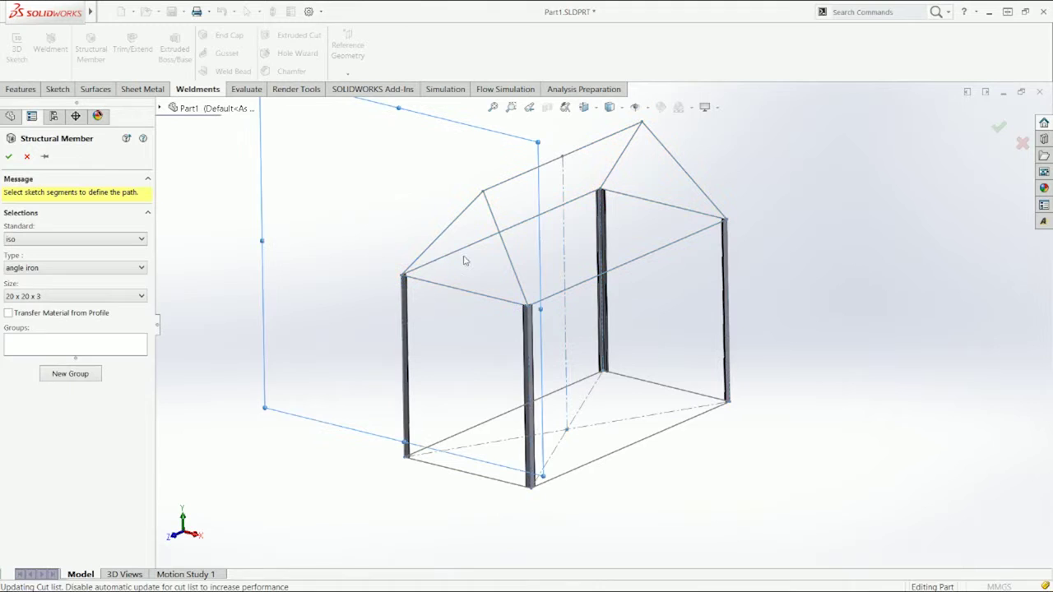
pyautogui.click(502, 234)
pyautogui.click(686, 213)
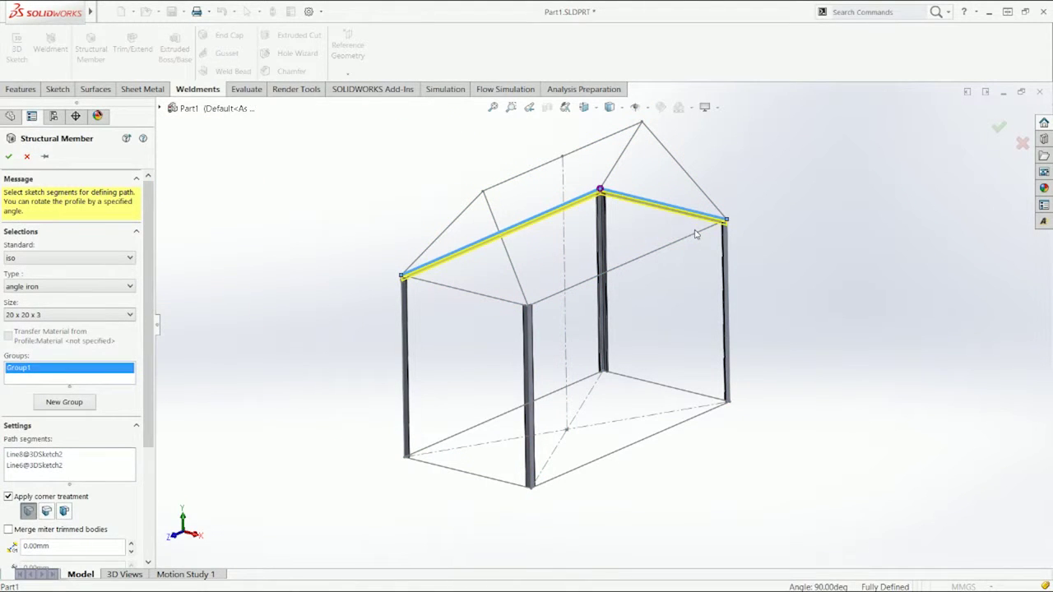
pyautogui.click(697, 235)
pyautogui.click(499, 299)
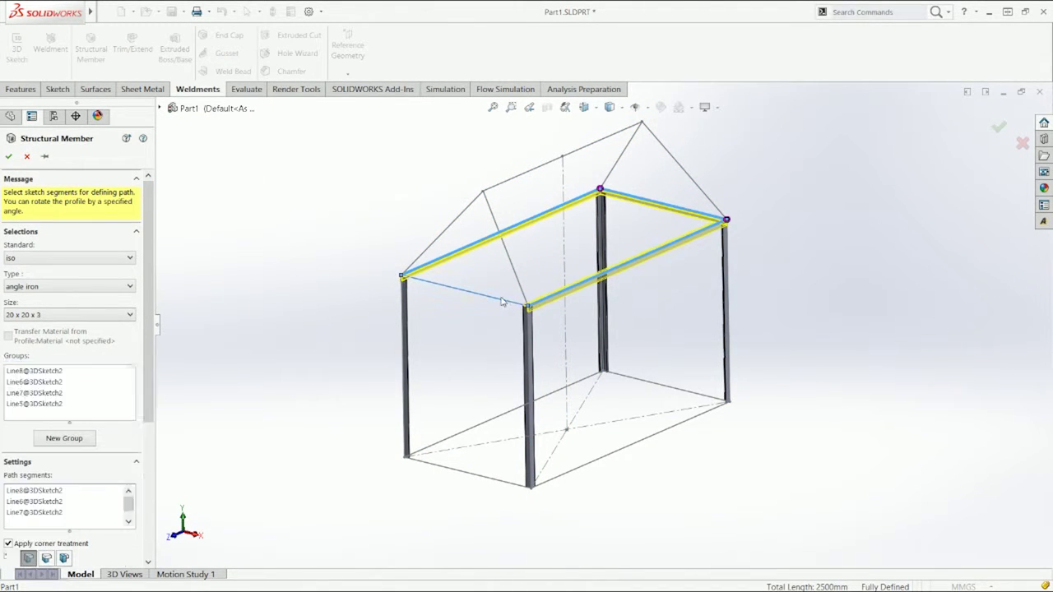
# Examine the mitered corners of the upper rectangle and how they meet the tops of the vertical posts
pyautogui.scroll(-8, 503, 298)
pyautogui.scroll(5, 592, 260)
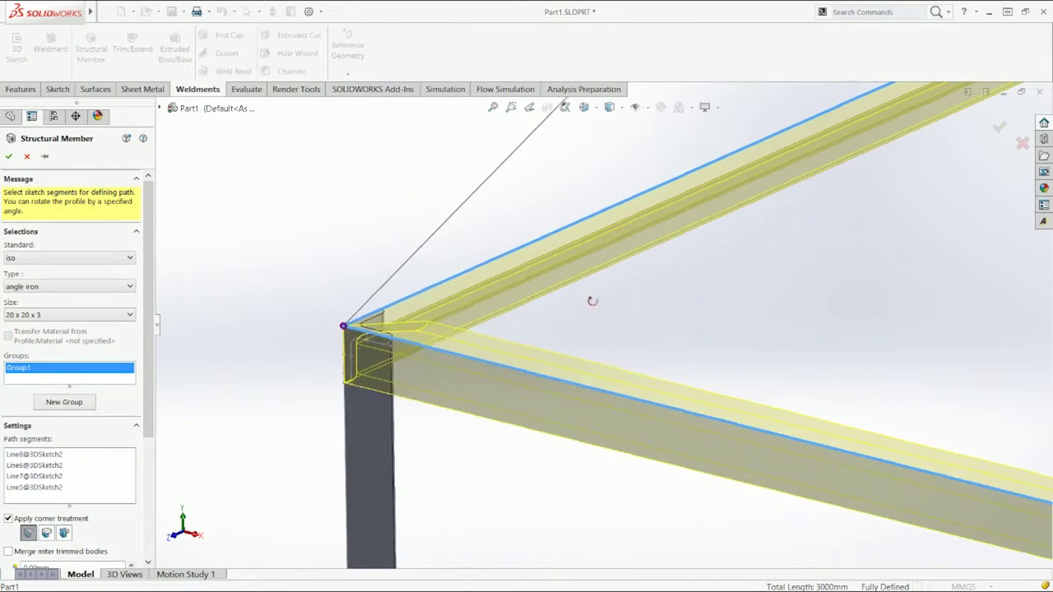
pyautogui.hotkey('ctrl', '1')
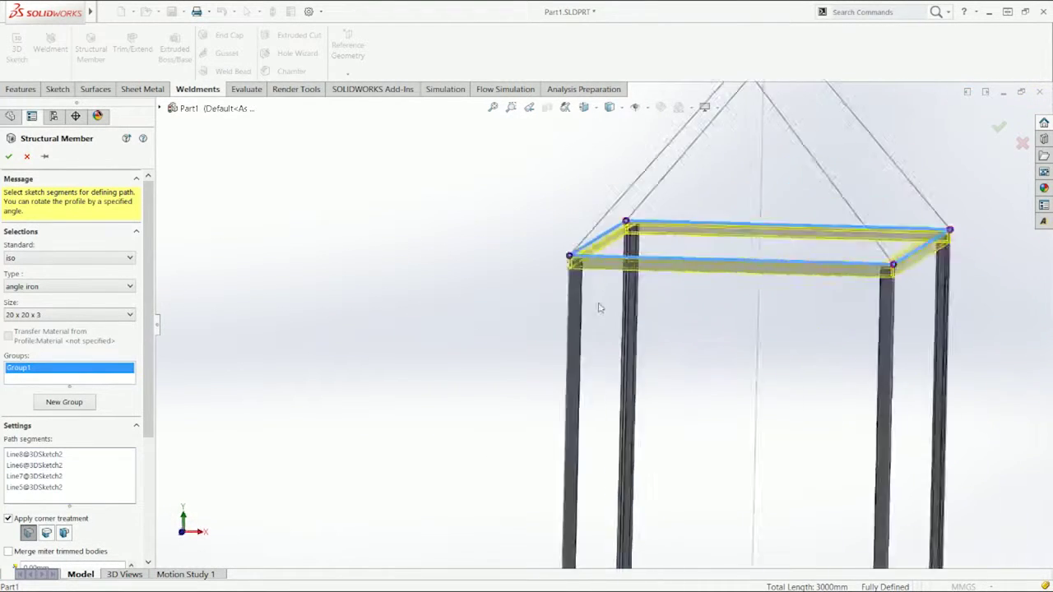
pyautogui.scroll(4, 700, 349)
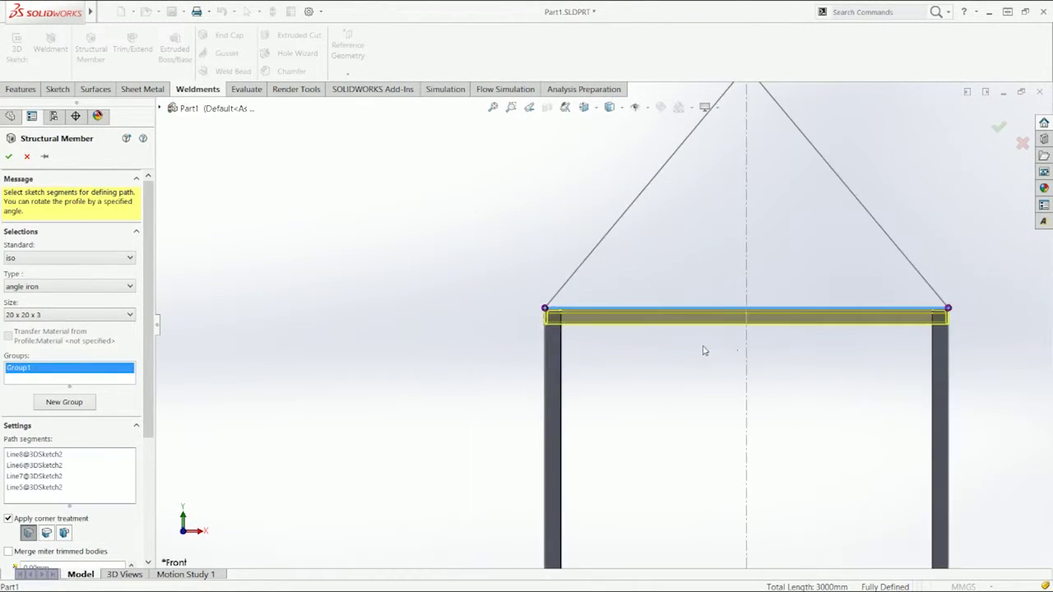
pyautogui.scroll(-6, 724, 338)
pyautogui.moveTo(751, 303); pyautogui.dragTo(526, 403, button='middle')
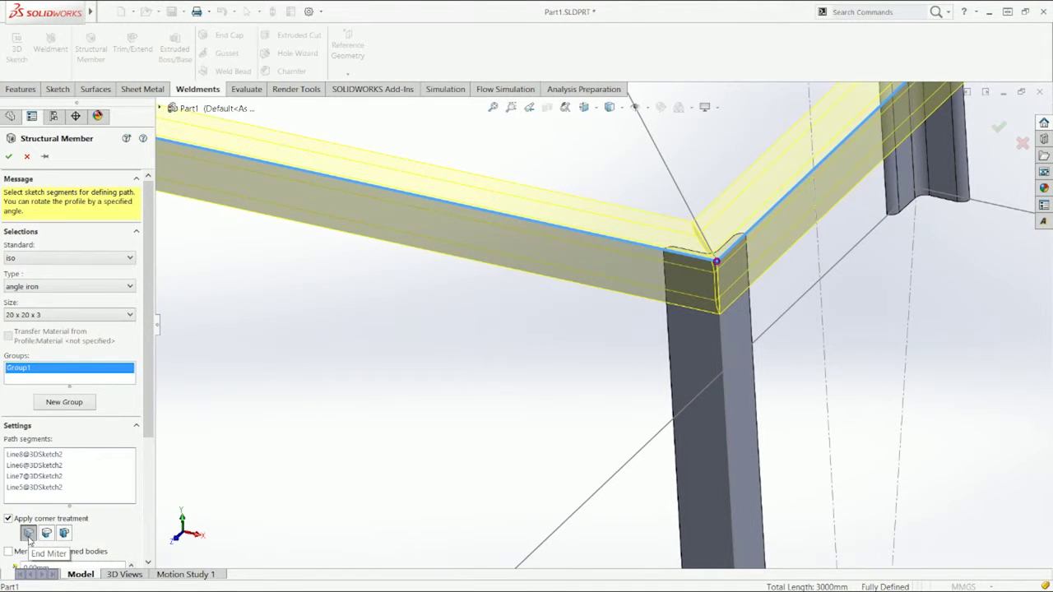
pyautogui.scroll(5, 244, 423)
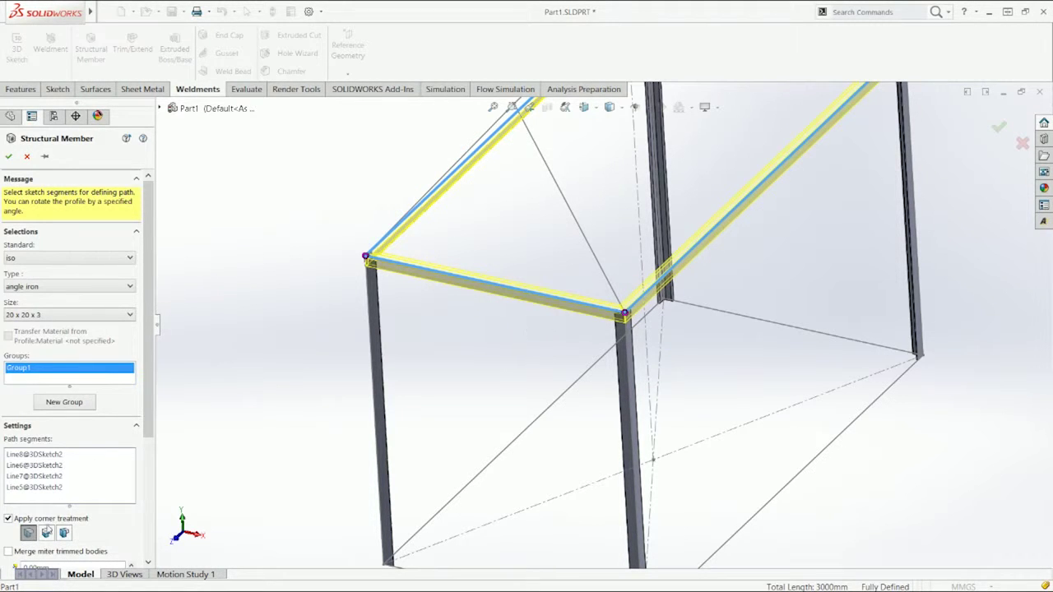
pyautogui.scroll(-6, 390, 282)
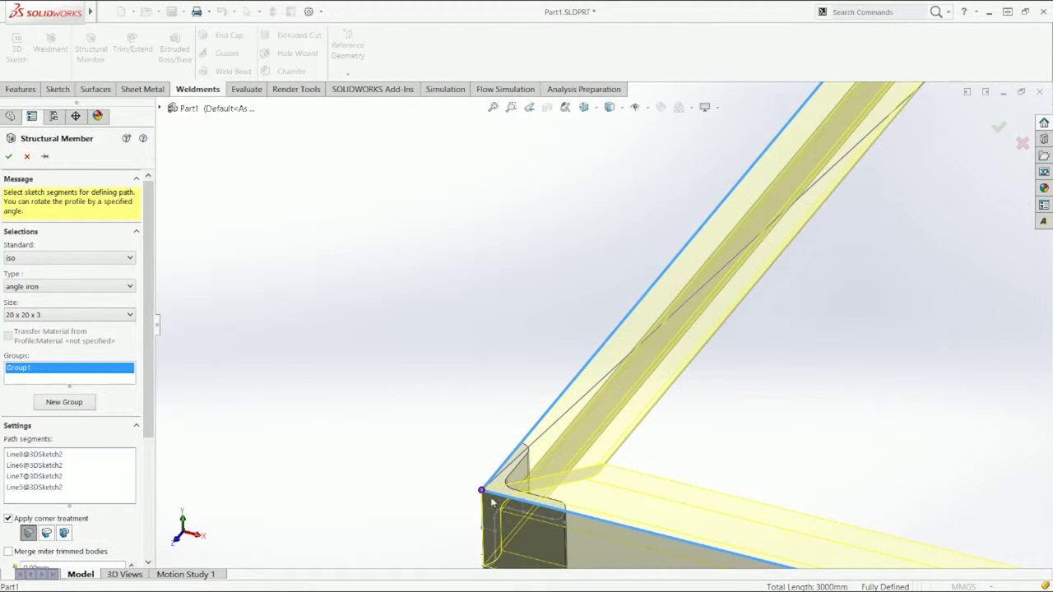
pyautogui.scroll(2, 645, 463)
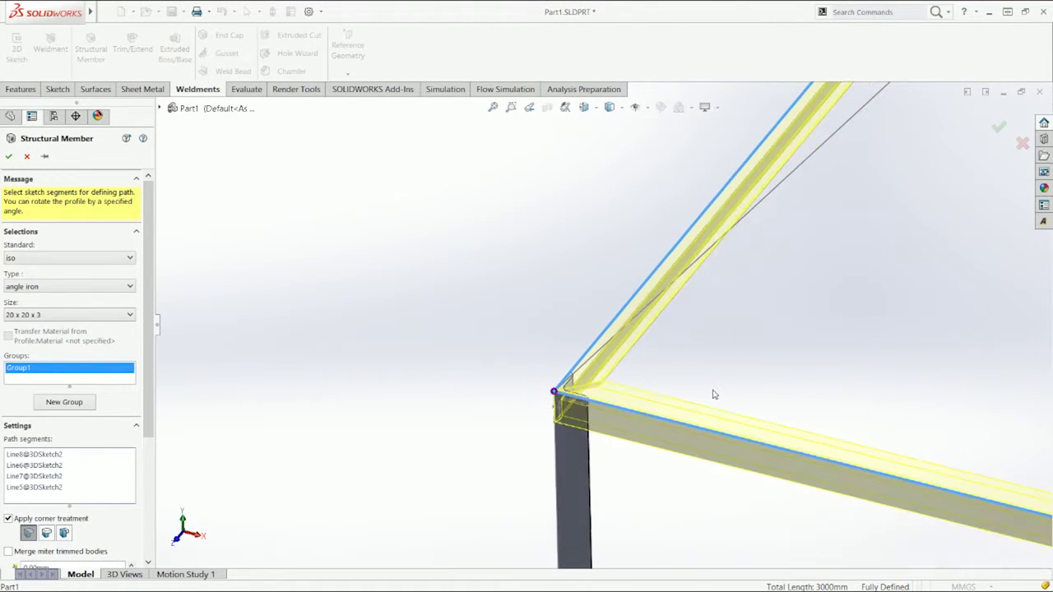
# Compare the miter and both end butt corner treatments on the upper rectangle, and apply the first end butt
pyautogui.click(46, 534)
pyautogui.scroll(-4, 625, 387)
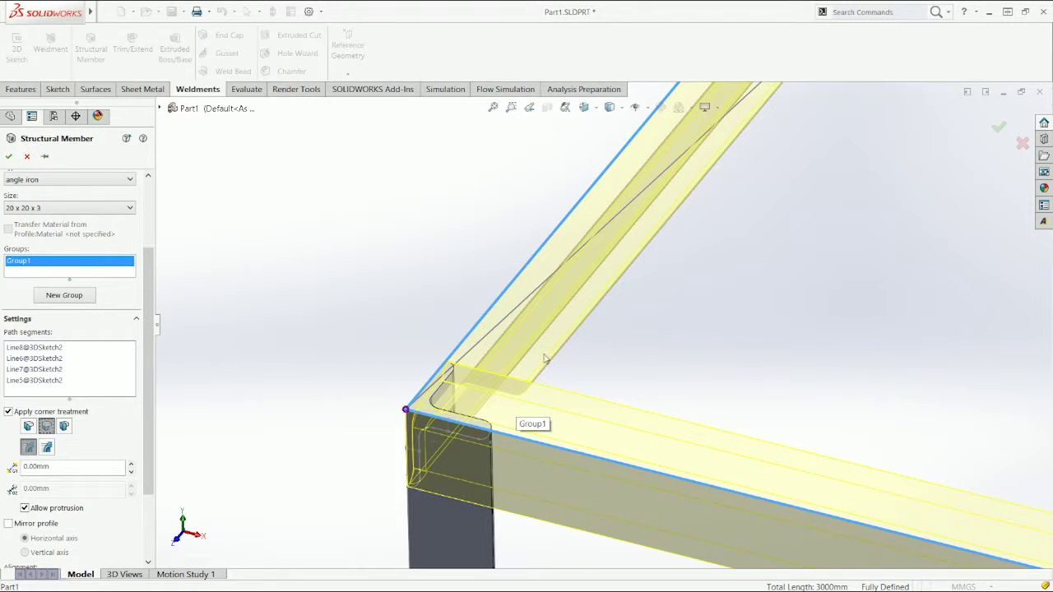
pyautogui.click(63, 428)
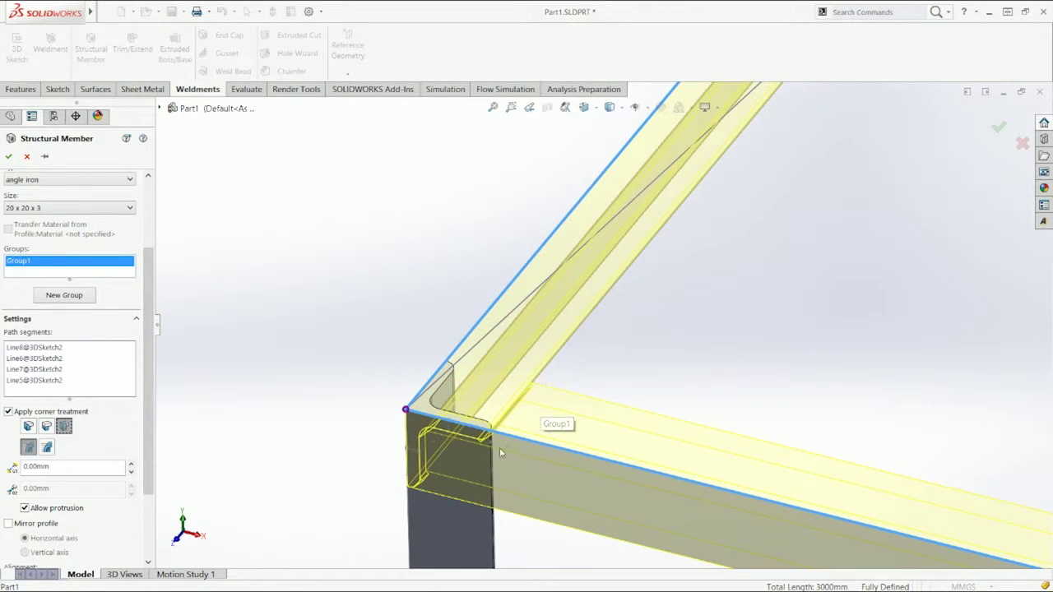
pyautogui.click(46, 426)
pyautogui.click(63, 426)
pyautogui.click(28, 428)
pyautogui.click(46, 428)
pyautogui.click(63, 428)
pyautogui.click(47, 428)
pyautogui.click(61, 432)
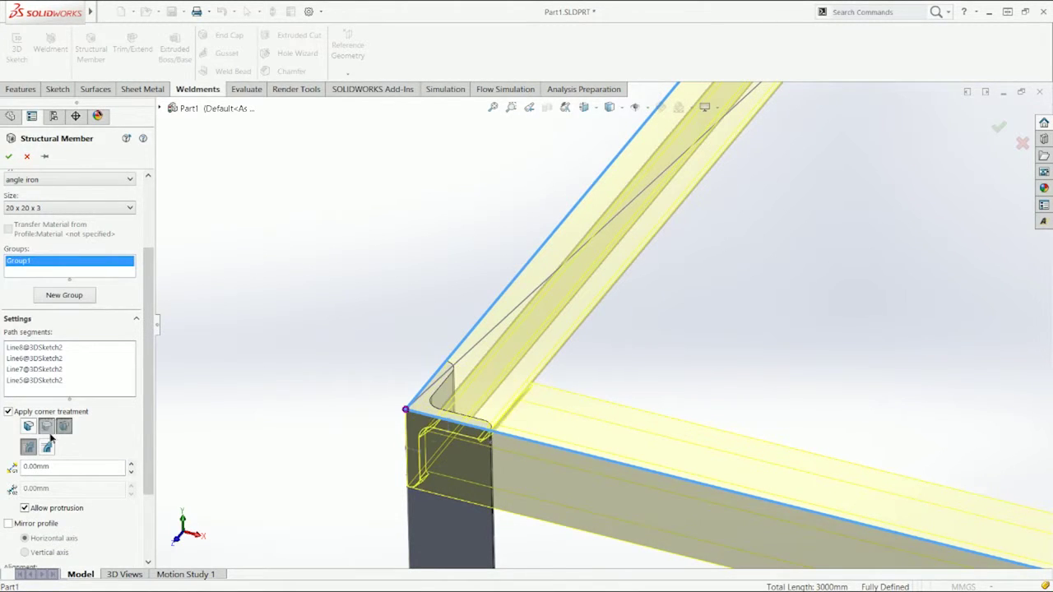
pyautogui.click(49, 431)
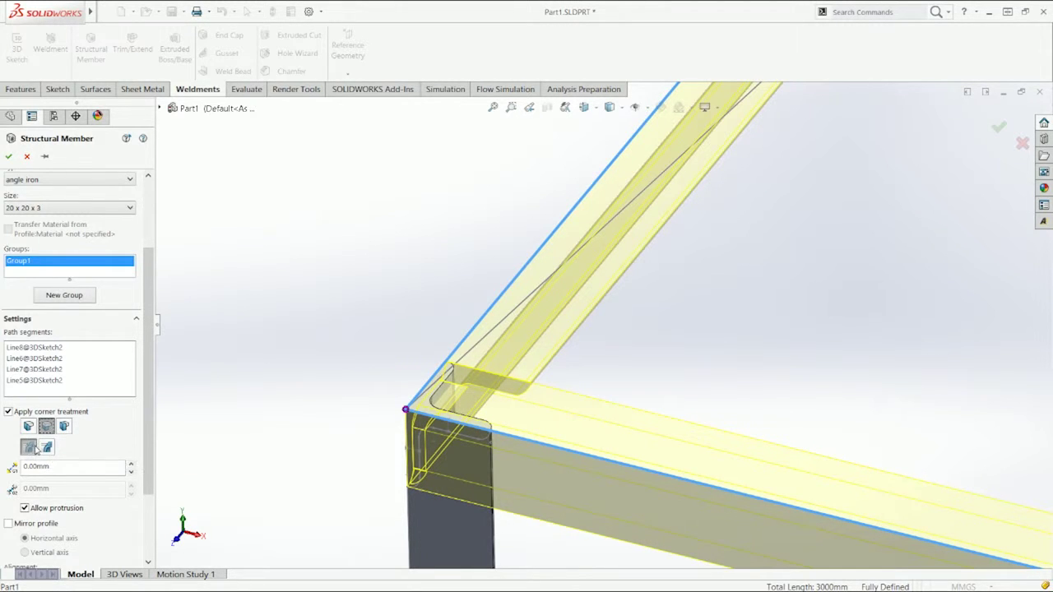
# Compare the simple and coped cuts at a butted corner, and examine how the simple cut fits the adjoining profile
pyautogui.click(36, 450)
pyautogui.moveTo(560, 370); pyautogui.dragTo(585, 355, button='middle')
pyautogui.hotkey('ctrl', '1')
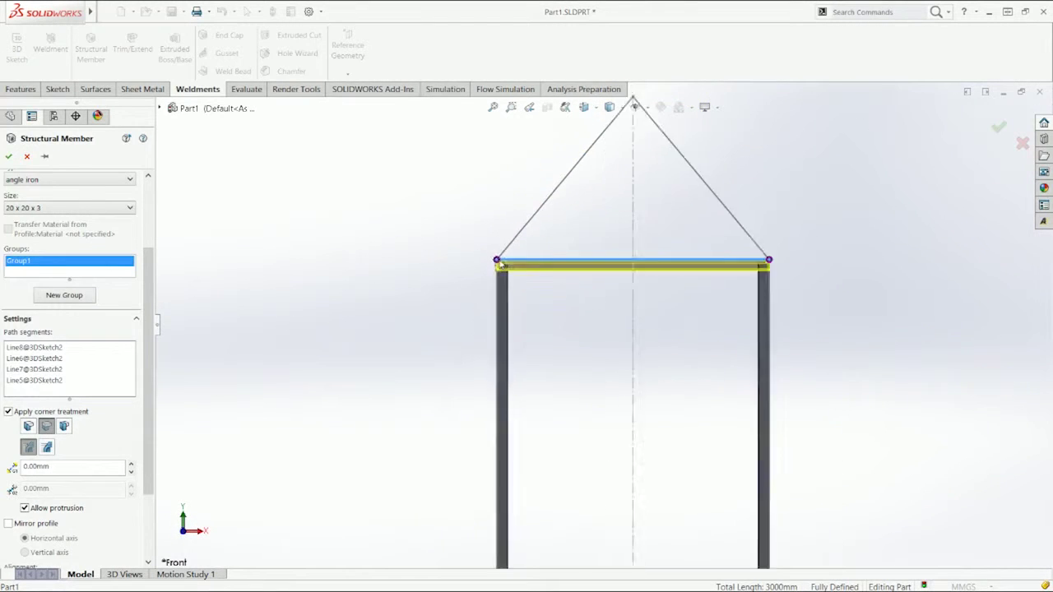
pyautogui.scroll(-8, 604, 330)
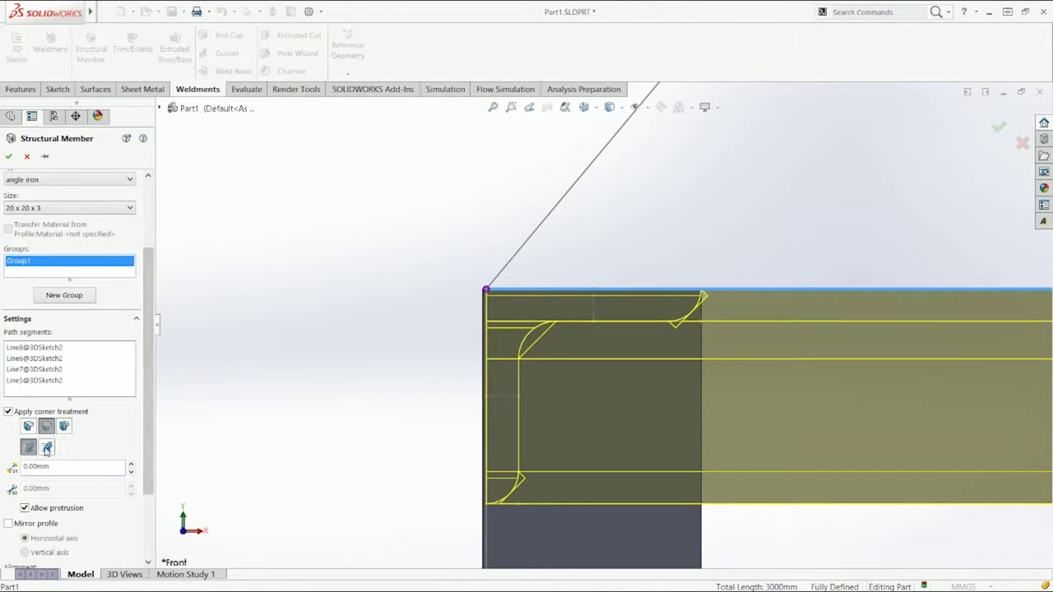
pyautogui.click(46, 448)
pyautogui.click(33, 448)
pyautogui.moveTo(523, 338); pyautogui.dragTo(497, 354, button='middle')
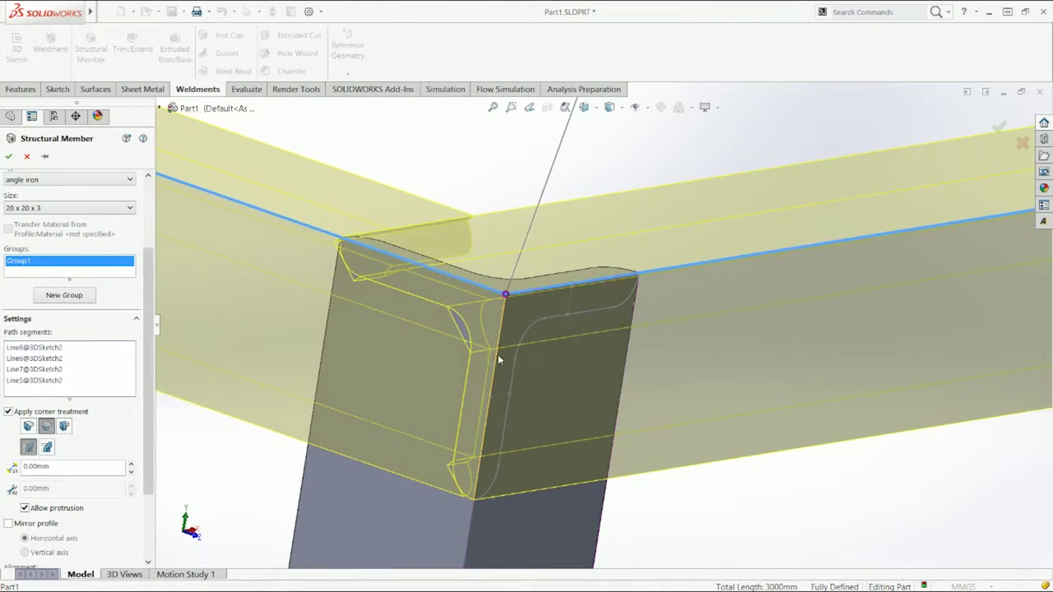
pyautogui.scroll(-5, 486, 346)
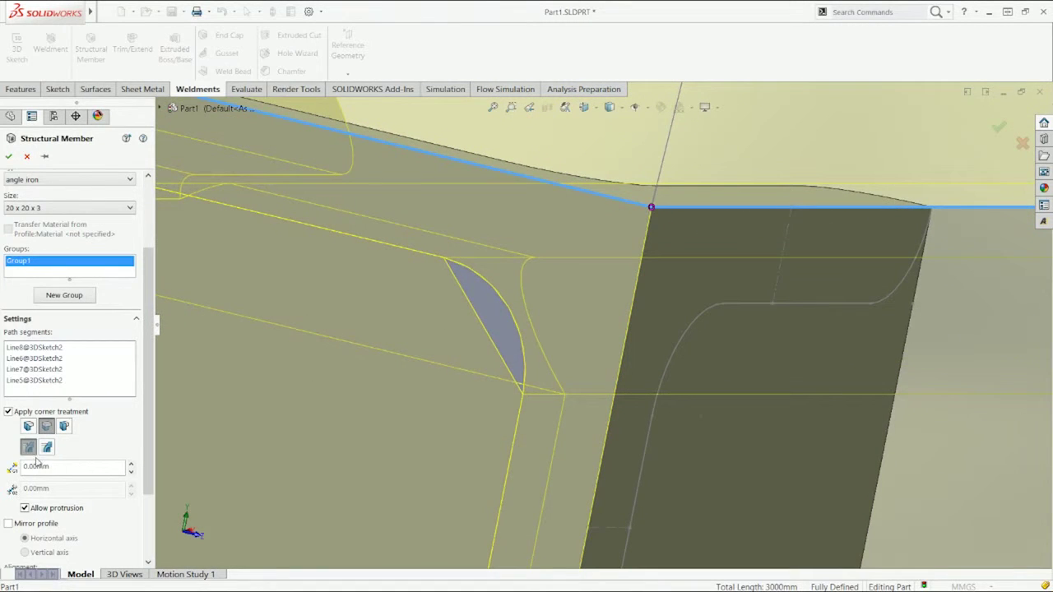
pyautogui.scroll(3, 381, 289)
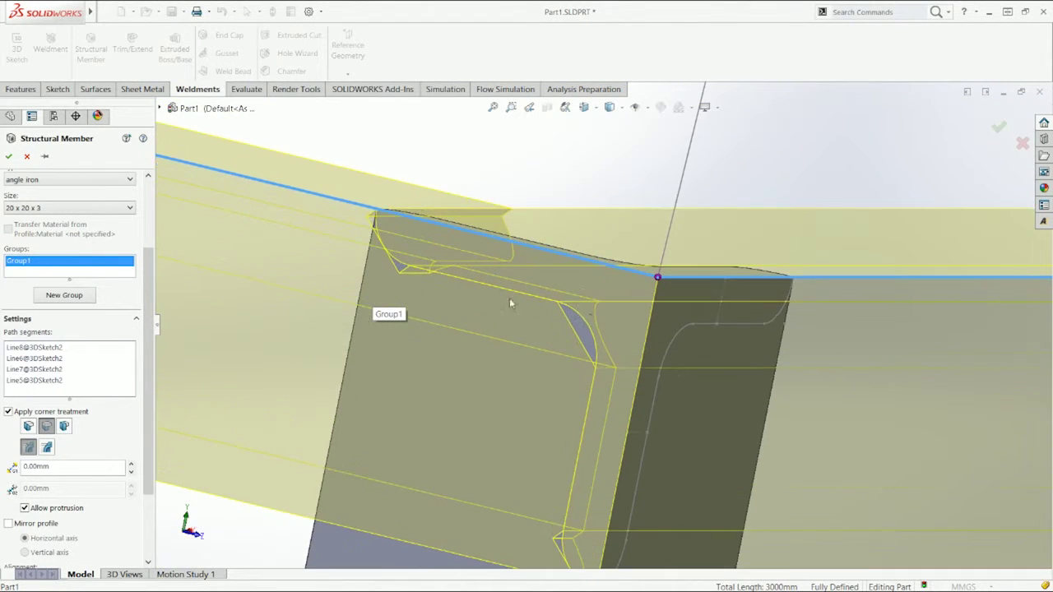
pyautogui.scroll(-4, 584, 337)
pyautogui.scroll(2, 584, 339)
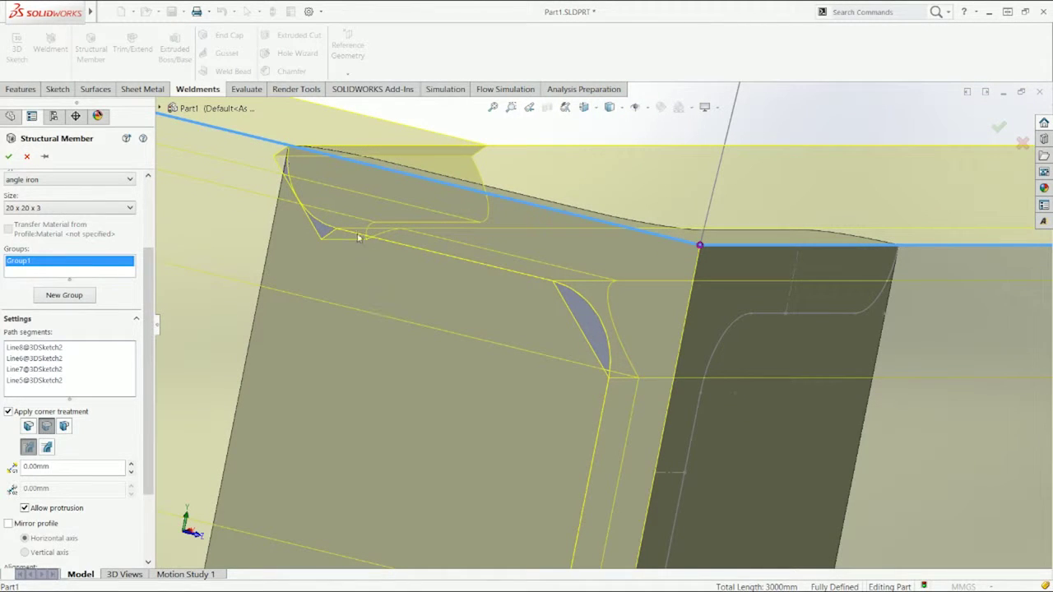
# Apply the coped cut to the butted corners of the upper rectangle and finish the structural member
pyautogui.click(46, 449)
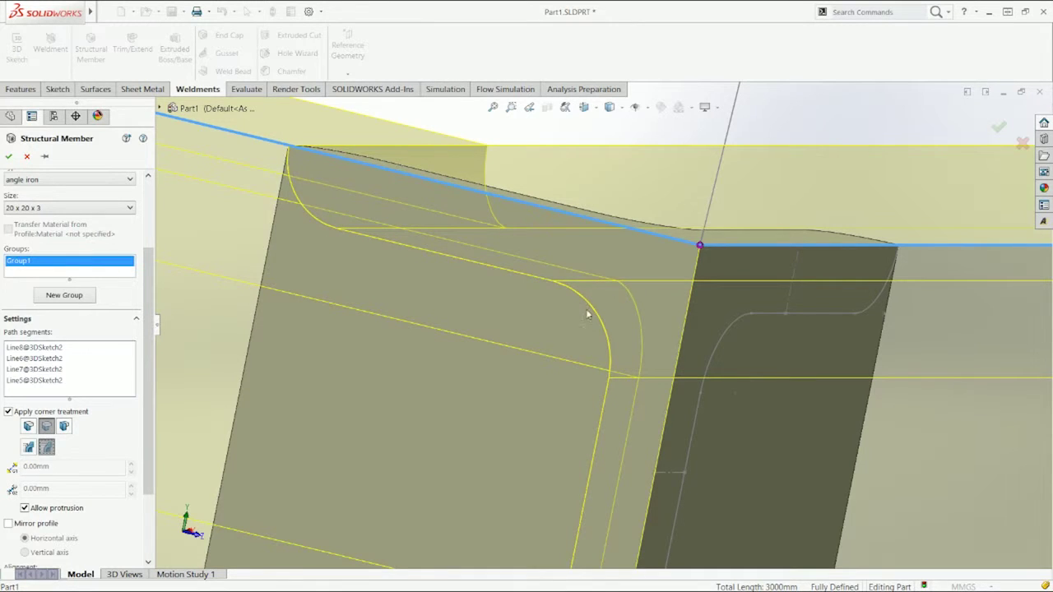
pyautogui.scroll(3, 596, 370)
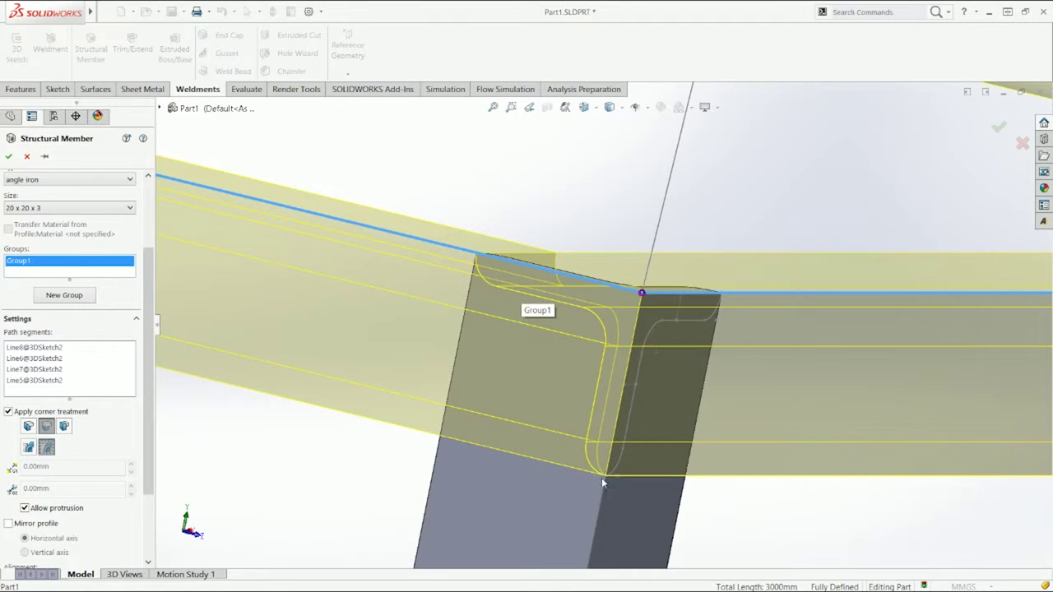
pyautogui.click(8, 156)
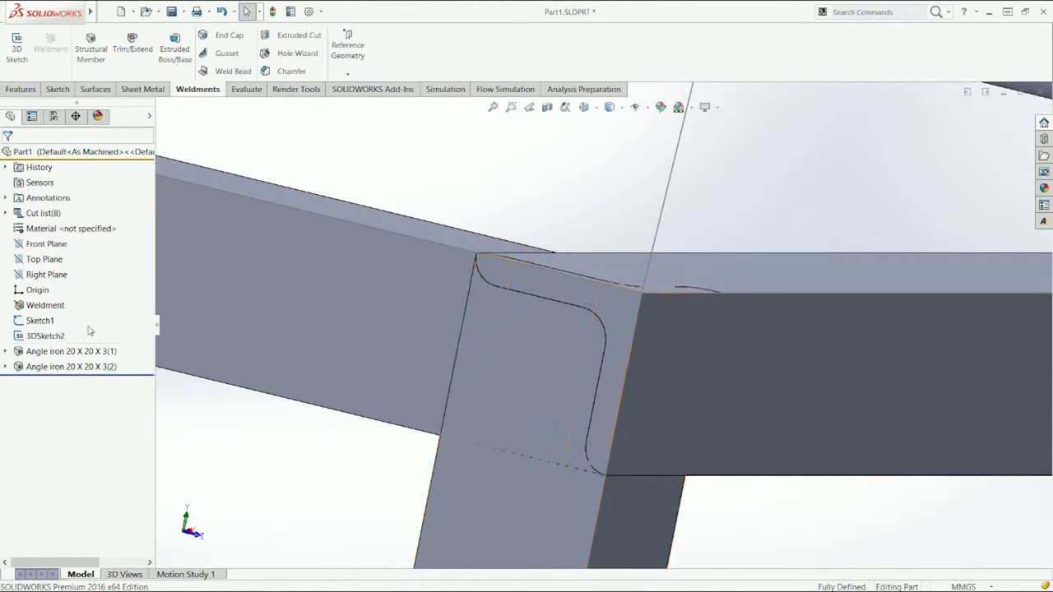
# Expand the cut list and inspect the bodies grouped under the vertical post item L 20 X 20 X 3<1>
pyautogui.scroll(5, 365, 411)
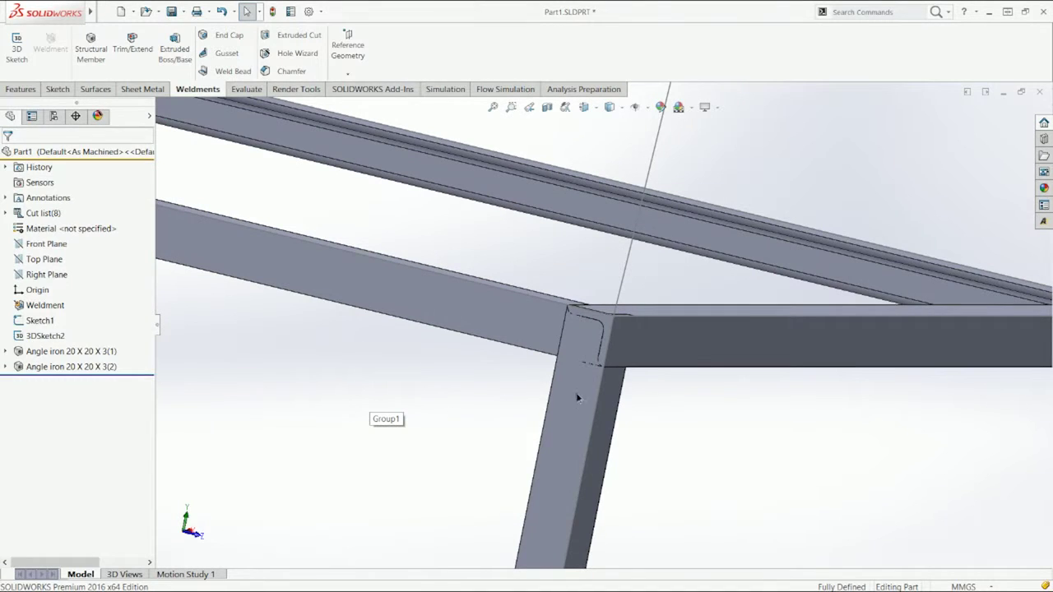
pyautogui.click(578, 399)
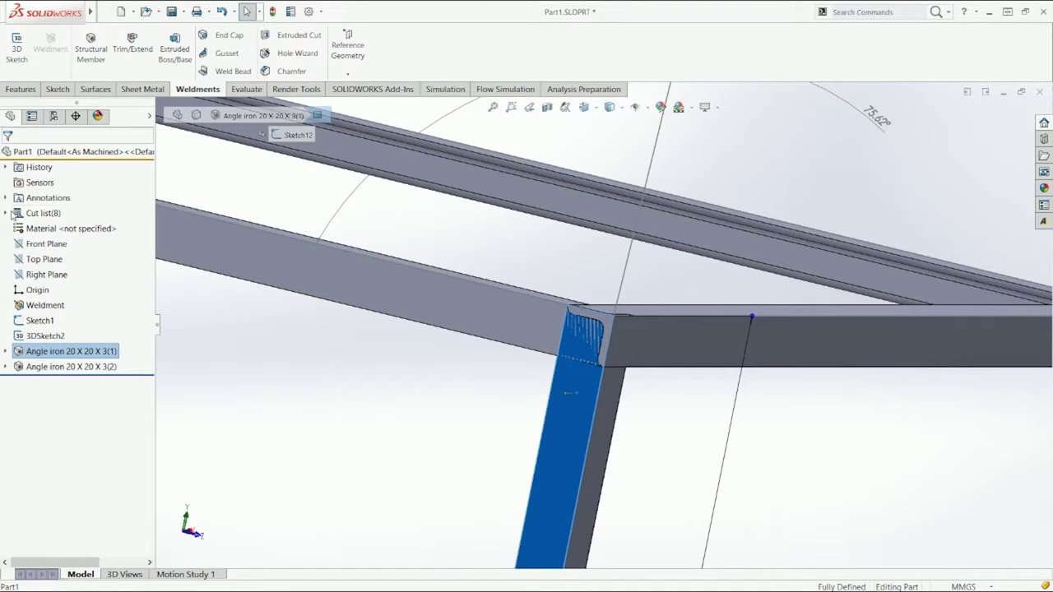
pyautogui.click(6, 213)
pyautogui.click(35, 230)
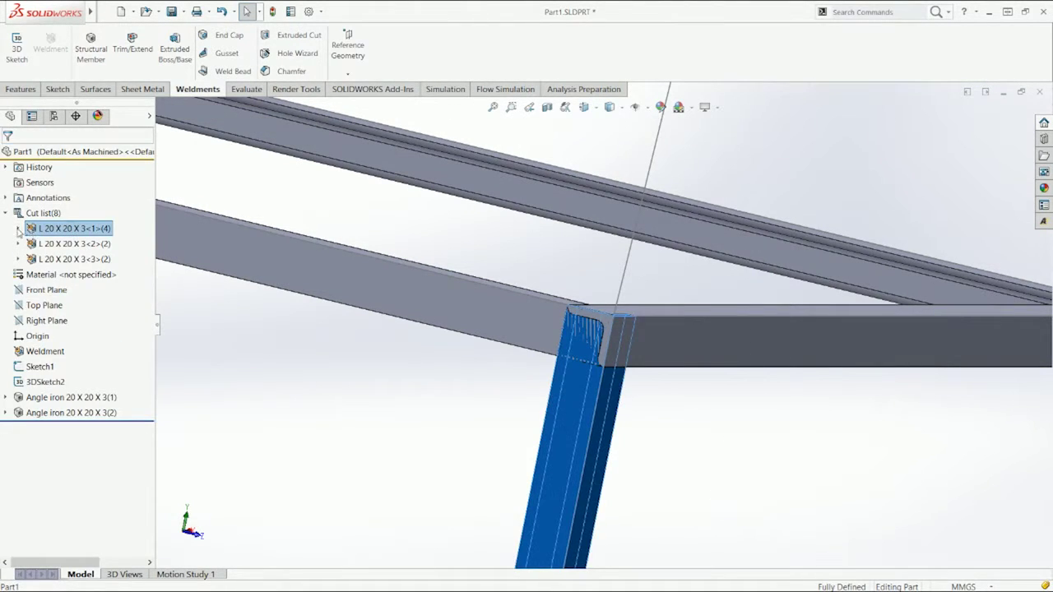
pyautogui.rightClick(34, 232)
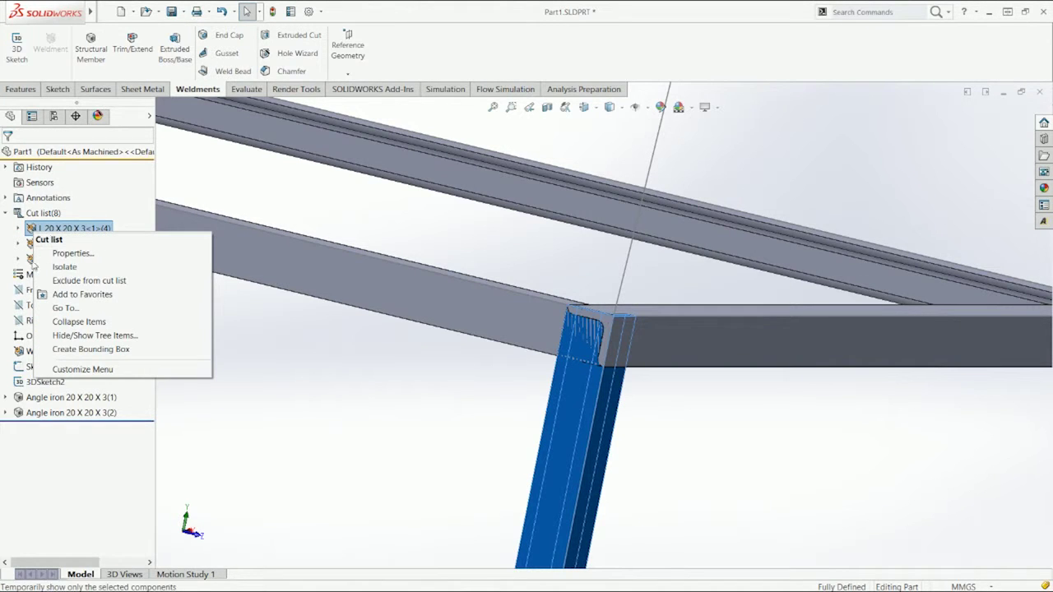
pyautogui.click(20, 229)
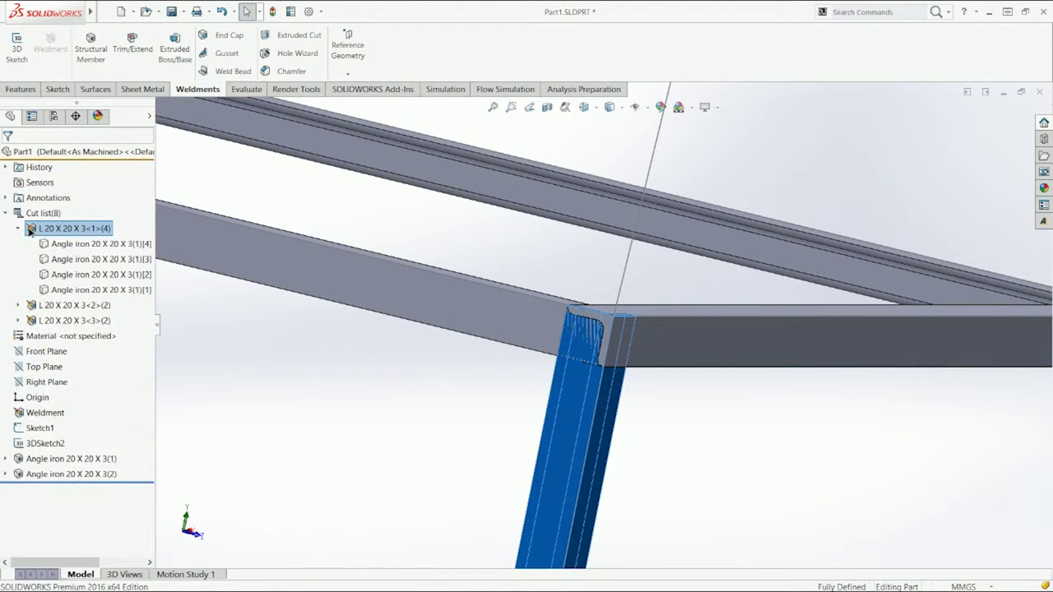
pyautogui.click(19, 229)
# Isolate the cut list items L 20 X 20 X 3<2> and L 20 X 20 X 3<3> and examine their coped corner joint
pyautogui.click(74, 243)
pyautogui.keyDown('ctrl'); pyautogui.click(75, 259); pyautogui.keyUp('ctrl')
pyautogui.rightClick(56, 259)
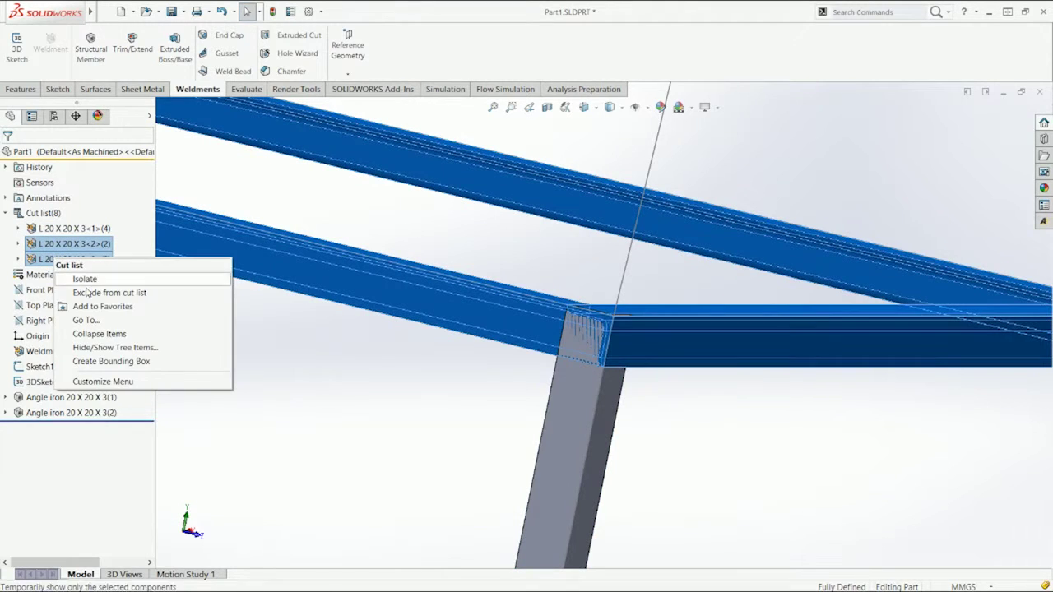
pyautogui.click(85, 280)
pyautogui.scroll(-6, 586, 353)
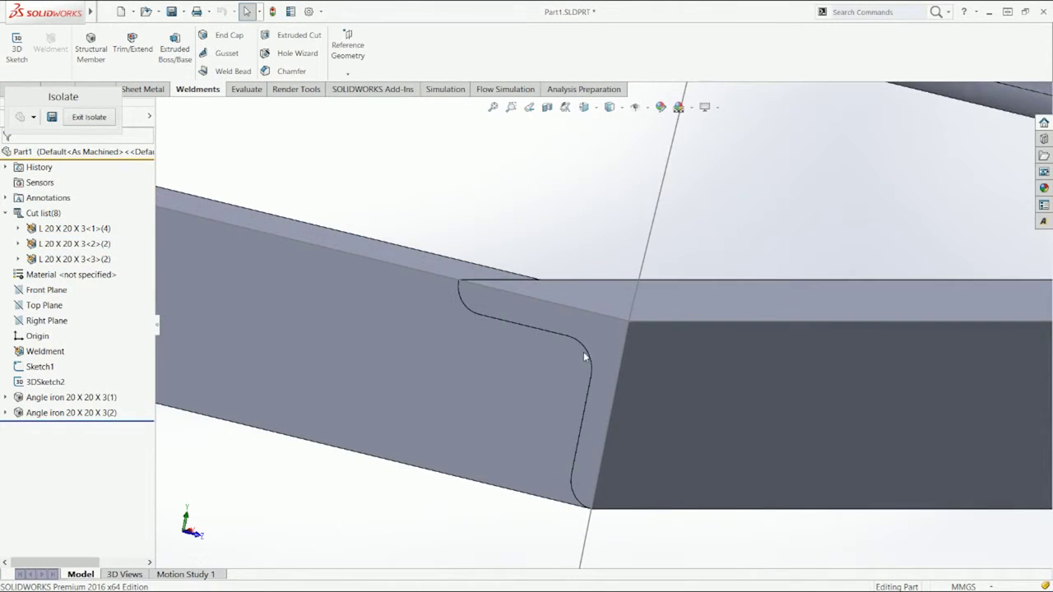
pyautogui.moveTo(597, 377); pyautogui.dragTo(392, 340, button='middle')
# Exit the current isolation and isolate only the body Angle iron 20 X 20 X 3(2)[1] from the L 20 X 20 X 3<2> item
pyautogui.rightClick(393, 341)
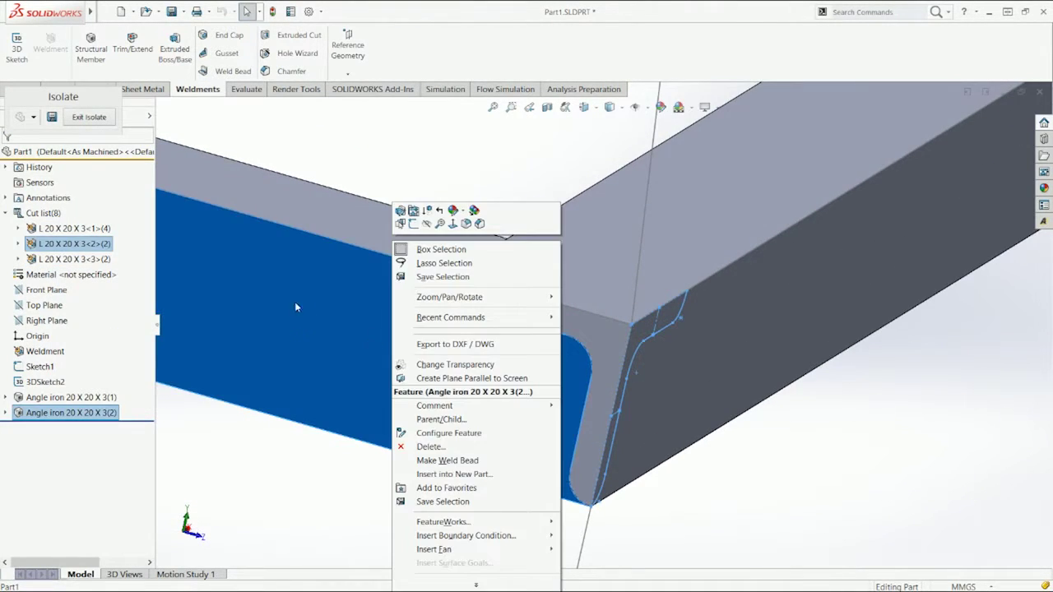
pyautogui.click(19, 244)
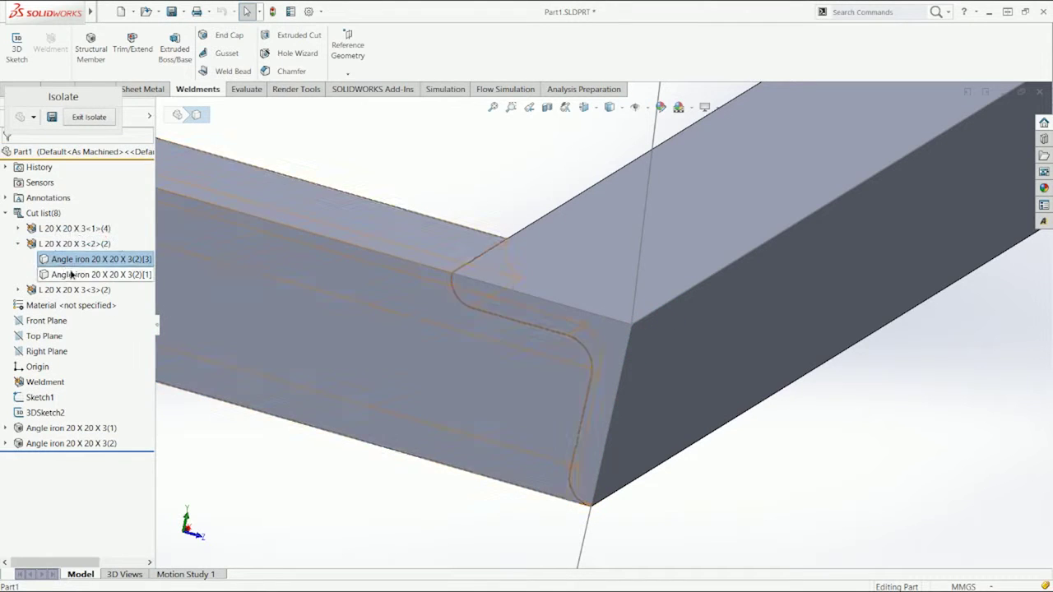
pyautogui.click(74, 275)
pyautogui.rightClick(74, 275)
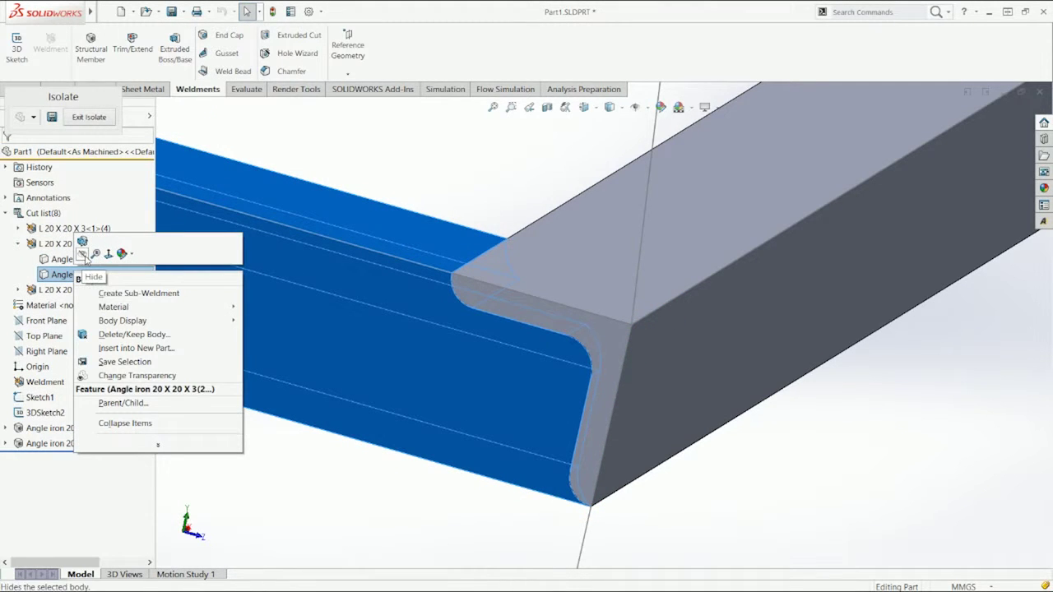
pyautogui.click(92, 120)
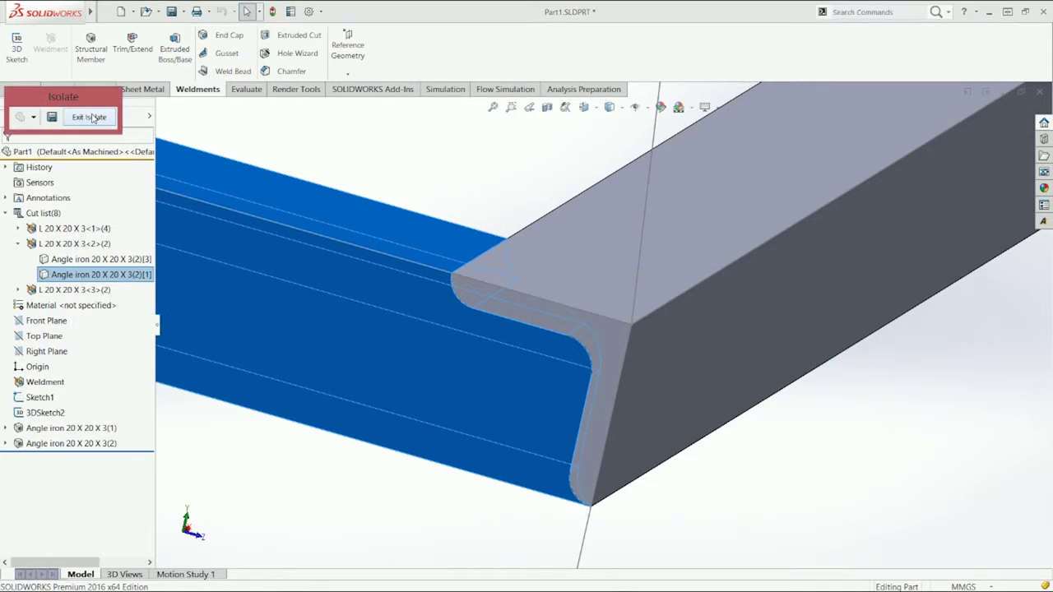
pyautogui.click(92, 120)
pyautogui.rightClick(100, 276)
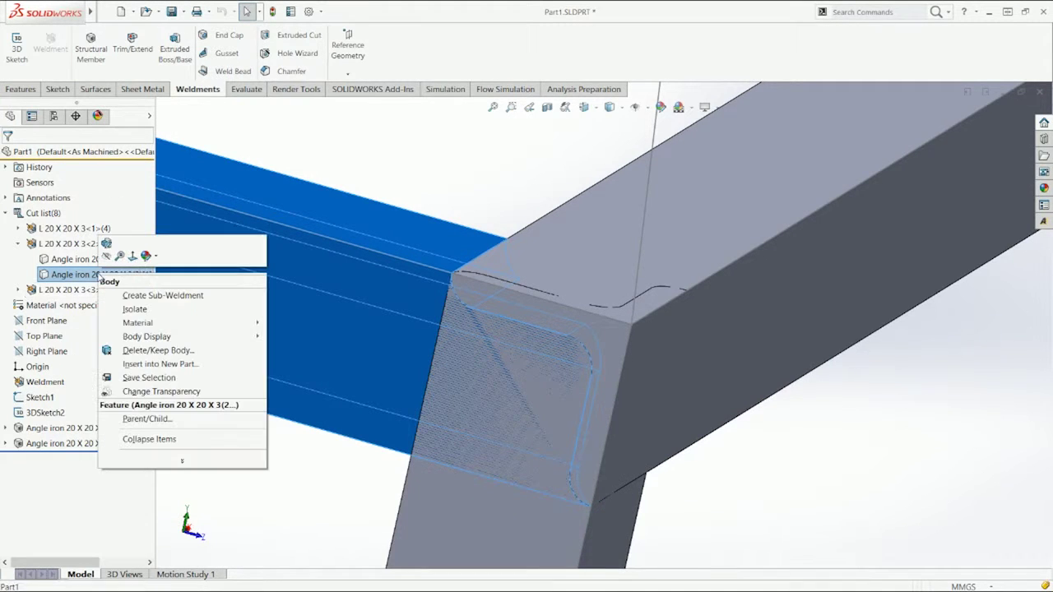
pyautogui.click(144, 310)
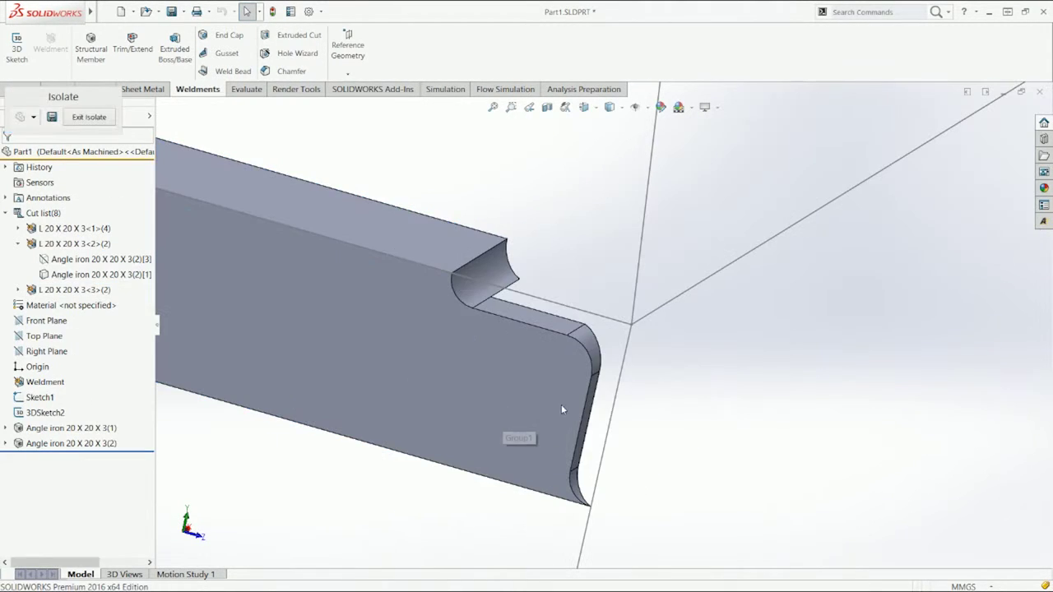
# Examine the coped end of the isolated angle iron body from the outer and inner sides
pyautogui.moveTo(571, 365); pyautogui.dragTo(730, 301, button='middle')
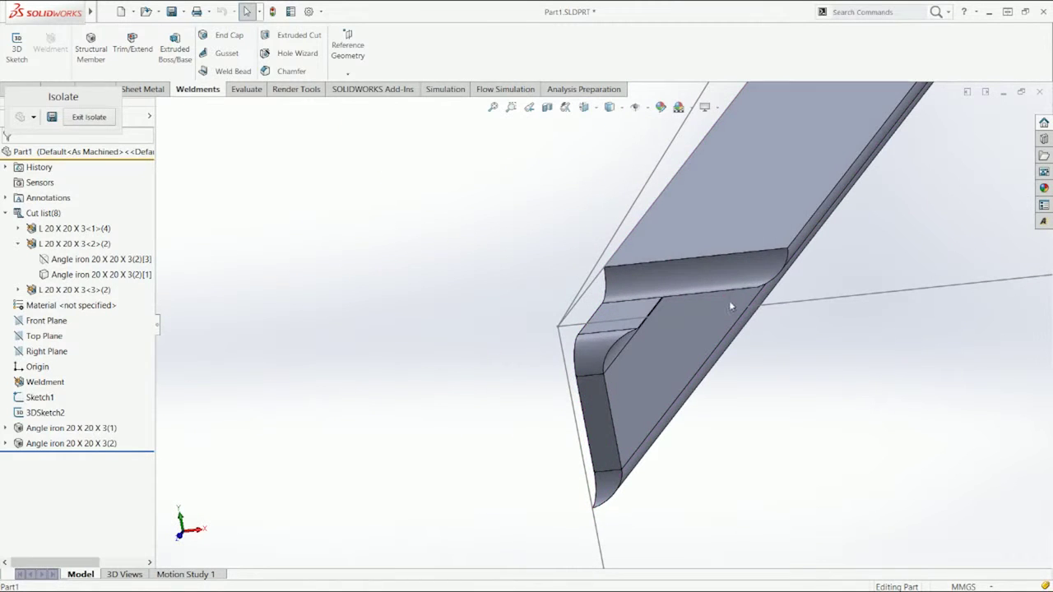
pyautogui.moveTo(762, 270); pyautogui.dragTo(700, 238, button='middle')
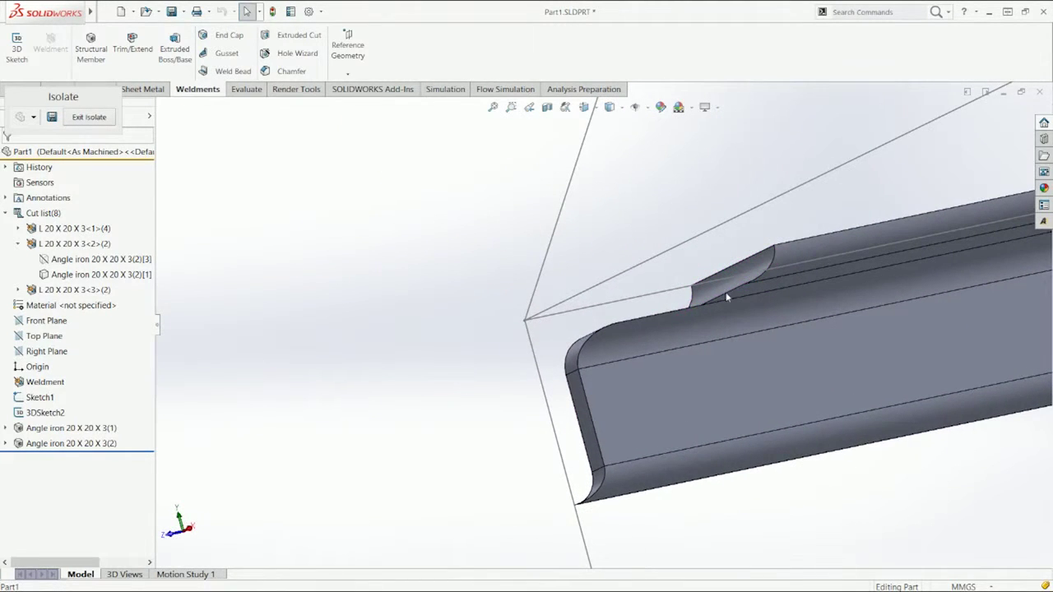
pyautogui.scroll(-1, 753, 285)
pyautogui.scroll(-2, 755, 287)
pyautogui.moveTo(762, 297); pyautogui.dragTo(798, 319, button='middle')
# Edit the upper rectangle's structural member to use the simple cut, and inspect the cut end of the isolated body
pyautogui.click(91, 444)
pyautogui.rightClick(111, 444)
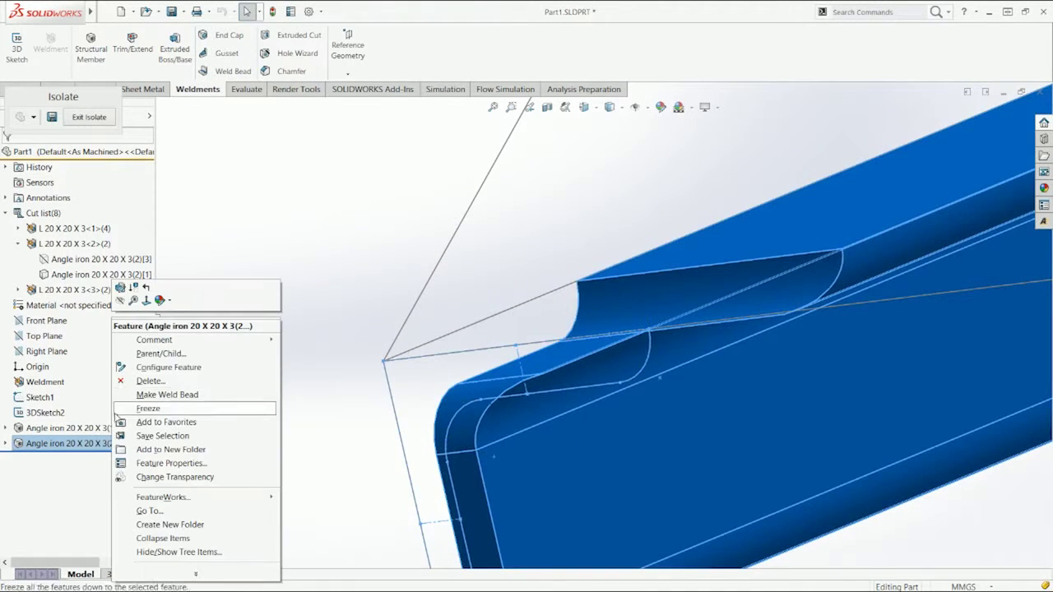
pyautogui.click(133, 300)
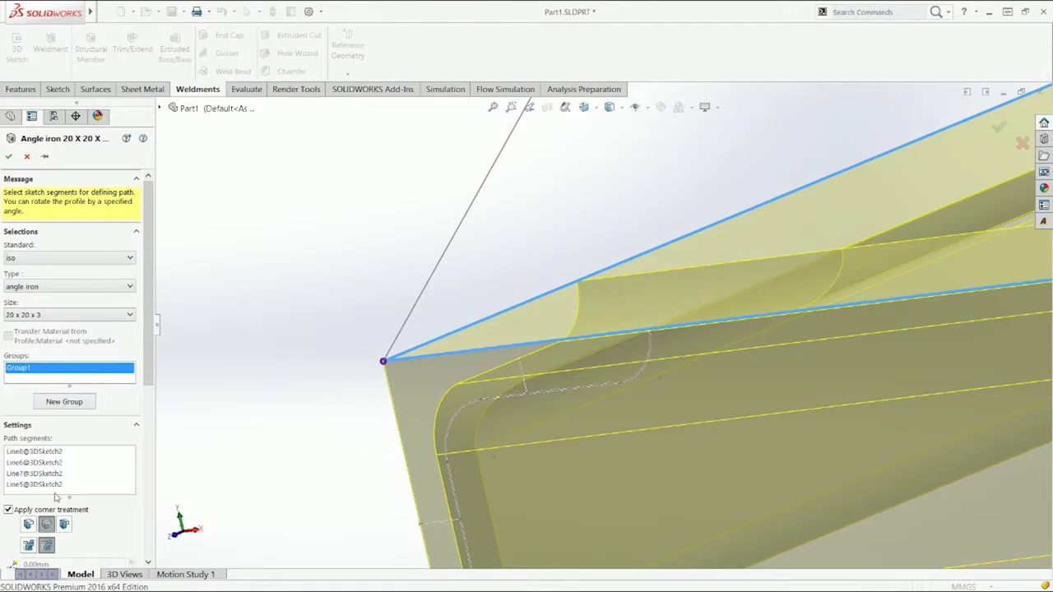
pyautogui.click(28, 545)
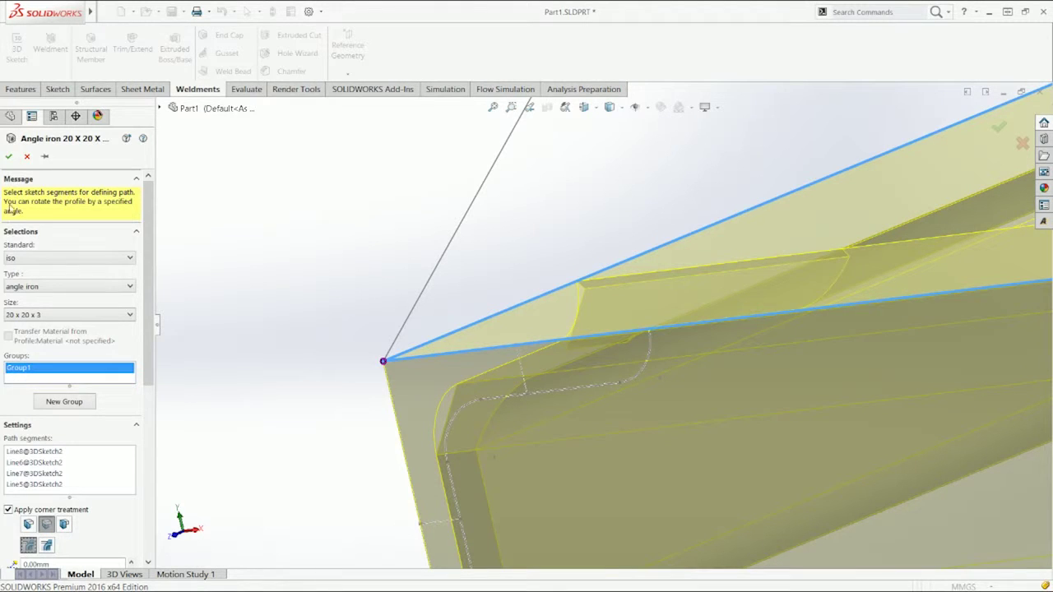
pyautogui.click(8, 156)
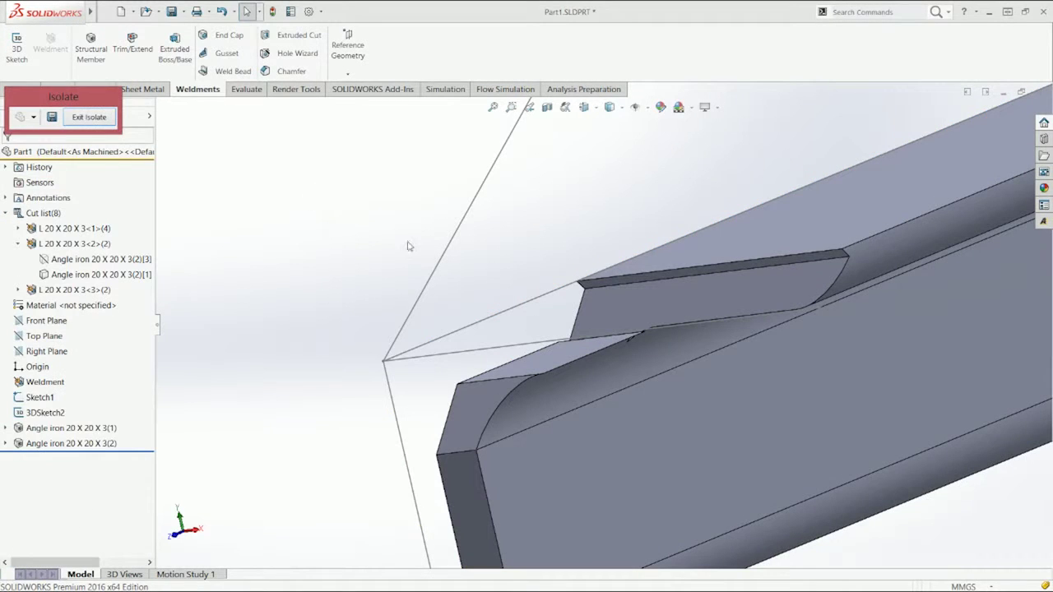
pyautogui.moveTo(636, 309); pyautogui.dragTo(582, 322, button='middle')
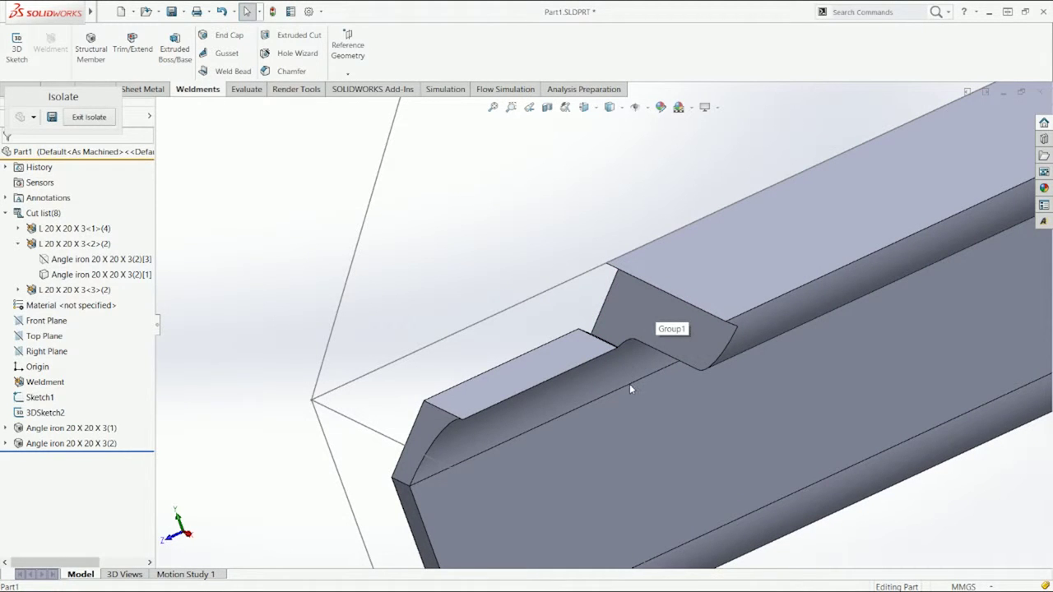
pyautogui.moveTo(539, 390); pyautogui.dragTo(597, 375, button='middle')
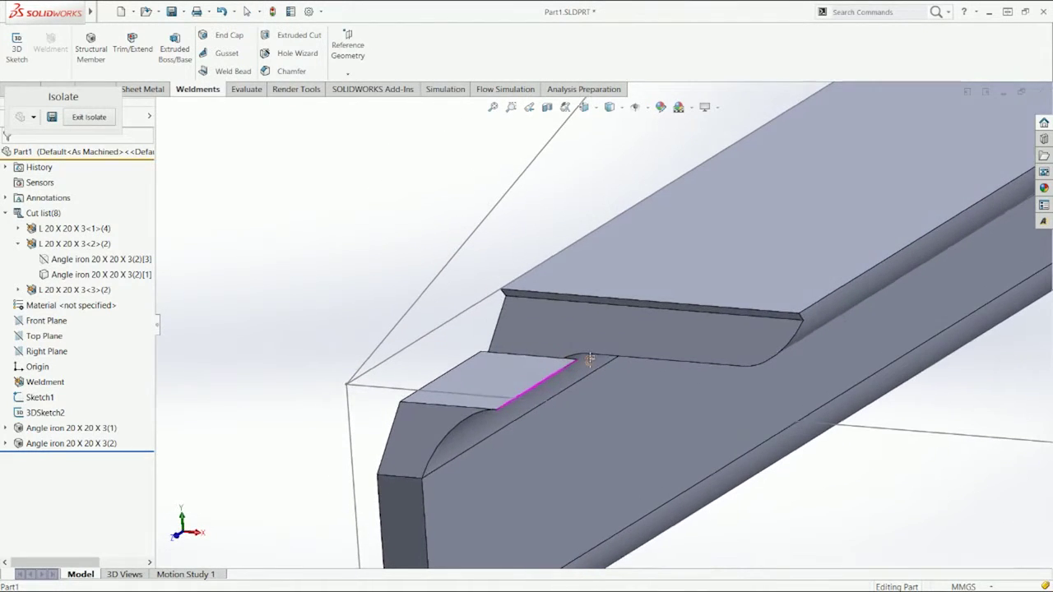
# Edit the upper rectangle's structural member again and apply the end miter corner treatment
pyautogui.rightClick(50, 443)
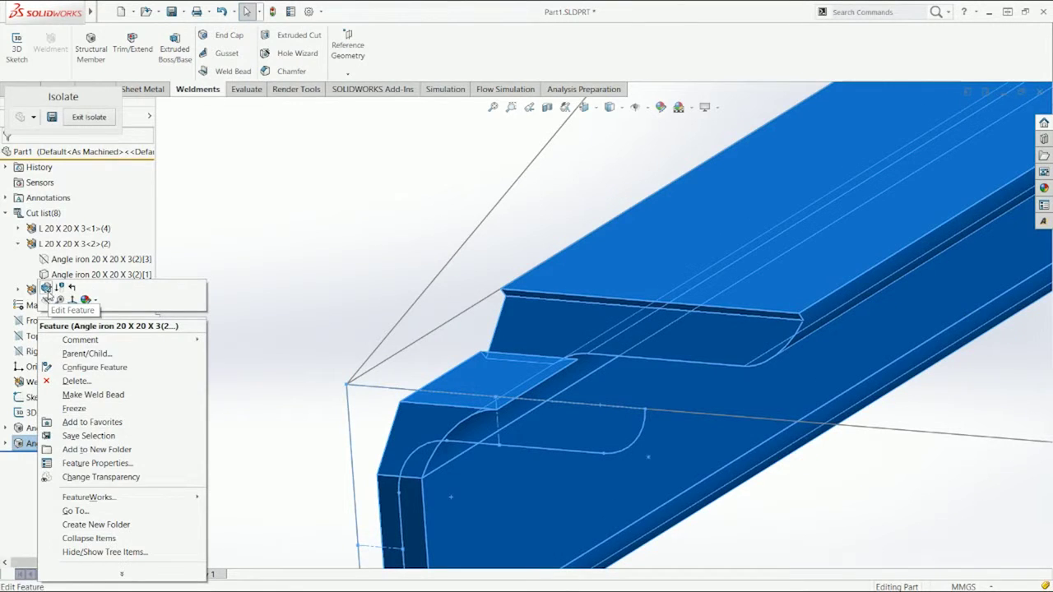
pyautogui.click(50, 297)
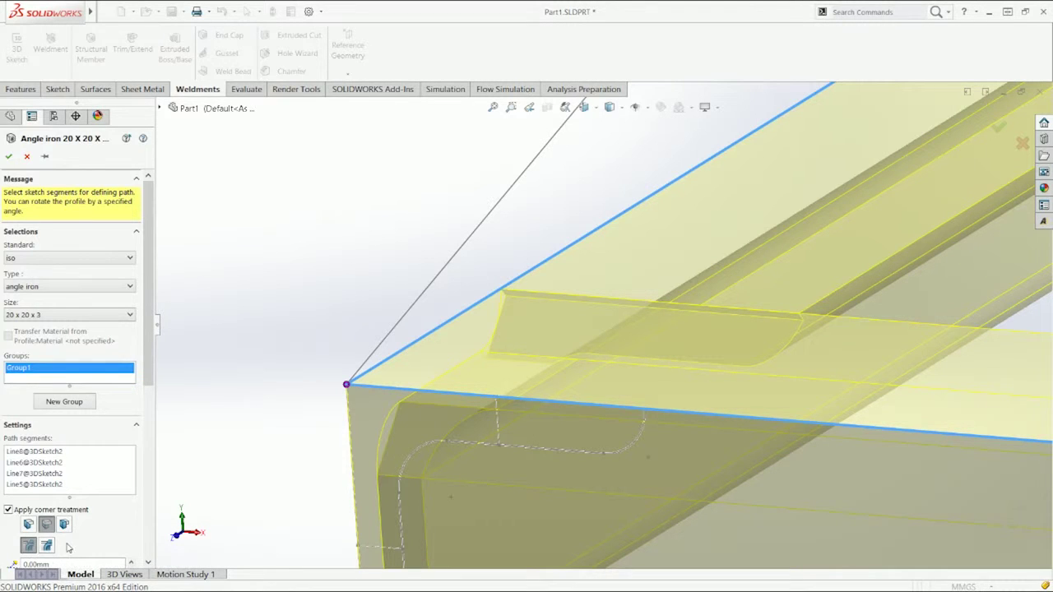
pyautogui.scroll(3, 626, 372)
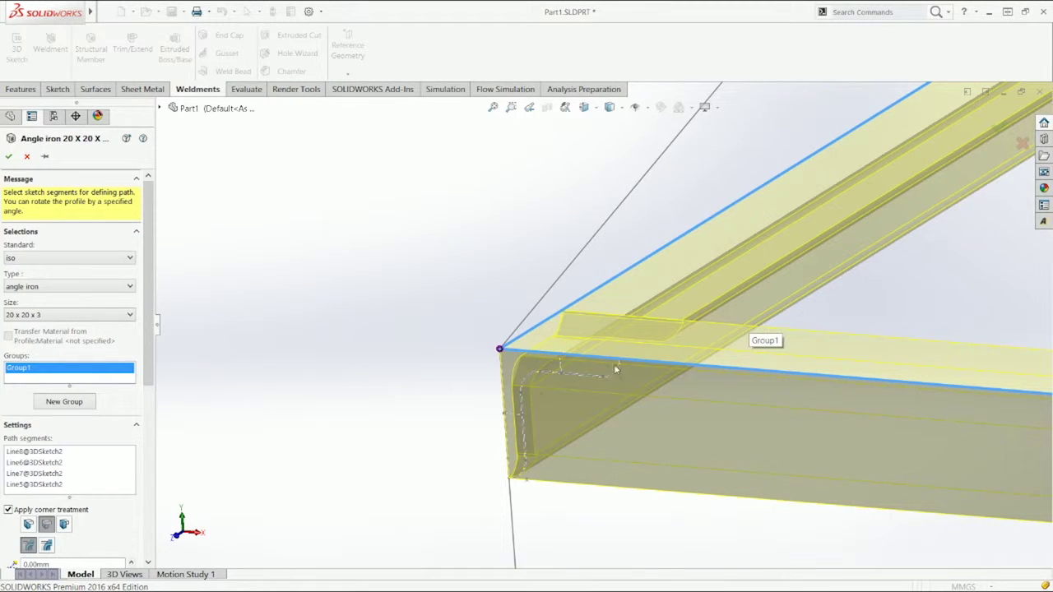
pyautogui.click(28, 524)
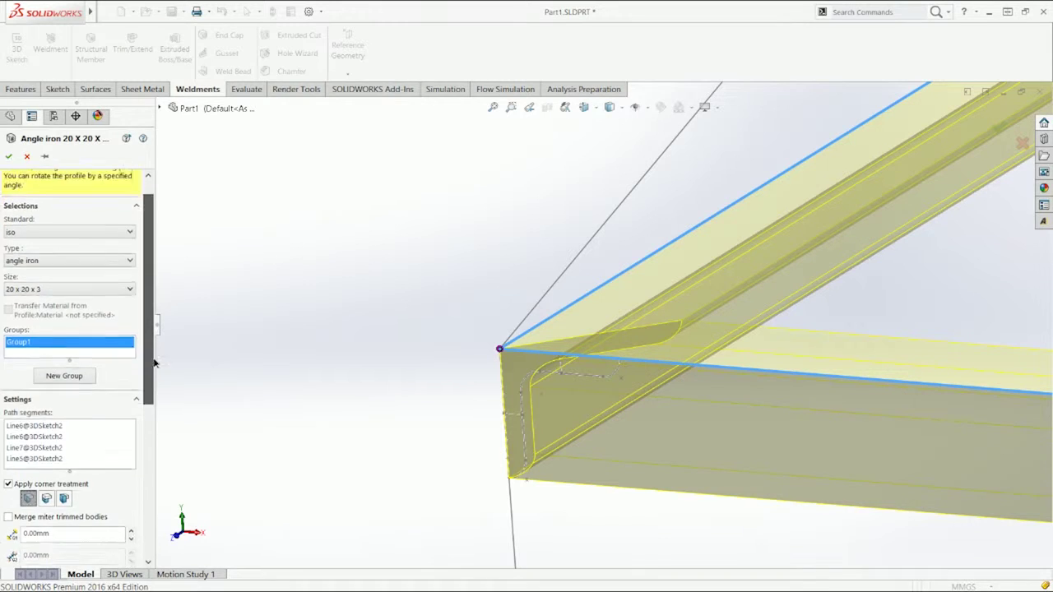
# Set the gap between connected segments in the same group to 0.25 in and examine the spacing at the mitered corner
pyautogui.scroll(-3, 154, 416)
pyautogui.scroll(-1, 154, 415)
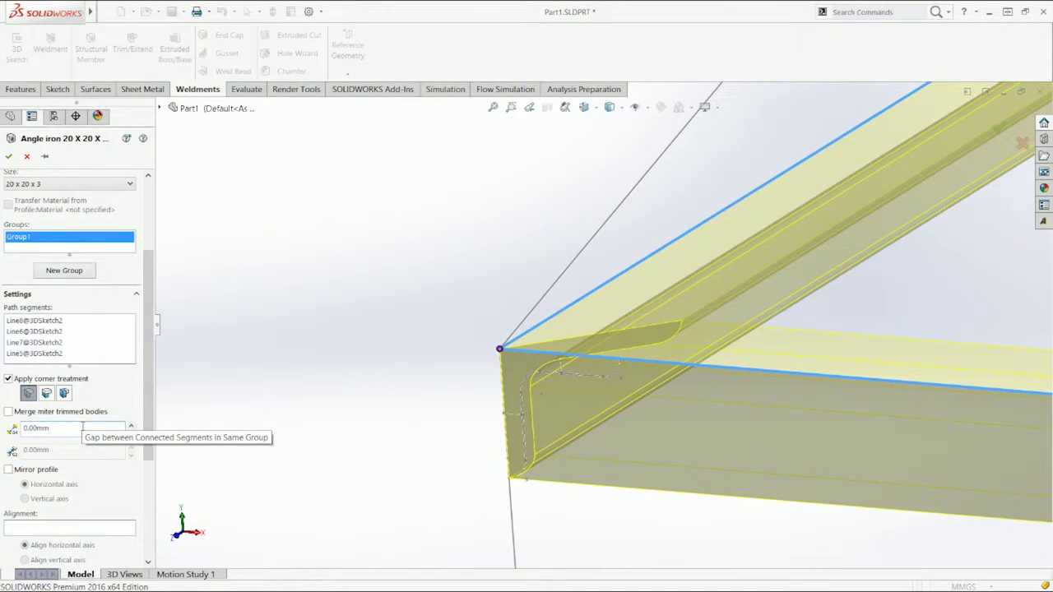
pyautogui.moveTo(51, 428); pyautogui.dragTo(4, 431)
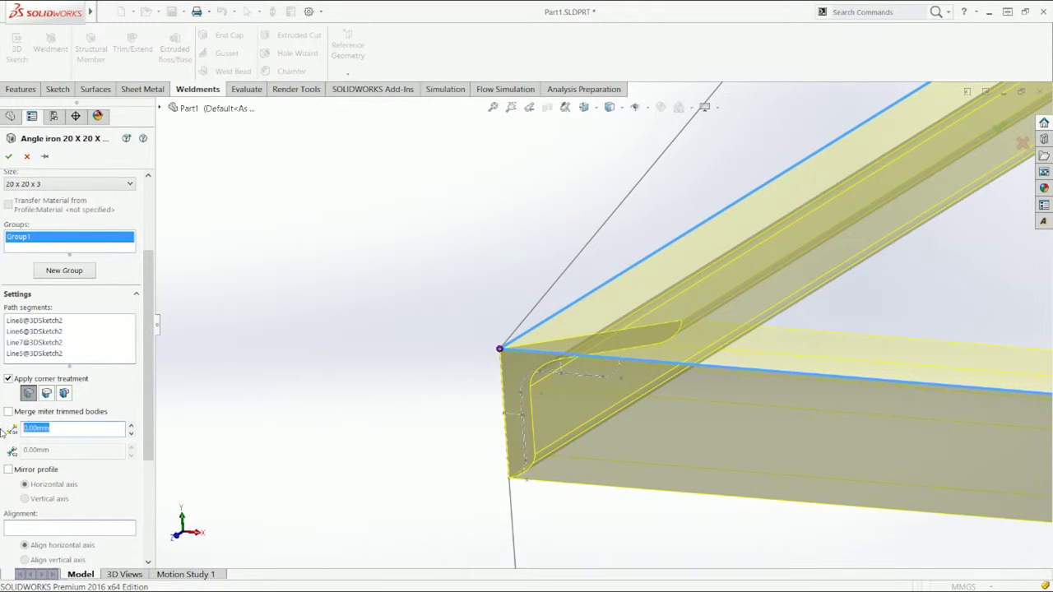
pyautogui.write('25in')
pyautogui.press('Return')
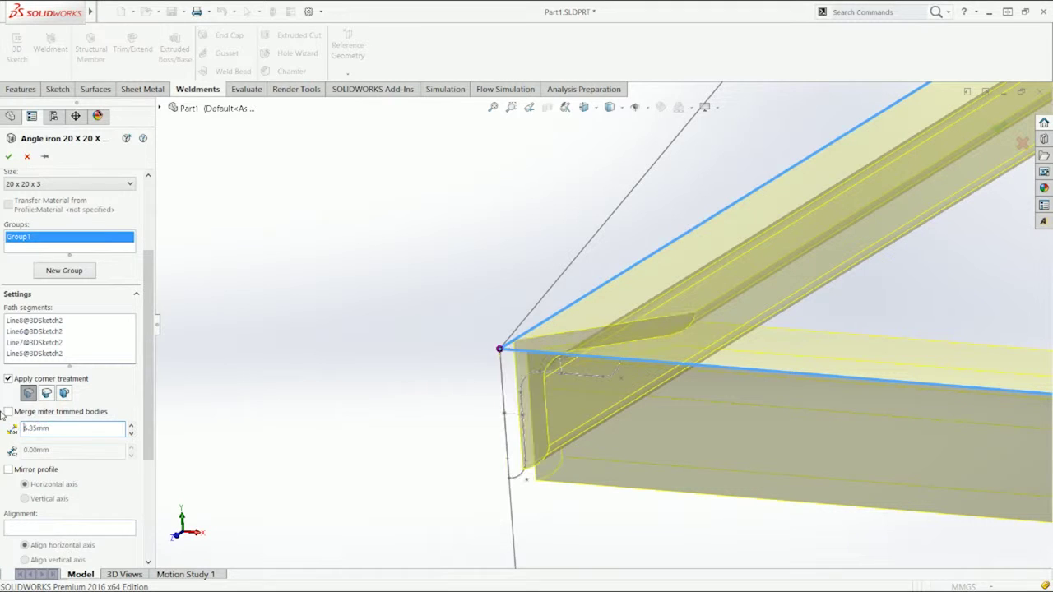
pyautogui.moveTo(633, 390); pyautogui.dragTo(647, 398, button='middle')
pyautogui.scroll(3, 712, 412)
pyautogui.scroll(-5, 952, 432)
pyautogui.moveTo(702, 359); pyautogui.dragTo(855, 317, button='middle')
# Set the gap between connected segments in the same group to 1 mm
pyautogui.doubleClick(86, 426)
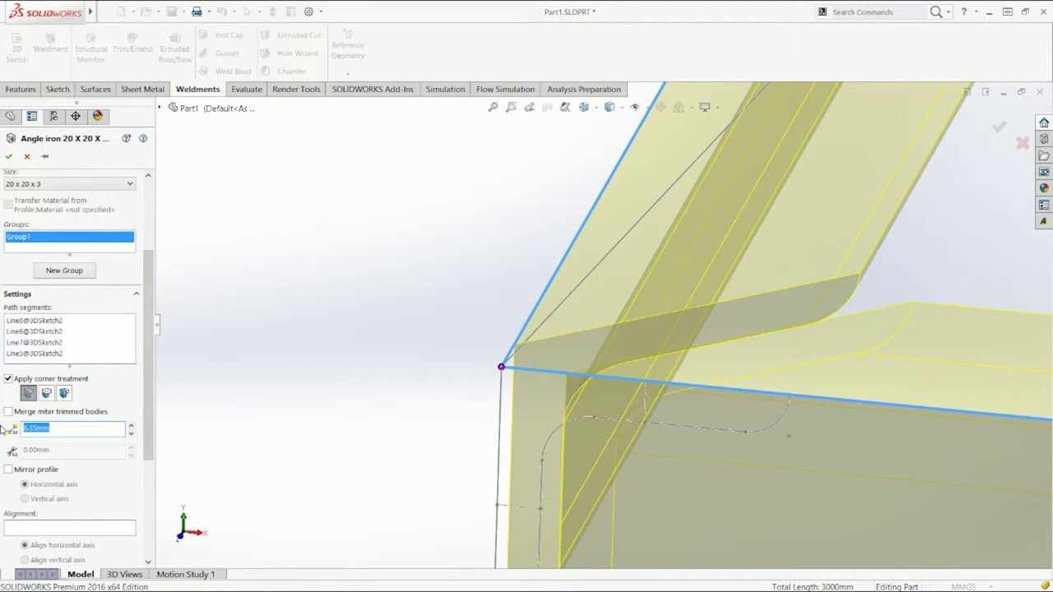
pyautogui.write('1')
pyautogui.press('Return')
pyautogui.scroll(-3, 663, 382)
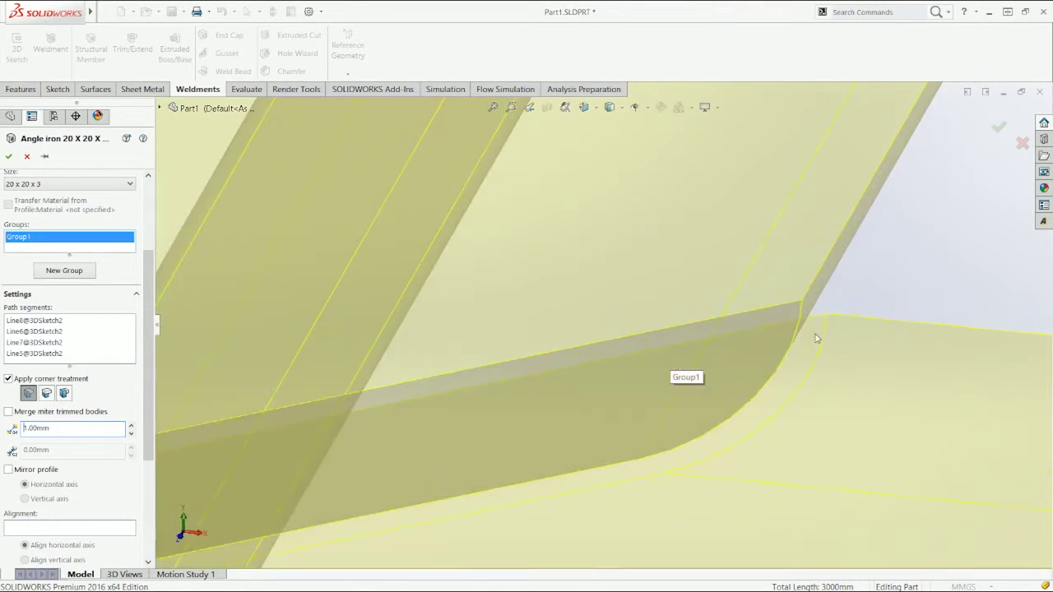
# Check the mitered corners of the upper rectangle and accept the edited structural member
pyautogui.scroll(8, 818, 334)
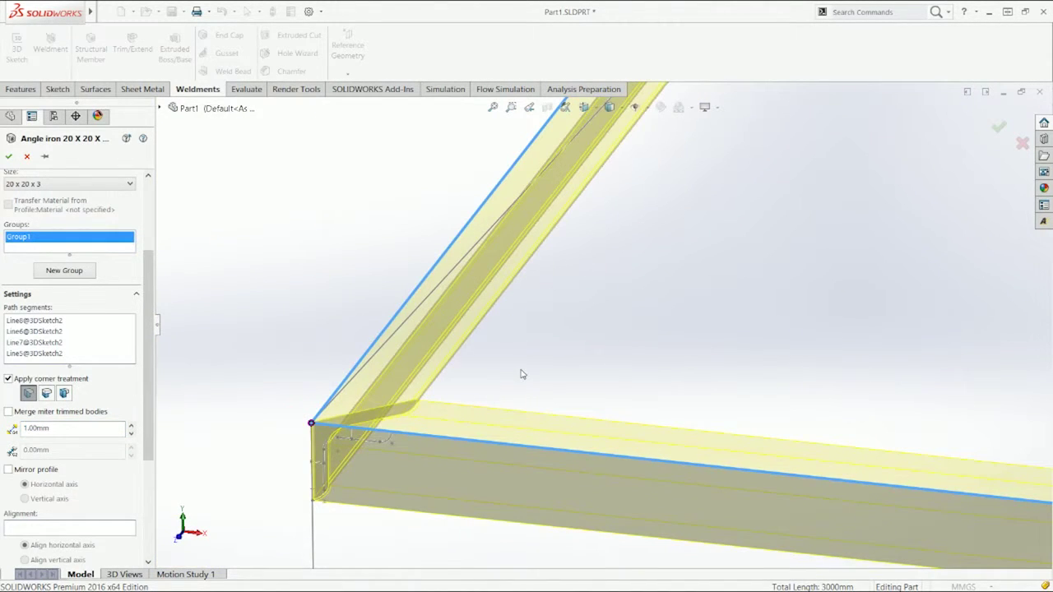
pyautogui.scroll(2, 567, 355)
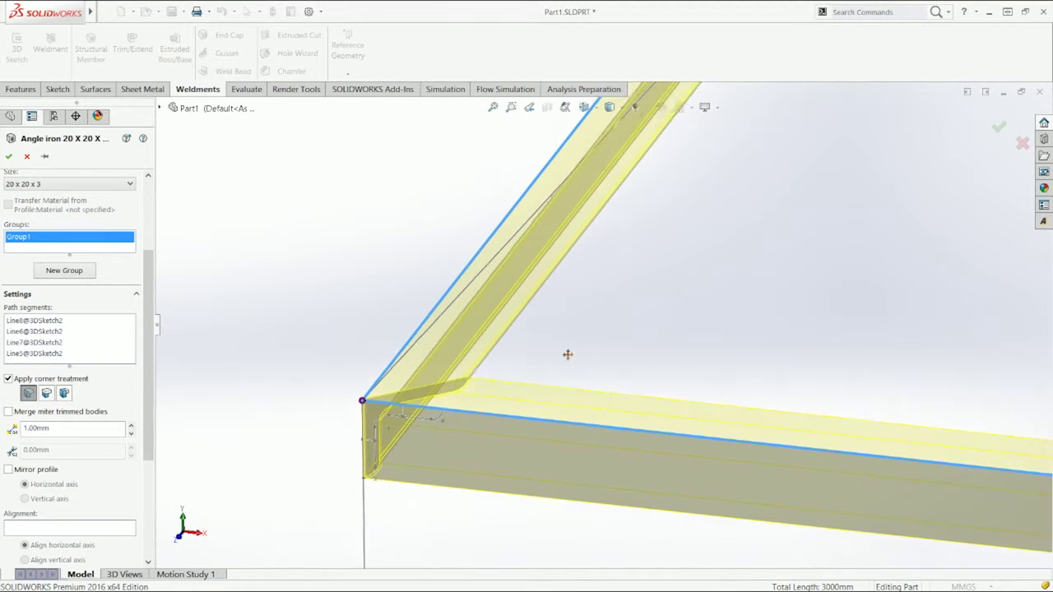
pyautogui.scroll(-4, 543, 376)
pyautogui.scroll(-5, 330, 462)
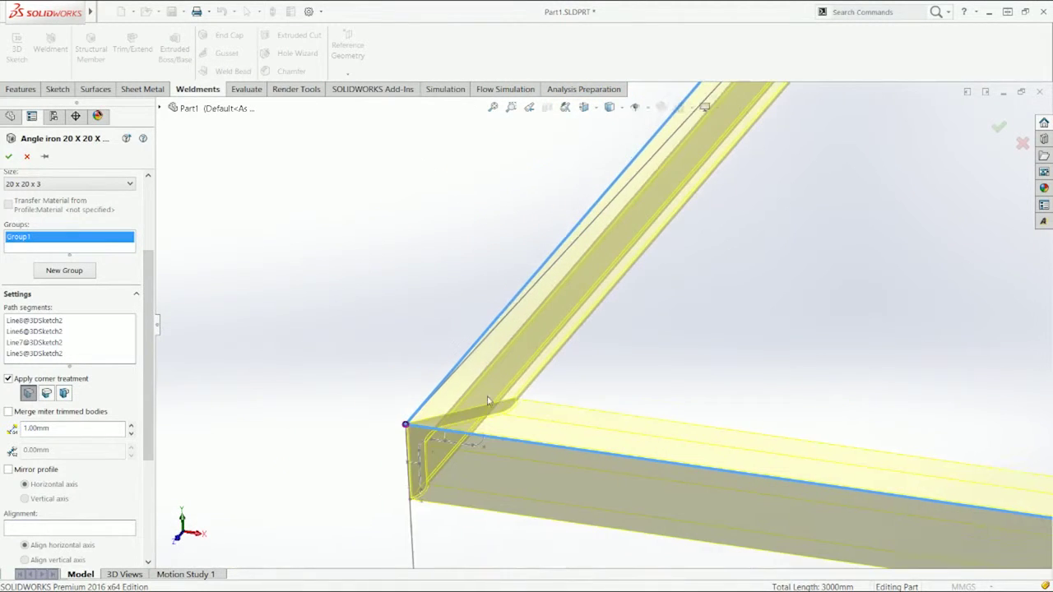
pyautogui.scroll(4, 362, 383)
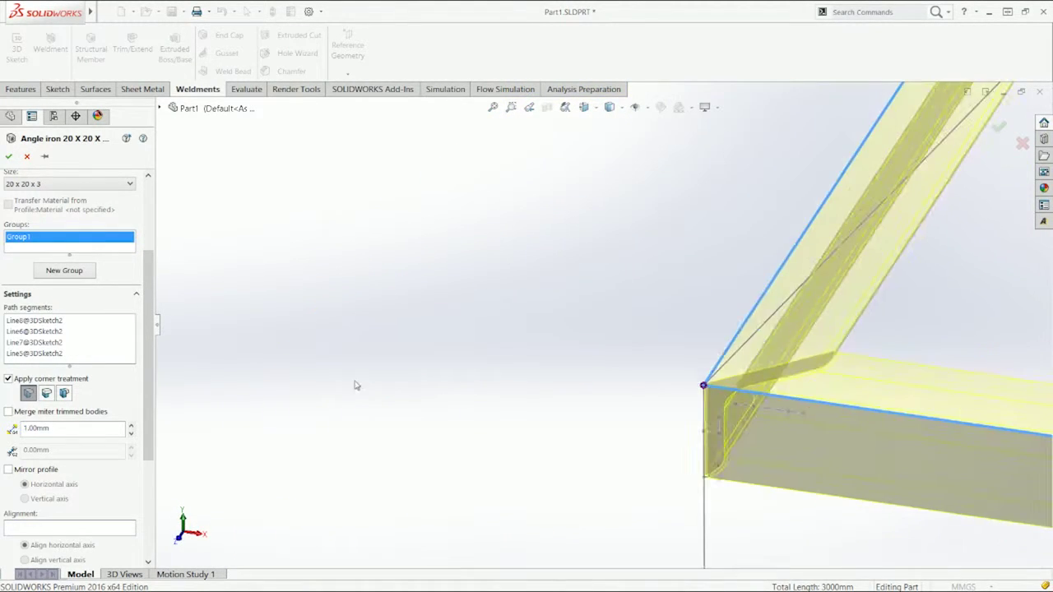
pyautogui.scroll(3, 599, 322)
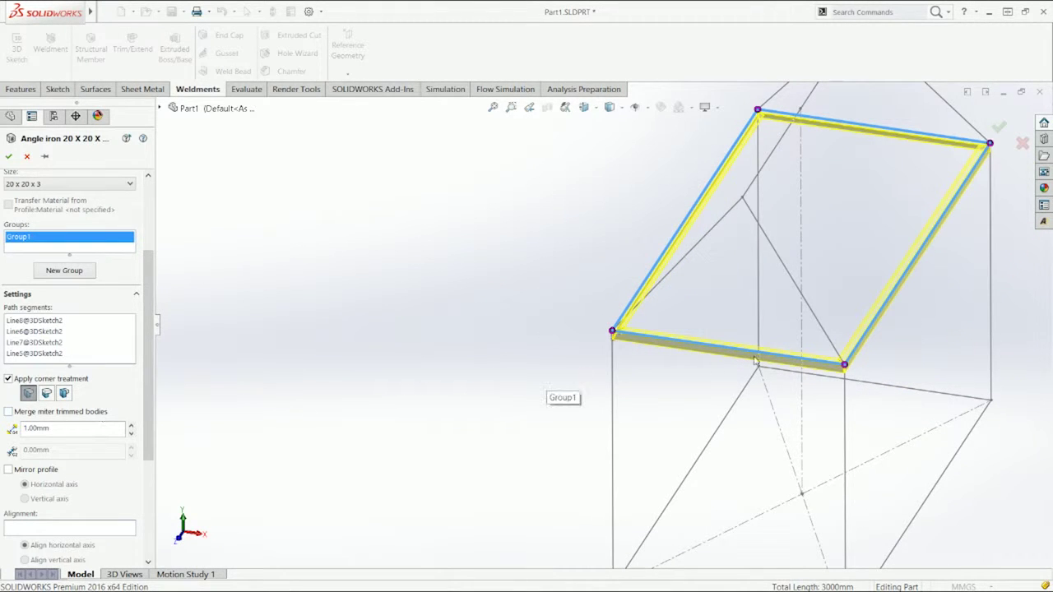
pyautogui.scroll(-6, 833, 374)
pyautogui.scroll(-3, 587, 280)
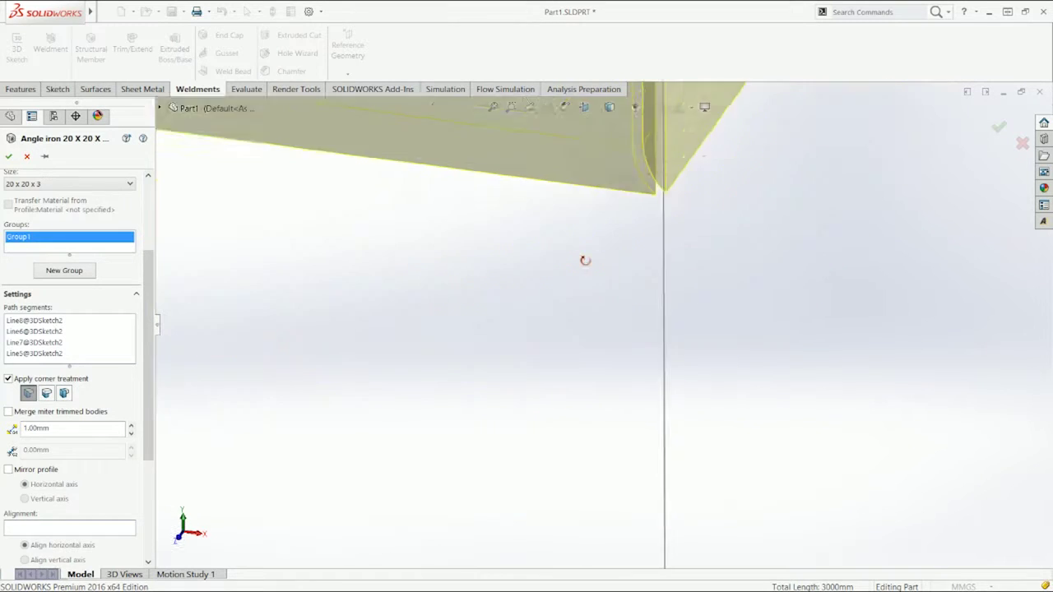
pyautogui.scroll(5, 585, 261)
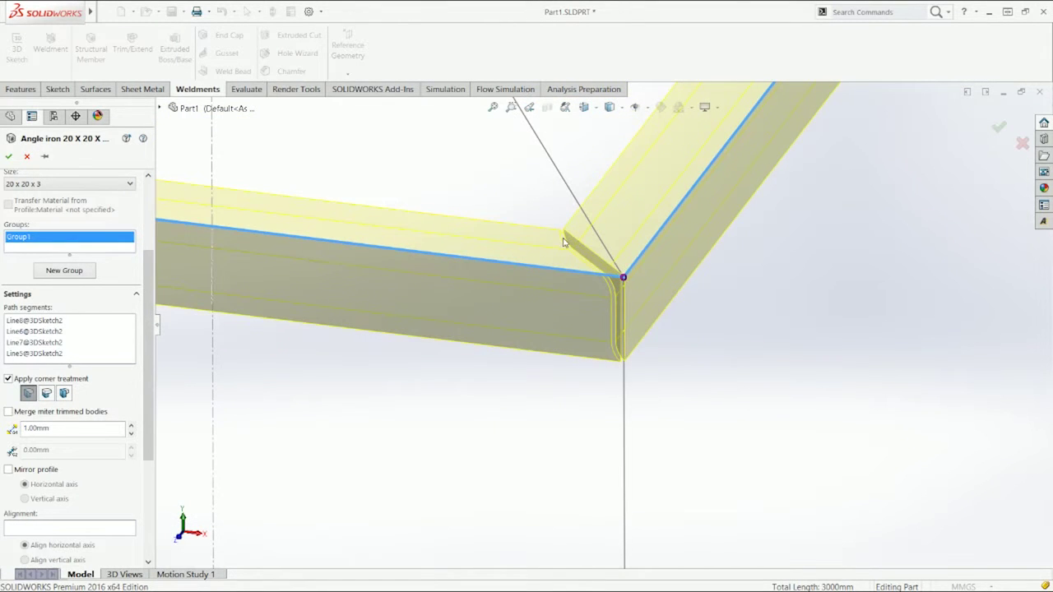
pyautogui.scroll(5, 565, 242)
pyautogui.scroll(-4, 675, 225)
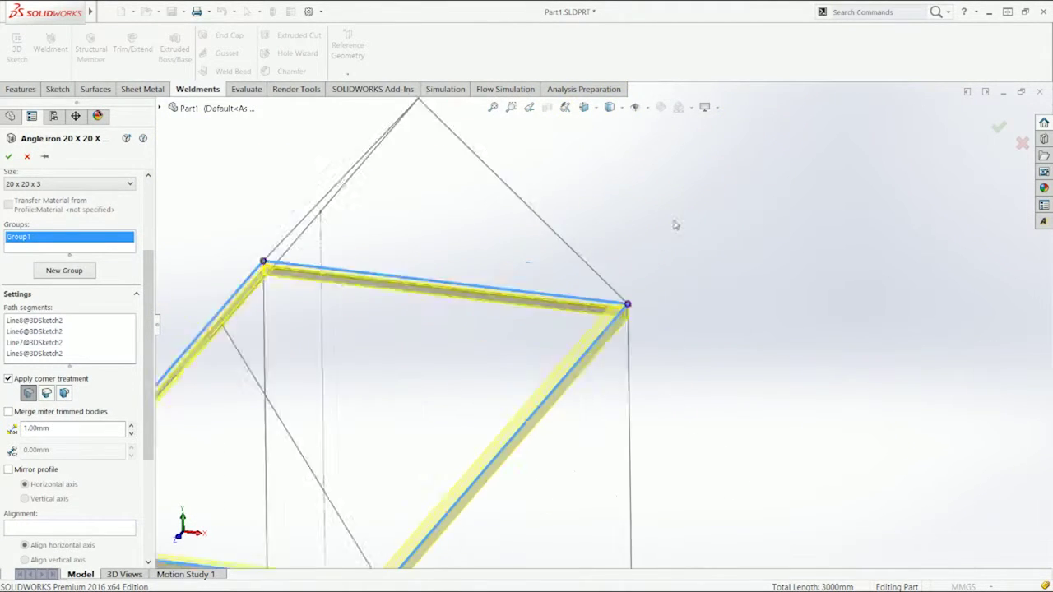
pyautogui.scroll(-3, 588, 327)
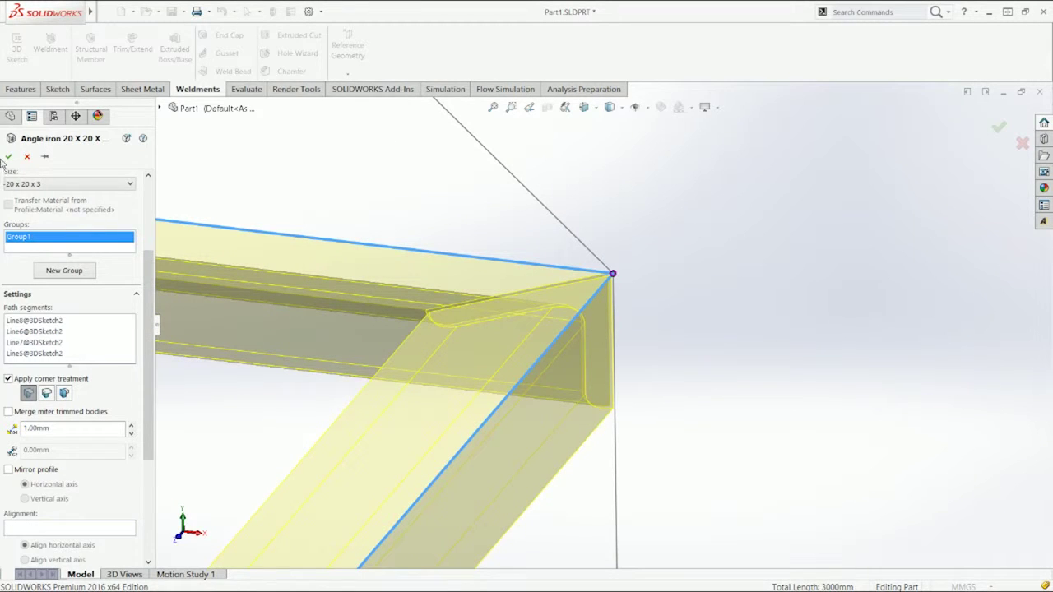
pyautogui.click(8, 157)
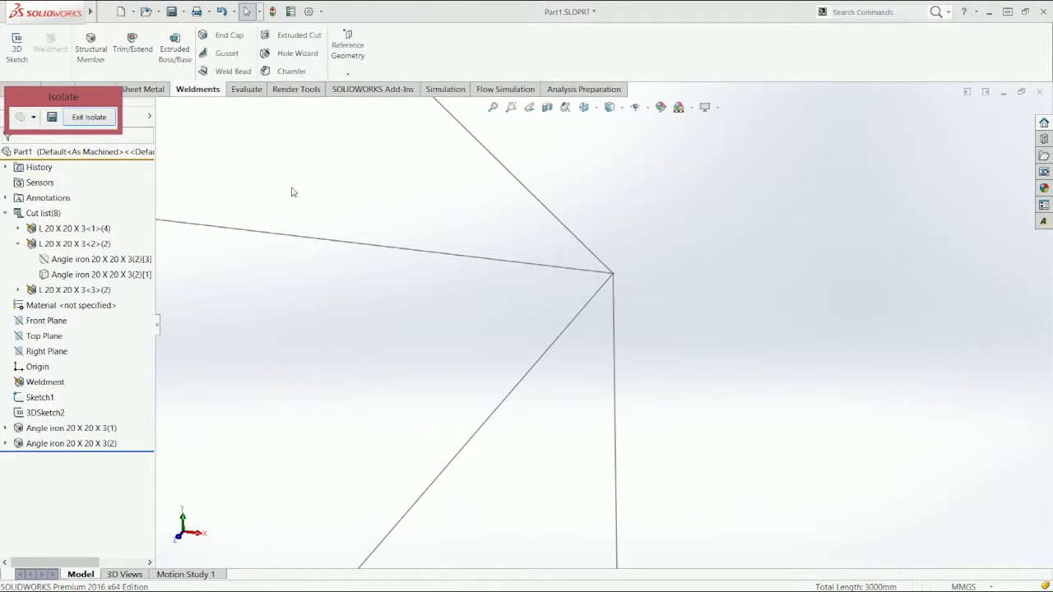
# Exit the isolated view and start a new structural member along the ridge line of the 3D sketch
pyautogui.click(87, 117)
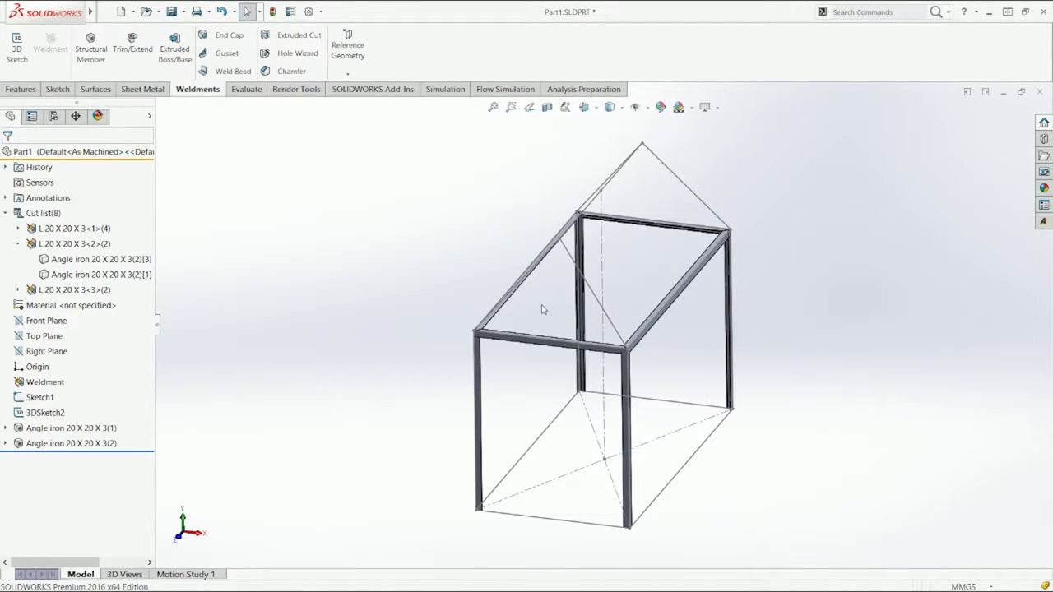
pyautogui.moveTo(195, 375); pyautogui.dragTo(203, 352, button='middle')
pyautogui.click(82, 412)
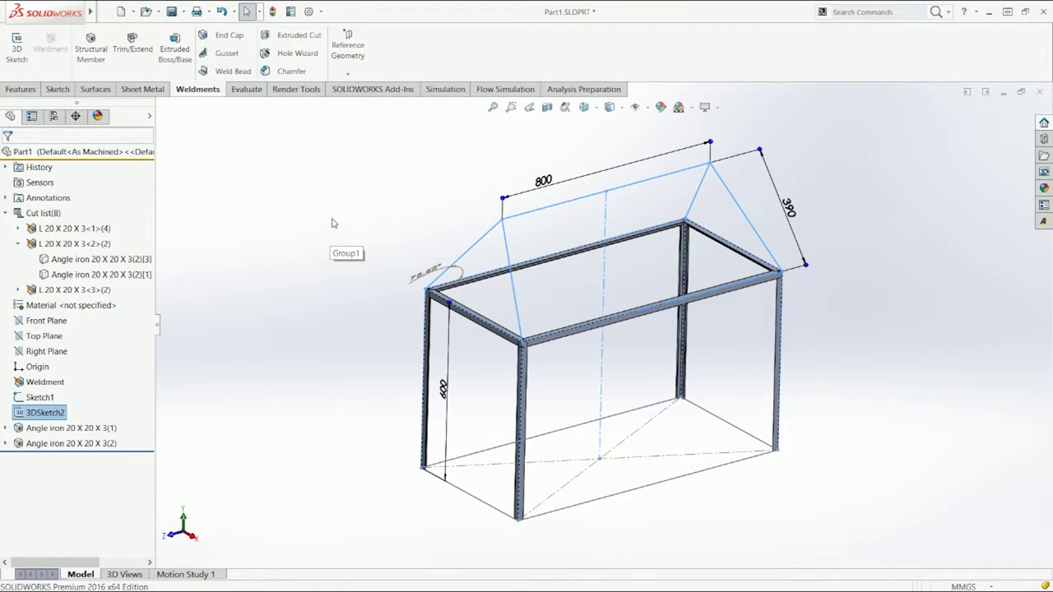
pyautogui.click(90, 45)
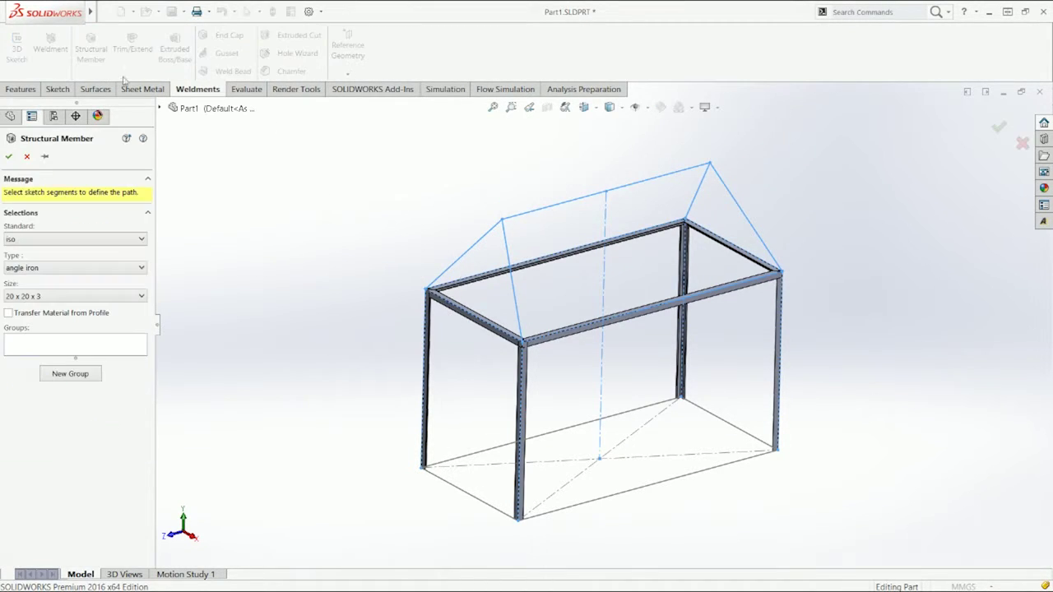
pyautogui.click(80, 345)
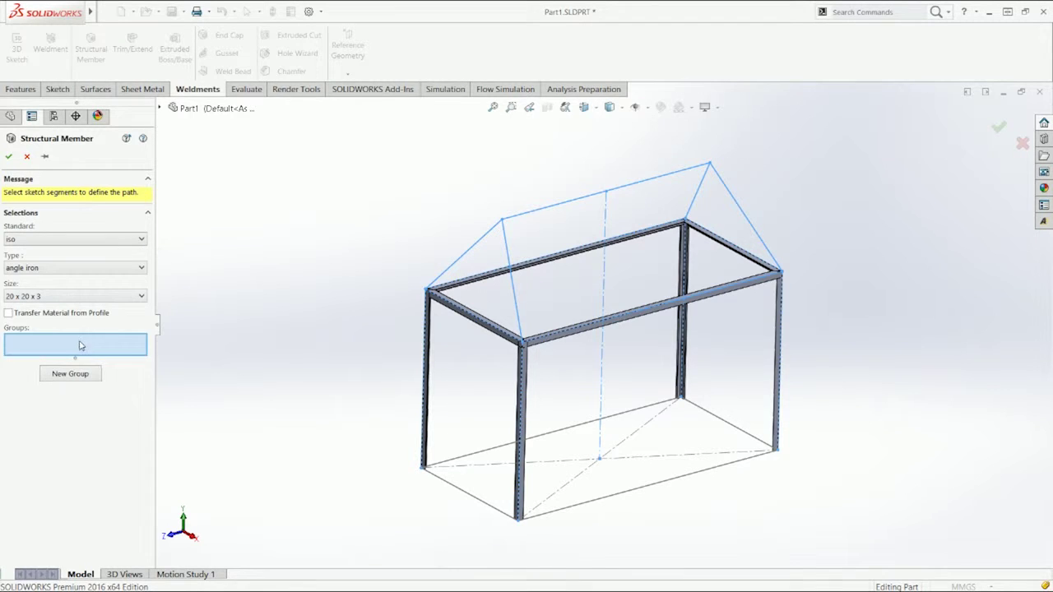
pyautogui.click(532, 215)
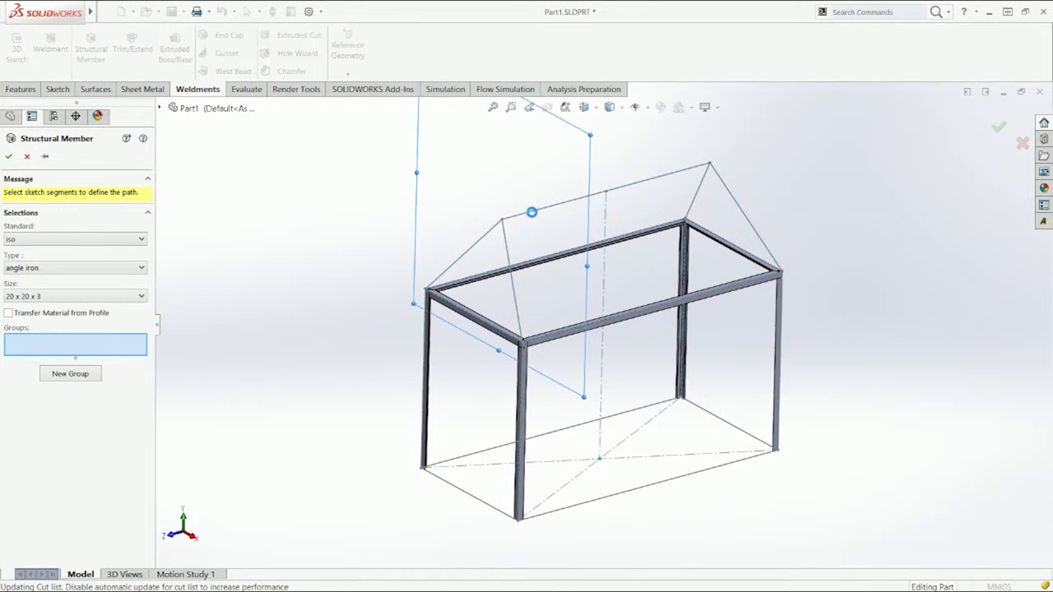
pyautogui.scroll(-5, 522, 228)
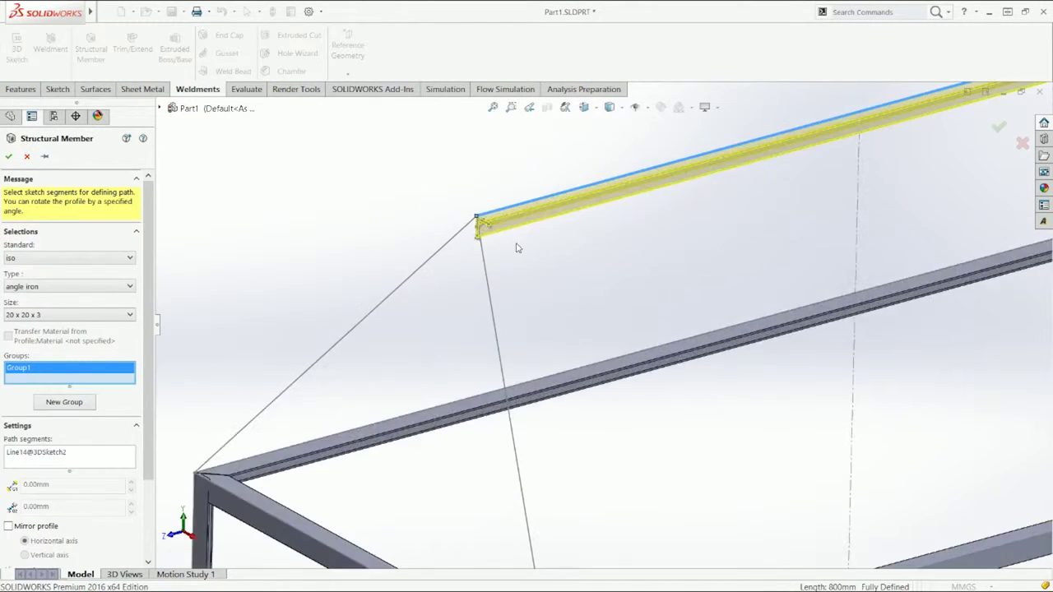
# Try an iso c channel profile in size 80 x 8 on the ridge line
pyautogui.click(51, 288)
pyautogui.click(56, 308)
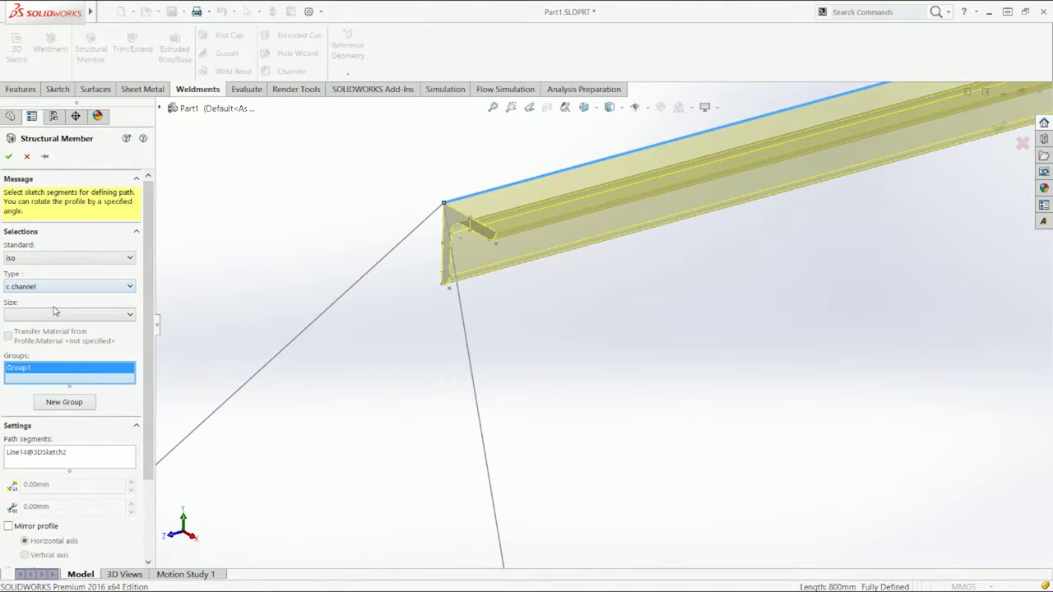
pyautogui.click(55, 314)
pyautogui.click(36, 329)
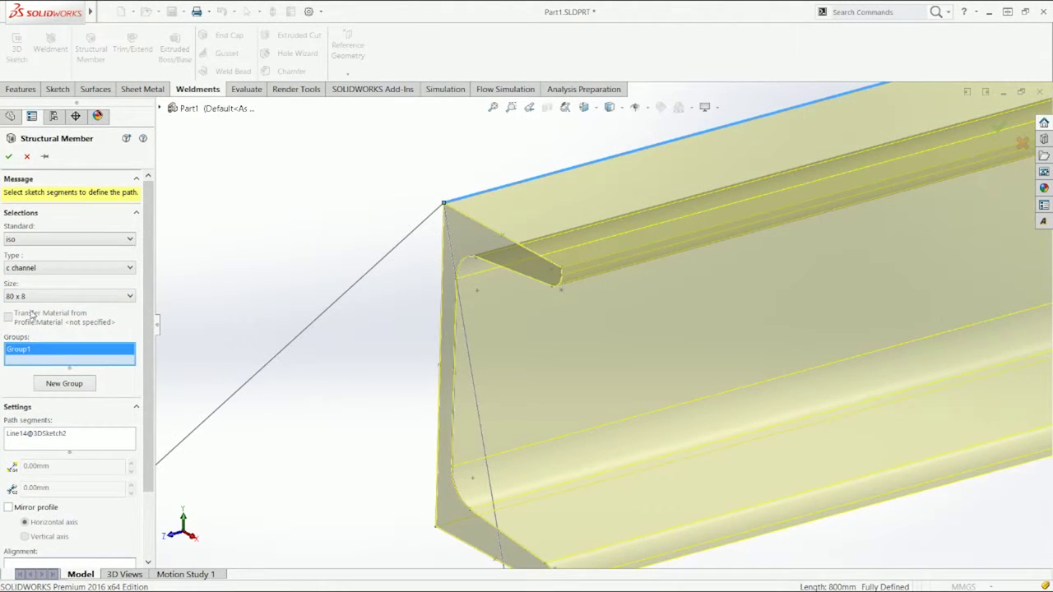
# Set the ridge member's profile to an iso square tube in size 20 x 20 x 2
pyautogui.click(39, 272)
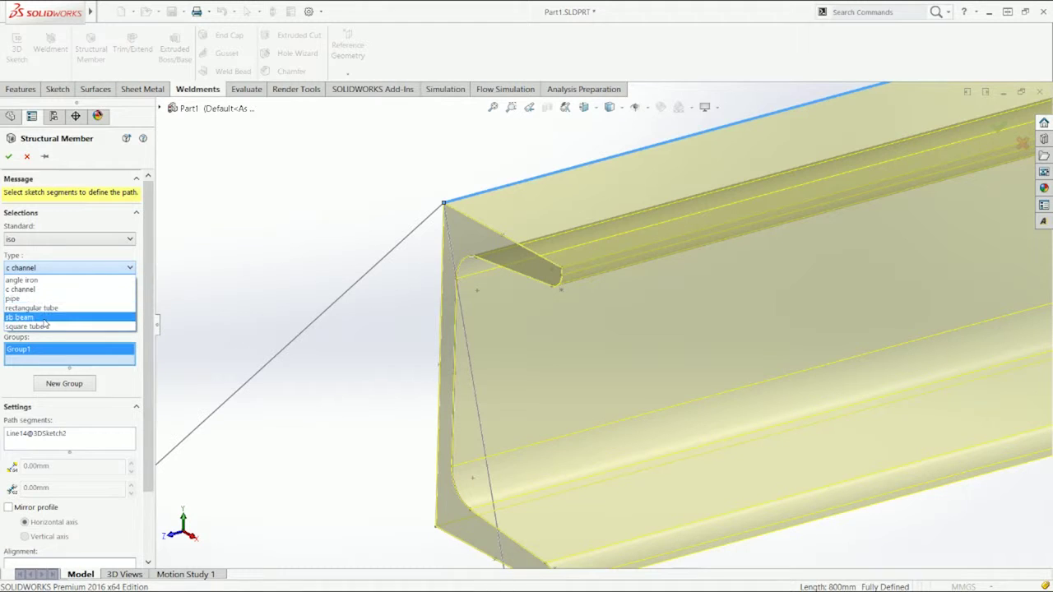
pyautogui.click(46, 327)
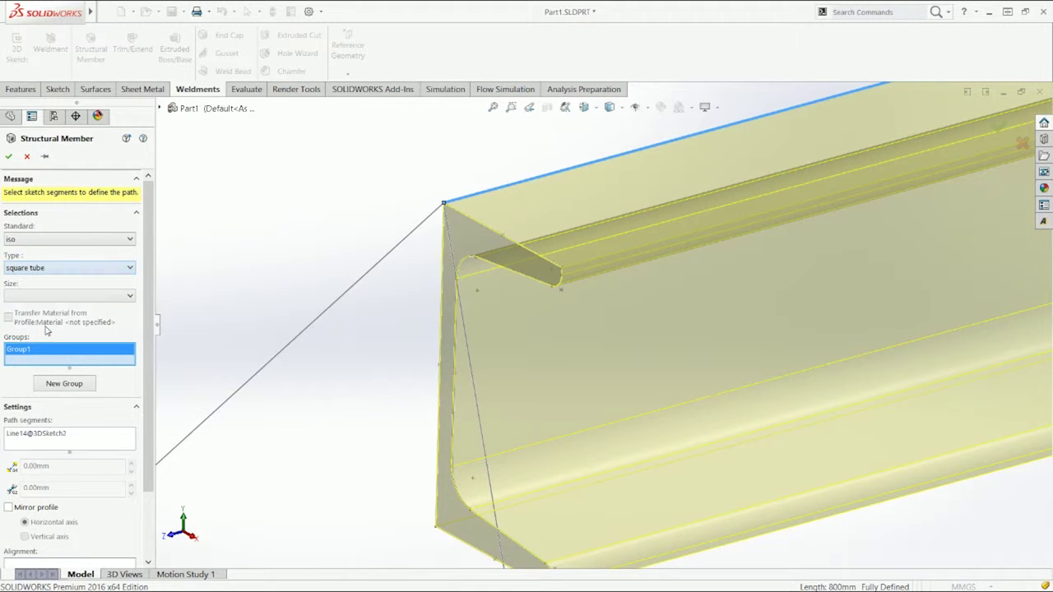
pyautogui.click(44, 295)
pyautogui.click(42, 309)
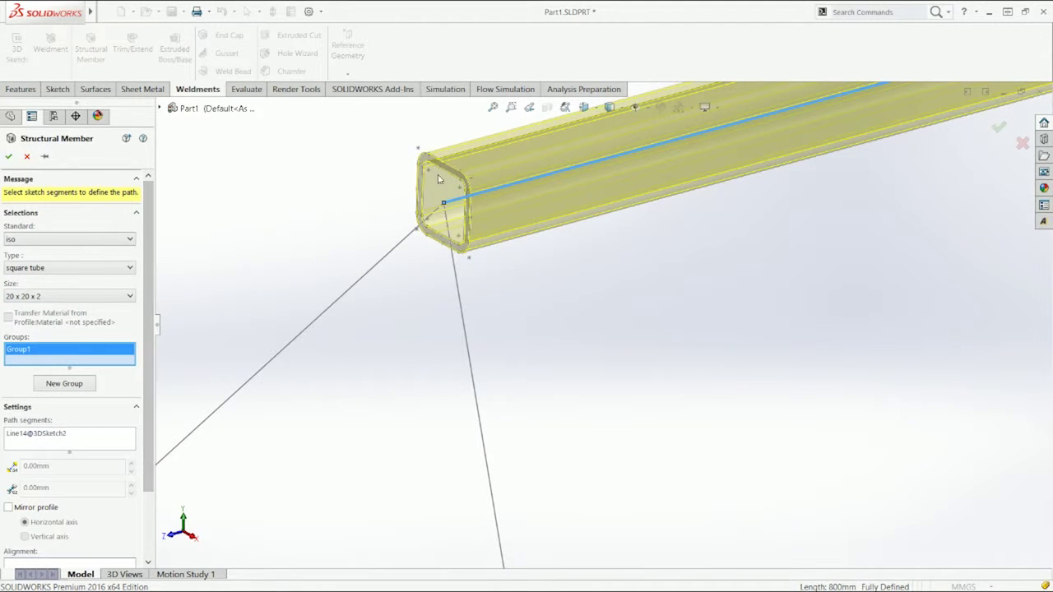
# Locate the square tube profile so its top-edge midpoint lies on the ridge line
pyautogui.moveTo(554, 268)
pyautogui.mouseDown(button='middle')
pyautogui.moveTo(551, 252)
pyautogui.moveTo(616, 249)
pyautogui.moveTo(625, 266)
pyautogui.moveTo(701, 276)
pyautogui.mouseUp(button='middle')
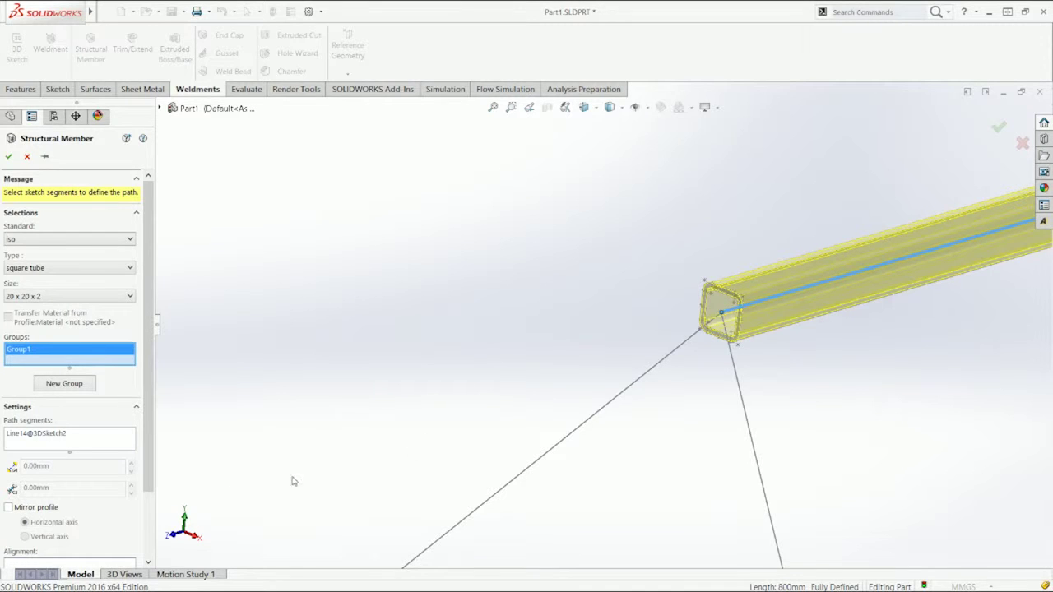
pyautogui.scroll(-3, 145, 465)
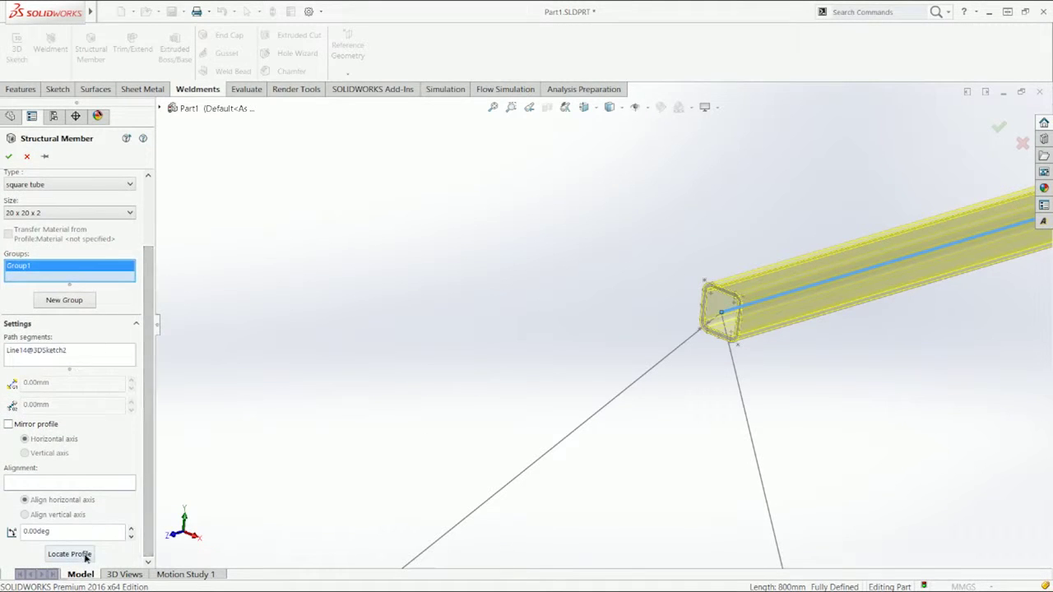
pyautogui.click(82, 554)
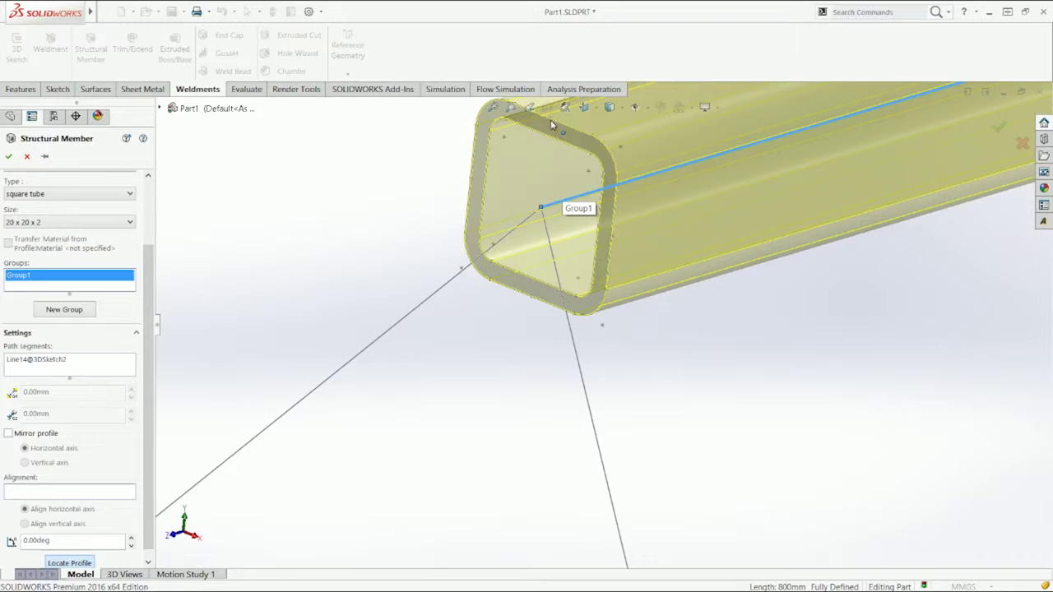
pyautogui.click(550, 118)
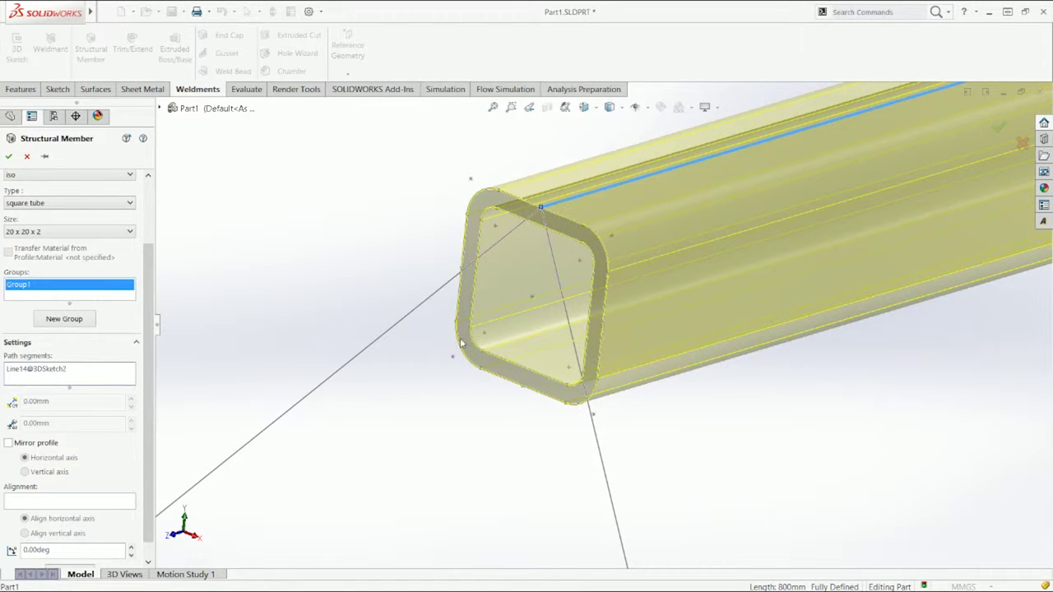
# Add a second group containing the two sloping roof segments at the near gable end
pyautogui.click(68, 319)
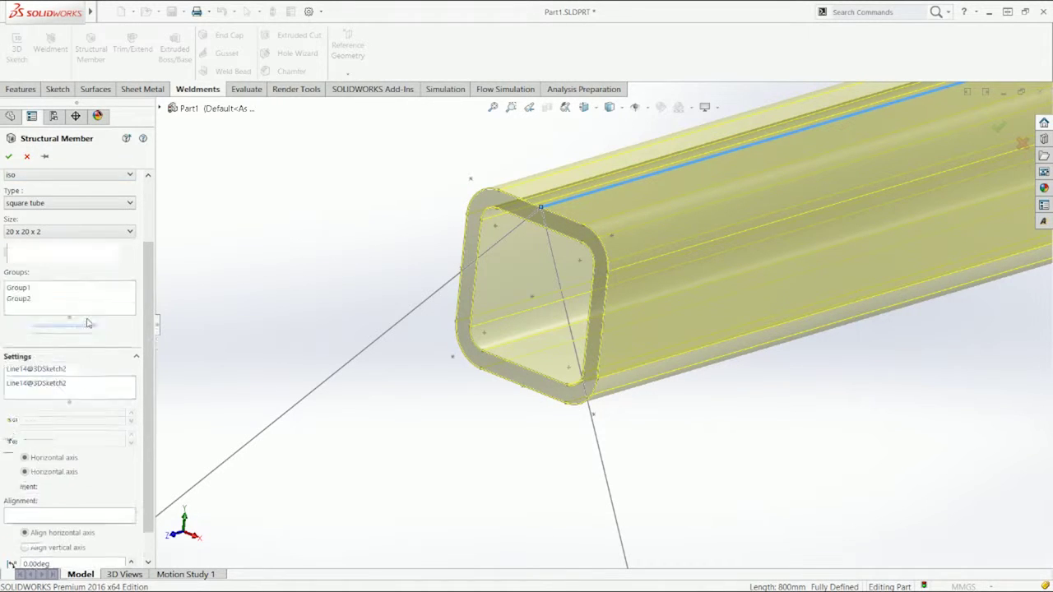
pyautogui.click(418, 307)
pyautogui.click(582, 417)
pyautogui.scroll(6, 593, 329)
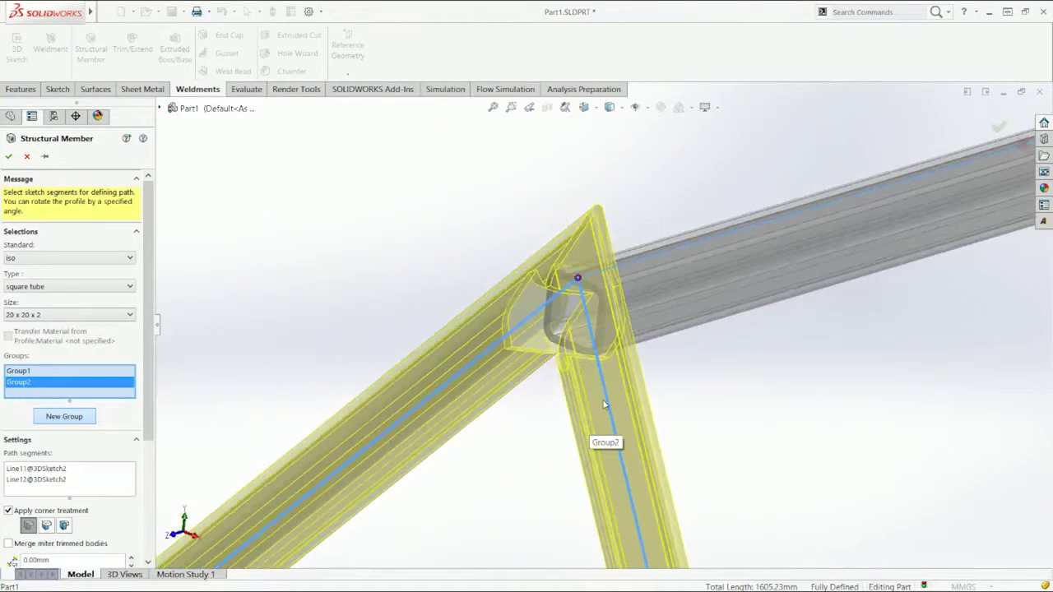
# Add a third group with the two sloping roof segments at the far gable end and accept the structural member
pyautogui.moveTo(603, 405); pyautogui.dragTo(237, 374, button='middle')
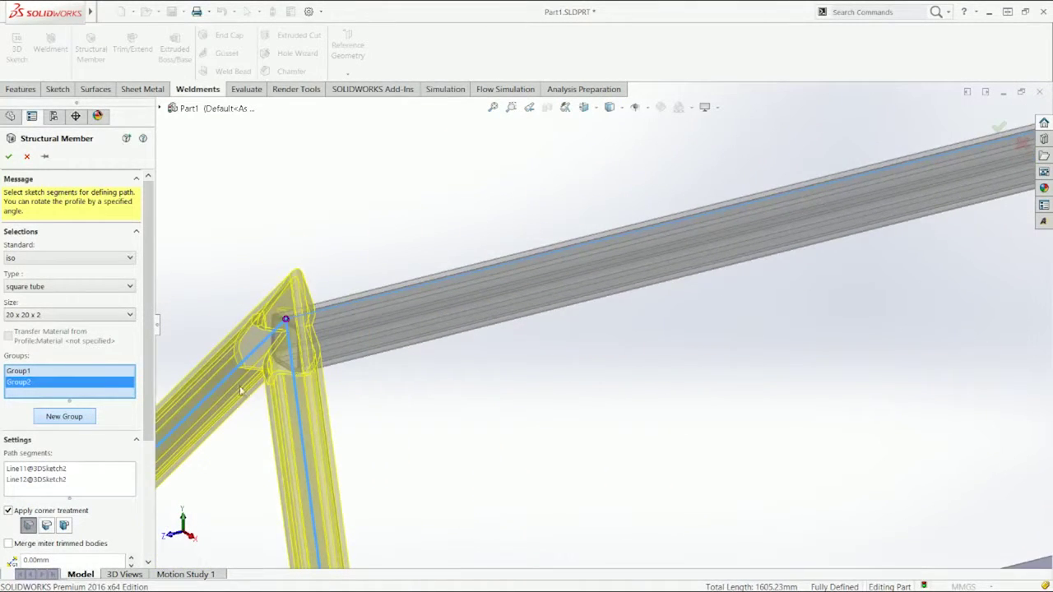
pyautogui.scroll(8, 946, 243)
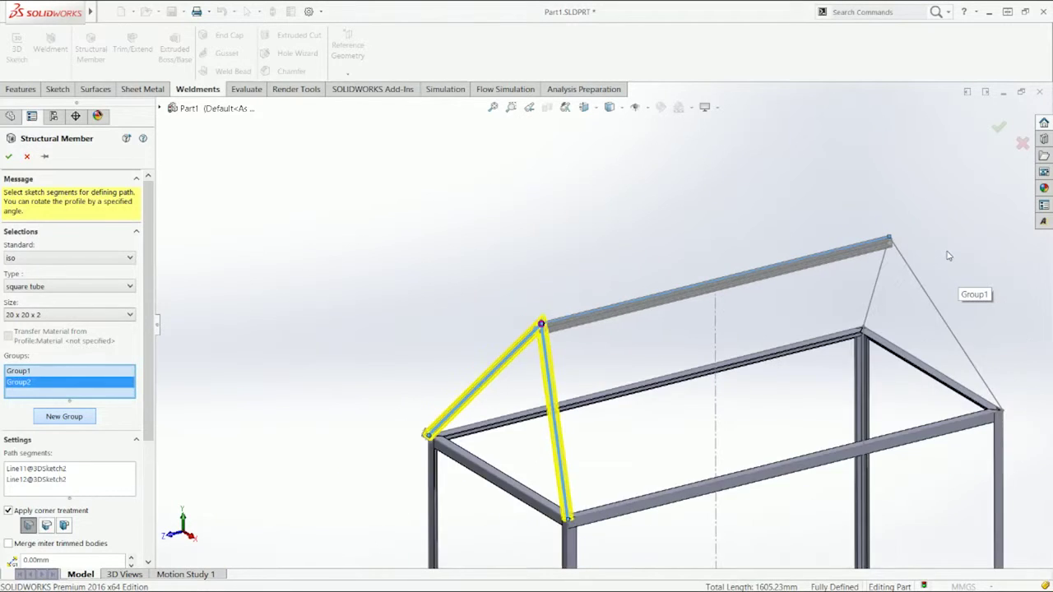
pyautogui.scroll(-2, 948, 256)
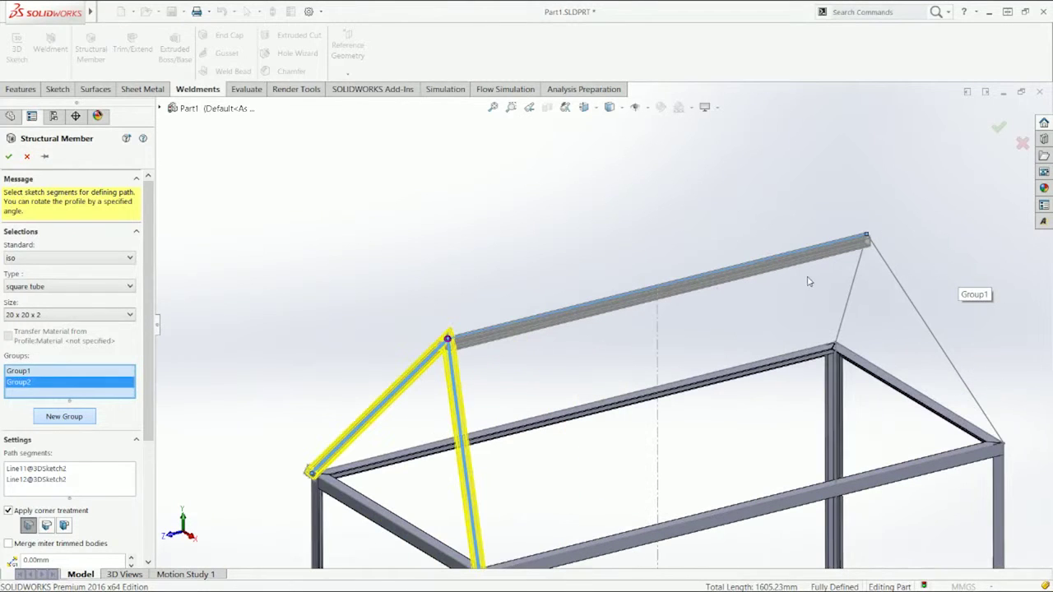
pyautogui.click(82, 417)
pyautogui.click(845, 304)
pyautogui.click(899, 292)
pyautogui.scroll(-4, 874, 254)
pyautogui.moveTo(743, 271)
pyautogui.mouseDown(button='middle')
pyautogui.moveTo(707, 256)
pyautogui.moveTo(741, 289)
pyautogui.mouseUp(button='middle')
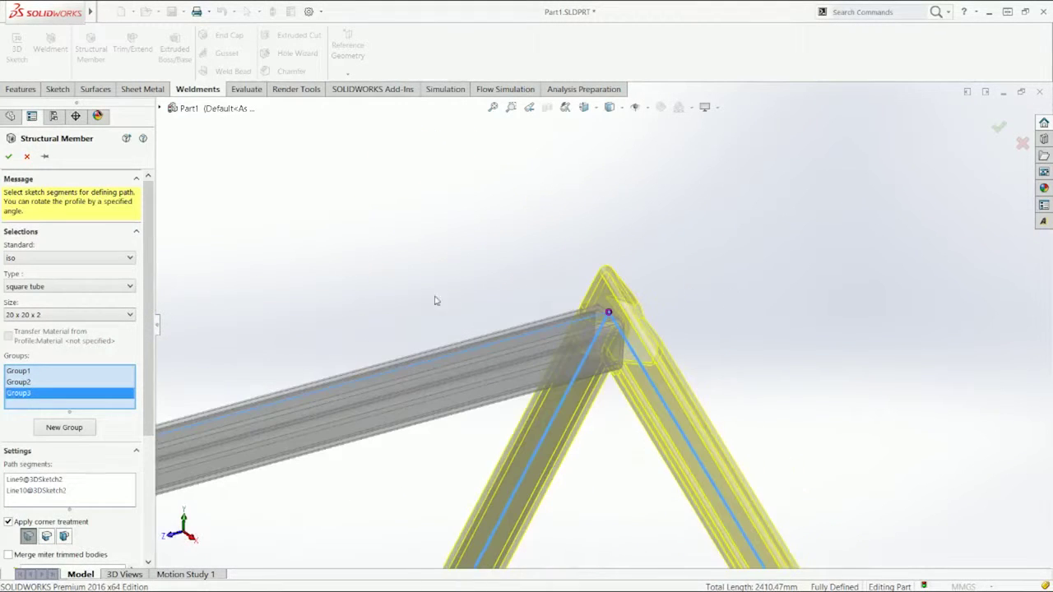
pyautogui.click(9, 158)
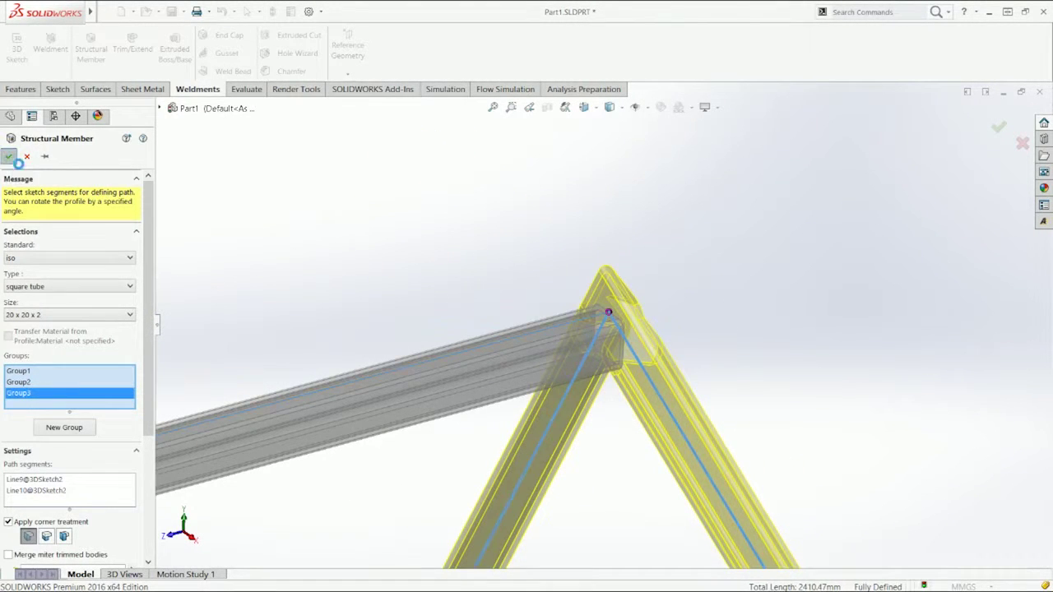
# Edit the square tube member and locate Group2's profile so its top-edge midpoint lies on the sloping sketch line
pyautogui.scroll(5, 634, 420)
pyautogui.scroll(-8, 664, 445)
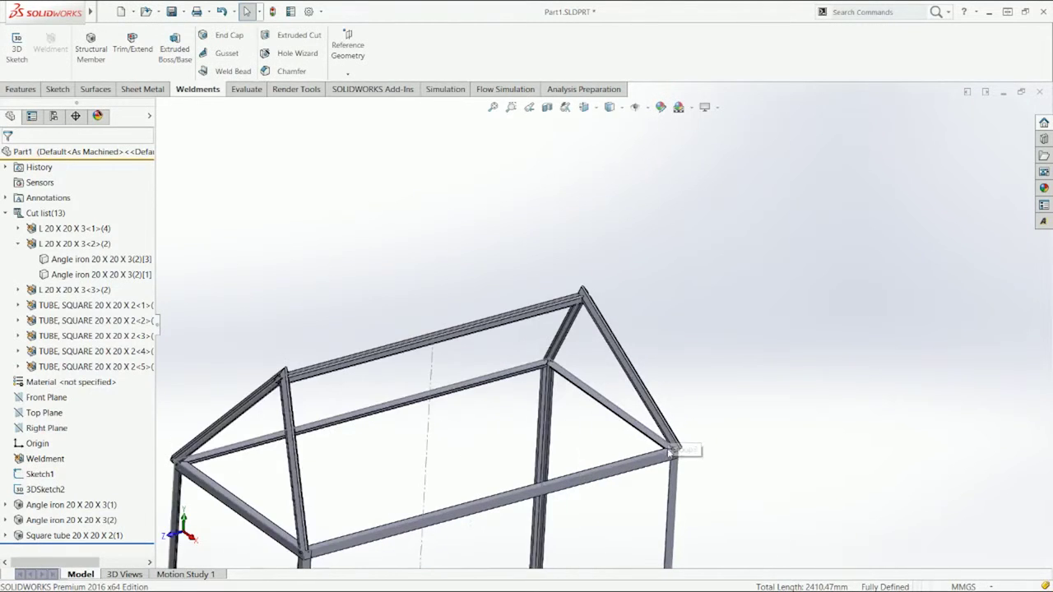
pyautogui.moveTo(694, 399); pyautogui.dragTo(540, 393, button='middle')
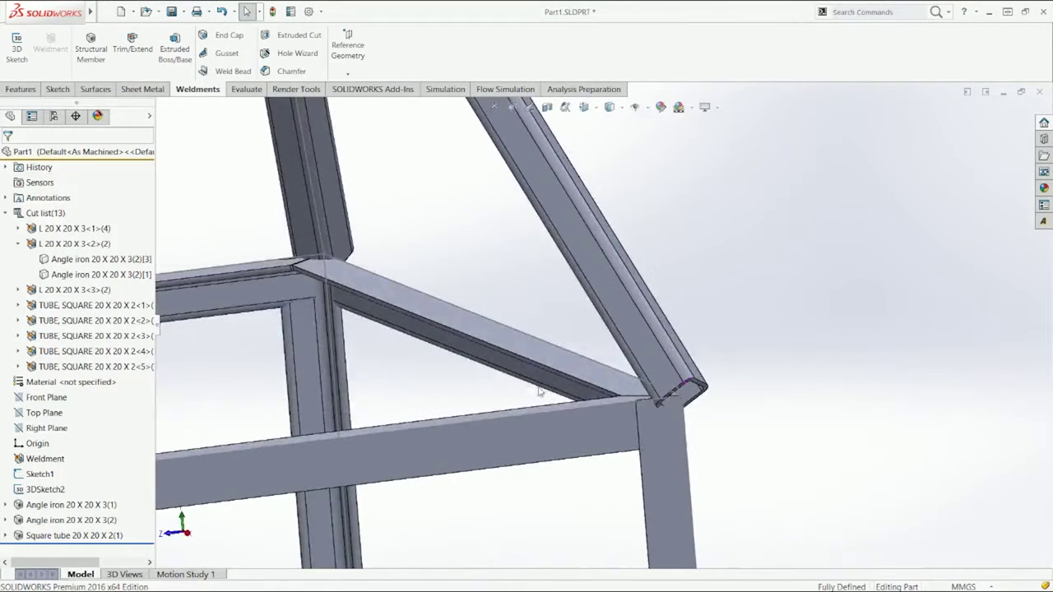
pyautogui.rightClick(70, 535)
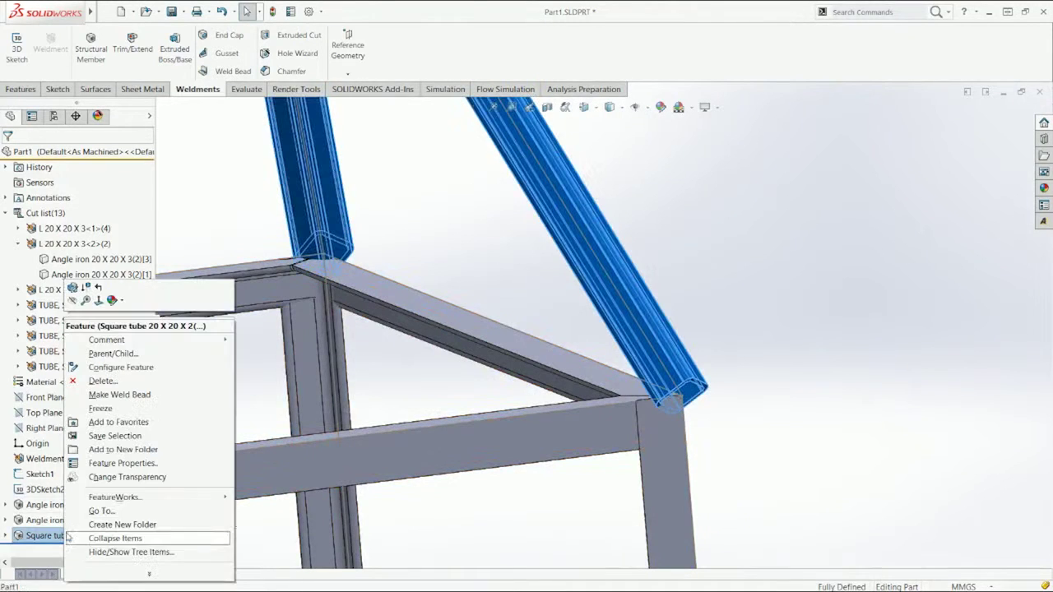
pyautogui.click(73, 288)
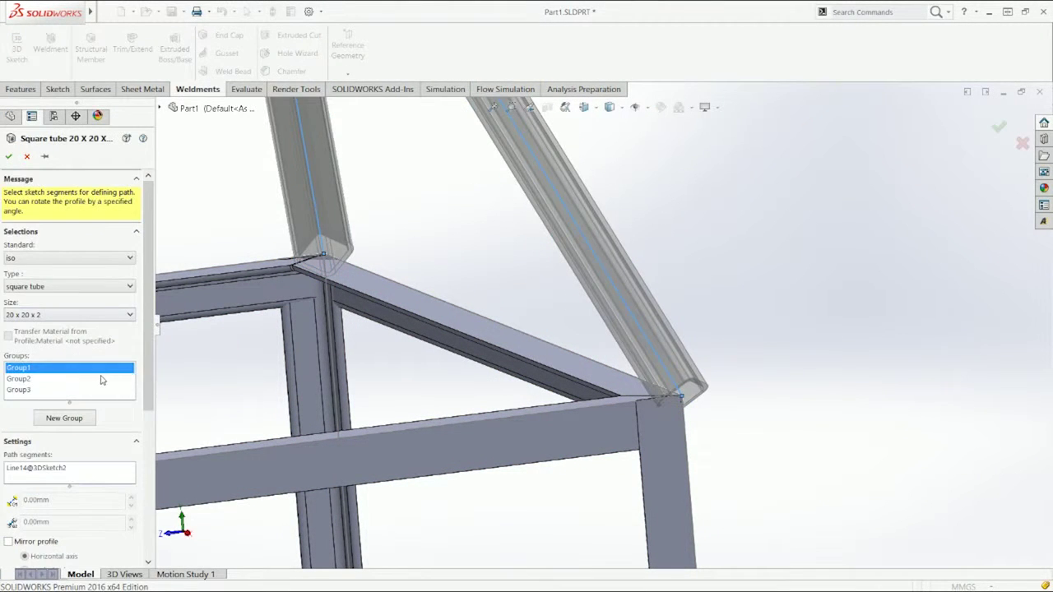
pyautogui.click(102, 379)
pyautogui.scroll(-10, 74, 494)
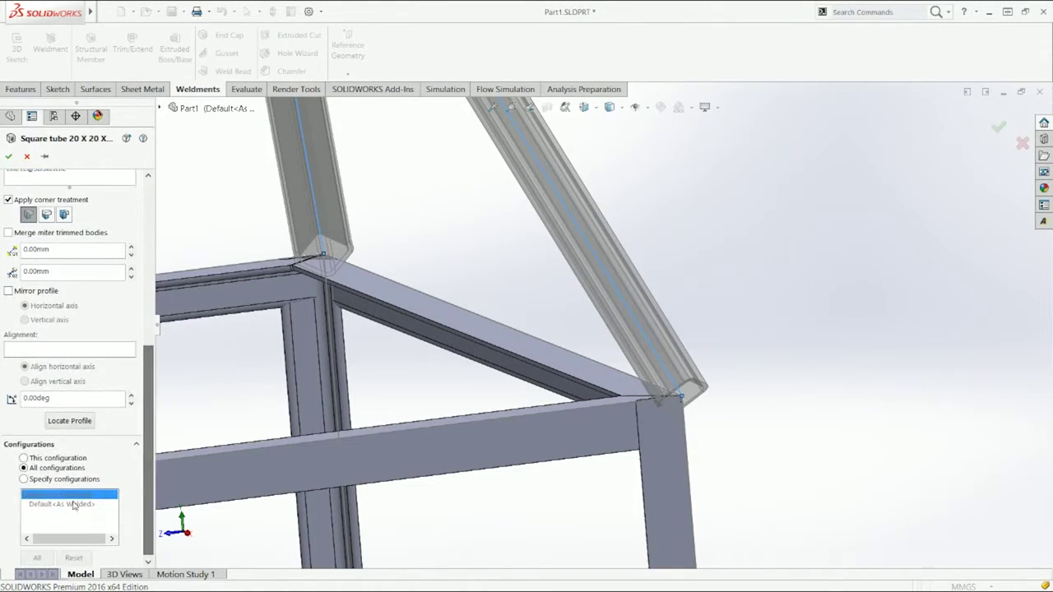
pyautogui.click(78, 419)
pyautogui.moveTo(615, 349); pyautogui.dragTo(610, 199, button='middle')
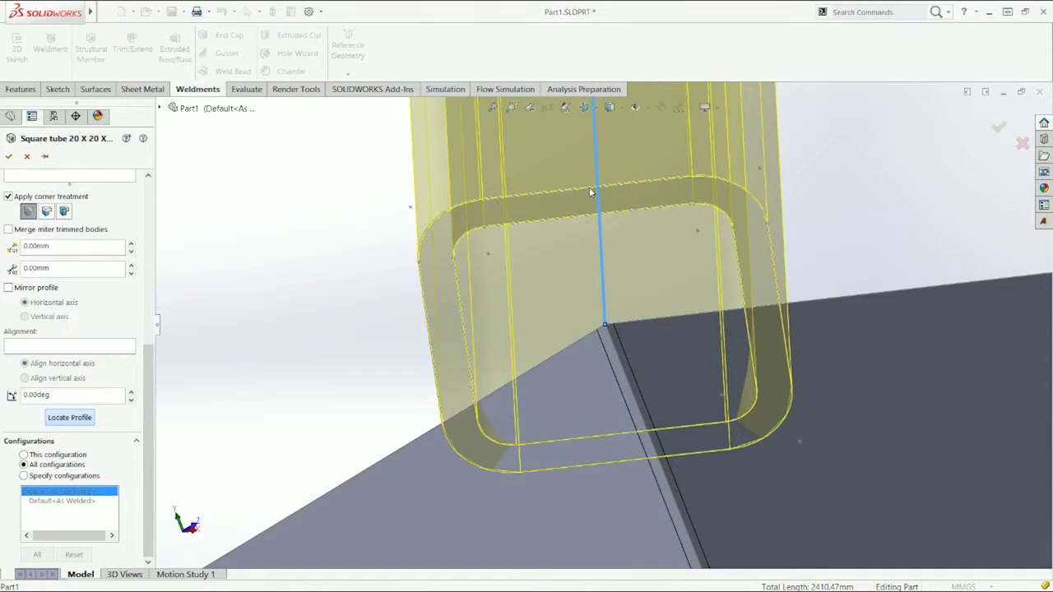
pyautogui.click(591, 192)
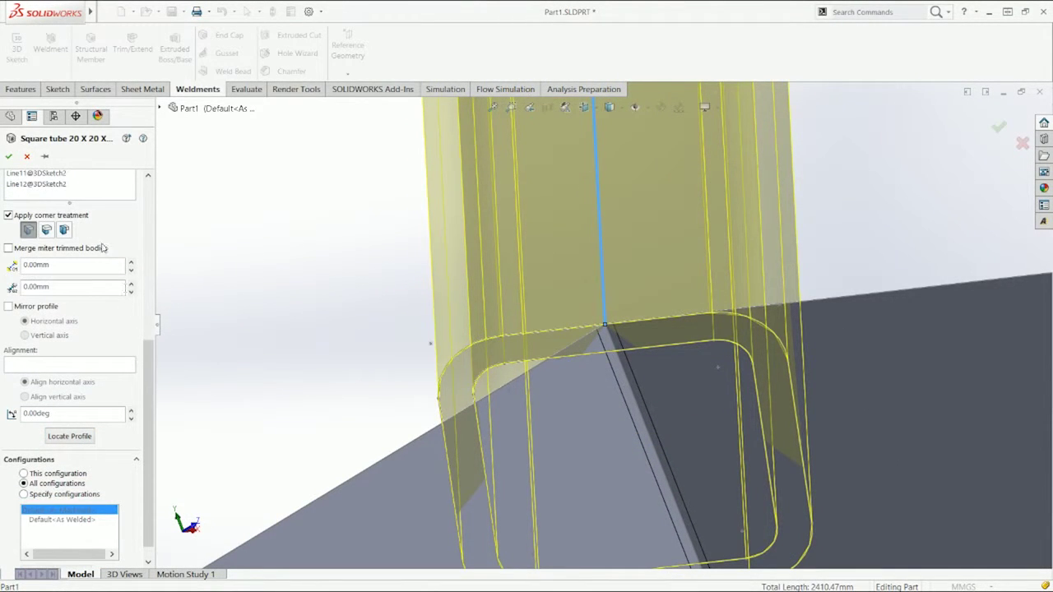
# Locate Group3's profile so its top-edge midpoint lies on the sloping sketch line, and accept the edited square tube member
pyautogui.scroll(5, 148, 346)
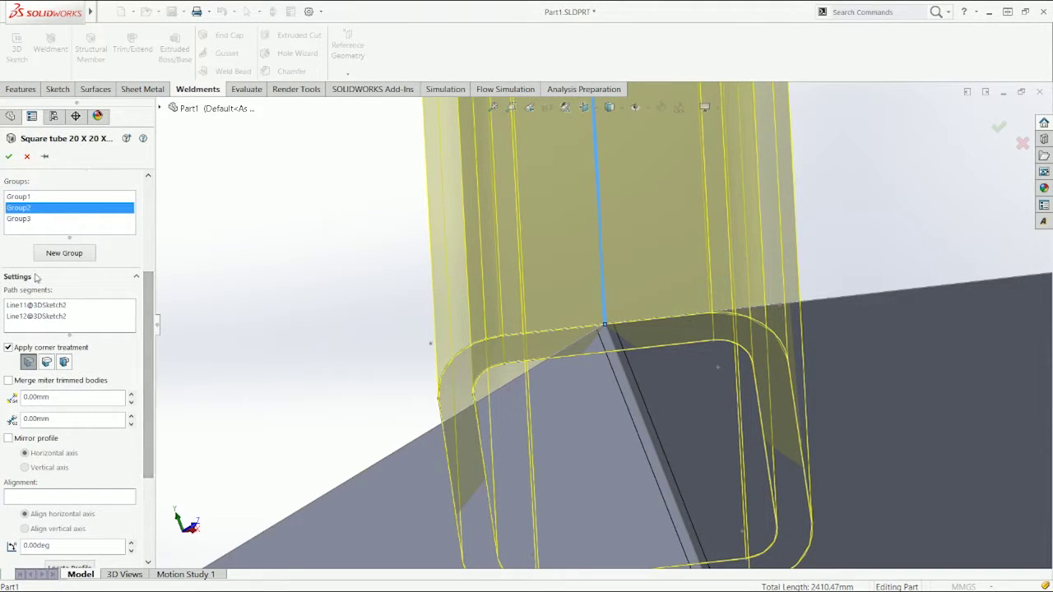
pyautogui.click(18, 219)
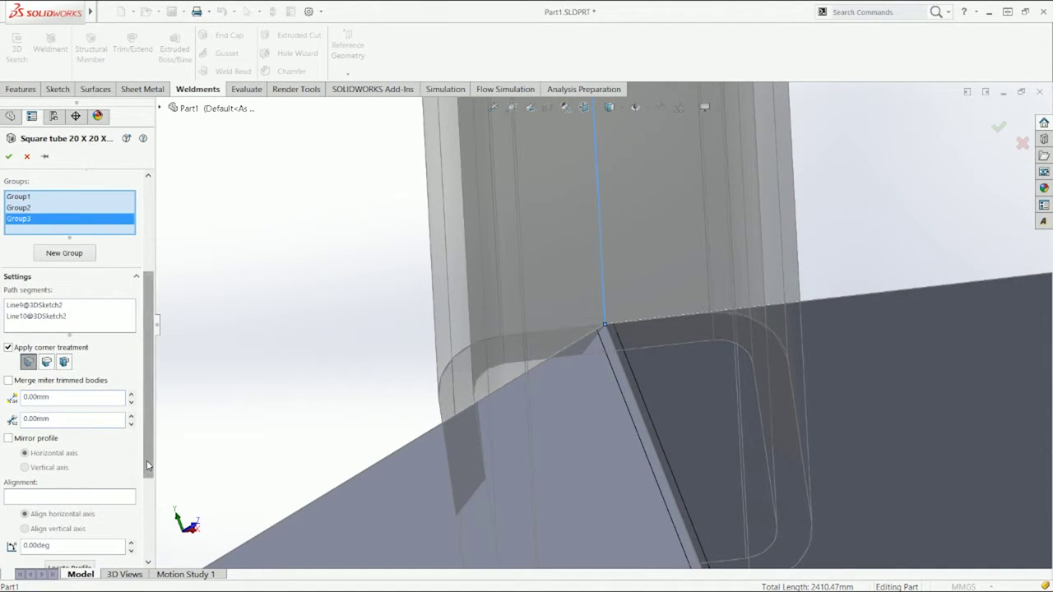
pyautogui.scroll(-3, 129, 472)
pyautogui.click(70, 474)
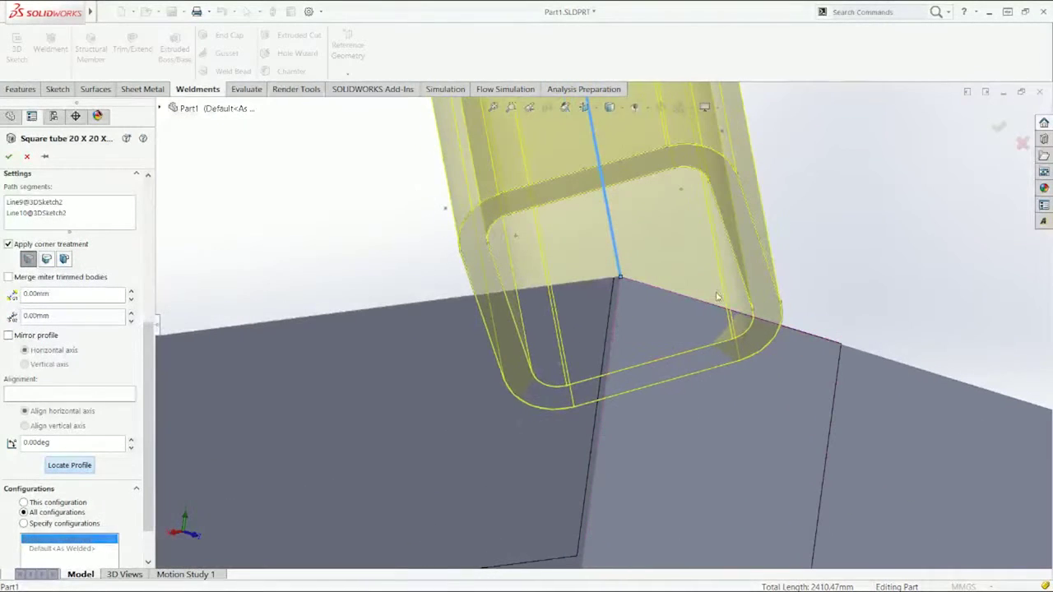
pyautogui.click(584, 172)
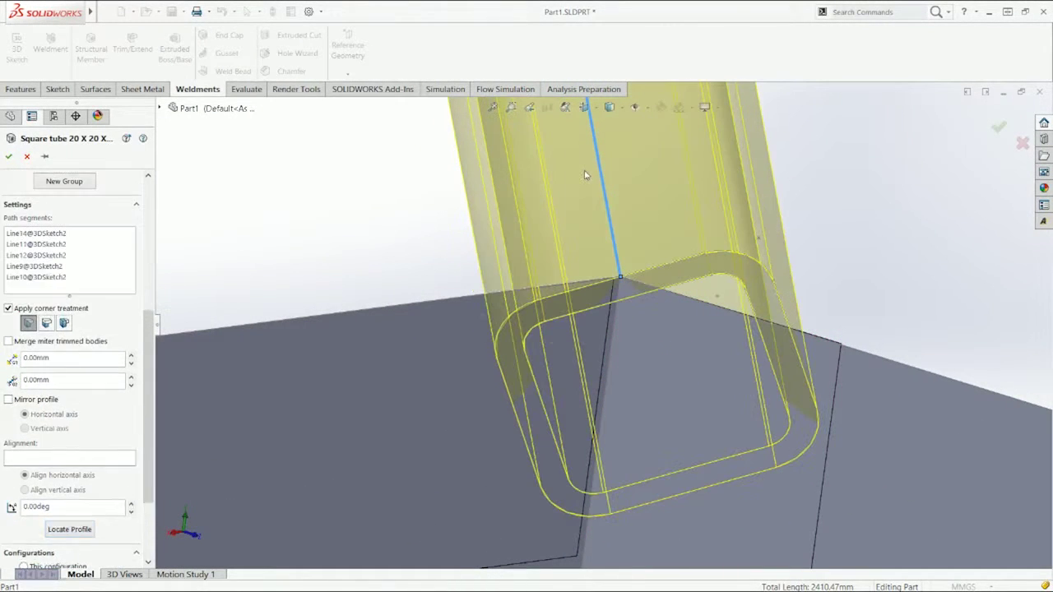
pyautogui.click(8, 157)
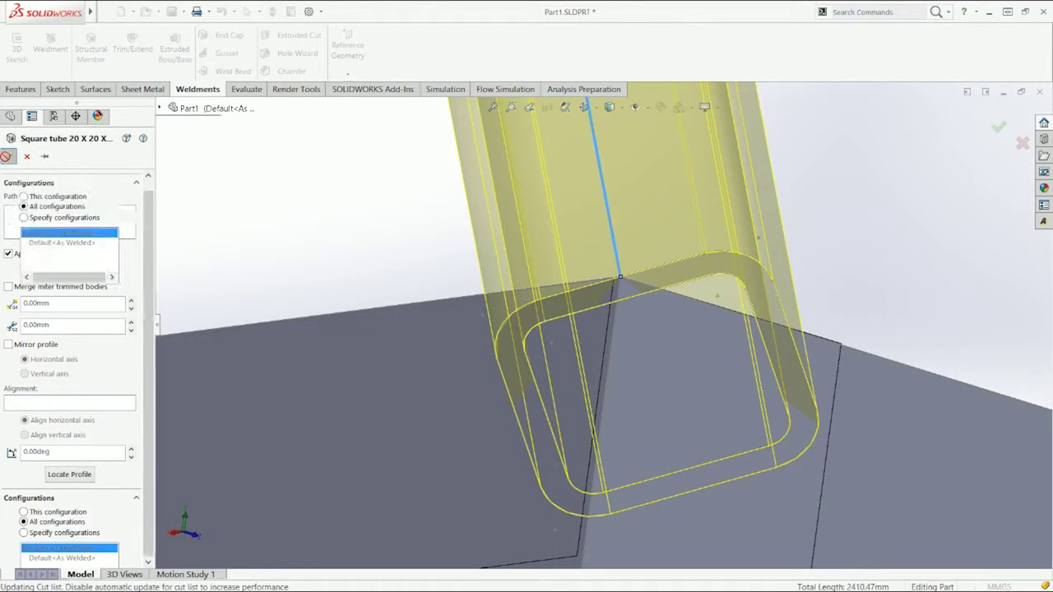
pyautogui.click(586, 111)
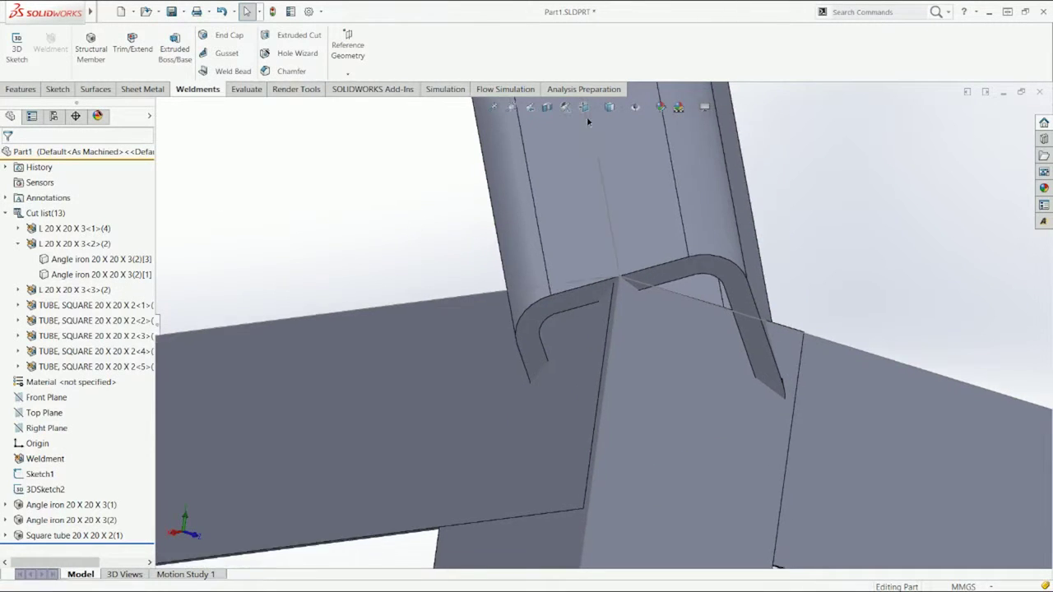
# Hide 3DSketch2 and Sketch1, and collapse the cut list
pyautogui.click(60, 490)
pyautogui.click(63, 473)
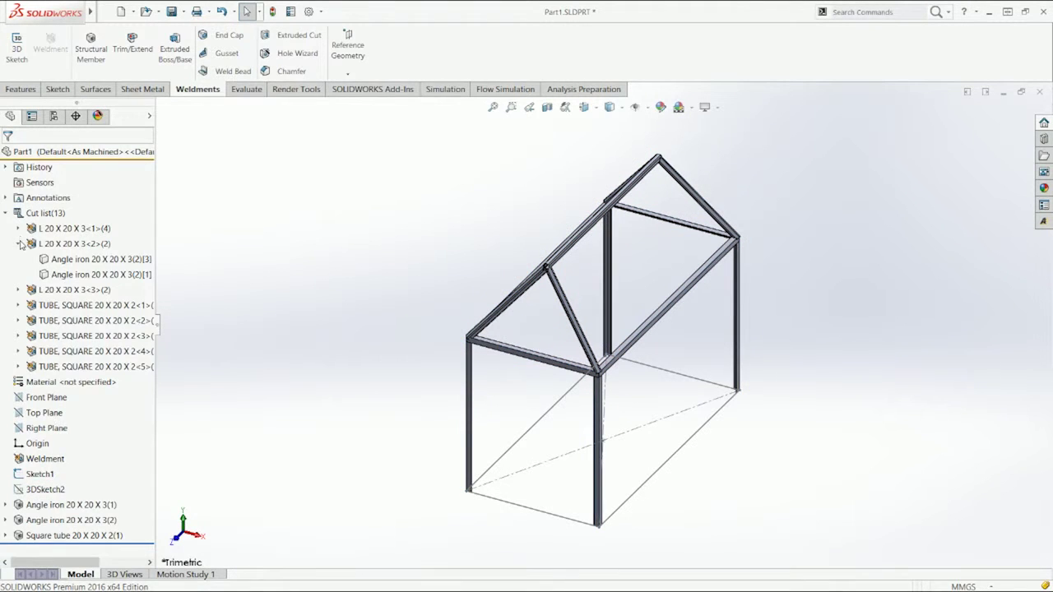
pyautogui.click(21, 245)
pyautogui.click(6, 214)
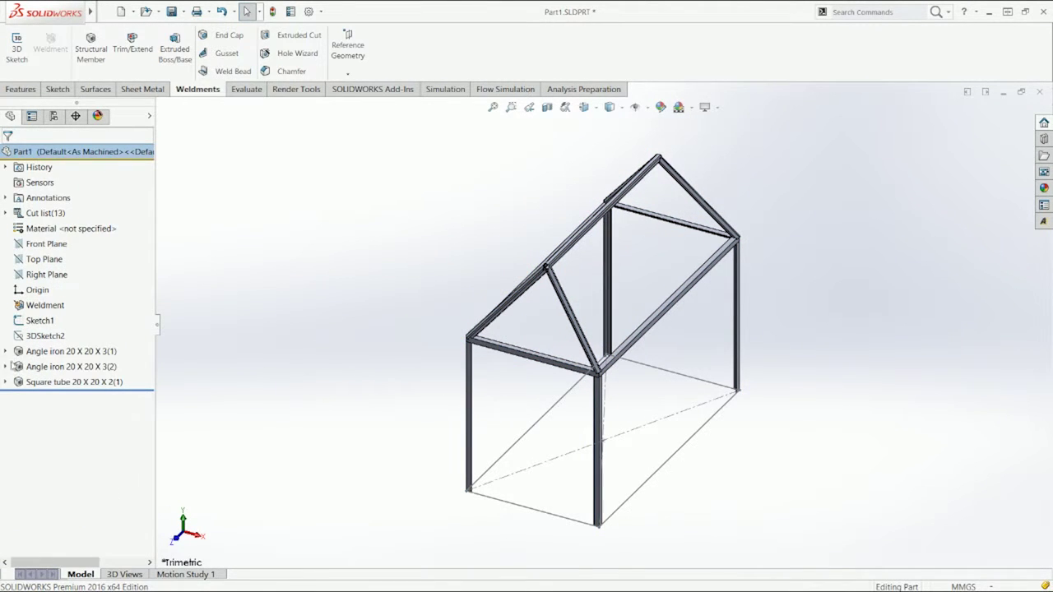
pyautogui.click(39, 321)
pyautogui.click(49, 292)
pyautogui.moveTo(729, 463); pyautogui.dragTo(717, 441, button='middle')
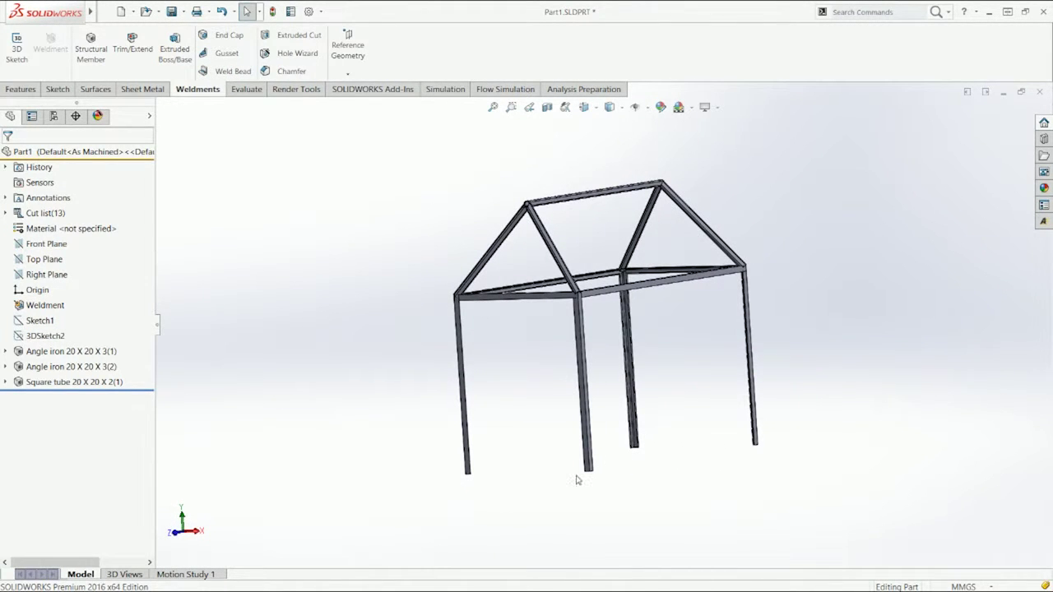
pyautogui.click(545, 297)
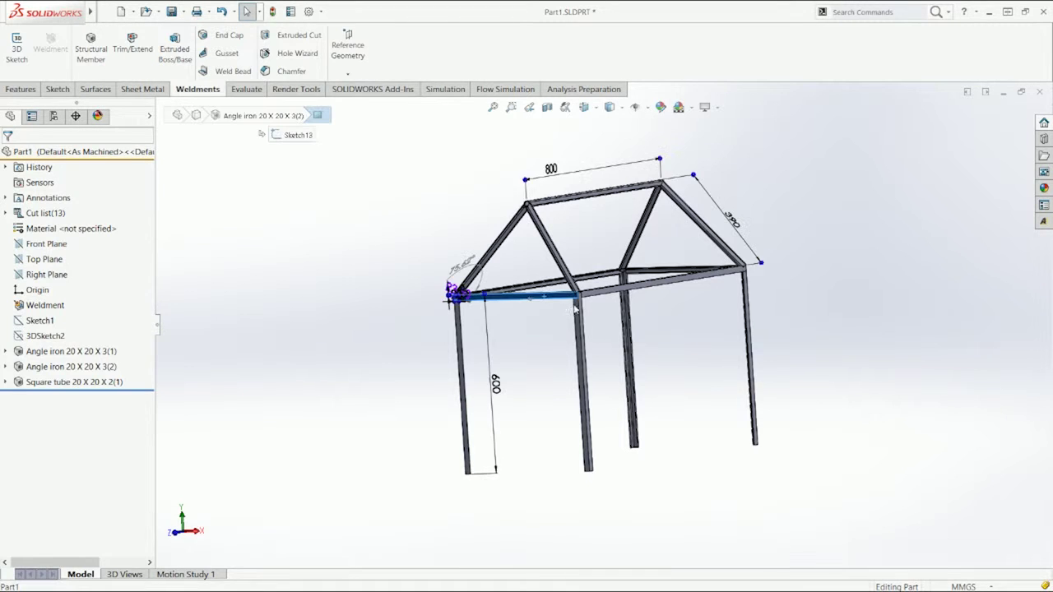
pyautogui.scroll(-2, 581, 304)
pyautogui.click(608, 330)
pyautogui.moveTo(599, 303); pyautogui.dragTo(586, 313, button='middle')
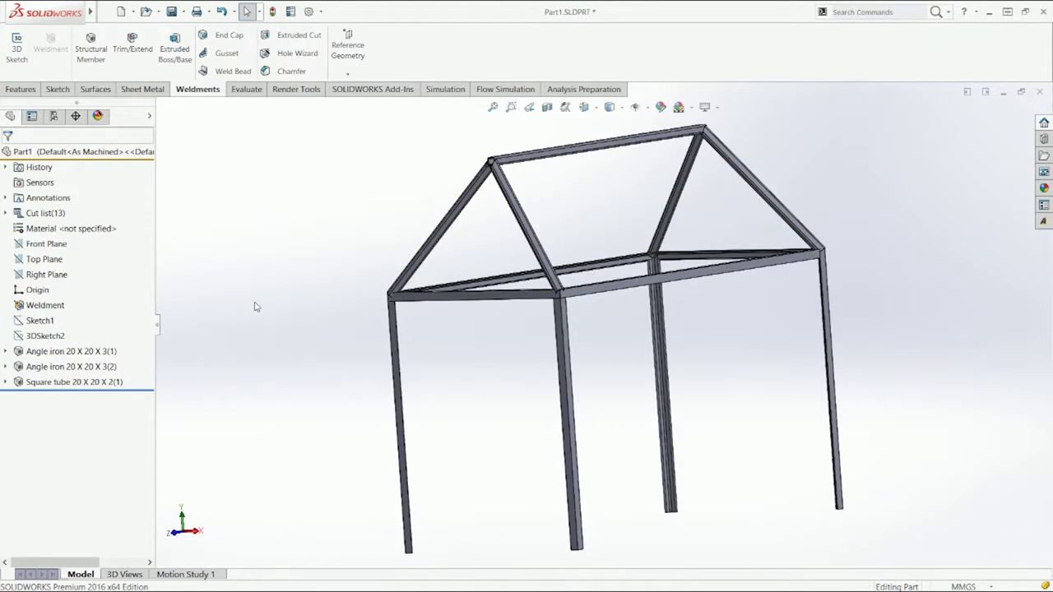
# Expand the cut list and its five square tube folders to list the individual tube bodies
pyautogui.click(6, 214)
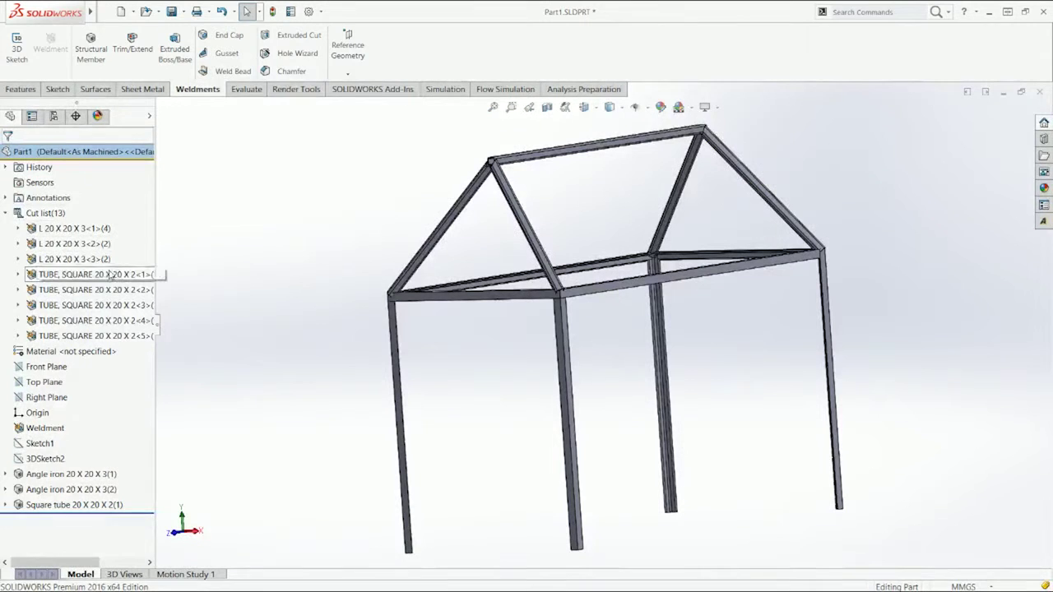
pyautogui.click(74, 275)
pyautogui.keyDown('shift'); pyautogui.click(83, 336); pyautogui.keyUp('shift')
pyautogui.rightClick(82, 337)
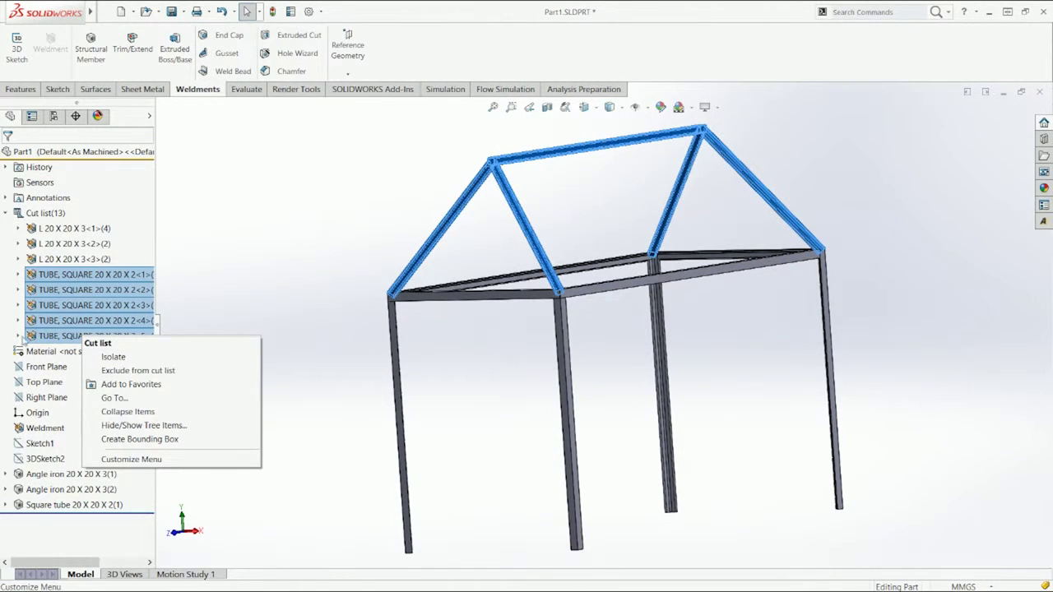
pyautogui.click(19, 277)
pyautogui.click(22, 308)
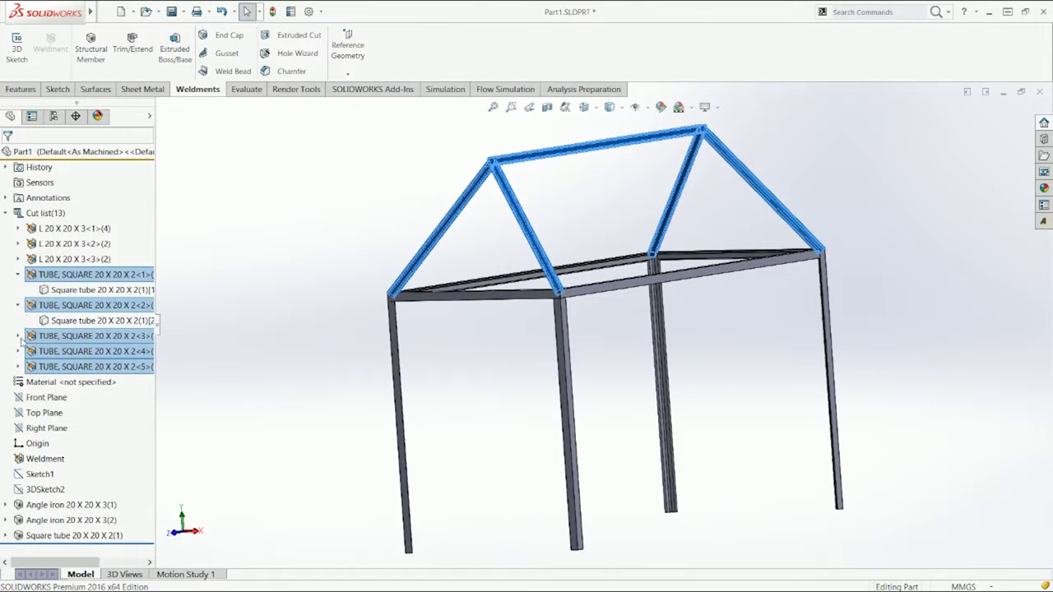
pyautogui.click(22, 338)
pyautogui.click(23, 368)
pyautogui.click(25, 399)
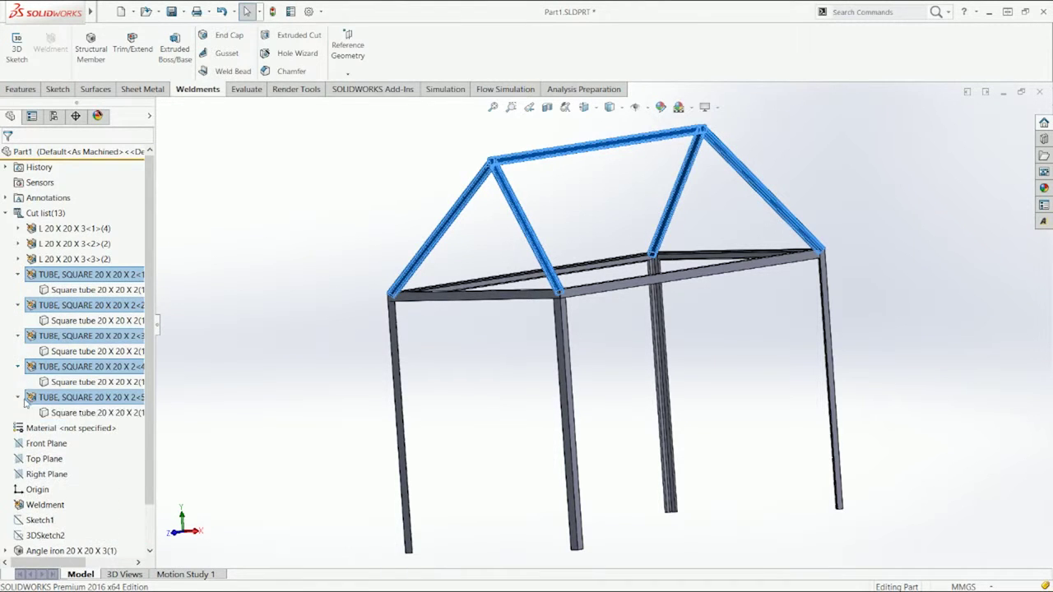
# Hide the five square tube roof bodies and collapse their cut list folders
pyautogui.click(78, 412)
pyautogui.keyDown('ctrl'); pyautogui.click(57, 382); pyautogui.keyUp('ctrl')
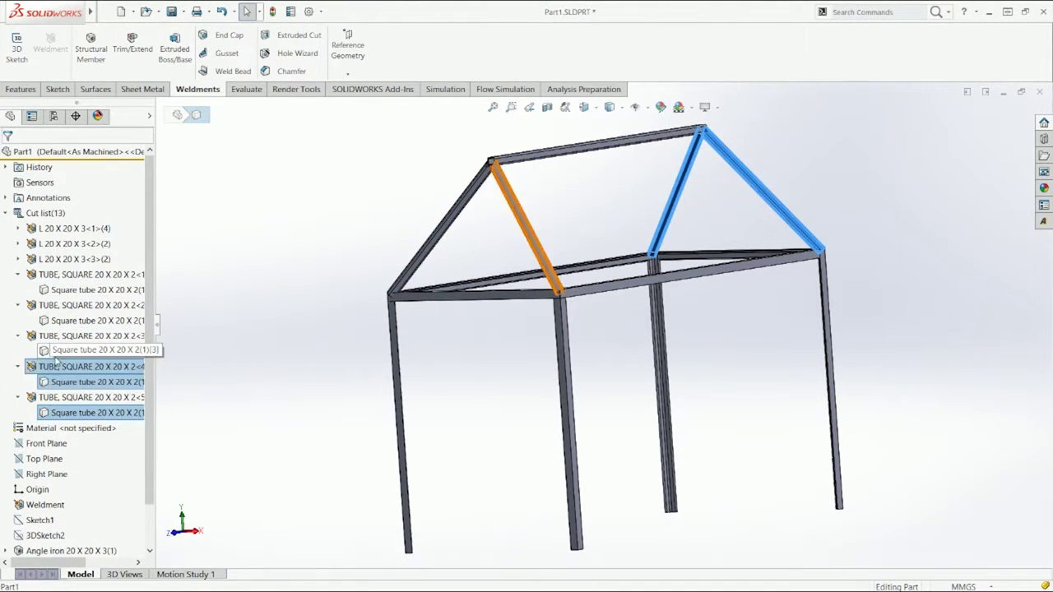
pyautogui.keyDown('ctrl'); pyautogui.click(58, 351); pyautogui.keyUp('ctrl')
pyautogui.keyDown('ctrl'); pyautogui.click(57, 320); pyautogui.keyUp('ctrl')
pyautogui.keyDown('ctrl'); pyautogui.click(62, 289); pyautogui.keyUp('ctrl')
pyautogui.click(65, 278)
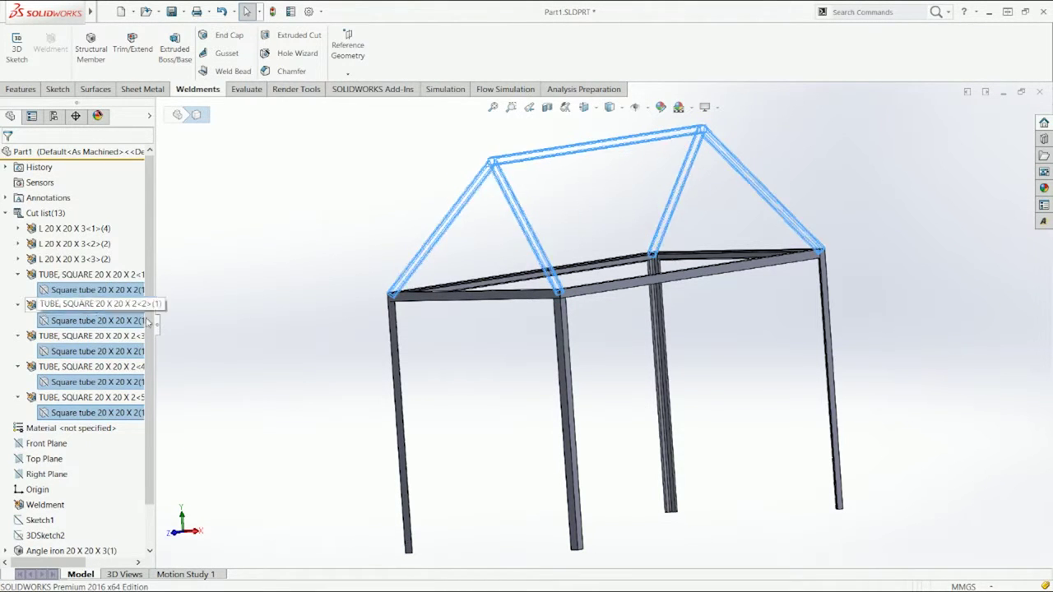
pyautogui.click(292, 290)
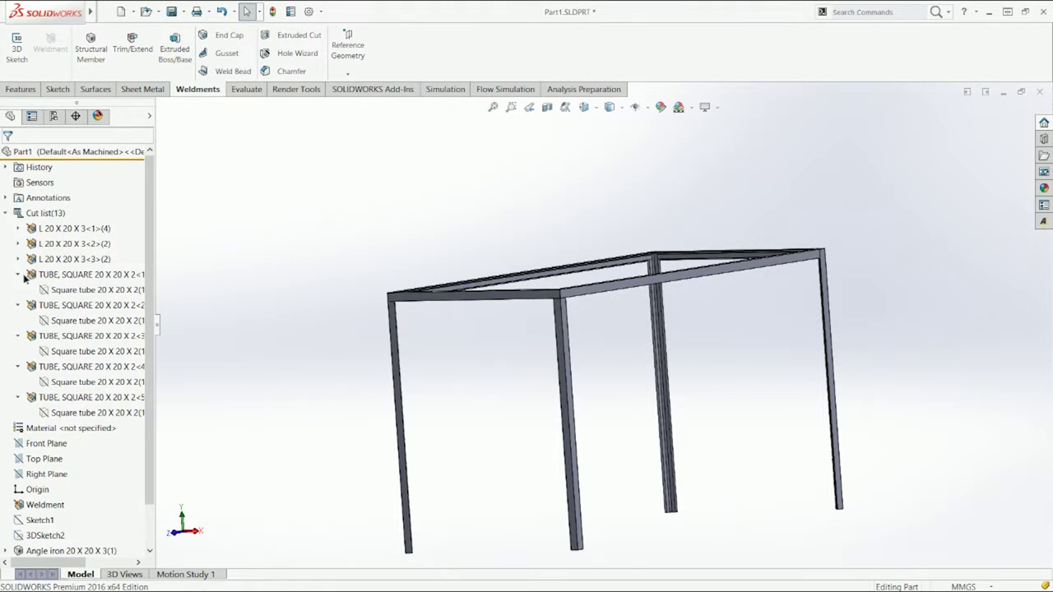
pyautogui.click(18, 275)
pyautogui.click(18, 290)
pyautogui.click(18, 306)
pyautogui.click(18, 321)
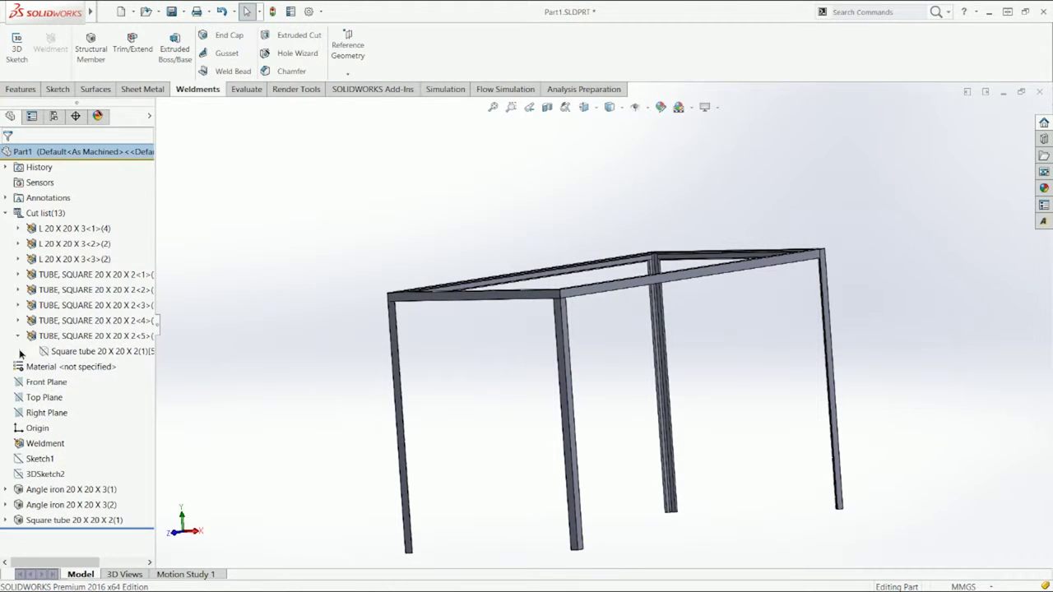
pyautogui.click(18, 337)
# Start Trim/Extend for the joints between the angle iron posts and the upper rectangle
pyautogui.moveTo(399, 337); pyautogui.dragTo(396, 380, button='middle')
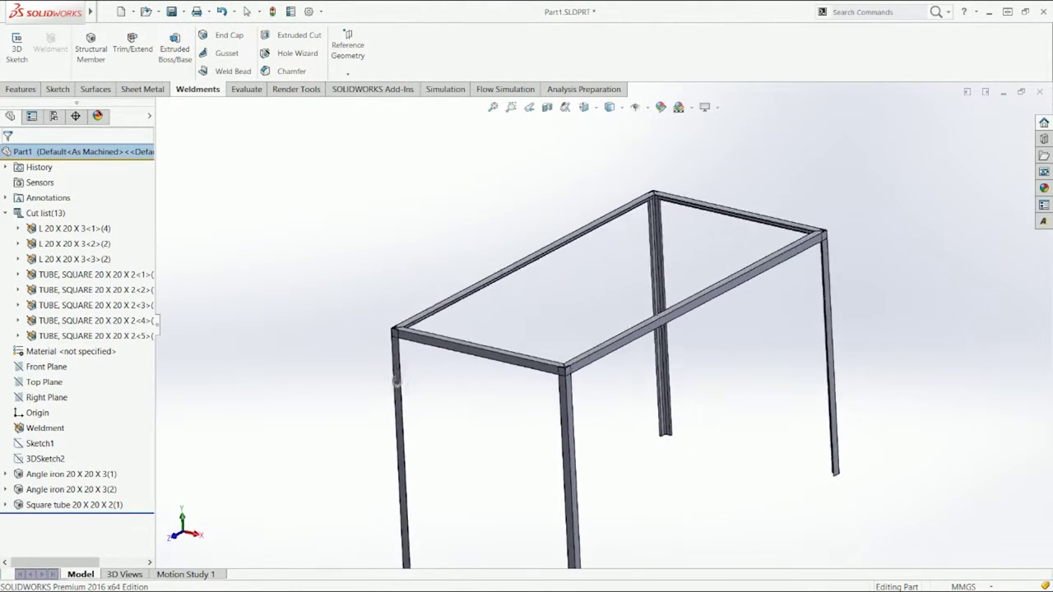
pyautogui.scroll(-8, 396, 380)
pyautogui.moveTo(496, 325); pyautogui.dragTo(486, 292, button='middle')
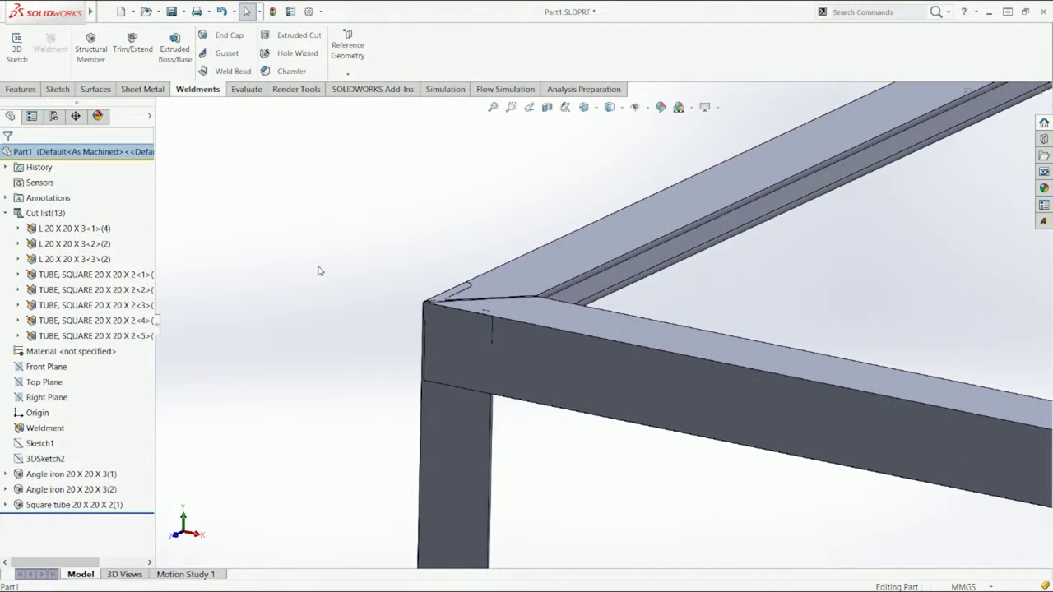
pyautogui.click(141, 66)
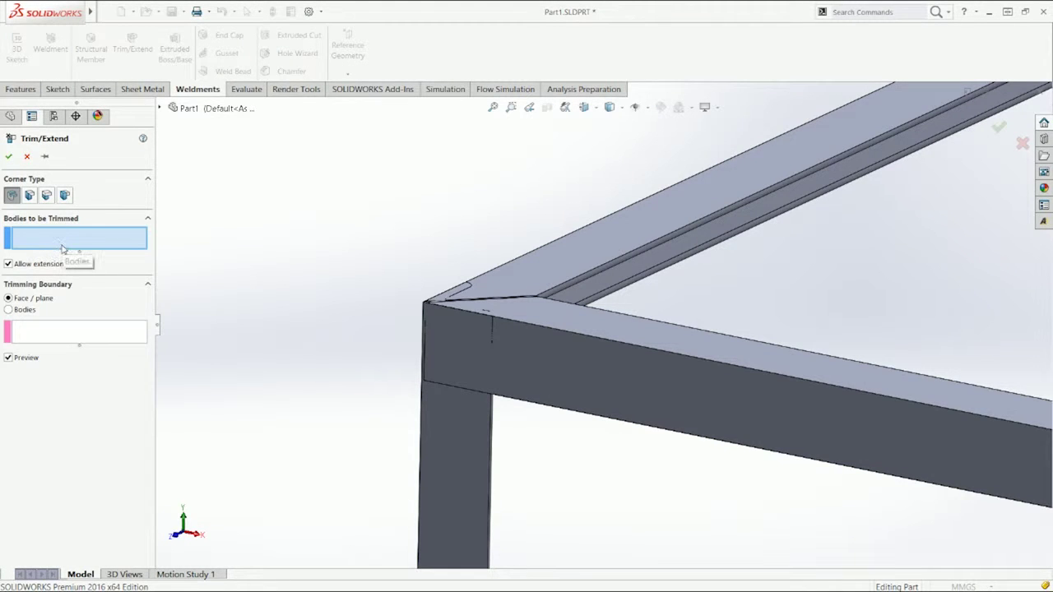
pyautogui.click(449, 459)
pyautogui.scroll(5, 494, 454)
pyautogui.scroll(-3, 749, 393)
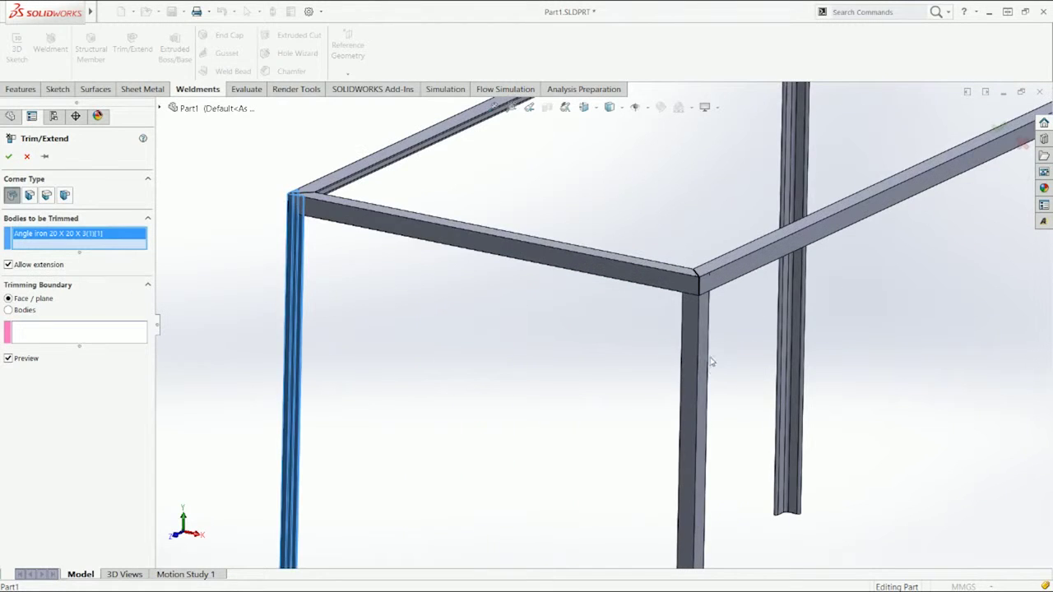
pyautogui.click(698, 346)
pyautogui.scroll(3, 745, 346)
pyautogui.scroll(-3, 784, 283)
pyautogui.click(767, 223)
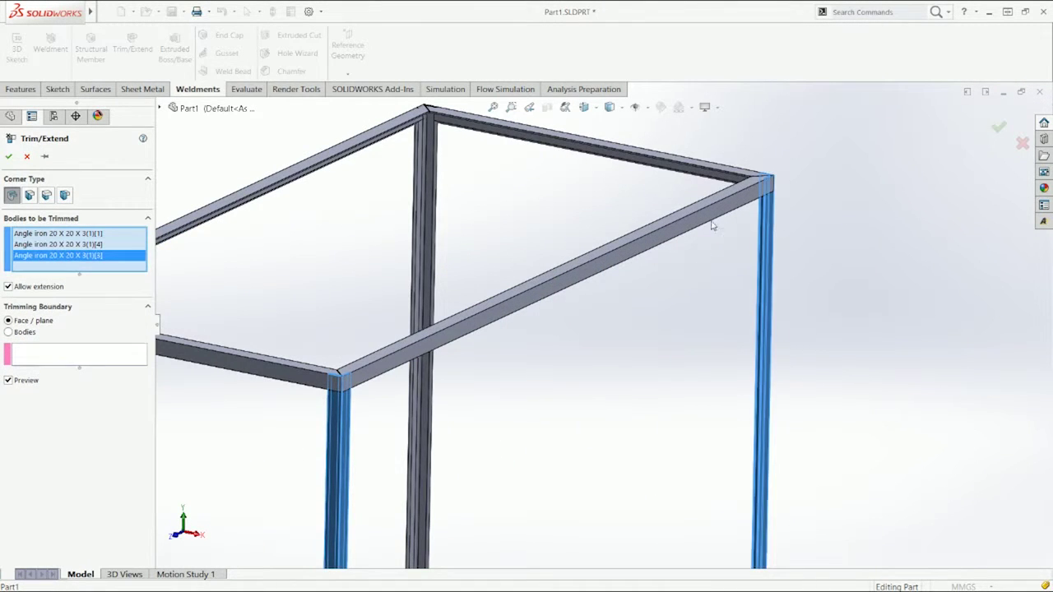
pyautogui.click(426, 205)
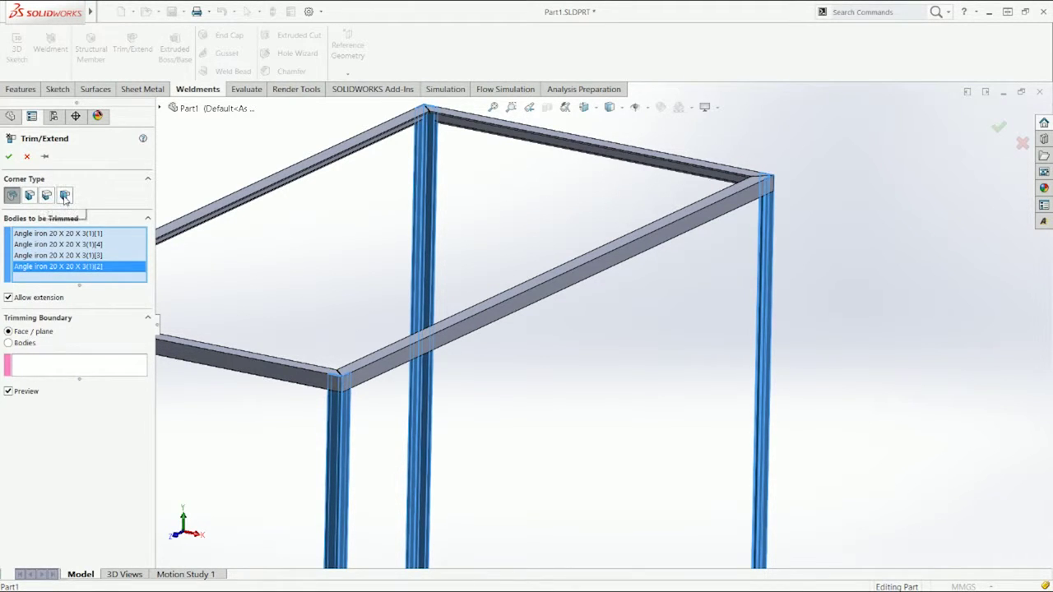
pyautogui.press('z')
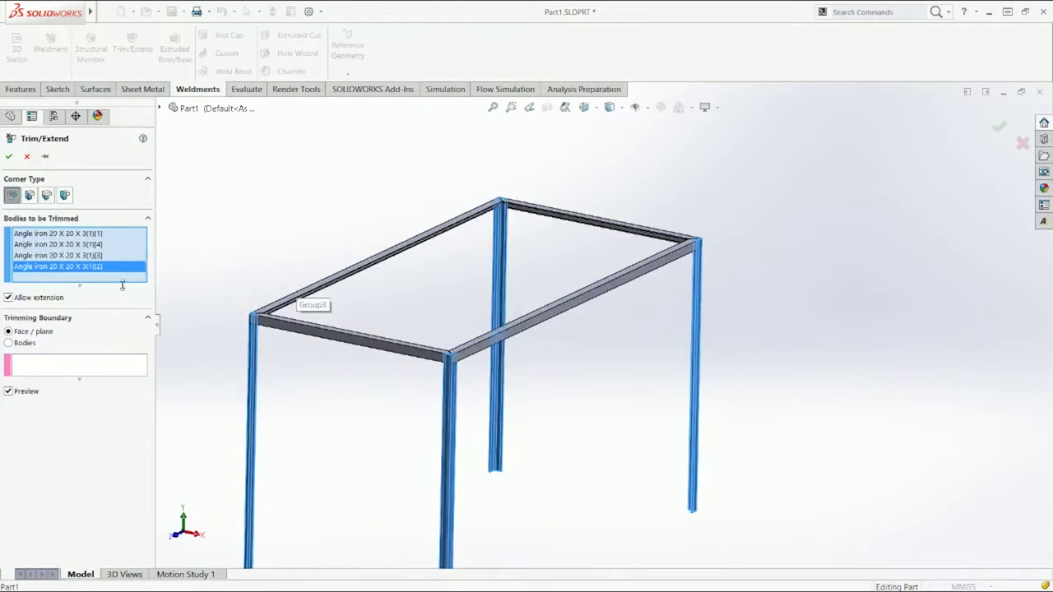
pyautogui.click(45, 196)
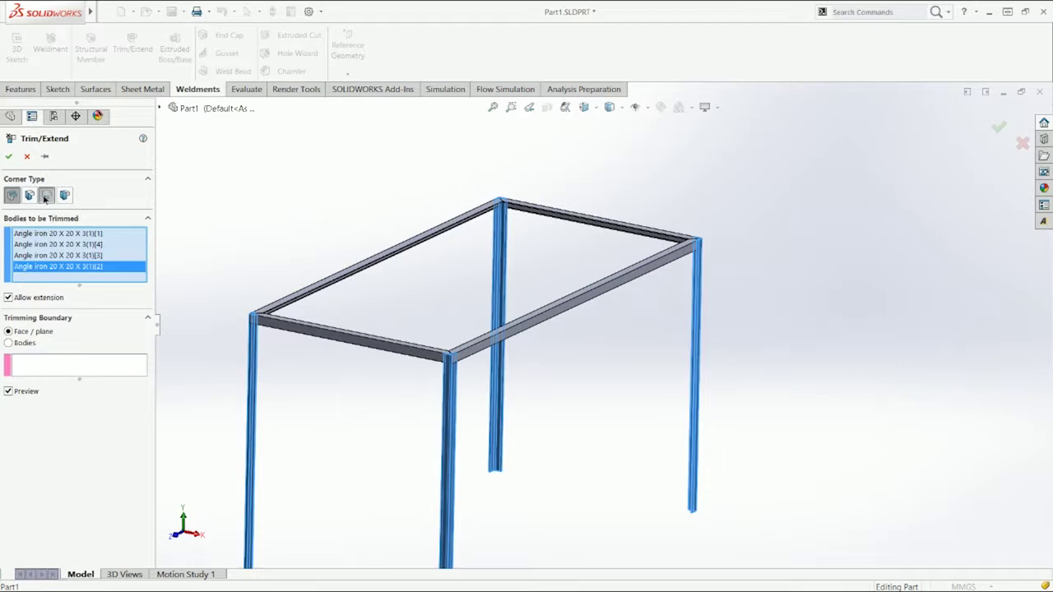
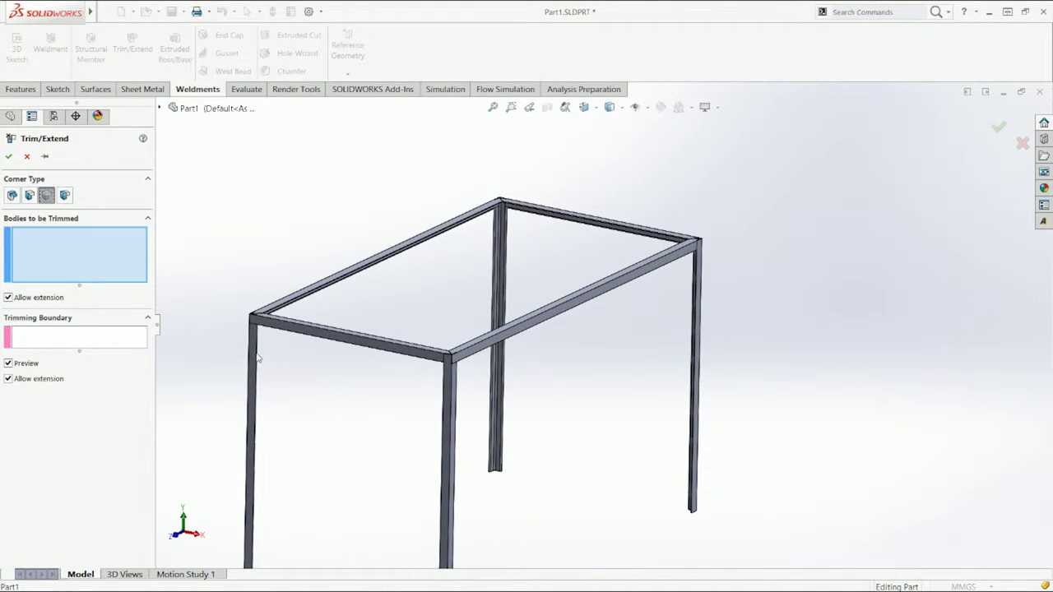
pyautogui.click(12, 197)
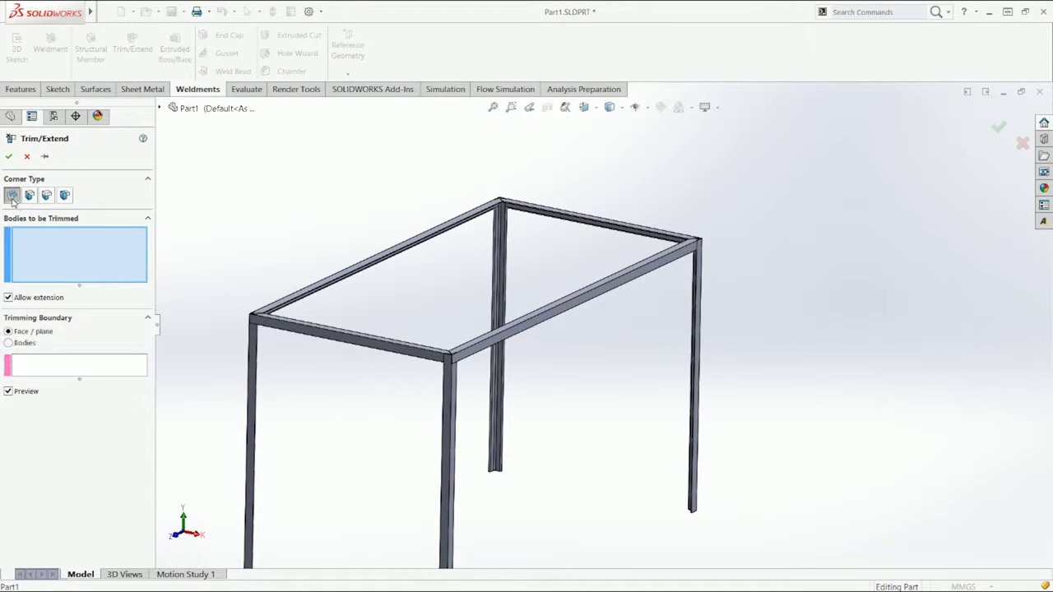
# Choose the four vertical angle iron posts as the bodies to be trimmed, with their extension not allowed
pyautogui.click(254, 346)
pyautogui.click(445, 381)
pyautogui.click(500, 271)
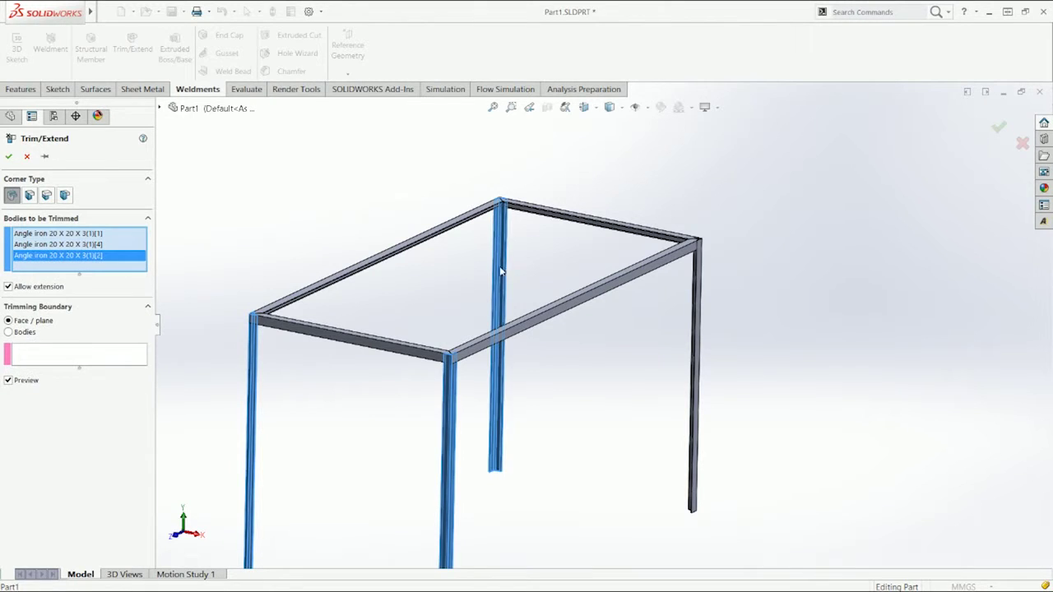
pyautogui.click(695, 307)
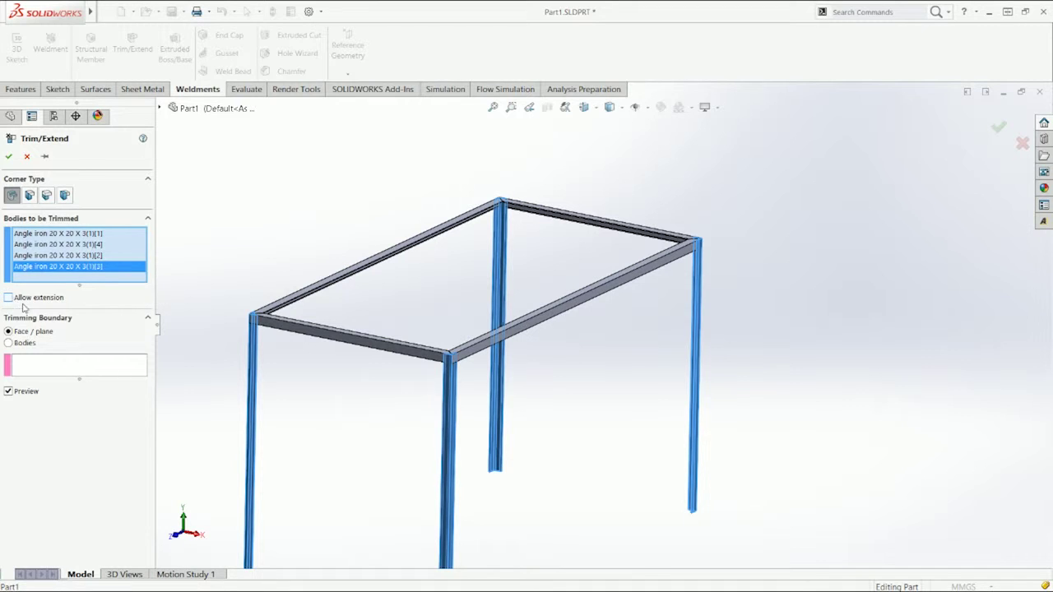
# Set the trimming boundary to Bodies and pick the four angle irons of the upper rectangle
pyautogui.scroll(-10, 280, 325)
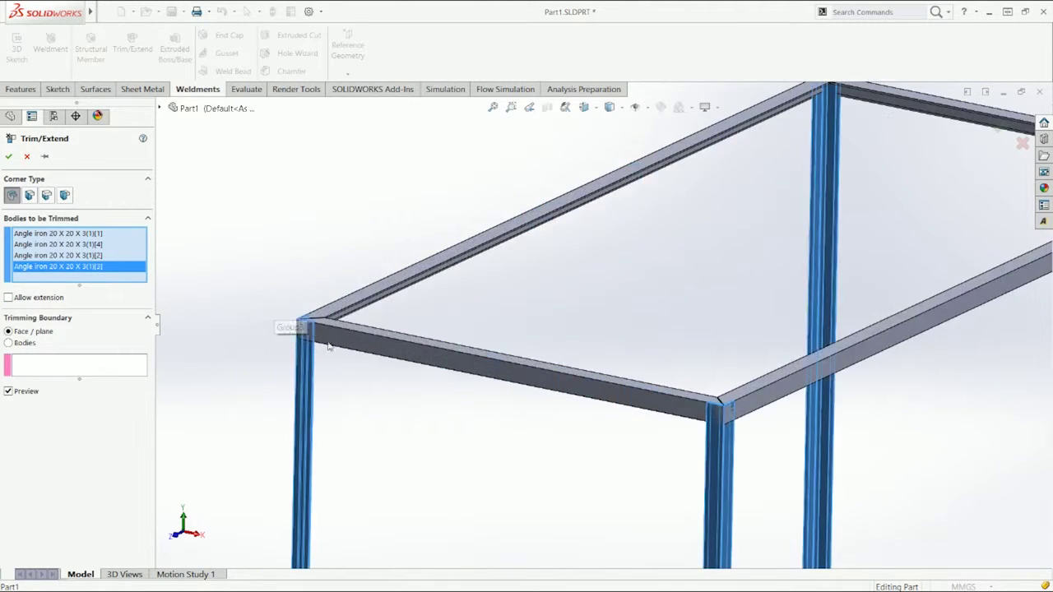
pyautogui.scroll(3, 556, 307)
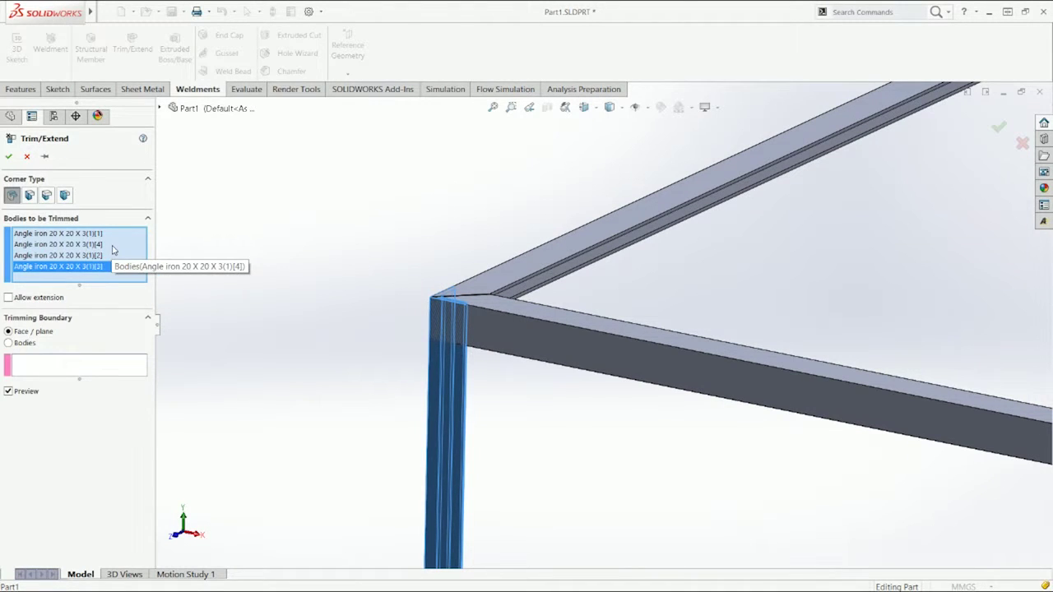
pyautogui.click(79, 368)
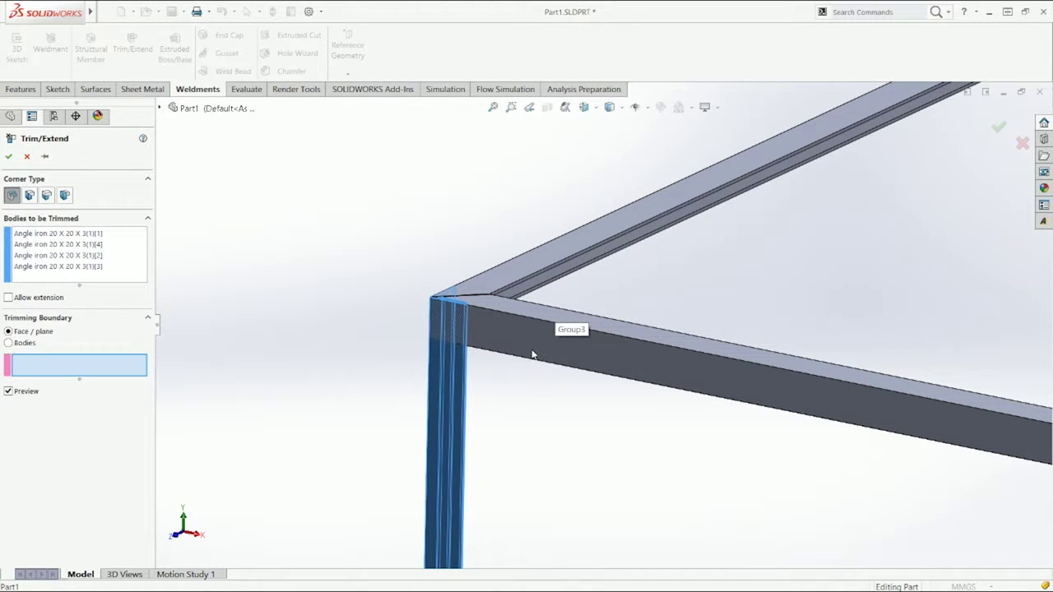
pyautogui.scroll(5, 522, 356)
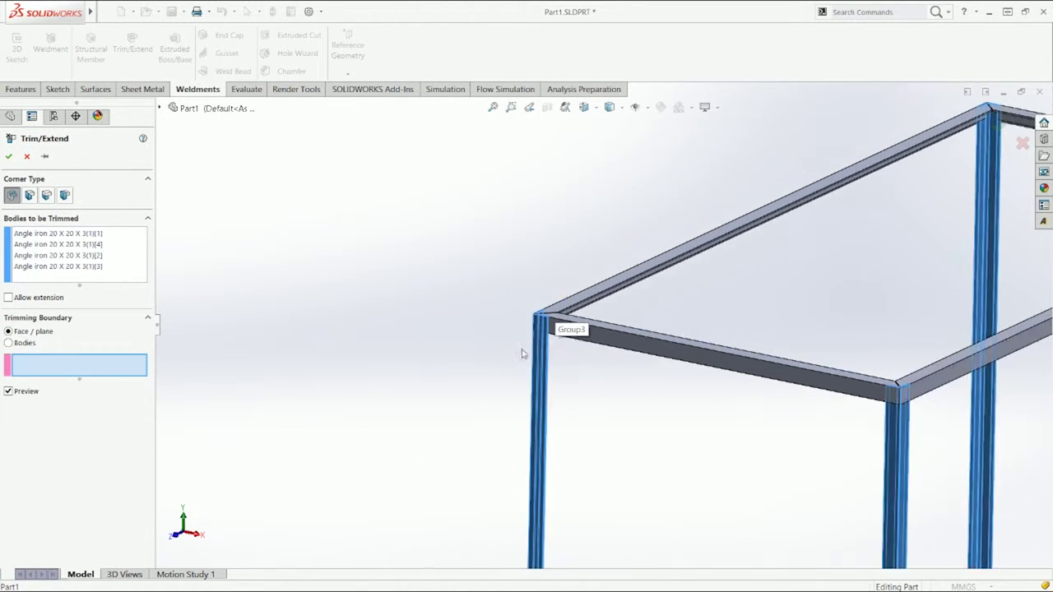
pyautogui.scroll(-4, 732, 285)
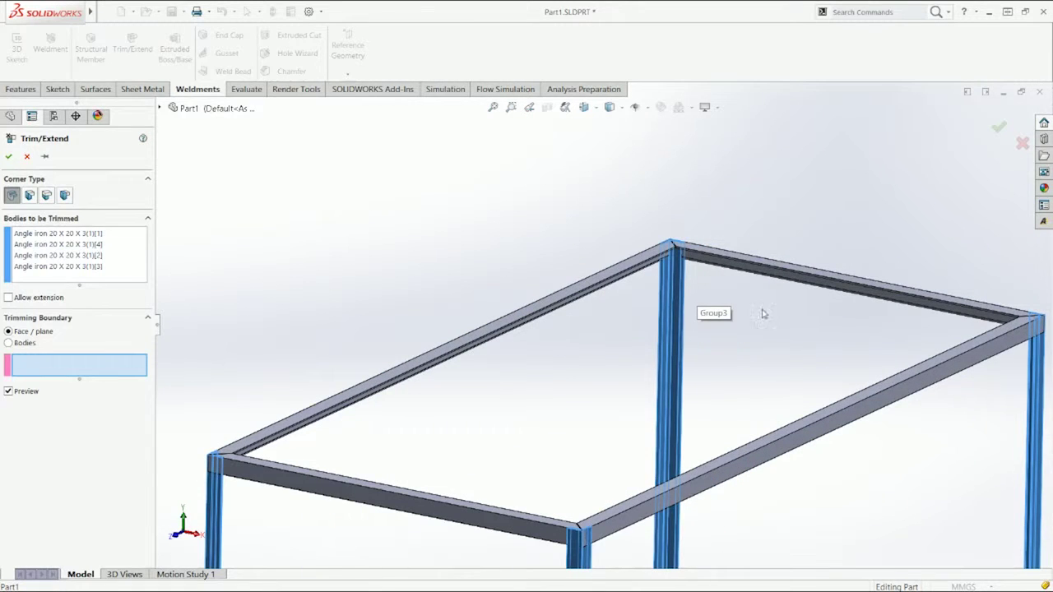
pyautogui.scroll(2, 359, 513)
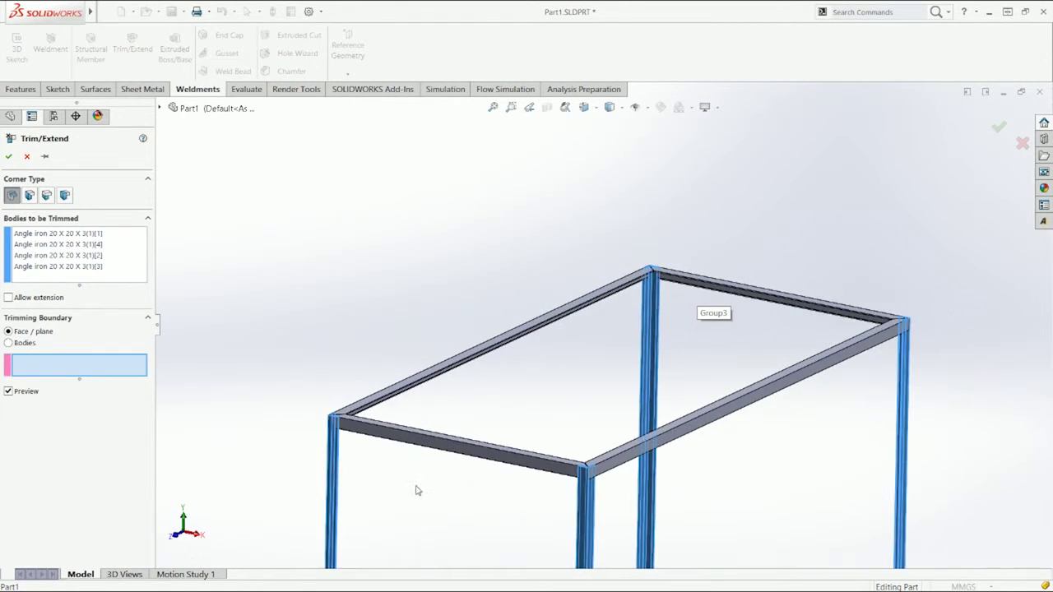
pyautogui.click(29, 344)
pyautogui.click(393, 431)
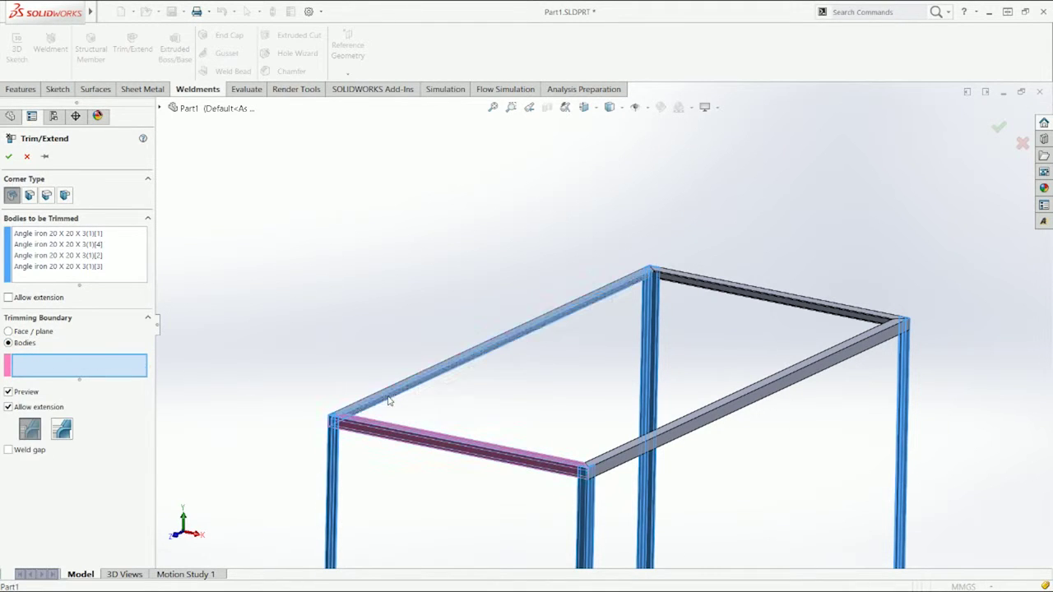
pyautogui.click(390, 401)
pyautogui.click(806, 306)
pyautogui.click(815, 367)
# Move the Body 5 and Body 6 keep callouts apart so they no longer overlap
pyautogui.scroll(-4, 708, 494)
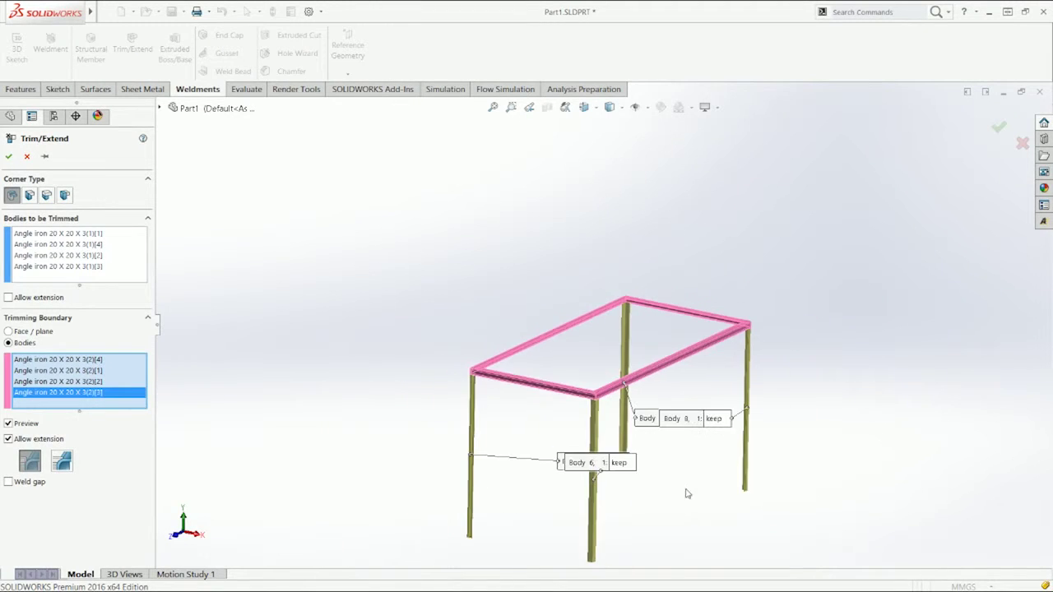
pyautogui.scroll(4, 570, 459)
pyautogui.moveTo(572, 424); pyautogui.dragTo(436, 360)
pyautogui.moveTo(598, 423); pyautogui.dragTo(566, 442)
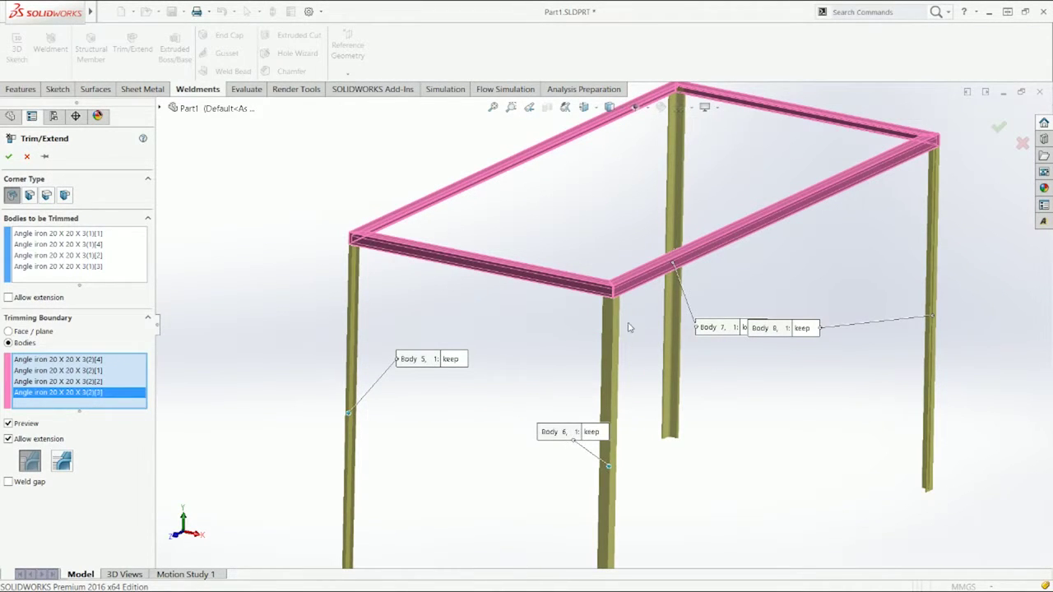
# Try the simple and coped cut options on the joint between a post and the upper rectangle
pyautogui.scroll(10, 629, 327)
pyautogui.moveTo(692, 186); pyautogui.dragTo(790, 172, button='middle')
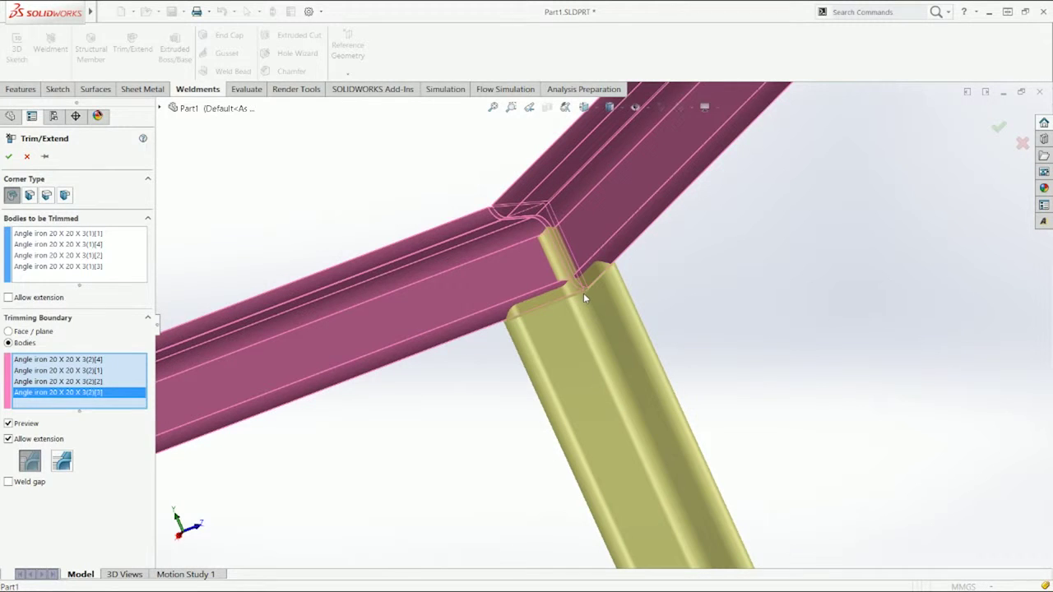
pyautogui.scroll(5, 583, 293)
pyautogui.moveTo(584, 293)
pyautogui.mouseDown(button='middle')
pyautogui.moveTo(628, 301)
pyautogui.moveTo(630, 266)
pyautogui.moveTo(586, 280)
pyautogui.mouseUp(button='middle')
pyautogui.click(27, 464)
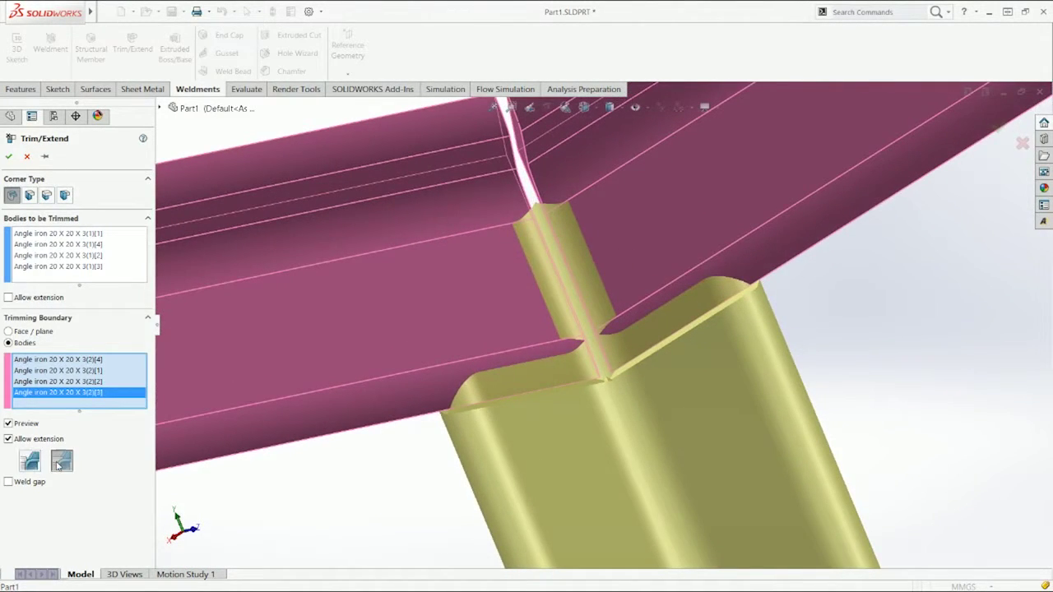
# Compare the two cut types for the leg trim, then apply Trim/Extend using the simple cut between bodies
pyautogui.click(59, 462)
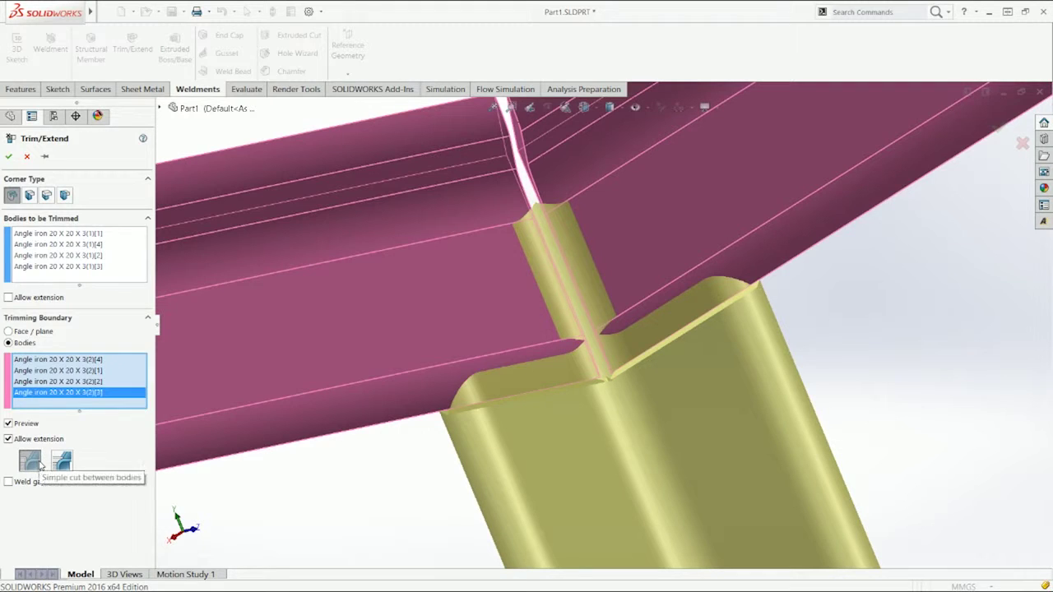
pyautogui.click(41, 466)
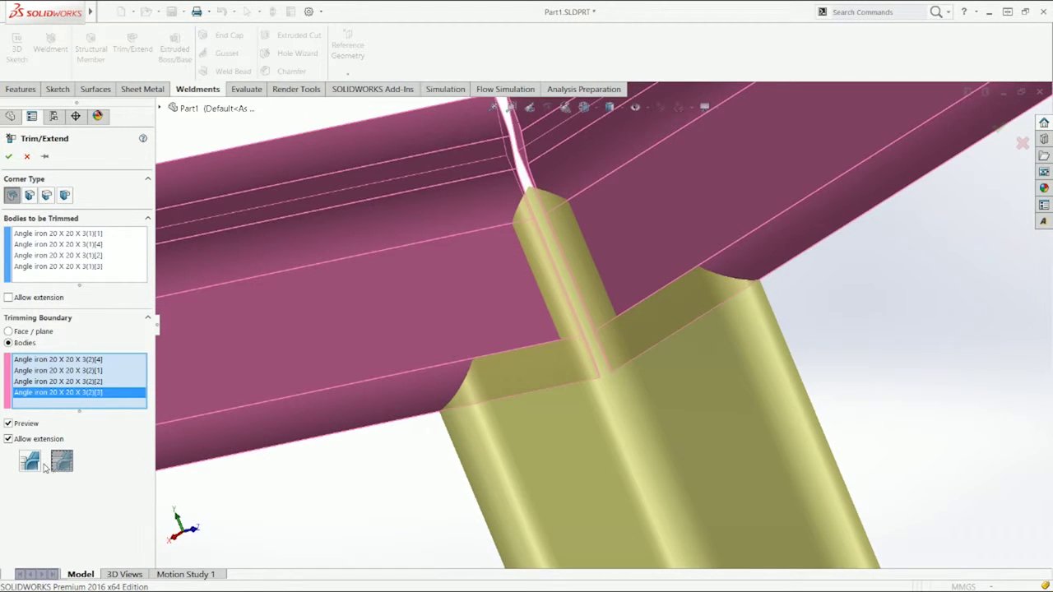
pyautogui.click(62, 461)
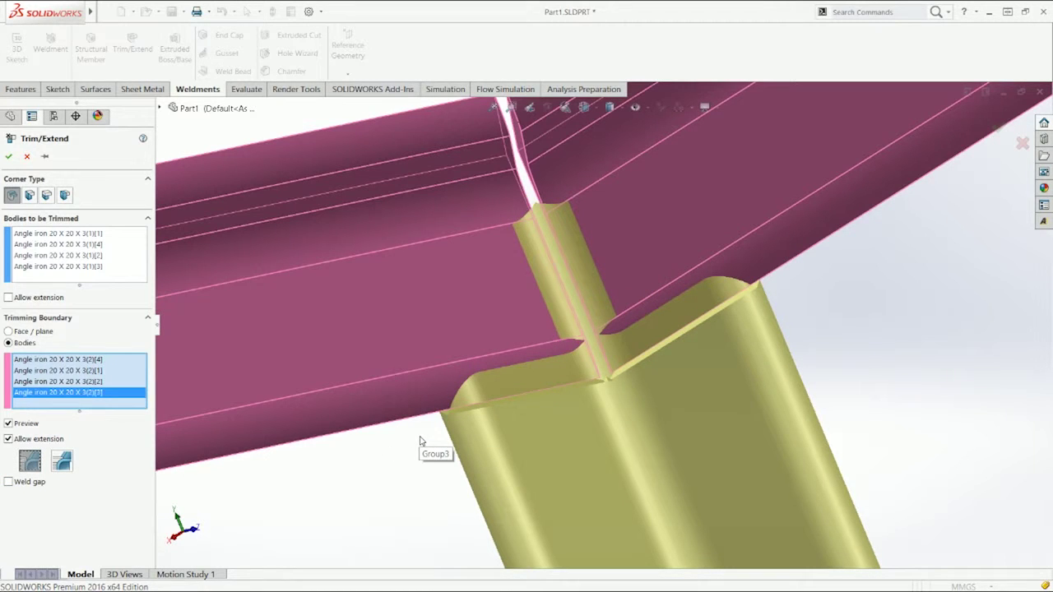
pyautogui.click(8, 156)
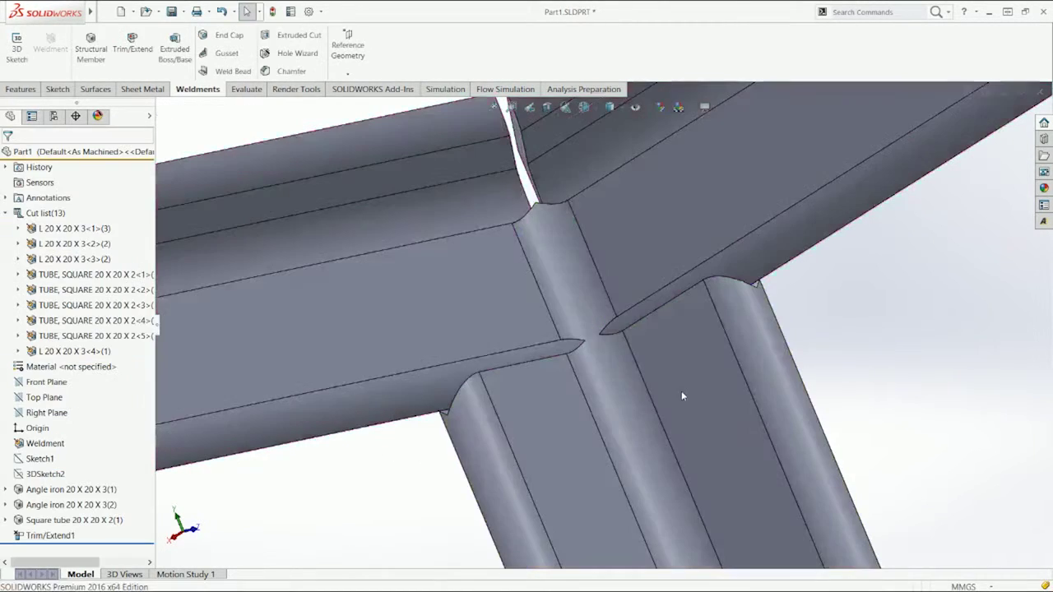
# Isolate the trimmed angle-iron leg body, examine the cut shape at its upper end, and exit isolation
pyautogui.click(680, 389)
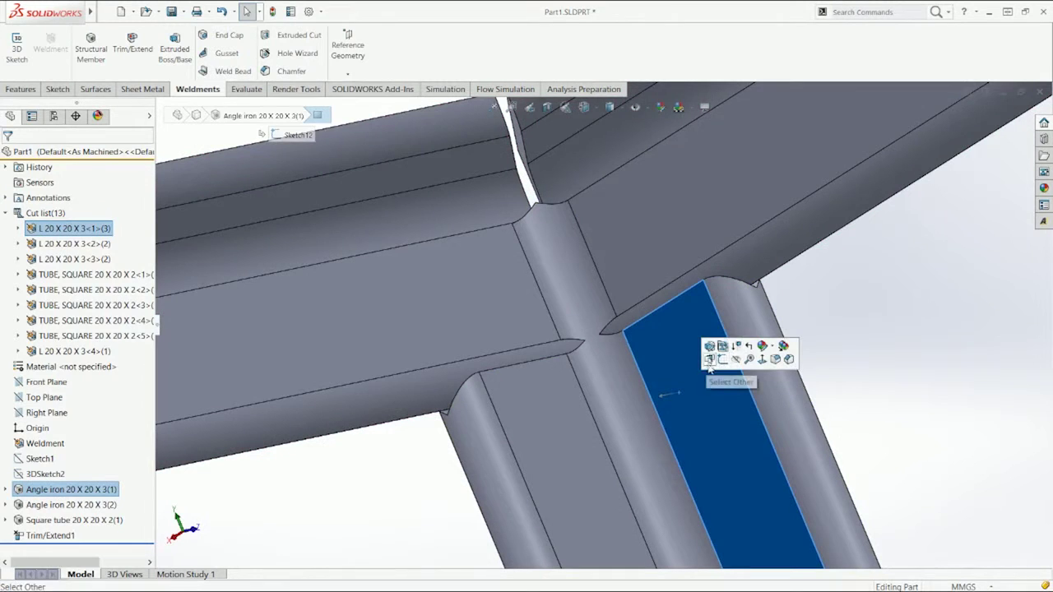
pyautogui.rightClick(723, 393)
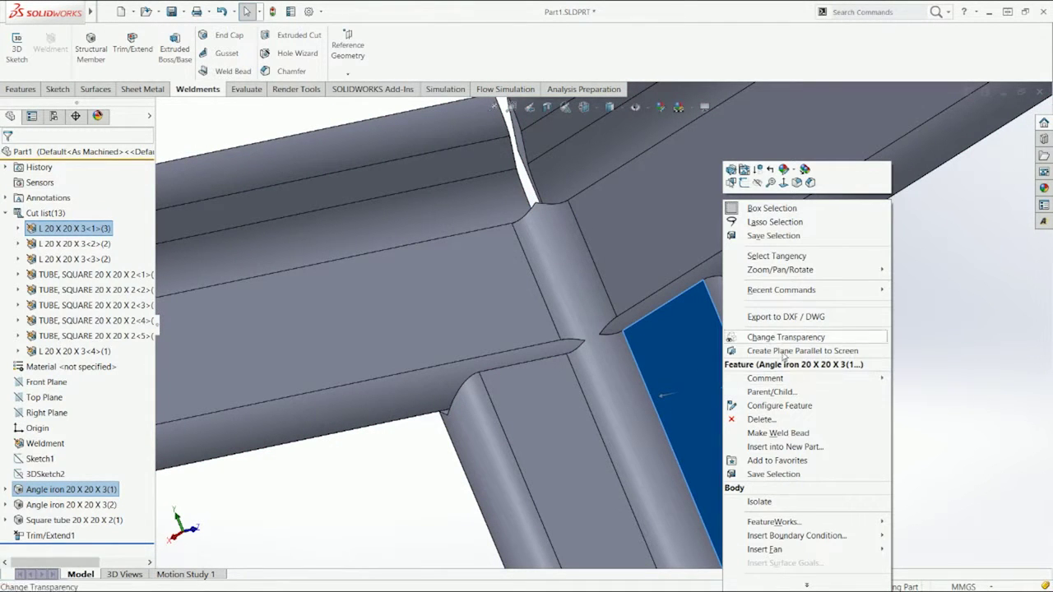
pyautogui.click(759, 501)
pyautogui.moveTo(717, 482); pyautogui.dragTo(567, 573, button='middle')
pyautogui.scroll(-3, 785, 263)
pyautogui.moveTo(802, 275); pyautogui.dragTo(816, 311, button='middle')
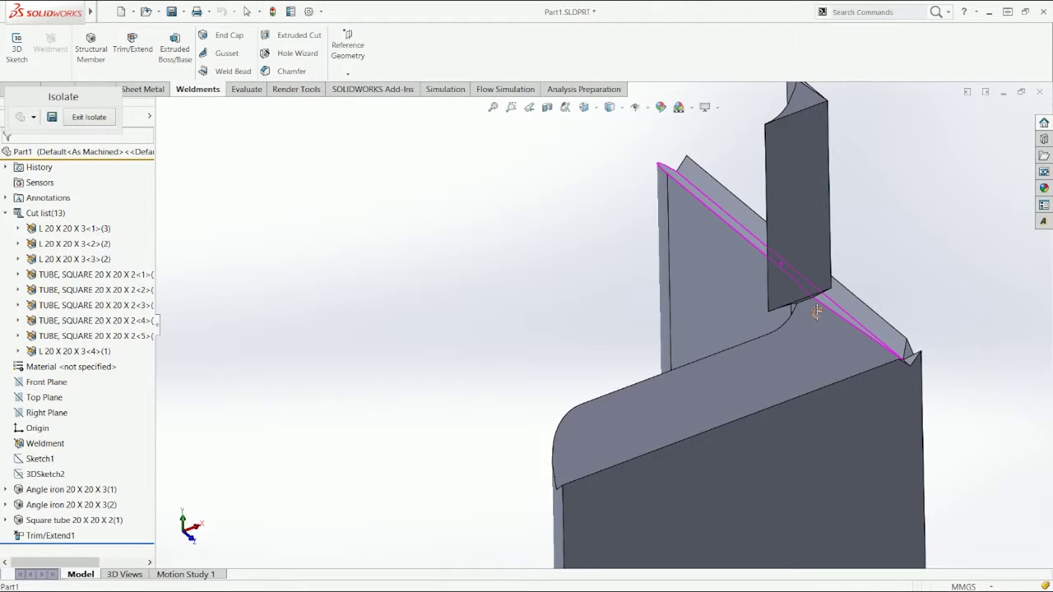
pyautogui.moveTo(817, 311)
pyautogui.mouseDown(button='middle')
pyautogui.moveTo(872, 292)
pyautogui.moveTo(805, 313)
pyautogui.mouseUp(button='middle')
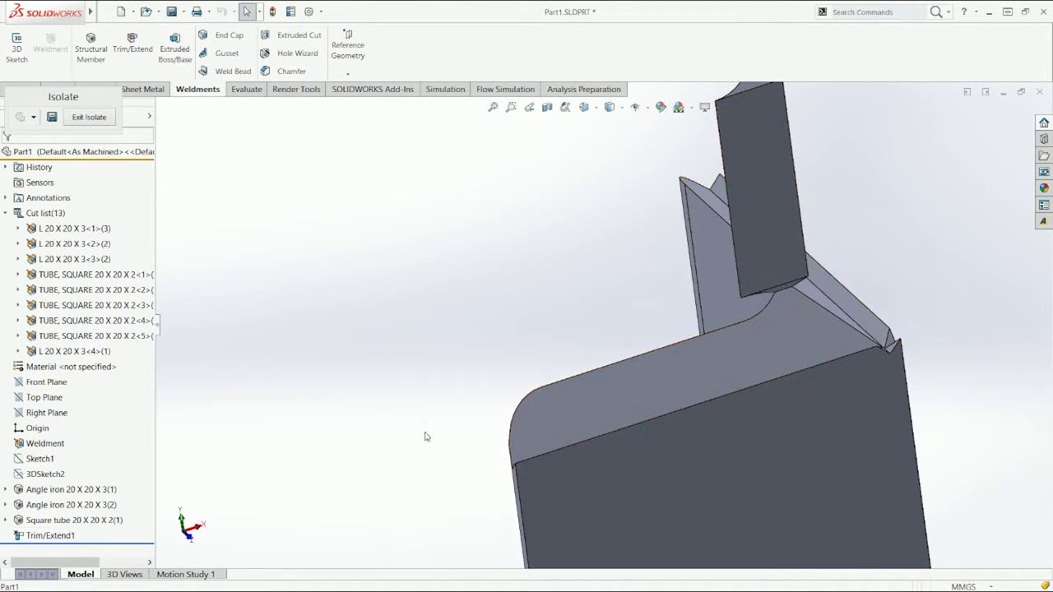
pyautogui.click(87, 117)
# Edit the Trim/Extend1 feature and try a face or plane as the trimming boundary instead of bodies
pyautogui.rightClick(58, 536)
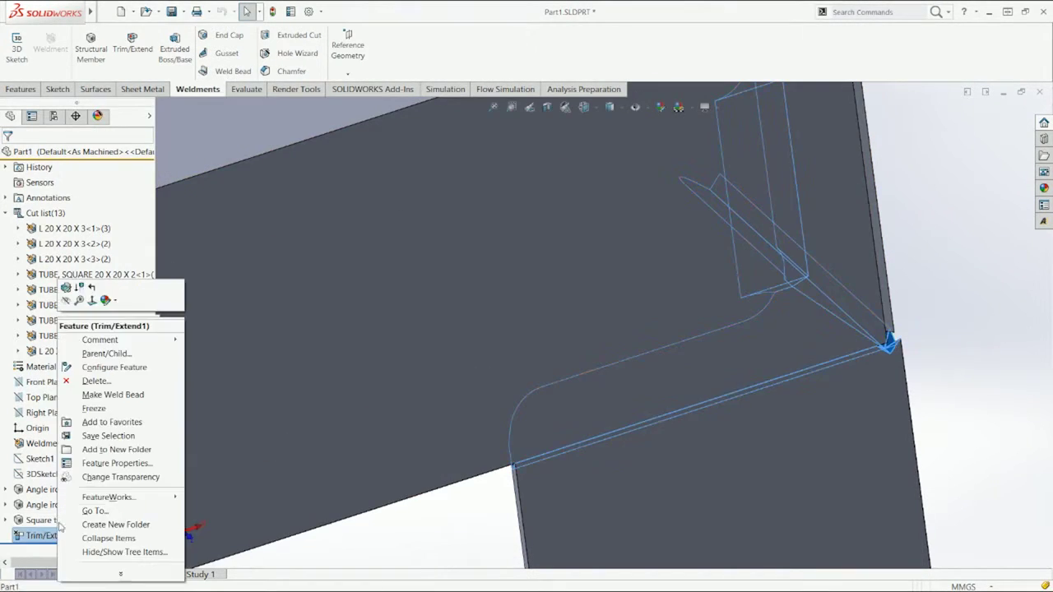
pyautogui.click(67, 287)
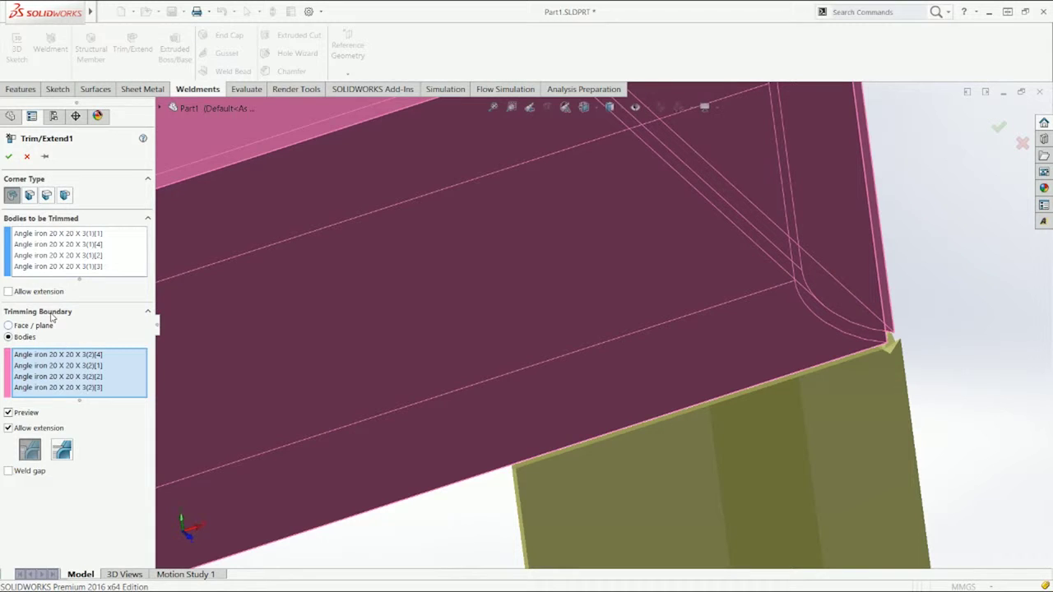
pyautogui.scroll(6, 401, 306)
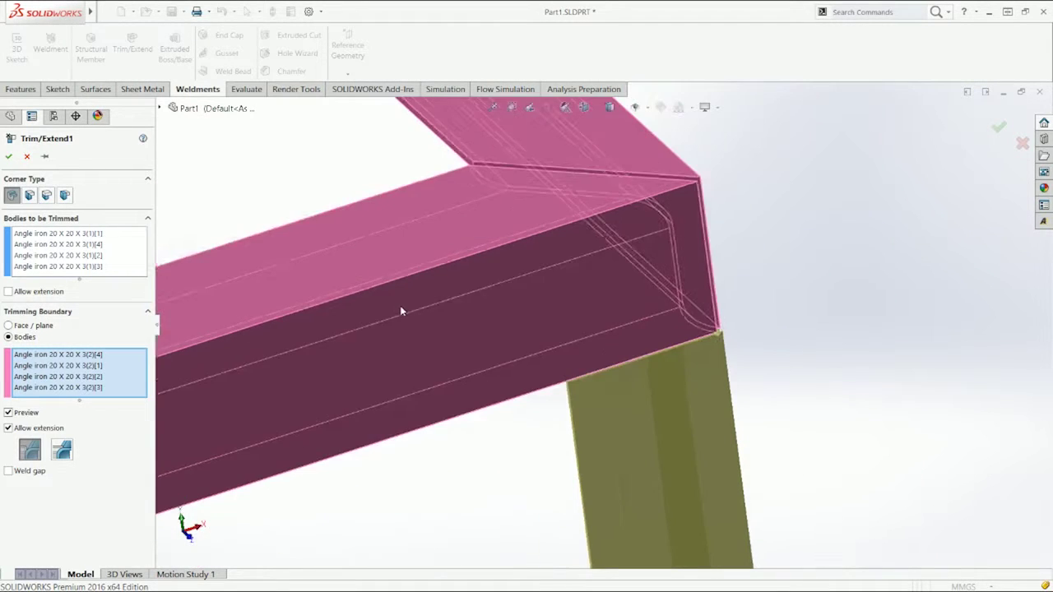
pyautogui.scroll(2, 574, 286)
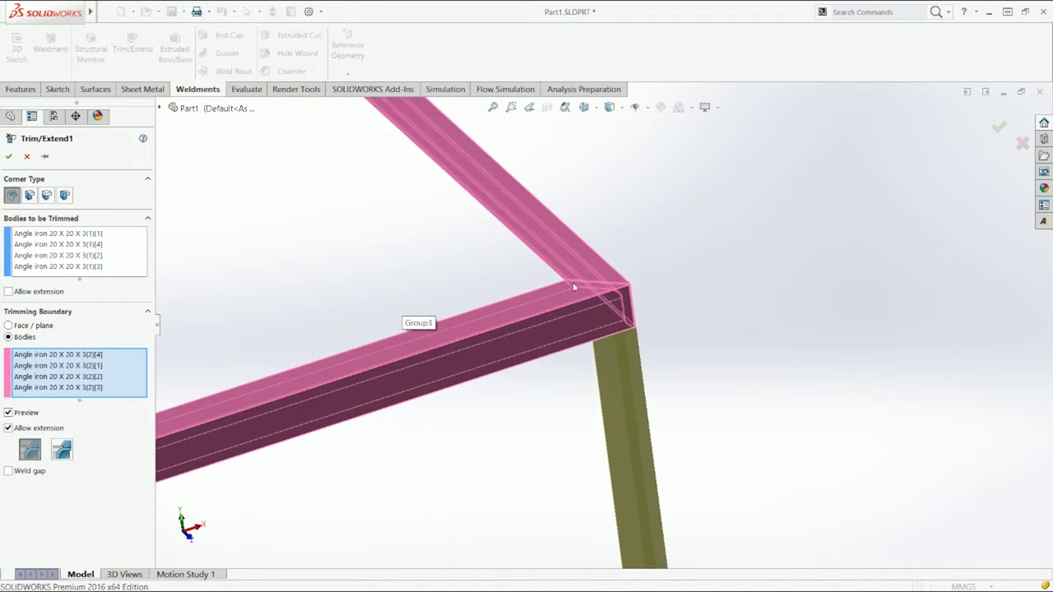
pyautogui.click(10, 326)
pyautogui.moveTo(483, 403); pyautogui.dragTo(610, 395, button='middle')
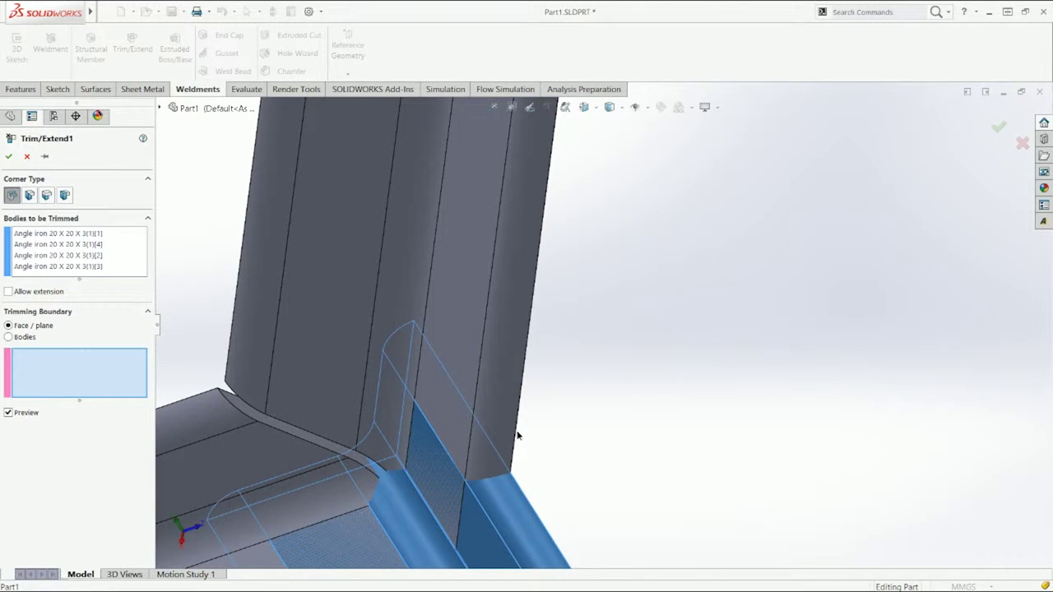
pyautogui.moveTo(529, 436); pyautogui.dragTo(489, 320, button='middle')
pyautogui.click(485, 272)
pyautogui.click(483, 266)
pyautogui.click(9, 156)
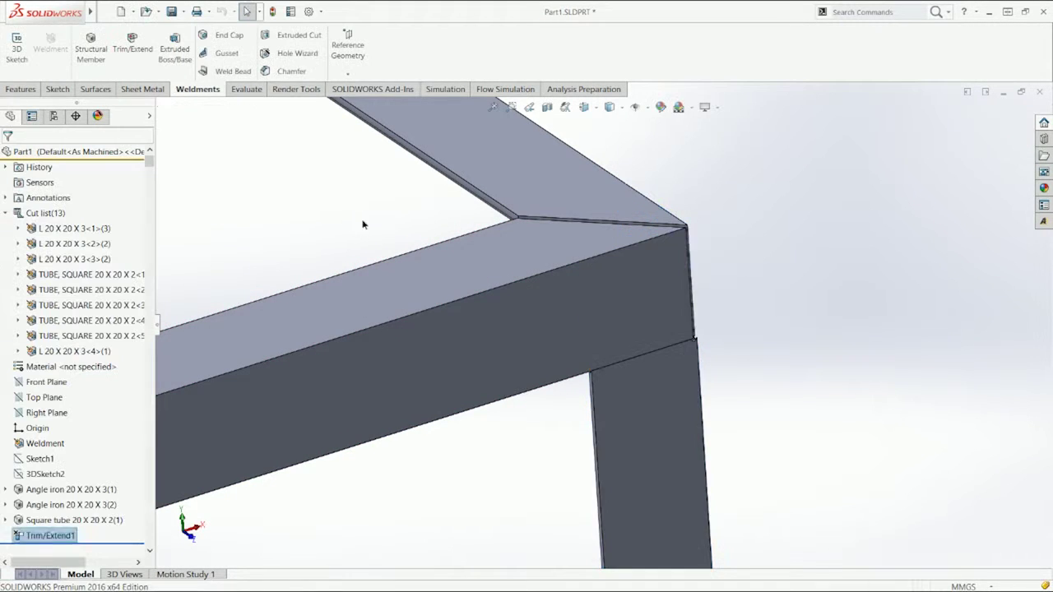
# Delete the Trim/Extend1 feature from the part
pyautogui.click(50, 535)
pyautogui.press('Delete')
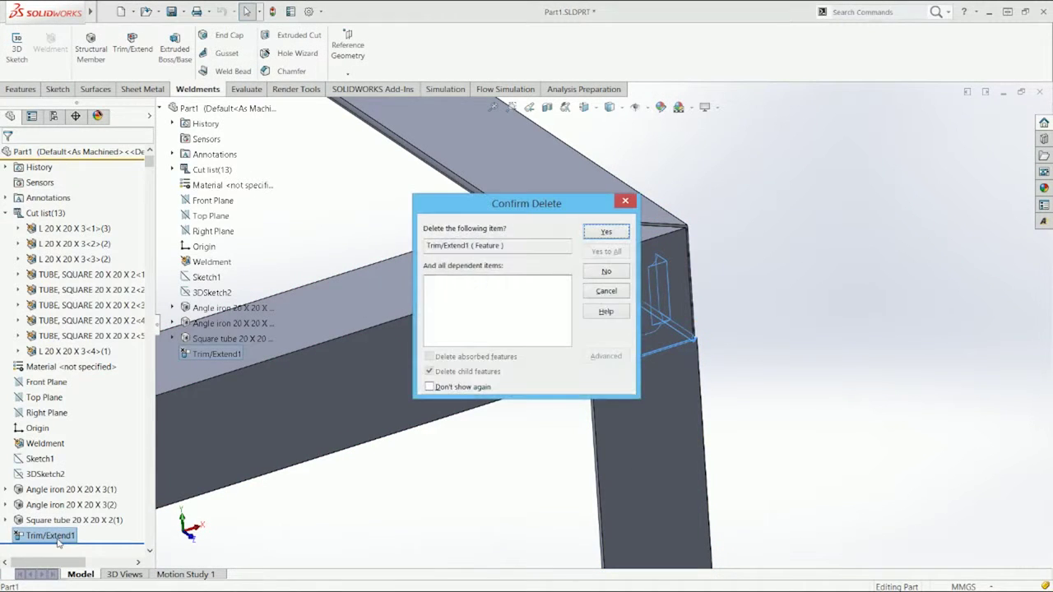
pyautogui.click(607, 232)
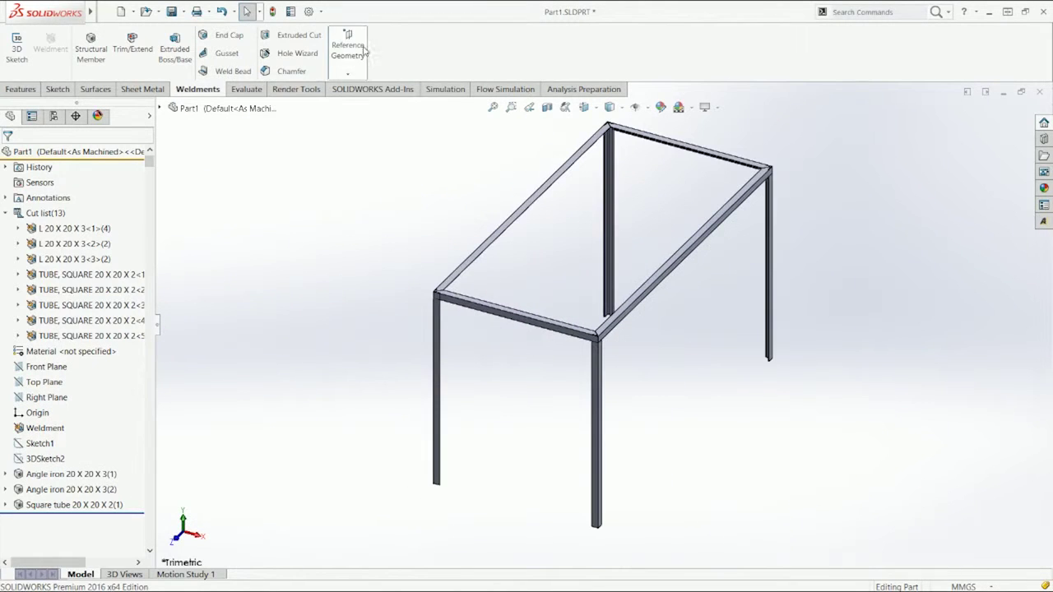
# Create a reference plane parallel to the Top Plane and coincident with the lower edge of the top frame's angle iron
pyautogui.click(360, 51)
pyautogui.click(358, 91)
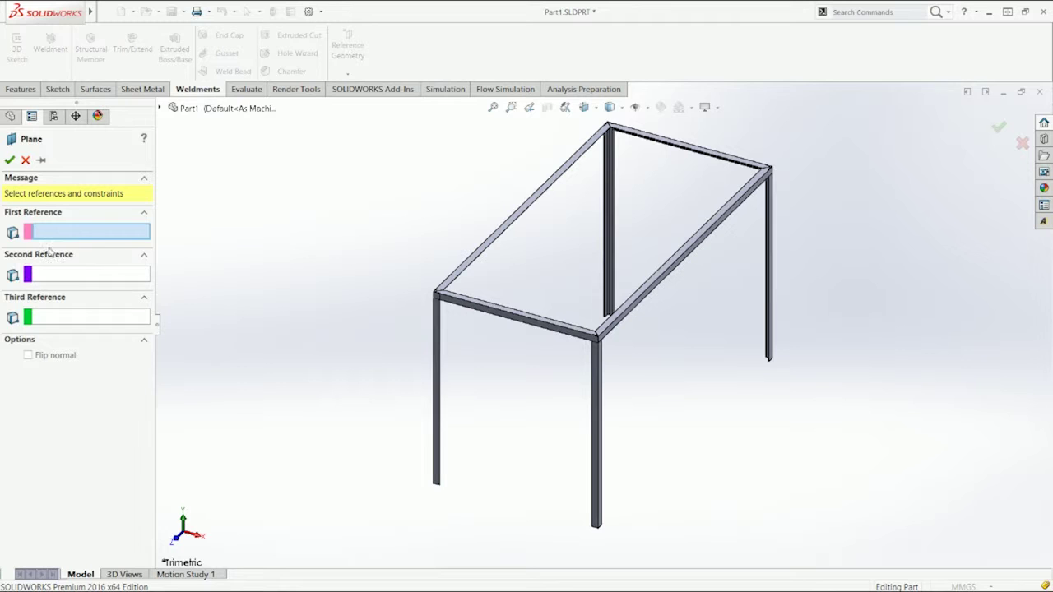
pyautogui.click(161, 111)
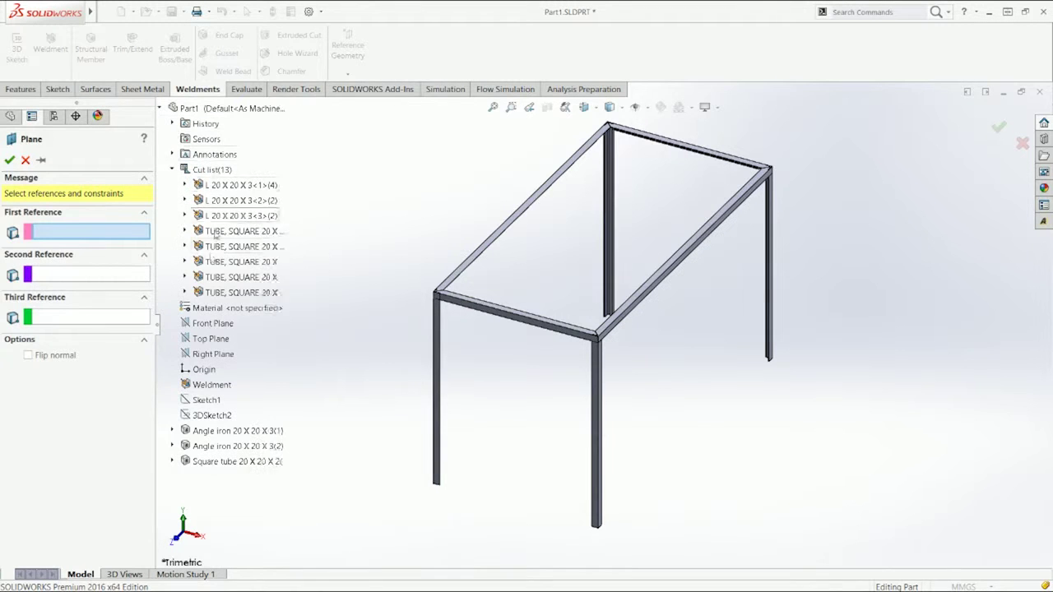
pyautogui.click(212, 340)
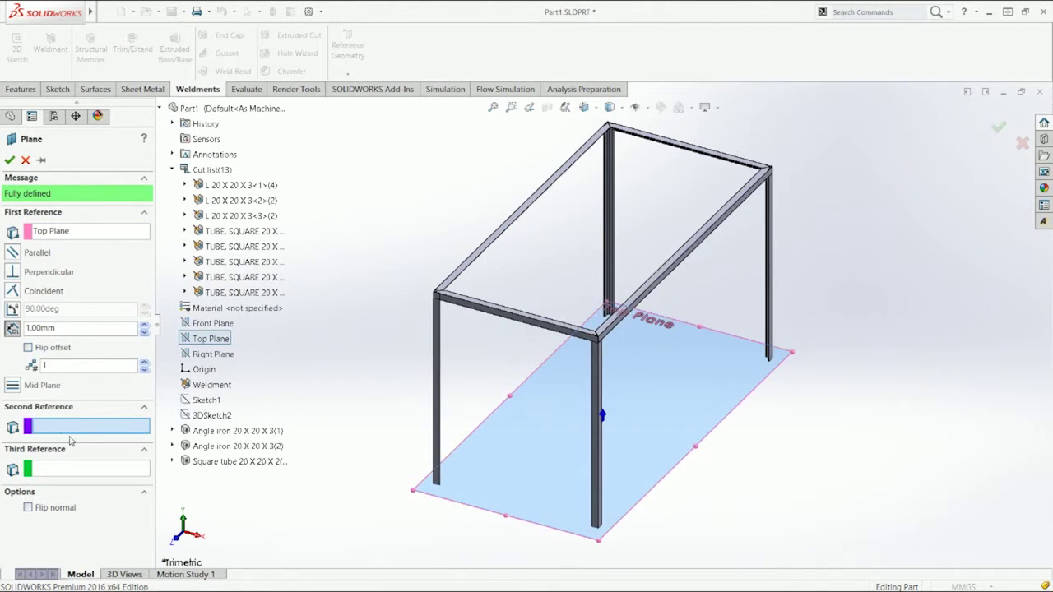
pyautogui.moveTo(520, 348); pyautogui.dragTo(451, 209, button='middle')
pyautogui.scroll(-5, 449, 211)
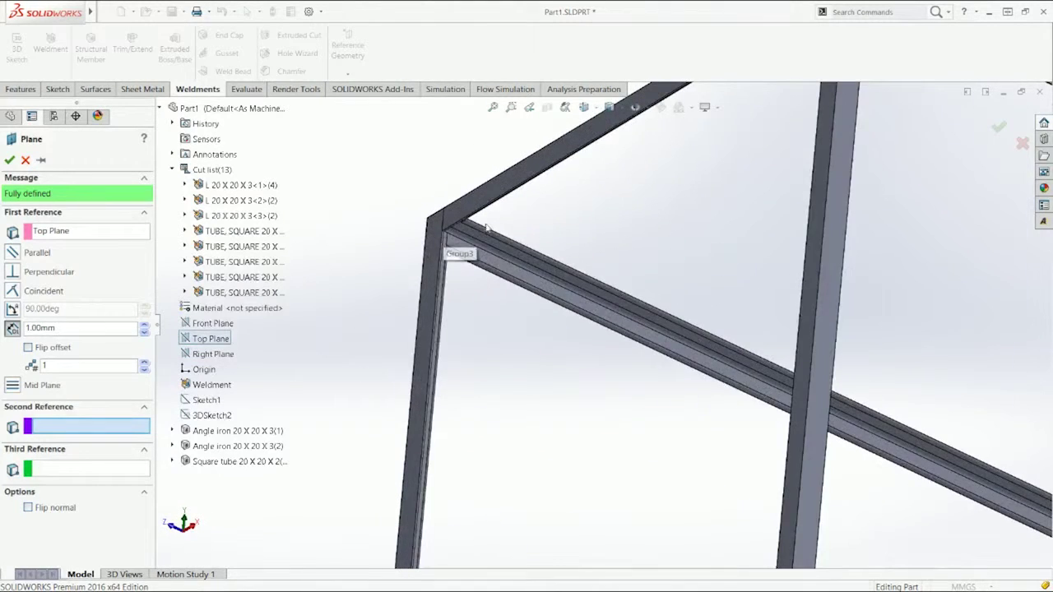
pyautogui.scroll(-3, 486, 227)
pyautogui.click(477, 289)
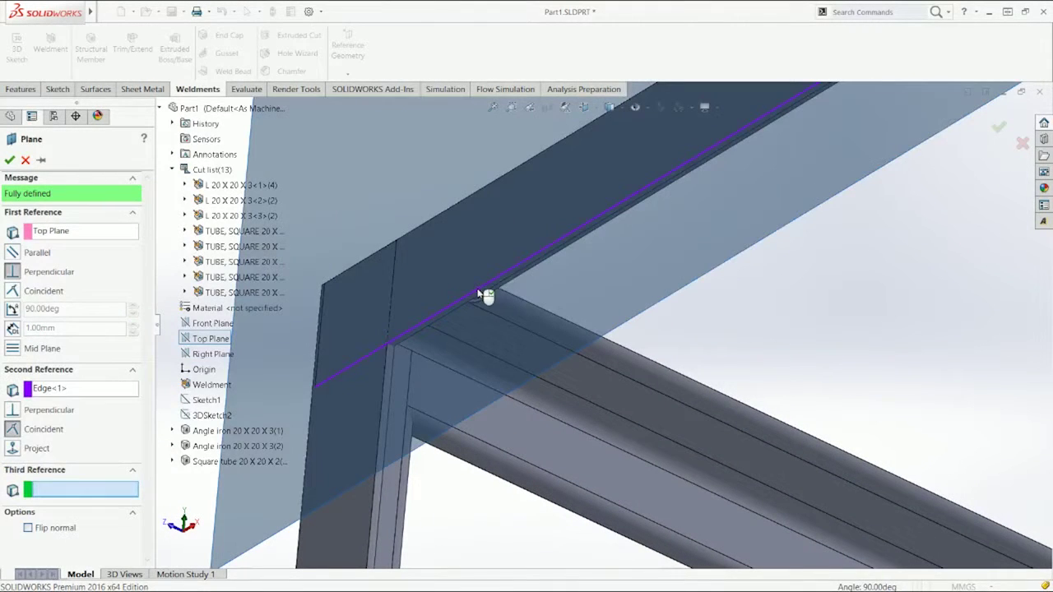
pyautogui.click(11, 253)
pyautogui.scroll(8, 658, 351)
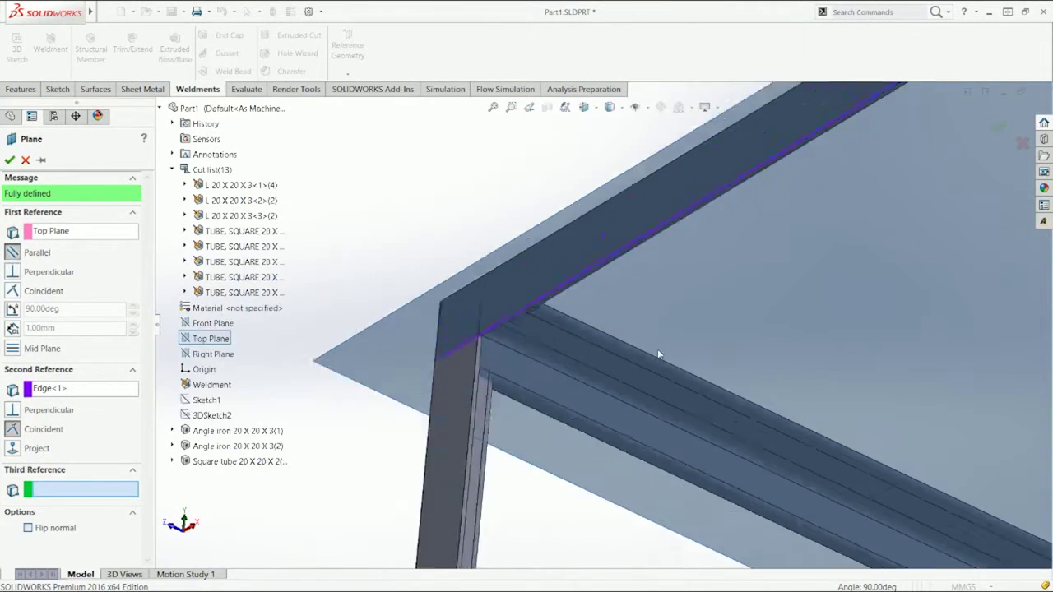
pyautogui.moveTo(686, 434); pyautogui.dragTo(684, 530, button='middle')
pyautogui.scroll(3, 692, 338)
pyautogui.scroll(-2, 692, 226)
pyautogui.moveTo(692, 225); pyautogui.dragTo(699, 275, button='middle')
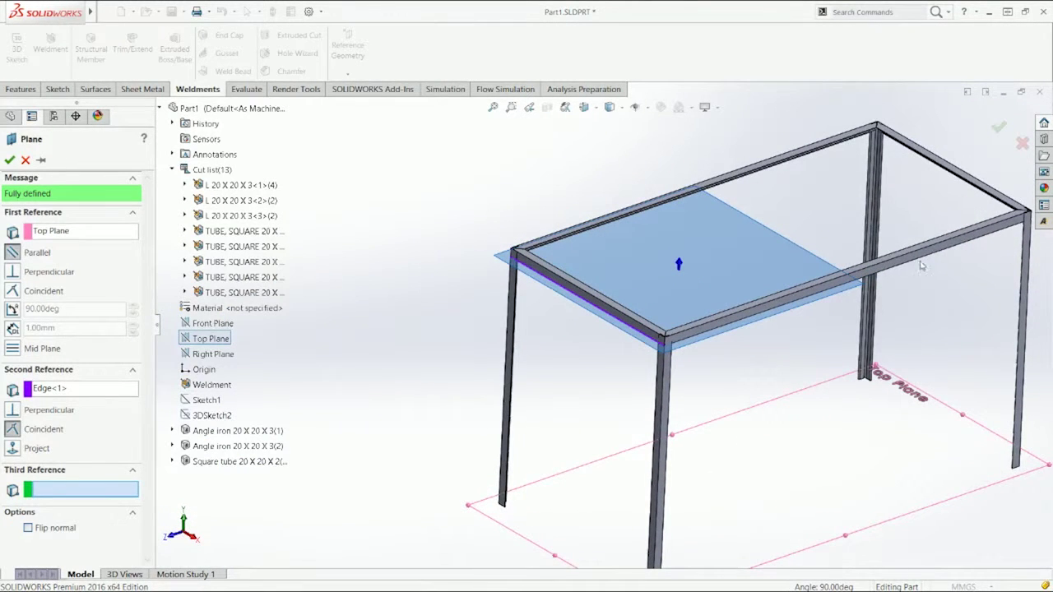
pyautogui.click(999, 127)
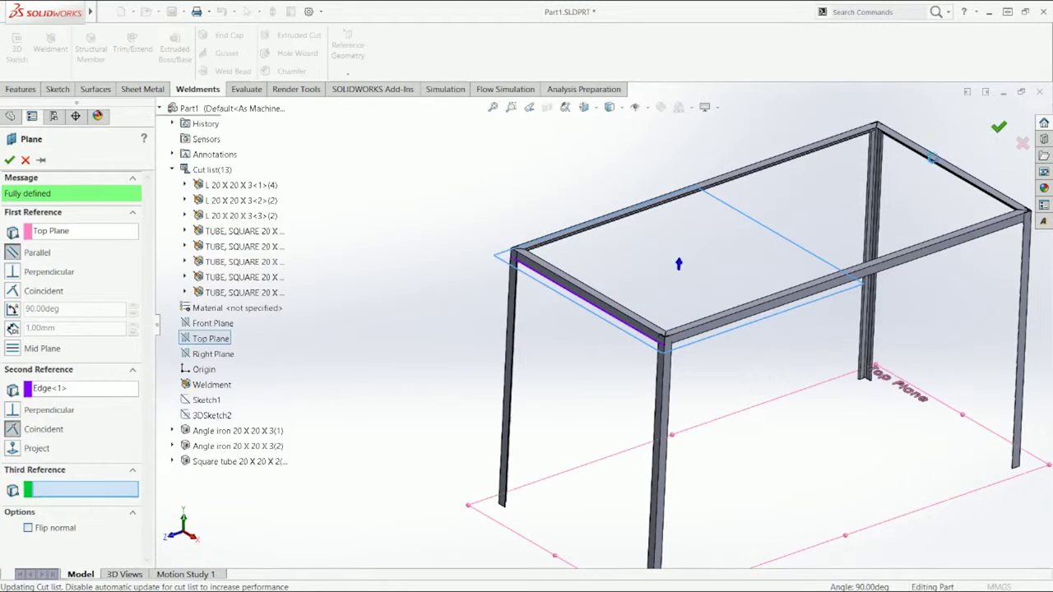
# Stretch the new reference plane so it spans the full length of the table's top frame
pyautogui.click(778, 235)
pyautogui.moveTo(781, 238); pyautogui.dragTo(959, 156)
pyautogui.click(357, 273)
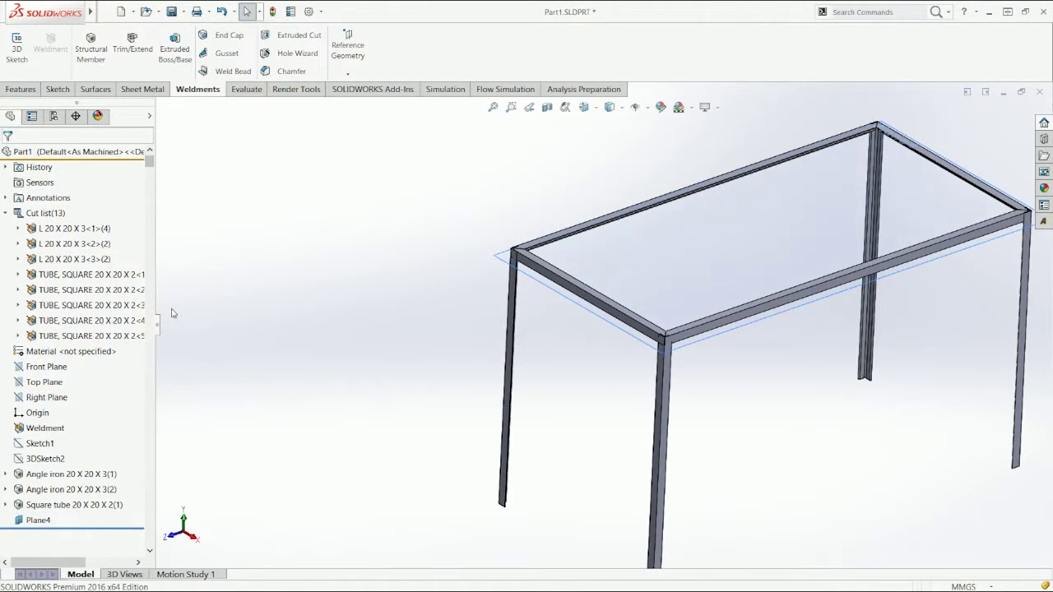
# Set up a Trim/Extend of the four angle-iron legs with Plane4 as the face/plane trimming boundary
pyautogui.click(134, 53)
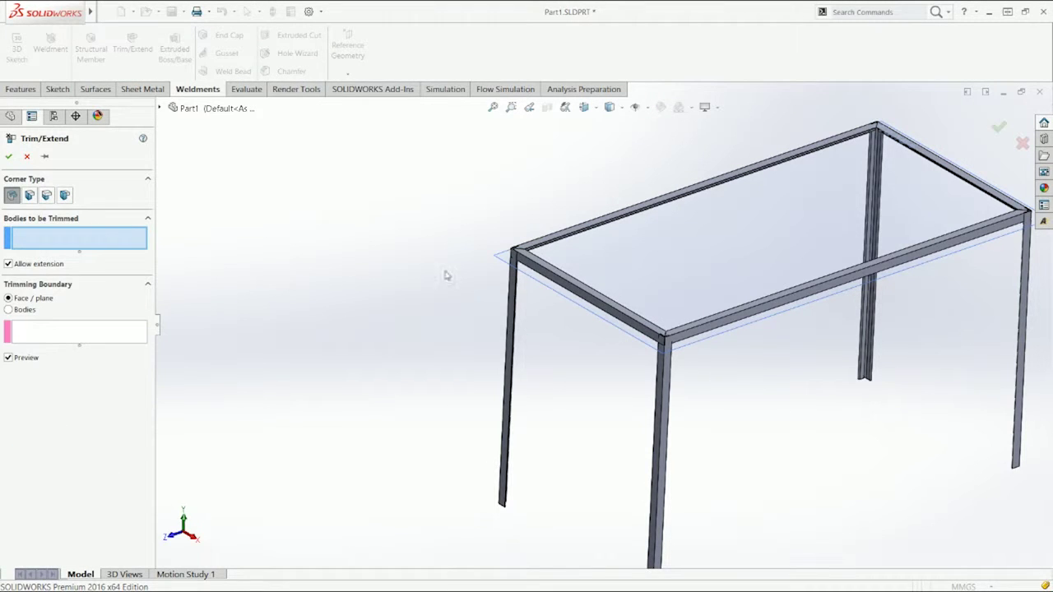
pyautogui.click(515, 300)
pyautogui.click(658, 374)
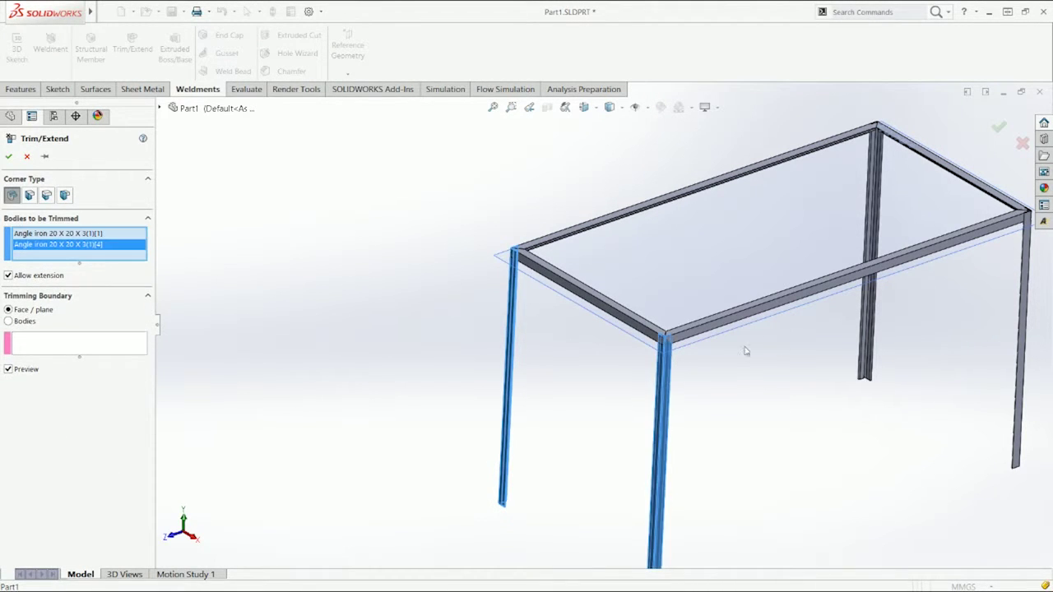
pyautogui.click(866, 329)
pyautogui.click(1017, 362)
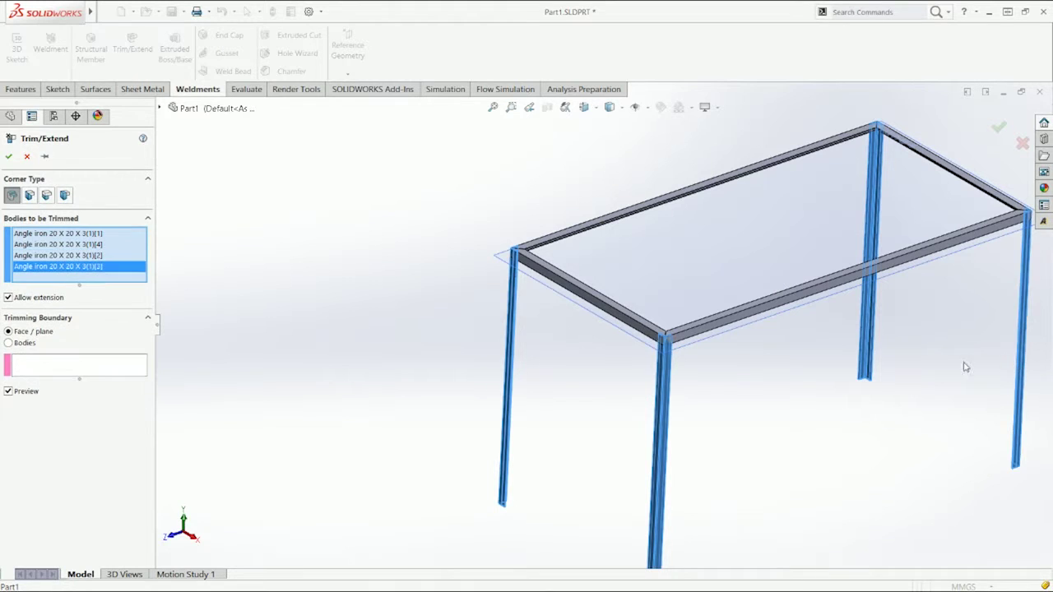
pyautogui.click(13, 357)
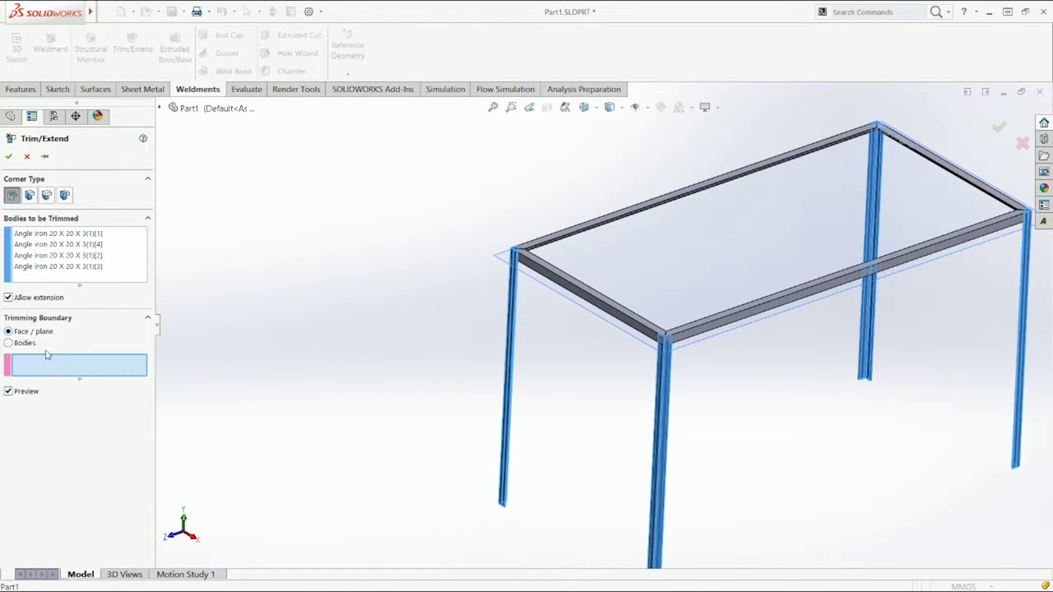
pyautogui.click(582, 265)
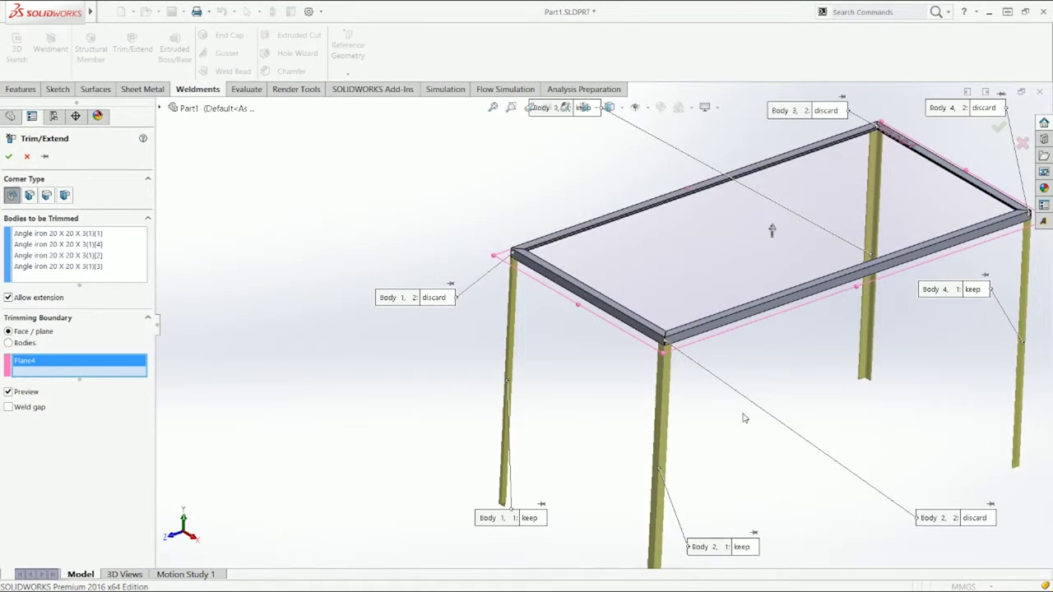
# Examine the trim preview and the keep/discard labels for the leg segments at the frame corners
pyautogui.scroll(2, 743, 414)
pyautogui.scroll(-7, 871, 295)
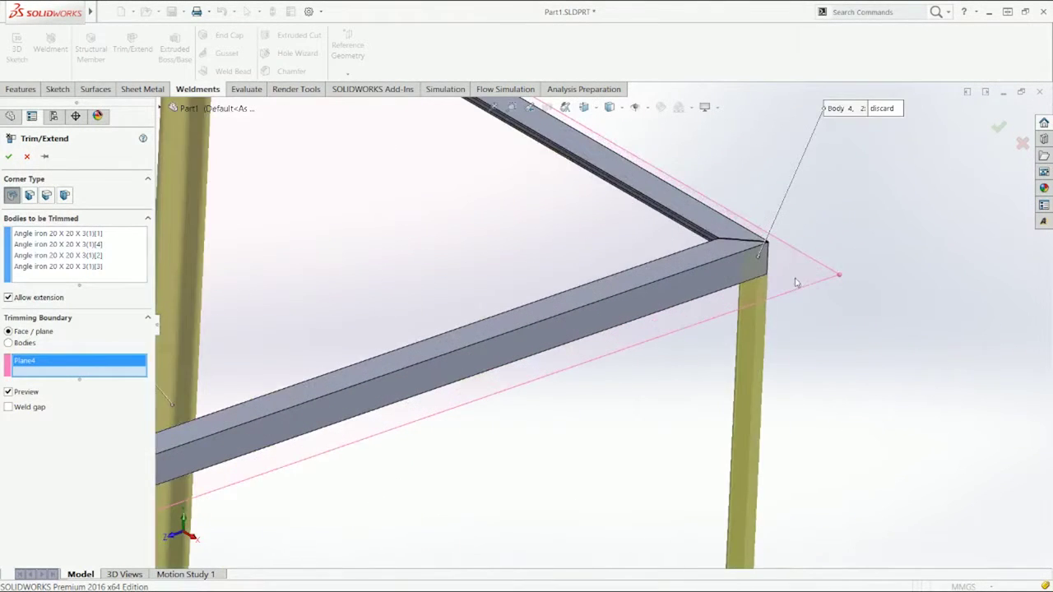
pyautogui.scroll(-2, 777, 283)
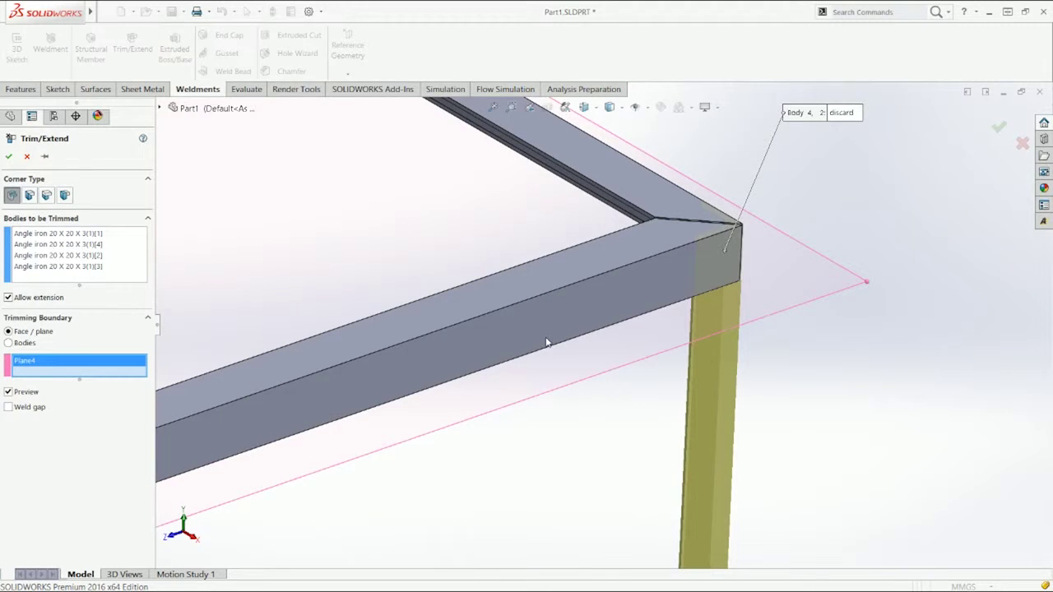
pyautogui.scroll(5, 699, 290)
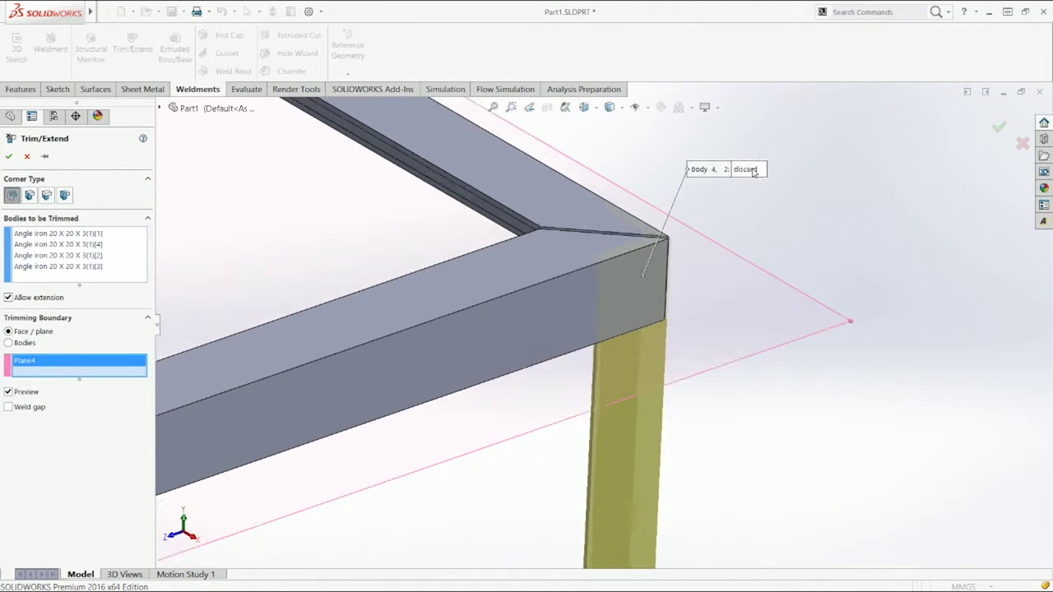
pyautogui.scroll(3, 642, 301)
pyautogui.scroll(3, 442, 344)
pyautogui.moveTo(502, 477); pyautogui.dragTo(441, 436, button='middle')
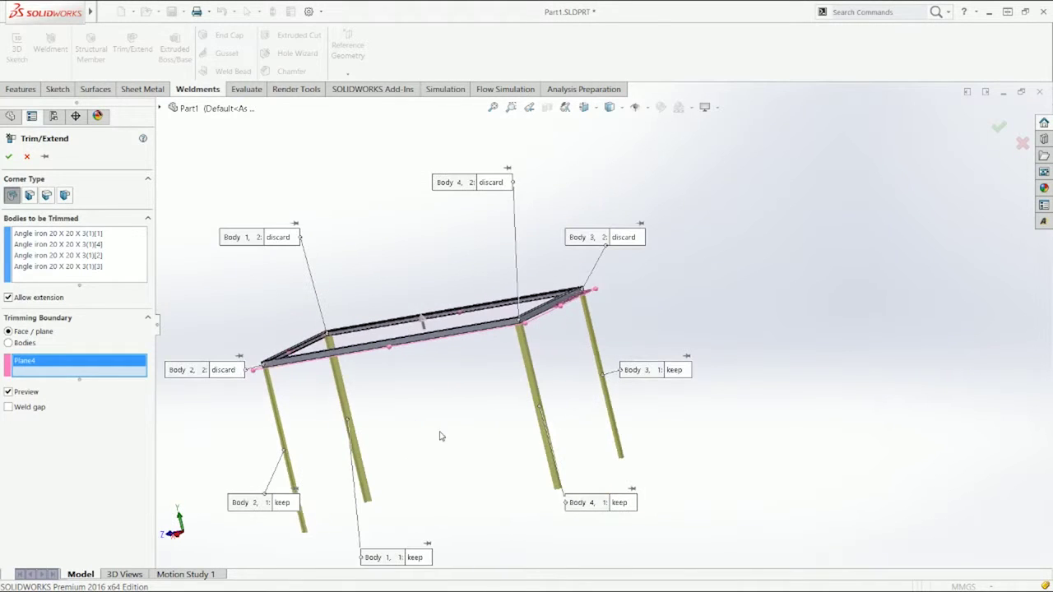
pyautogui.moveTo(622, 477)
pyautogui.mouseDown(button='middle')
pyautogui.moveTo(679, 480)
pyautogui.moveTo(639, 486)
pyautogui.mouseUp(button='middle')
pyautogui.moveTo(581, 514); pyautogui.dragTo(688, 420)
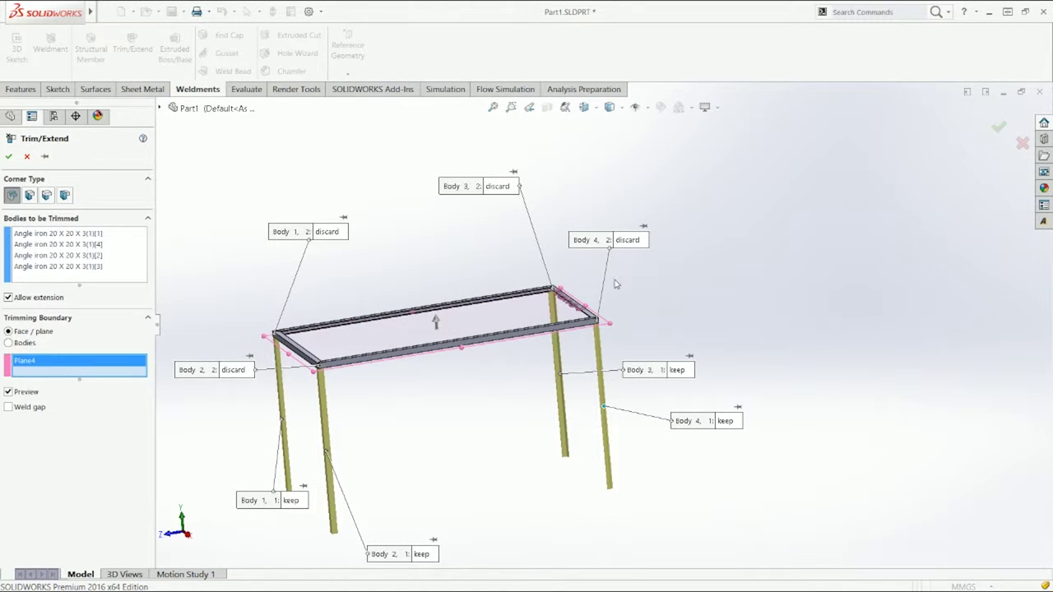
# Set the upper segment of Body 4 to keep and apply the Trim/Extend of the legs against Plane4
pyautogui.moveTo(621, 277); pyautogui.dragTo(654, 284, button='middle')
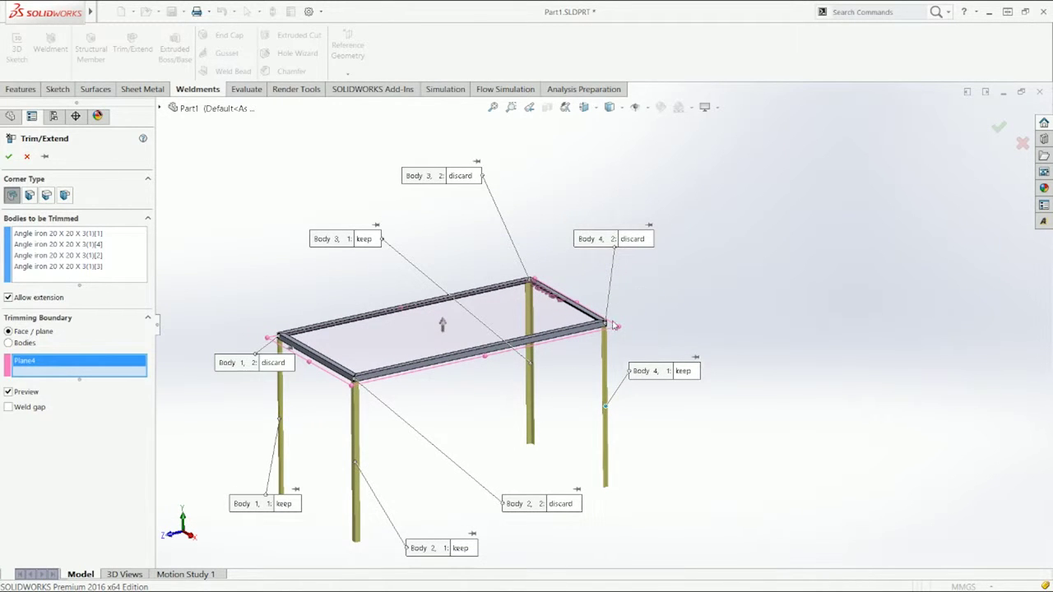
pyautogui.moveTo(626, 239); pyautogui.dragTo(630, 278)
pyautogui.scroll(-3, 630, 277)
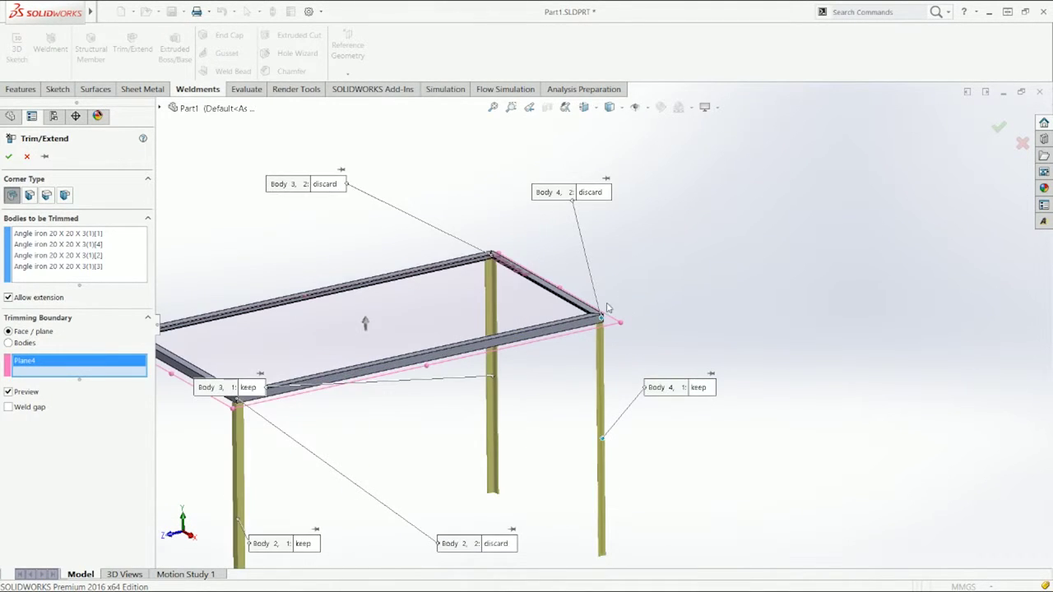
pyautogui.click(594, 194)
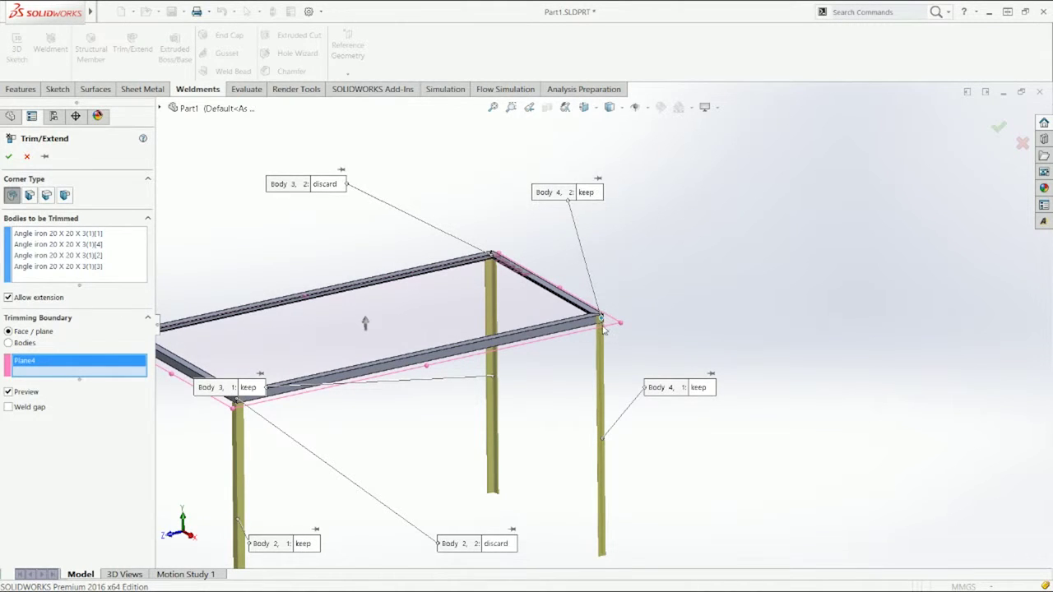
pyautogui.scroll(-3, 601, 323)
pyautogui.scroll(-2, 600, 311)
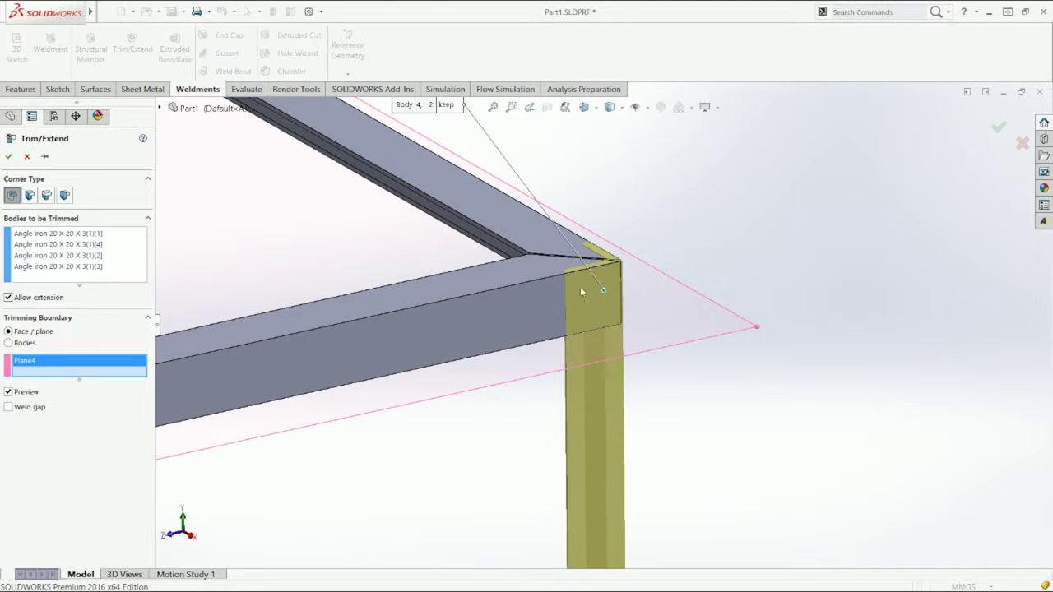
pyautogui.click(1000, 127)
# Hide the trimming reference plane, Plane4
pyautogui.scroll(-2, 586, 321)
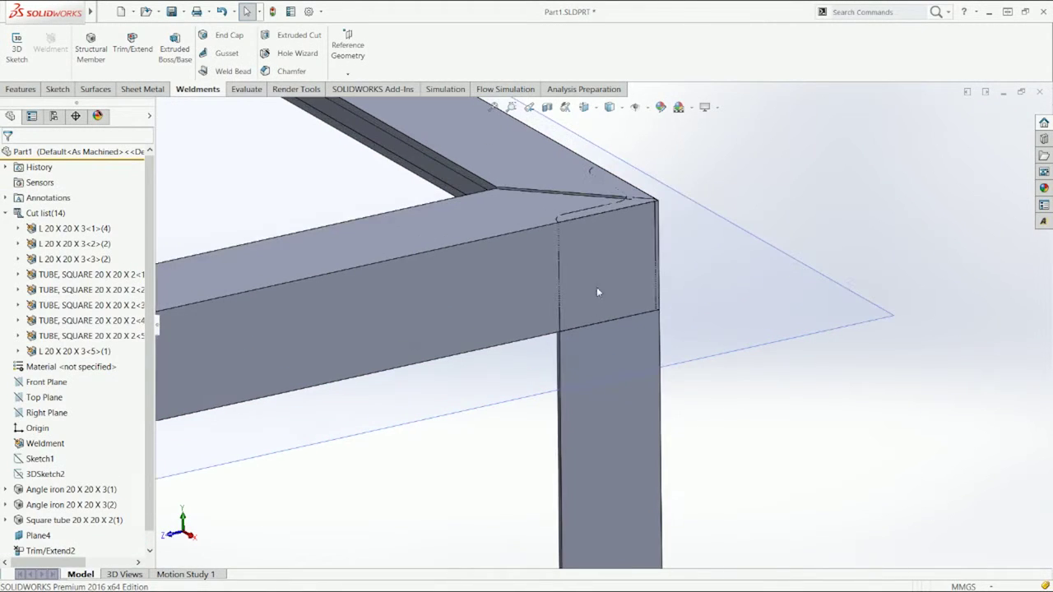
pyautogui.click(696, 210)
pyautogui.click(748, 186)
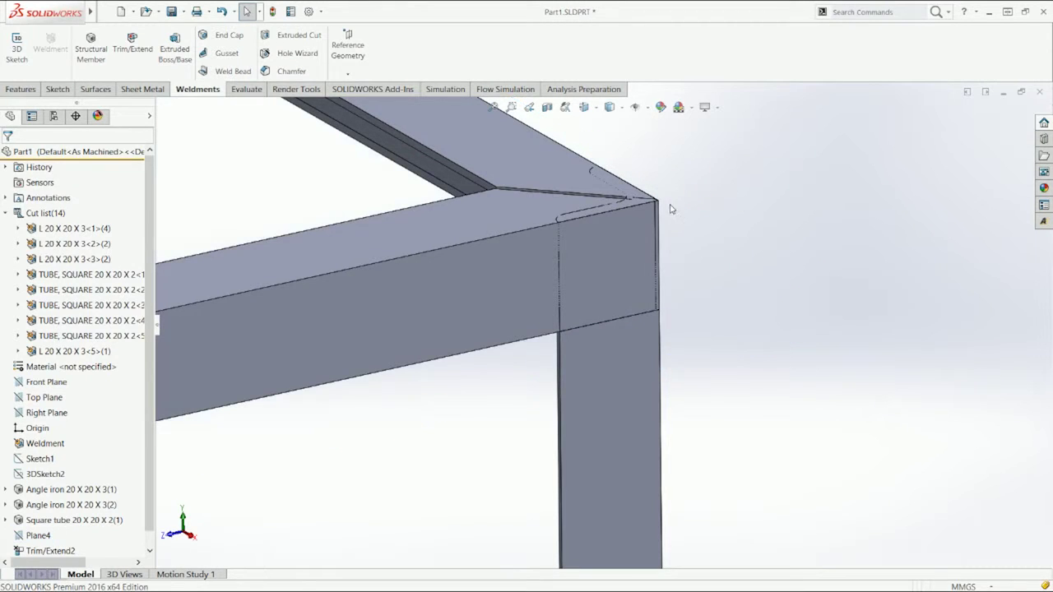
# Isolate the short angle-iron piece kept above the leg at the frame corner to inspect it, and exit isolation
pyautogui.scroll(-2, 655, 224)
pyautogui.click(636, 239)
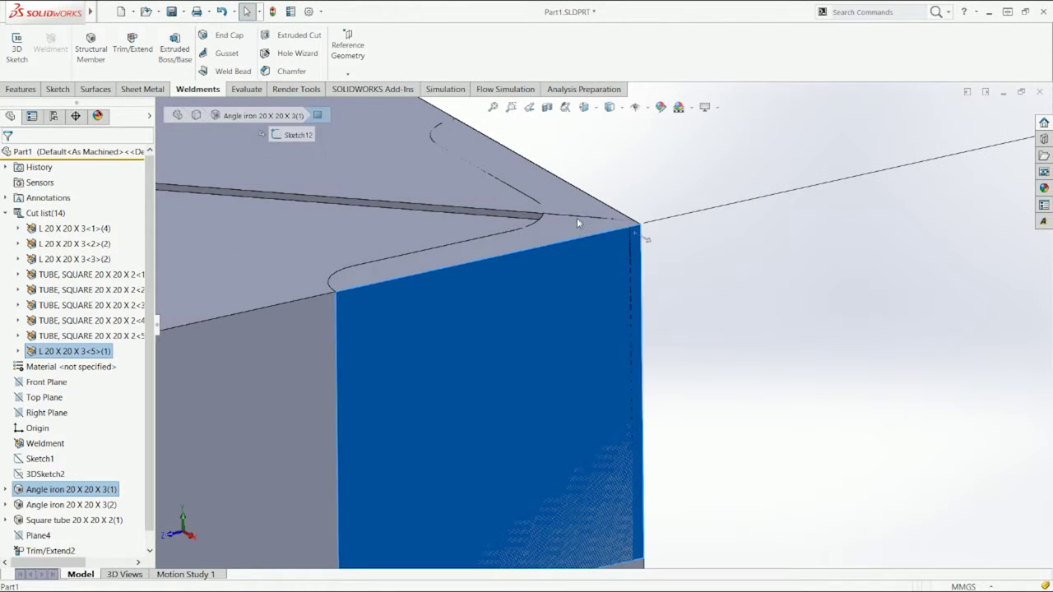
pyautogui.moveTo(537, 224); pyautogui.dragTo(606, 282, button='middle')
pyautogui.rightClick(529, 217)
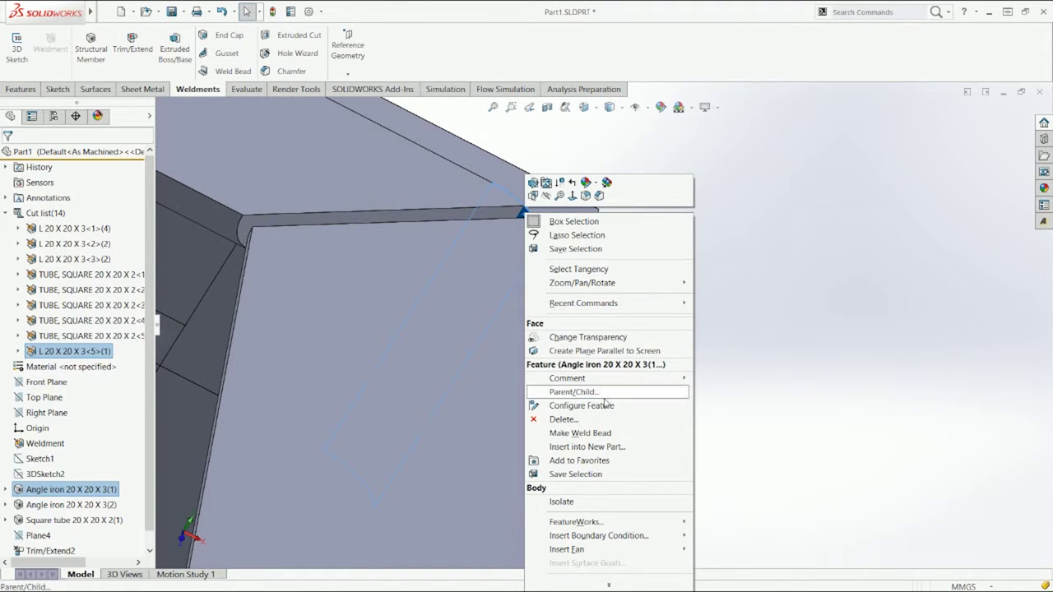
pyautogui.click(583, 505)
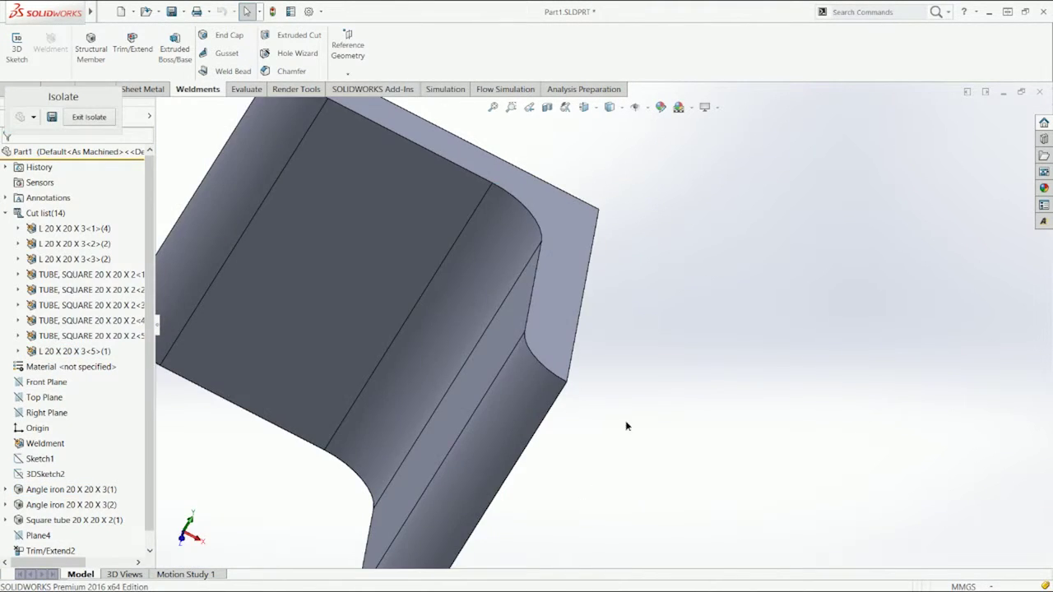
pyautogui.moveTo(577, 335); pyautogui.dragTo(682, 407, button='middle')
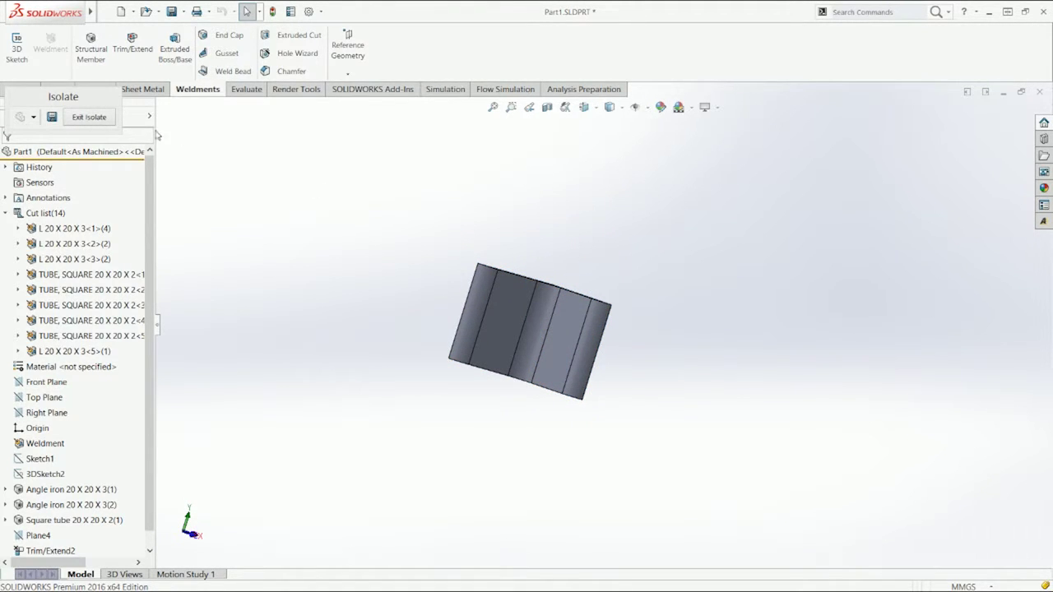
pyautogui.click(97, 119)
# Edit Trim/Extend2 and set the upper segment of Body 4 to discard
pyautogui.hotkey('ctrl', '7')
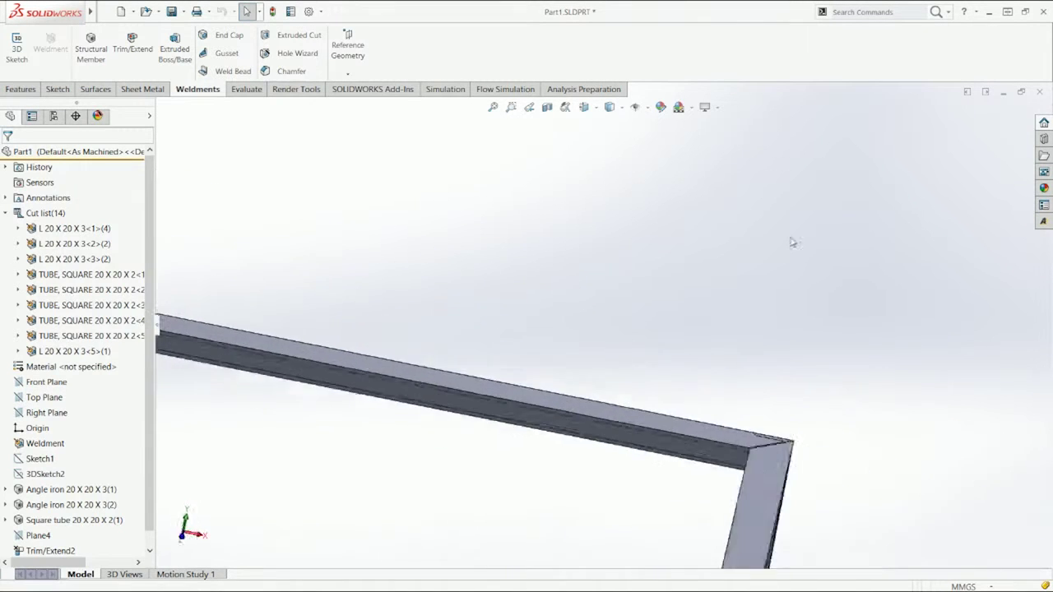
pyautogui.scroll(-5, 765, 197)
pyautogui.scroll(-3, 765, 200)
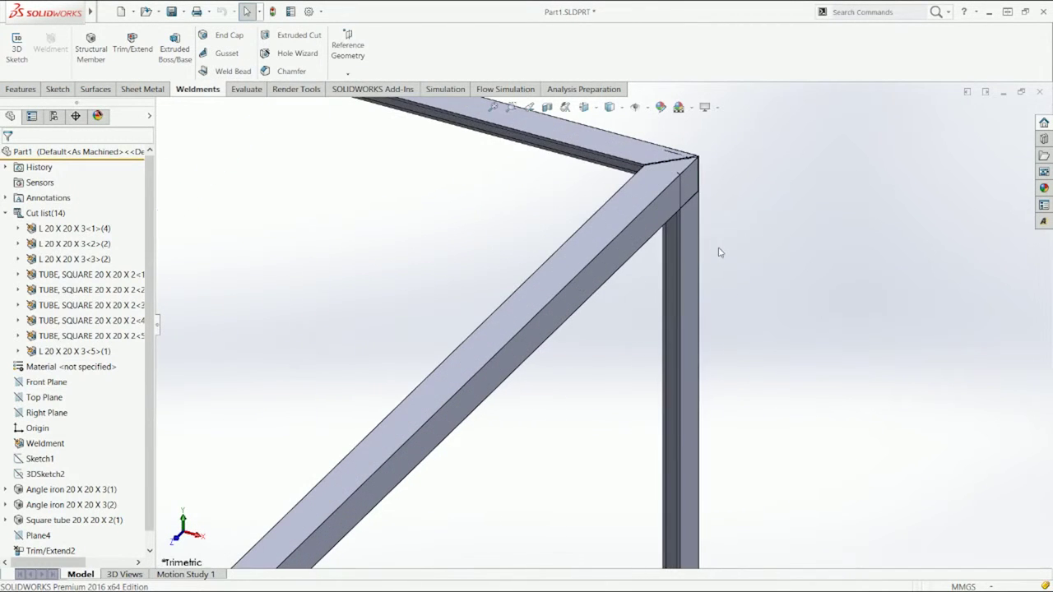
pyautogui.rightClick(66, 536)
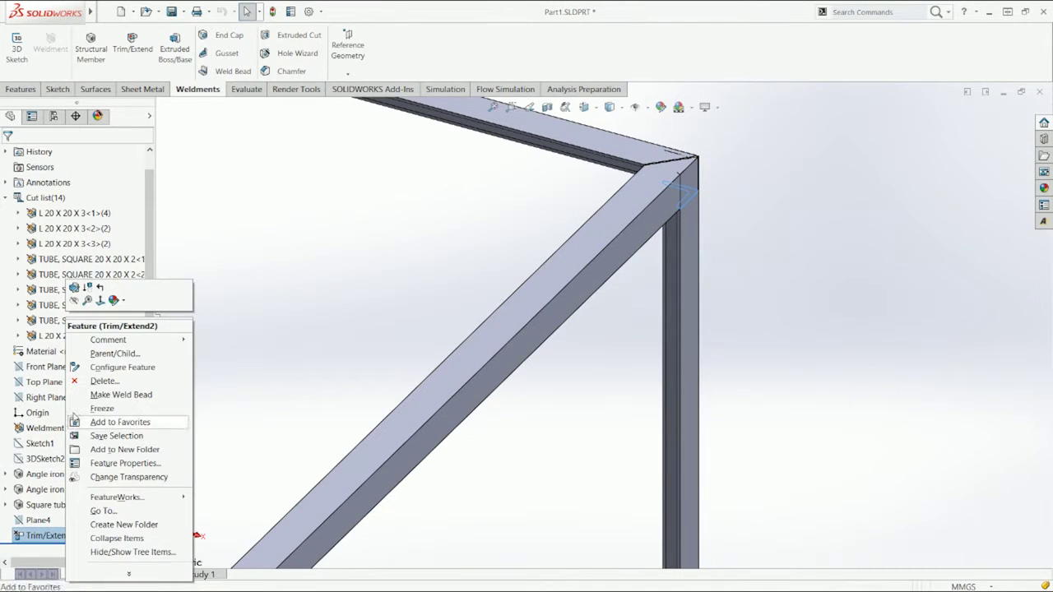
pyautogui.click(74, 288)
pyautogui.scroll(5, 473, 332)
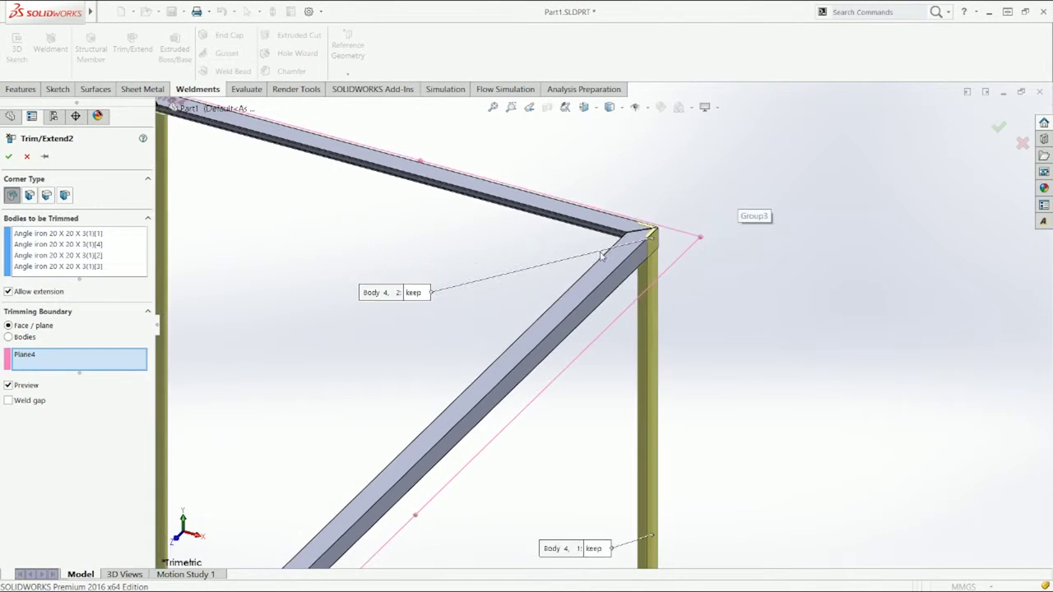
pyautogui.click(634, 191)
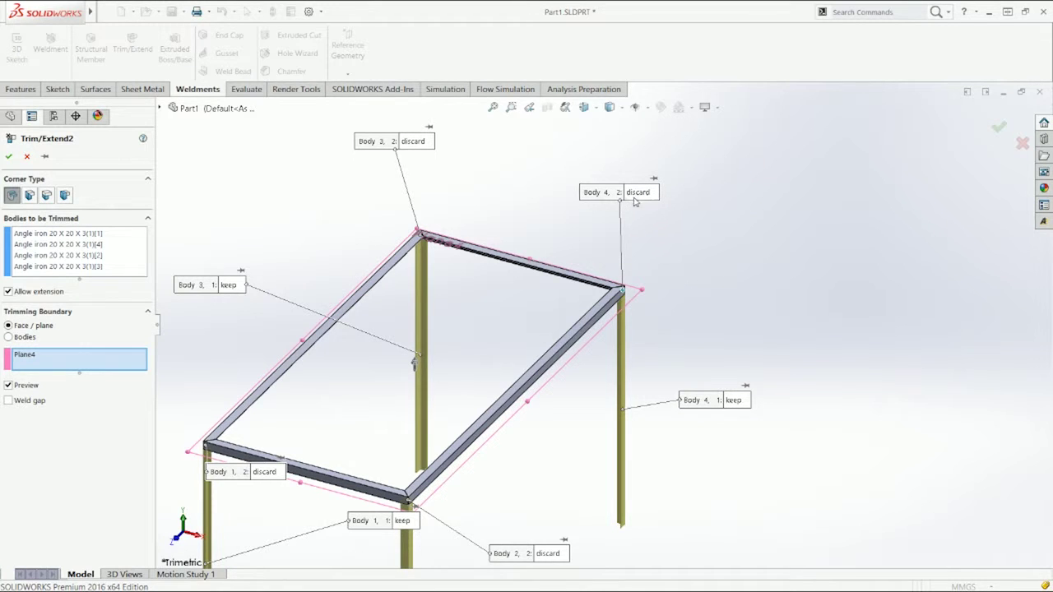
# Try keeping the upper segment of Body 4 and discarding its lower leg segment, and restore the leg segment to keep
pyautogui.click(641, 195)
pyautogui.click(737, 403)
pyautogui.click(737, 404)
pyautogui.click(736, 403)
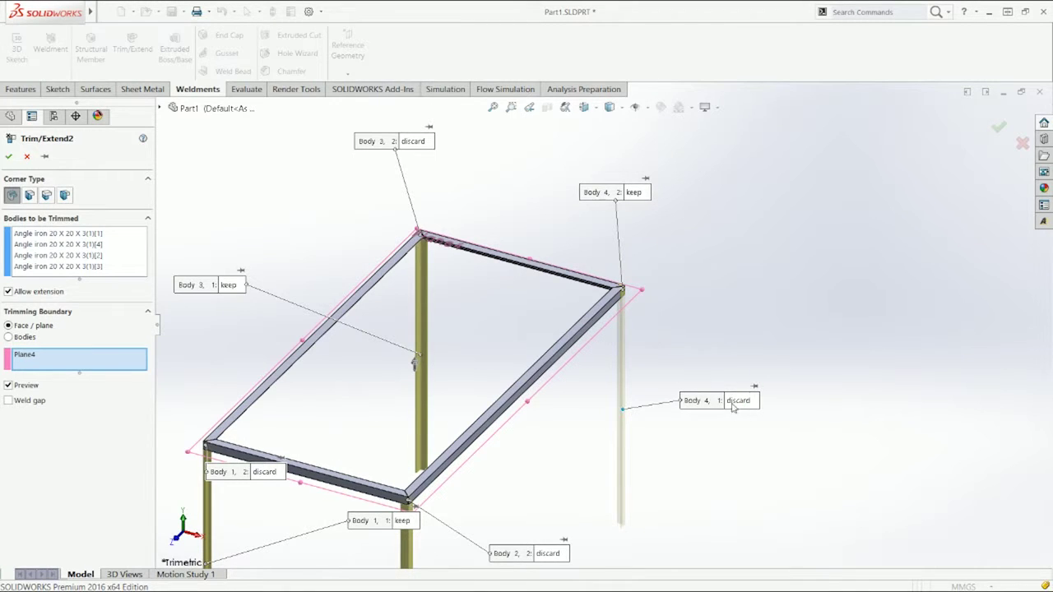
pyautogui.click(738, 401)
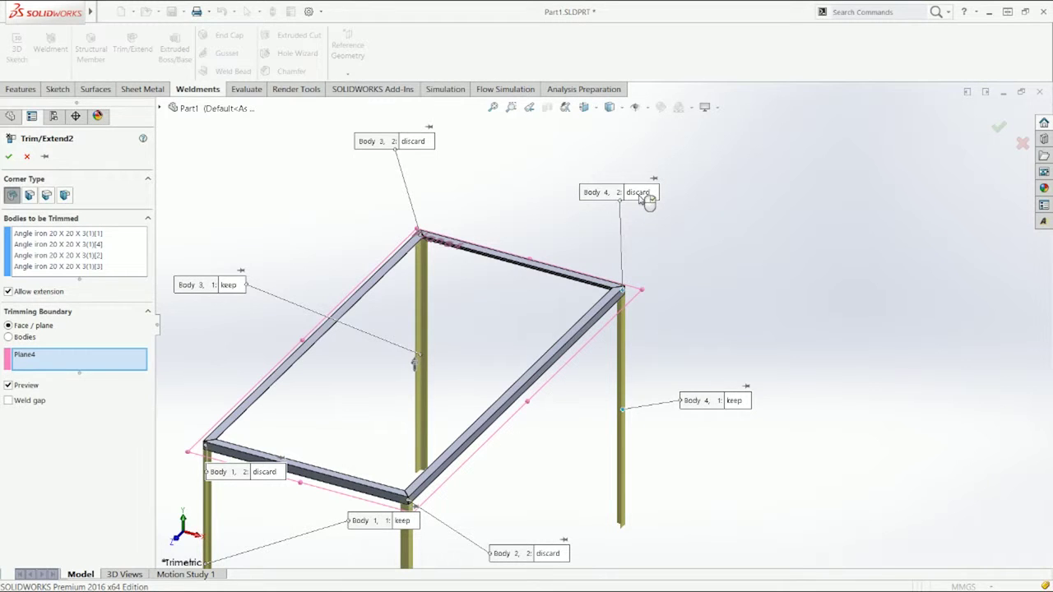
# Set the upper segment of Body 4 back to discard and apply the edited Trim/Extend2
pyautogui.click(634, 192)
pyautogui.scroll(-5, 646, 297)
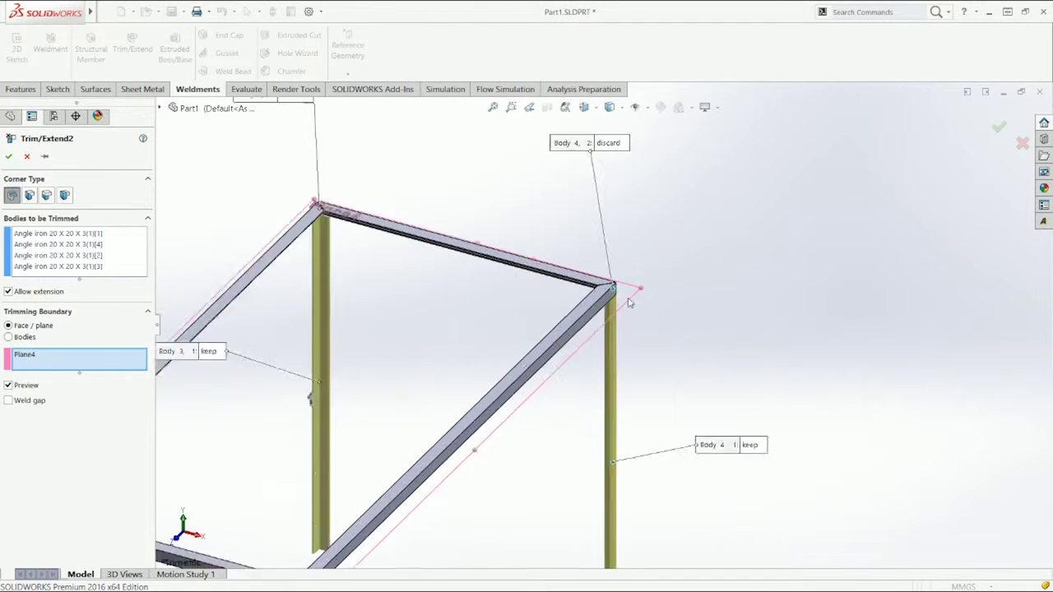
pyautogui.click(997, 128)
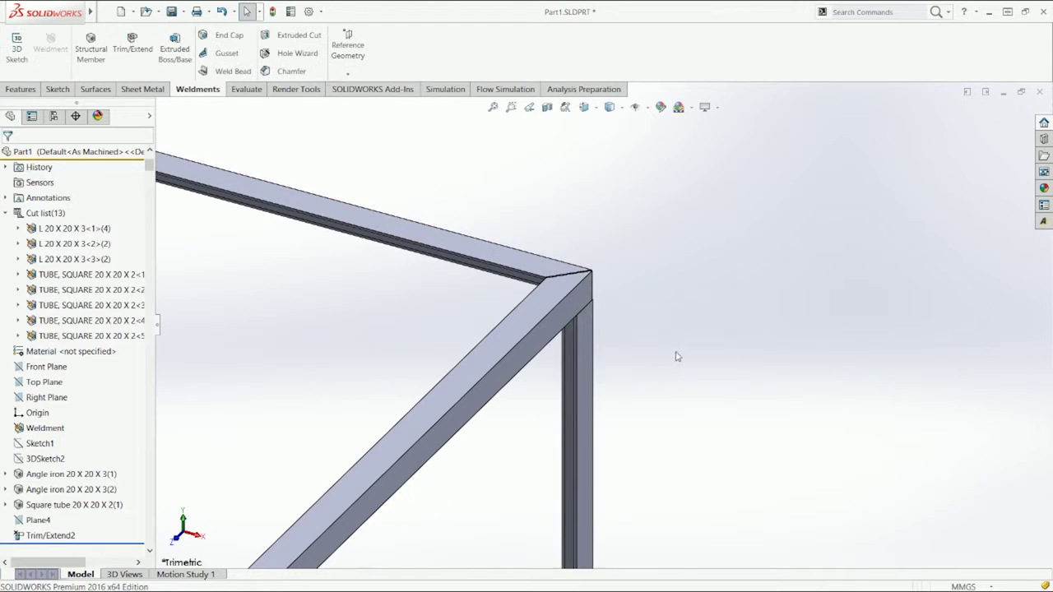
# Reopen Trim/Extend2 for editing and enable a weld gap of 1 mm
pyautogui.moveTo(645, 350); pyautogui.dragTo(623, 337, button='middle')
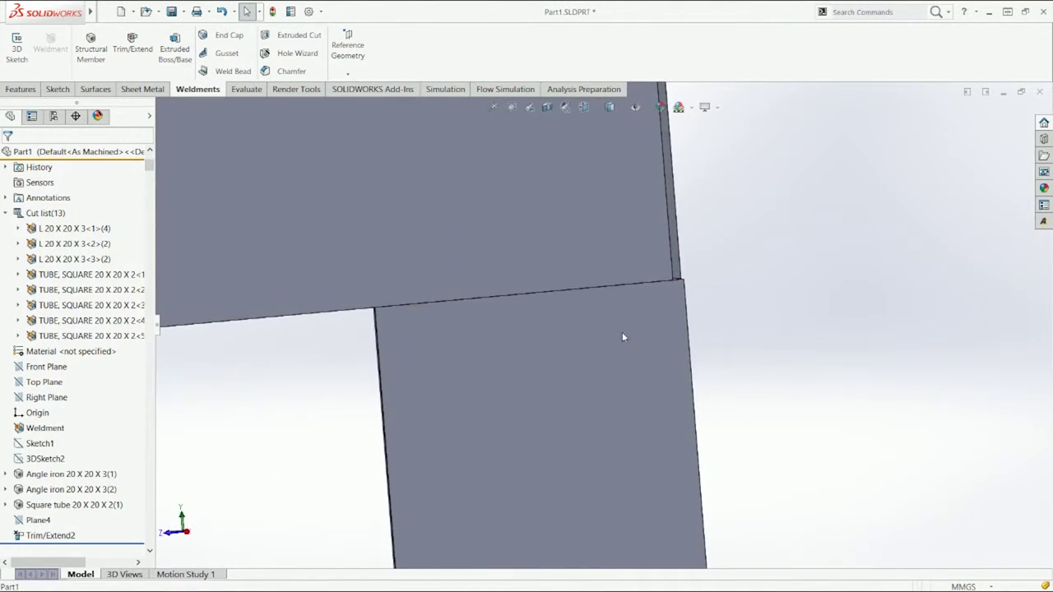
pyautogui.rightClick(53, 537)
pyautogui.click(64, 288)
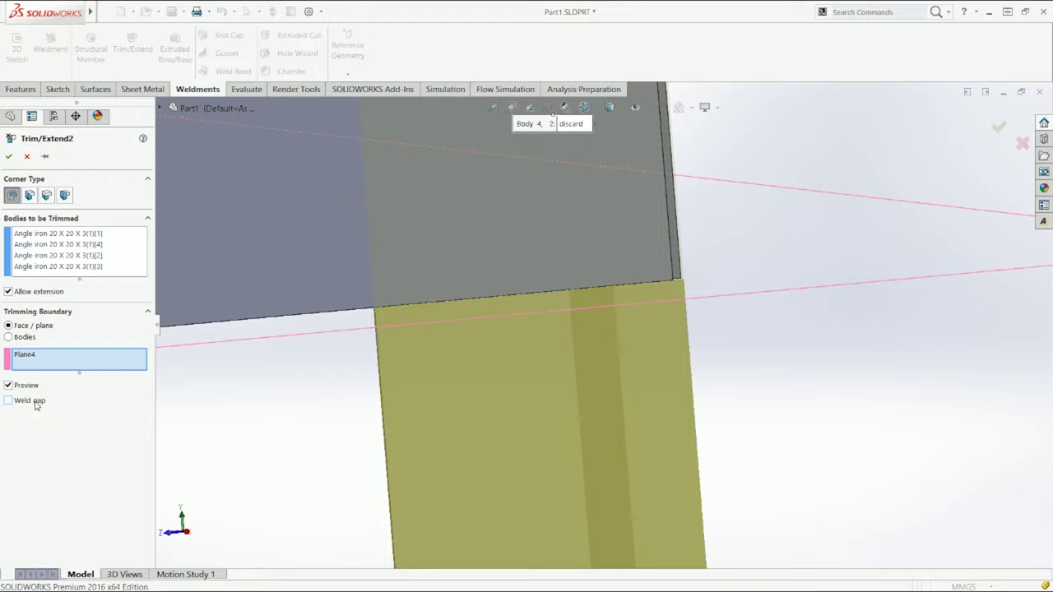
pyautogui.click(8, 400)
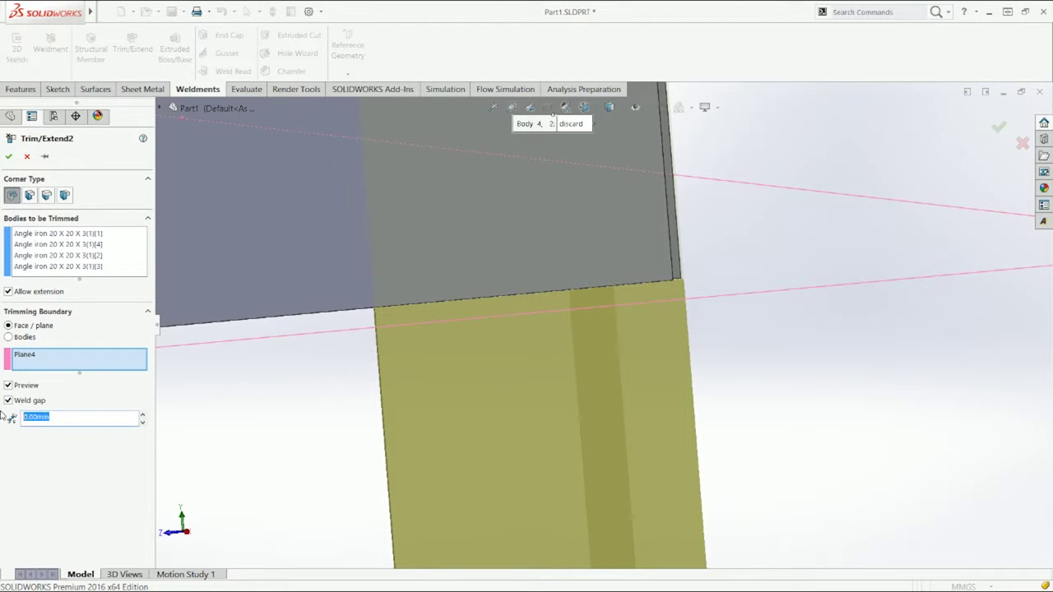
pyautogui.write('1')
pyautogui.press('Return')
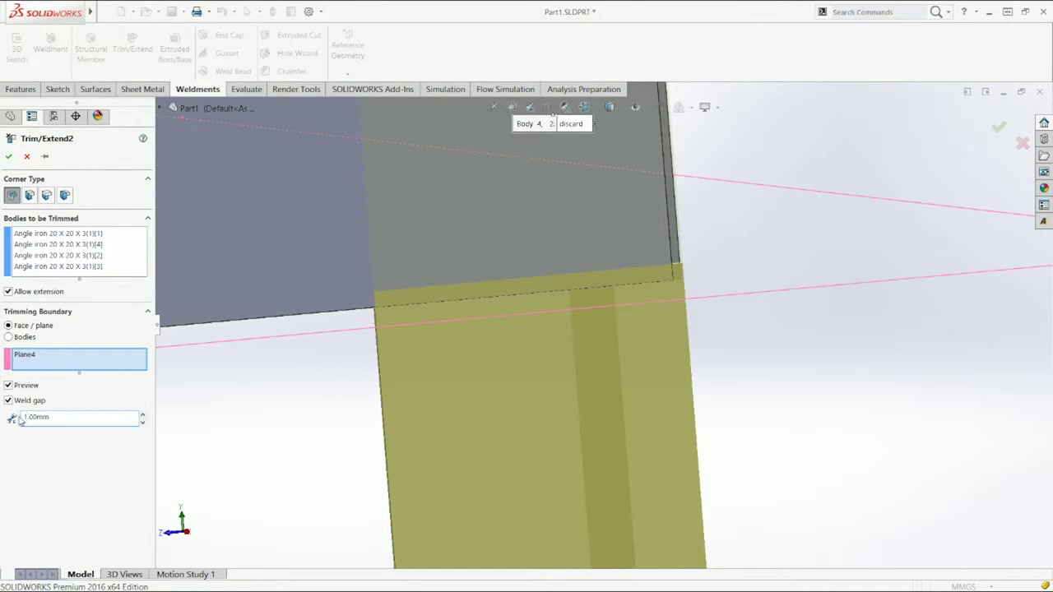
# Increase the weld gap to 2 mm and inspect the preview at the leg joint
pyautogui.click(142, 416)
pyautogui.click(143, 416)
pyautogui.click(143, 422)
pyautogui.scroll(3, 649, 327)
pyautogui.moveTo(650, 329); pyautogui.dragTo(628, 349, button='middle')
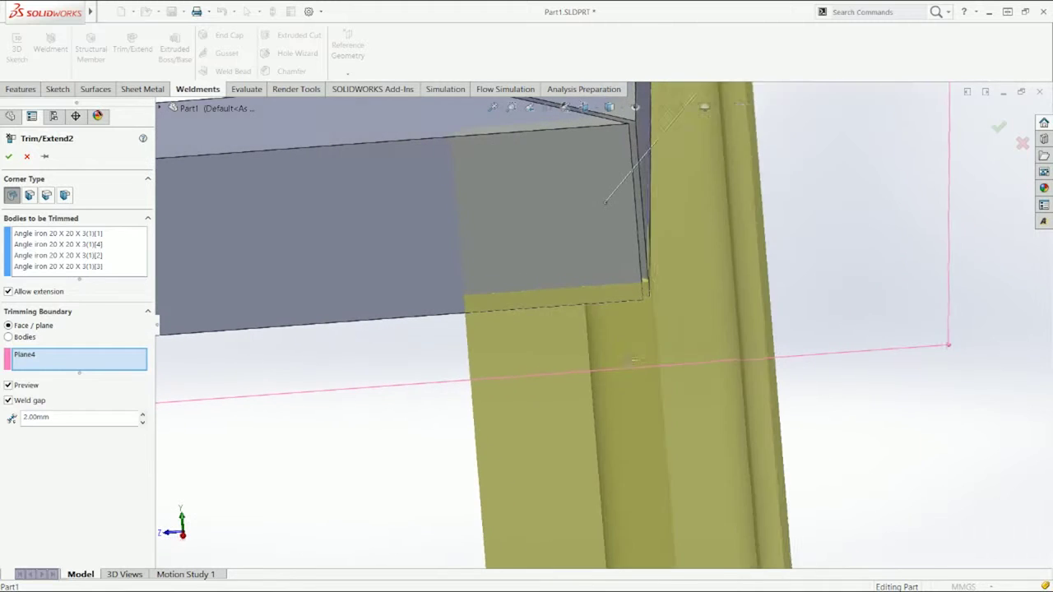
# Set the weld gap back to 1 mm and apply the edited Trim/Extend2
pyautogui.click(23, 403)
pyautogui.click(142, 422)
pyautogui.scroll(5, 609, 329)
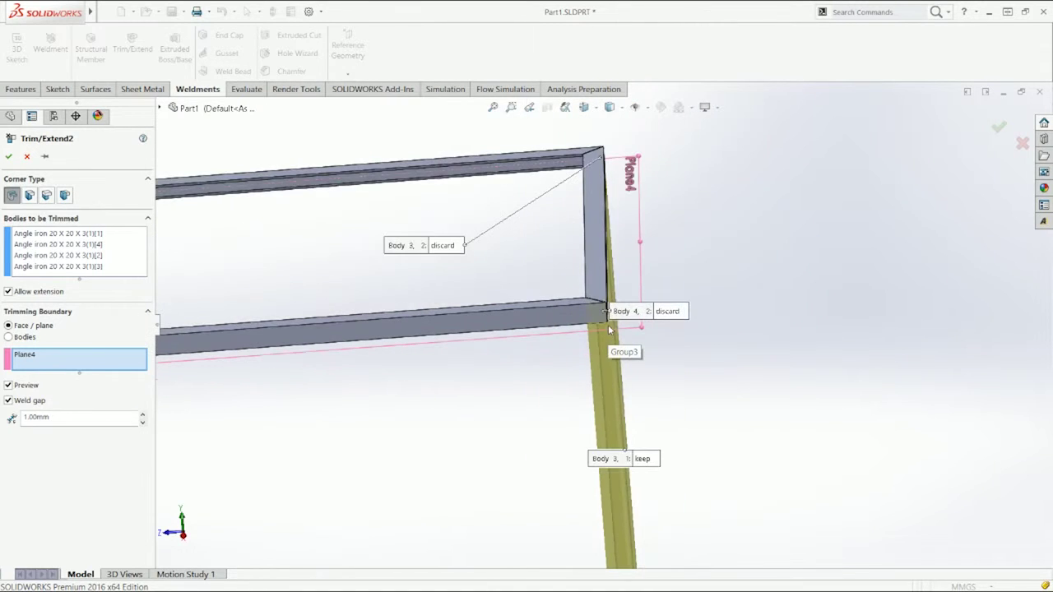
pyautogui.moveTo(659, 365); pyautogui.dragTo(687, 318, button='middle')
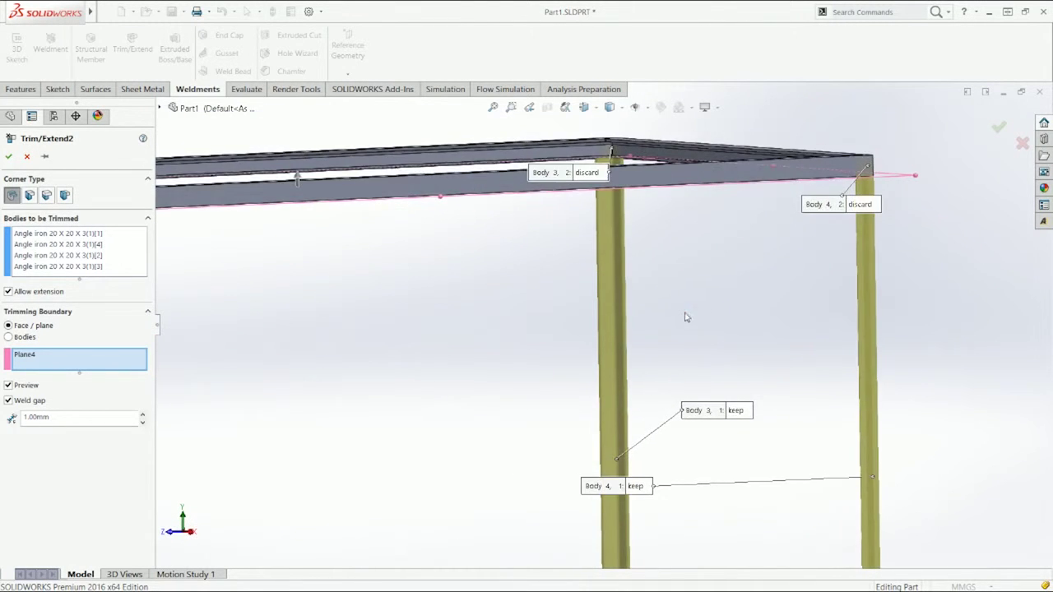
pyautogui.scroll(-5, 872, 189)
pyautogui.click(1000, 127)
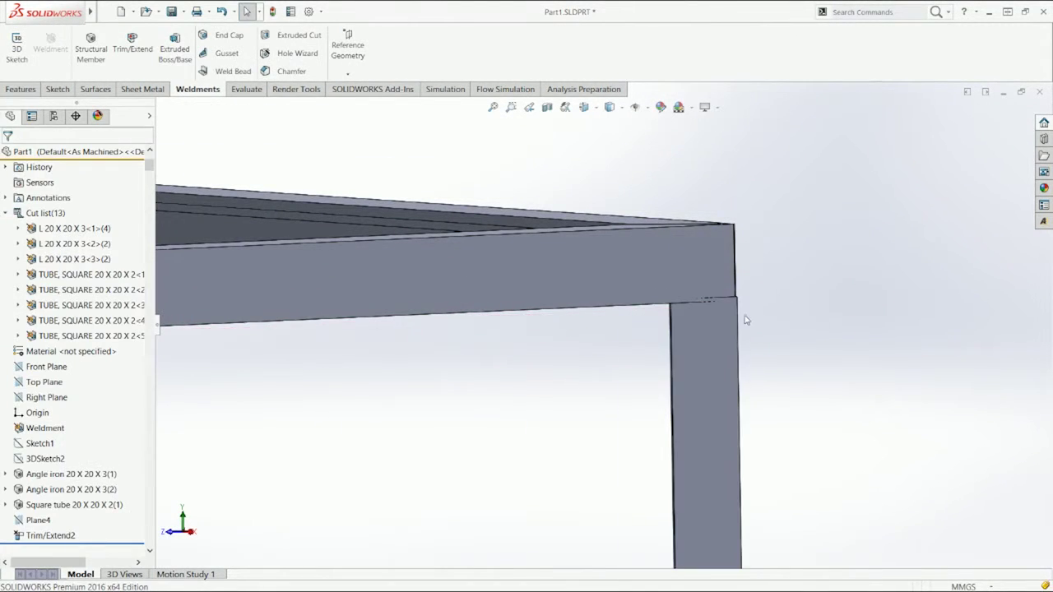
# Edit Trim/Extend2 again to turn the weld gap off, and apply the change
pyautogui.scroll(-5, 747, 321)
pyautogui.rightClick(41, 536)
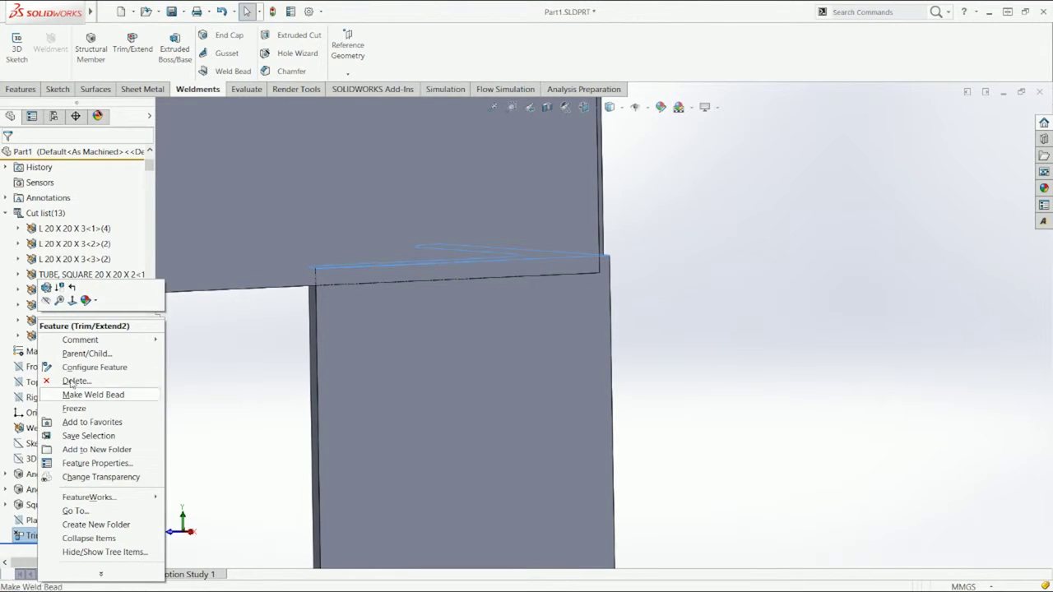
pyautogui.click(50, 289)
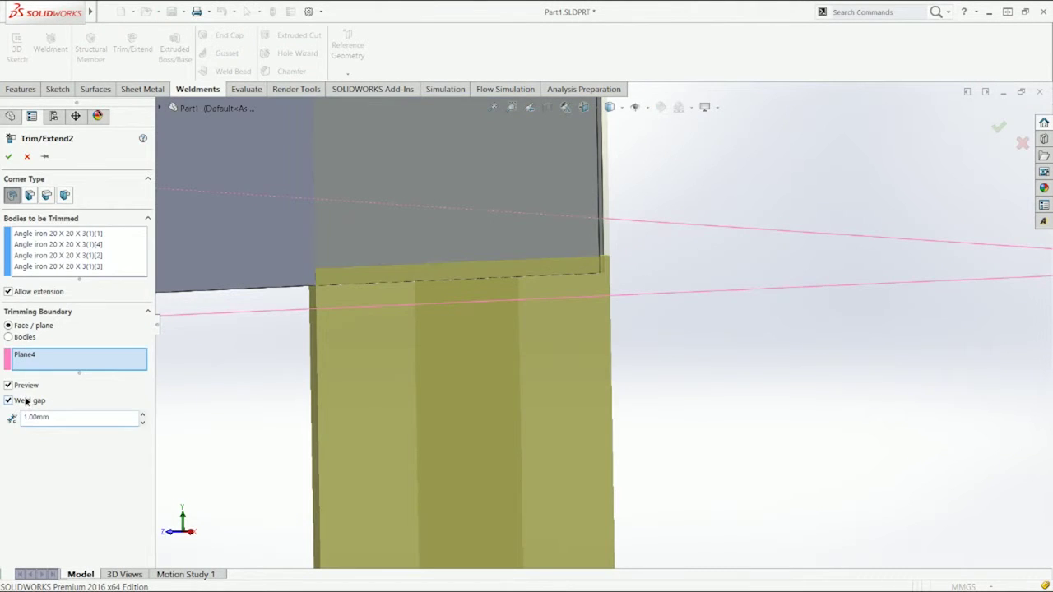
pyautogui.click(8, 400)
pyautogui.click(19, 402)
pyautogui.click(18, 401)
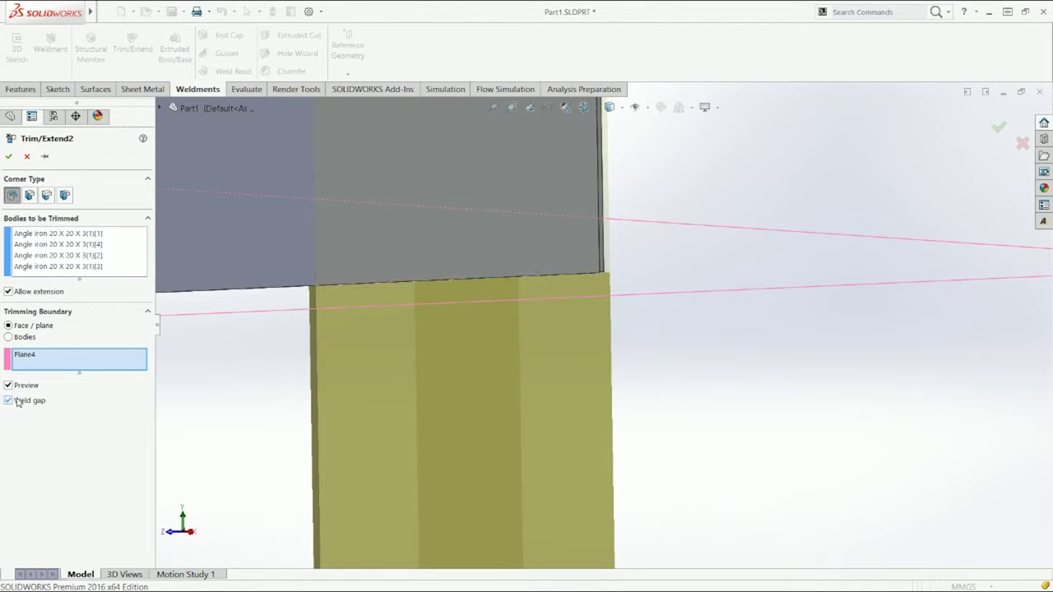
pyautogui.click(10, 156)
# Start a sketch on the Front Plane and draw a corner rectangle across both legs just below the top frame
pyautogui.hotkey('ctrl', '1')
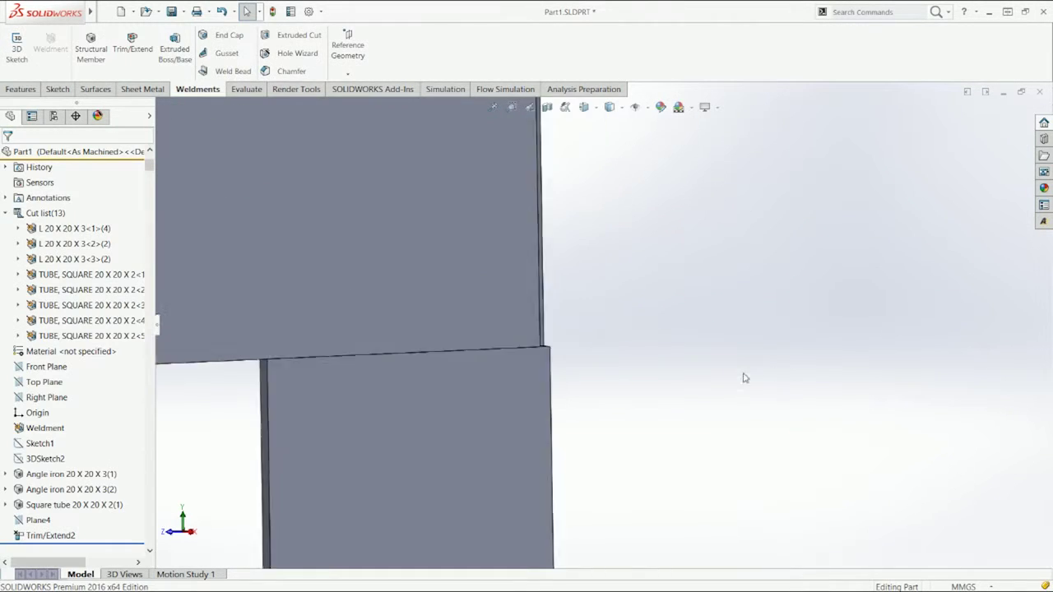
pyautogui.click(45, 368)
pyautogui.moveTo(367, 288); pyautogui.dragTo(333, 306, button='right')
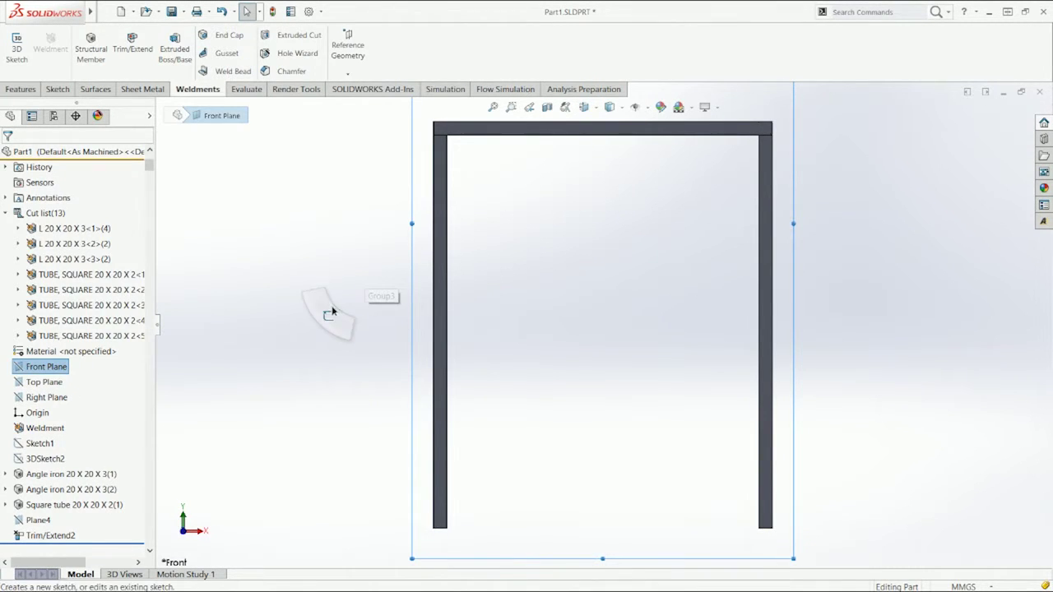
pyautogui.moveTo(355, 206); pyautogui.dragTo(414, 228, button='right')
pyautogui.click(413, 141)
pyautogui.click(788, 198)
# Make the rectangle's upper line collinear with the lower edge of the top frame
pyautogui.scroll(-5, 765, 140)
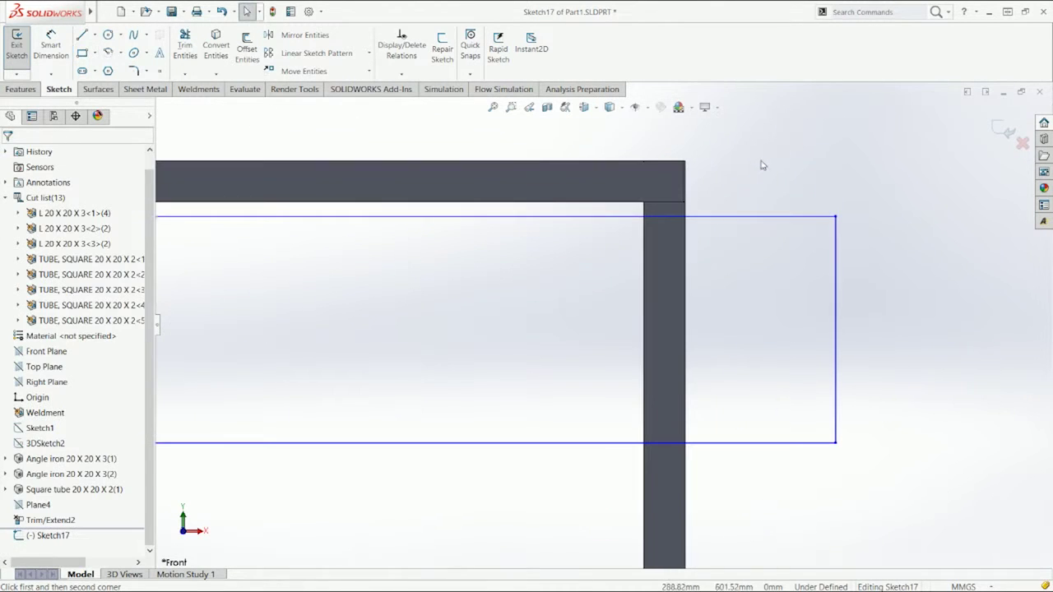
pyautogui.click(635, 217)
pyautogui.keyDown('ctrl'); pyautogui.click(637, 201); pyautogui.keyUp('ctrl')
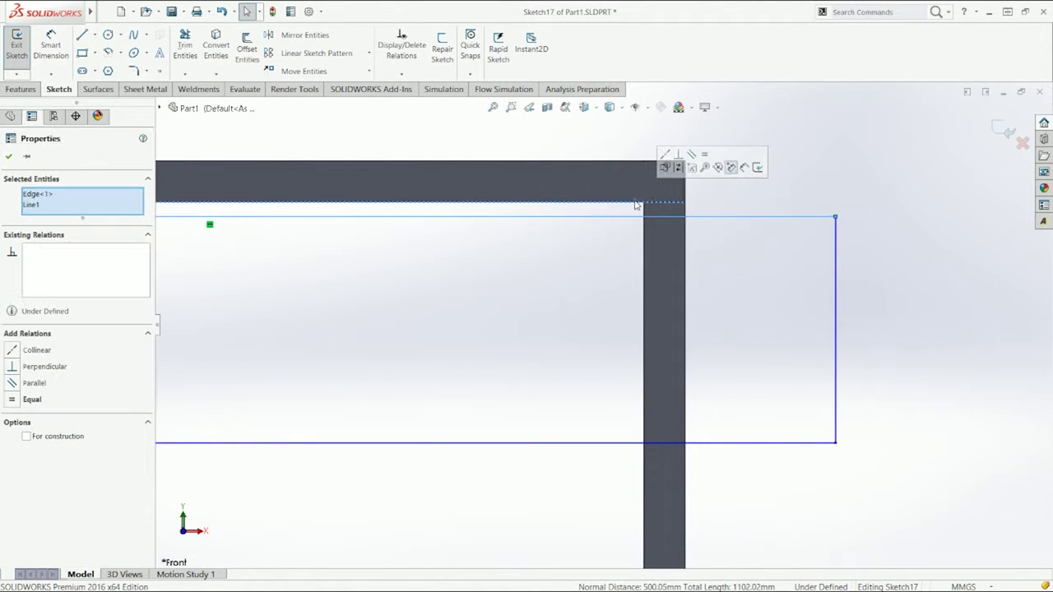
pyautogui.click(665, 161)
pyautogui.click(868, 321)
# Set the height of the rectangle below the top frame to 1 mm
pyautogui.moveTo(868, 322); pyautogui.dragTo(868, 216, button='right')
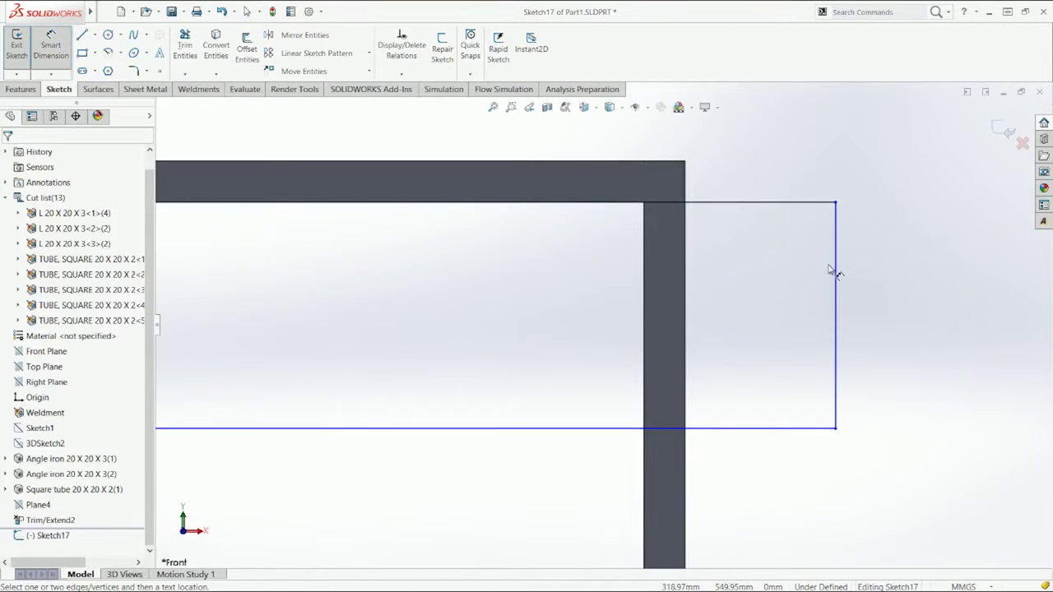
pyautogui.click(836, 278)
pyautogui.click(864, 279)
pyautogui.write('3')
pyautogui.press('Return')
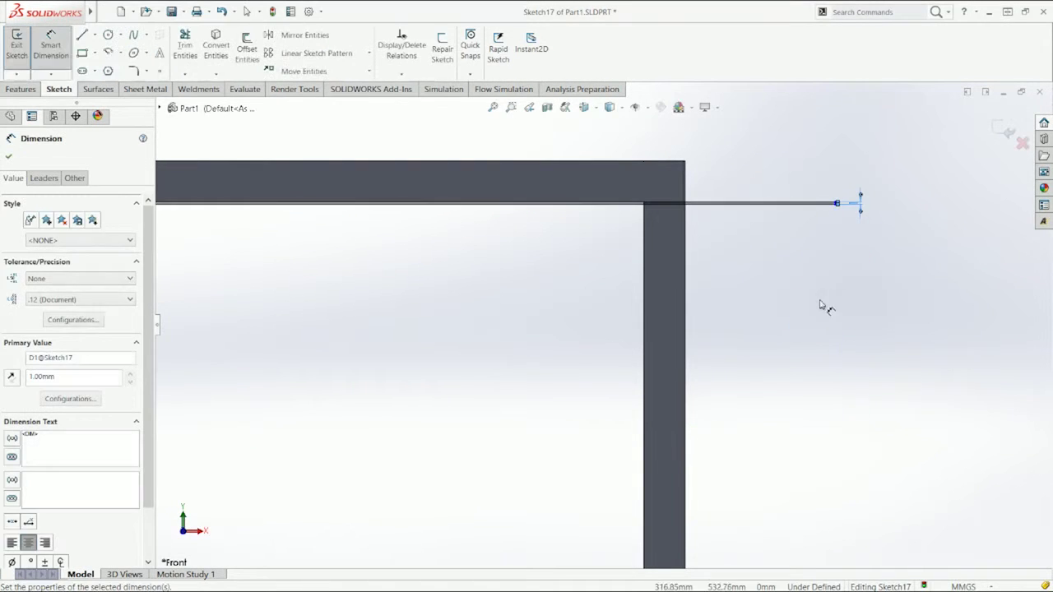
# Cut-extrude the thin rectangle with Through All - Both, using automatic body selection
pyautogui.press('s')
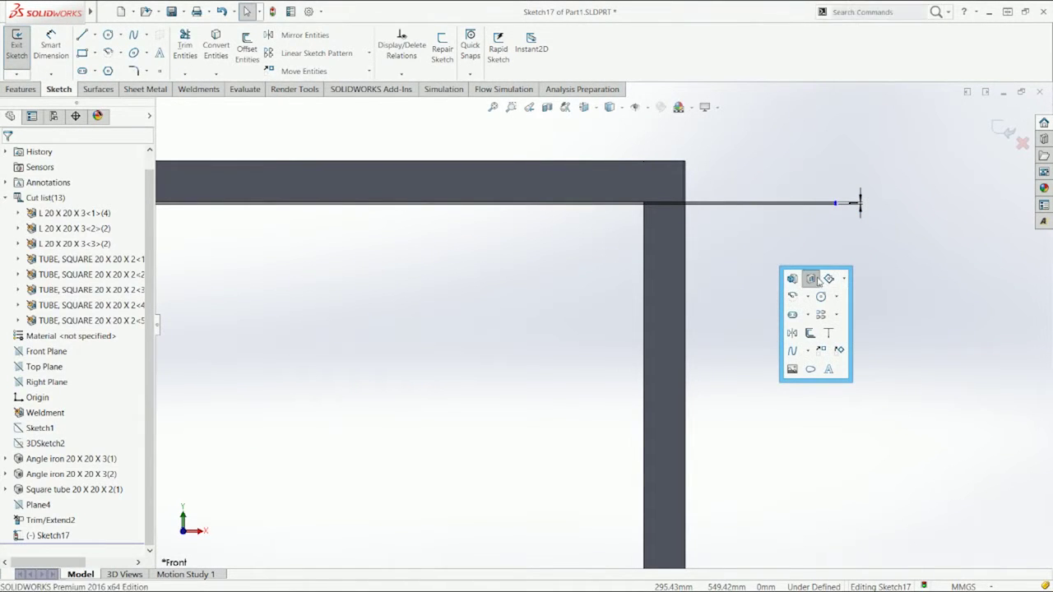
pyautogui.click(811, 277)
pyautogui.click(83, 232)
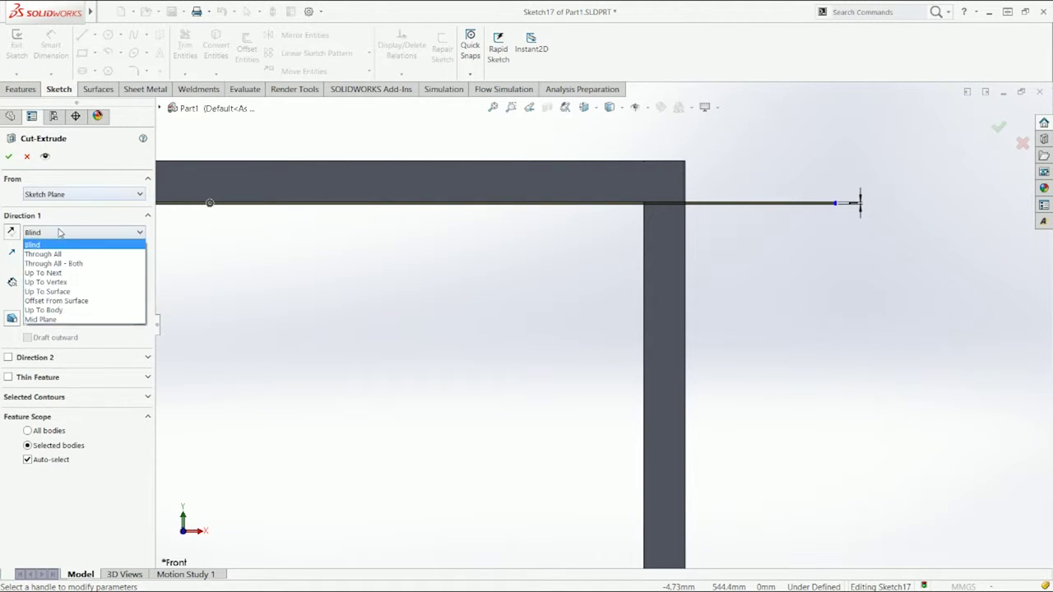
pyautogui.click(99, 262)
pyautogui.click(999, 128)
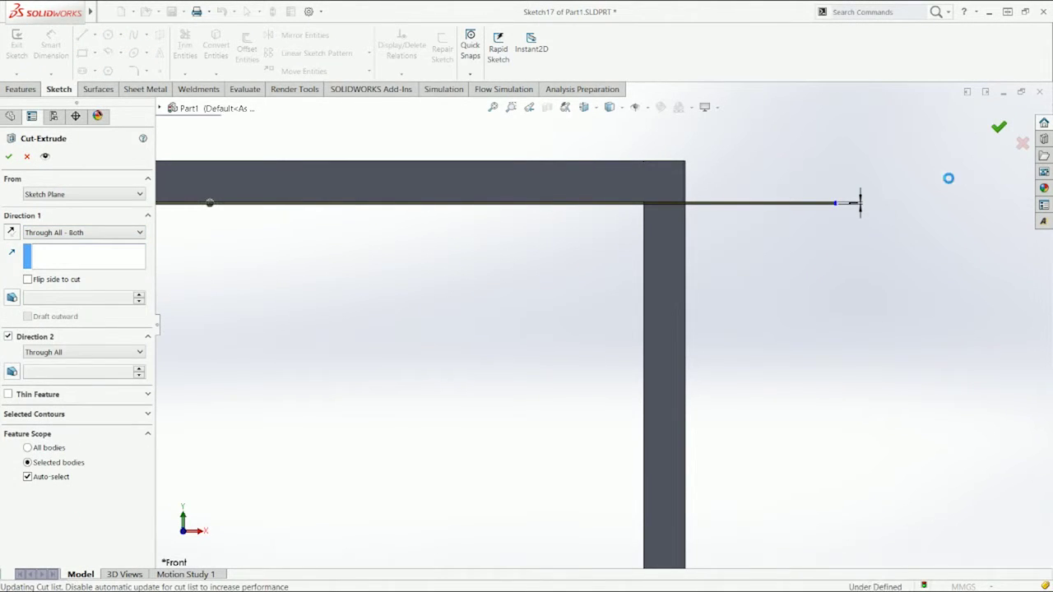
pyautogui.click(717, 246)
# Suppress the extruded cut at the tops of the legs and show the whole frame in isometric view
pyautogui.scroll(-5, 659, 224)
pyautogui.moveTo(659, 224); pyautogui.dragTo(452, 304, button='middle')
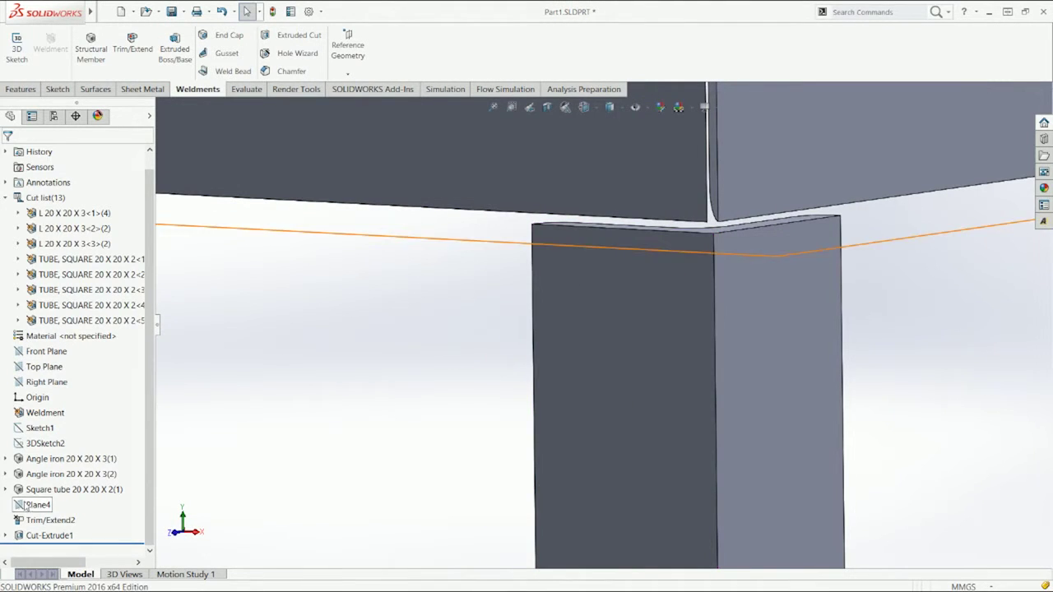
pyautogui.click(49, 536)
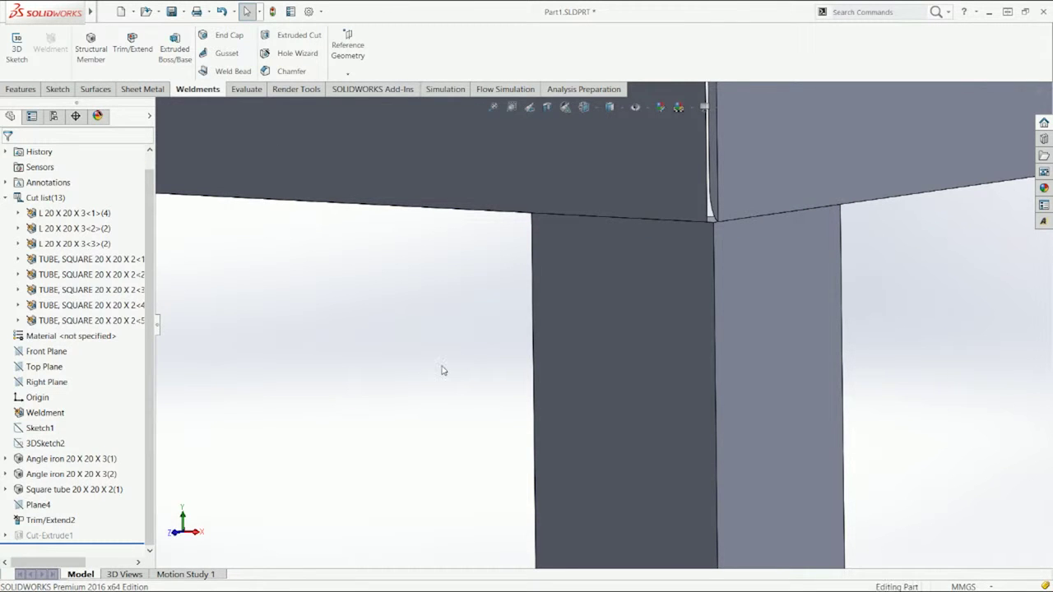
pyautogui.hotkey('ctrl', '7')
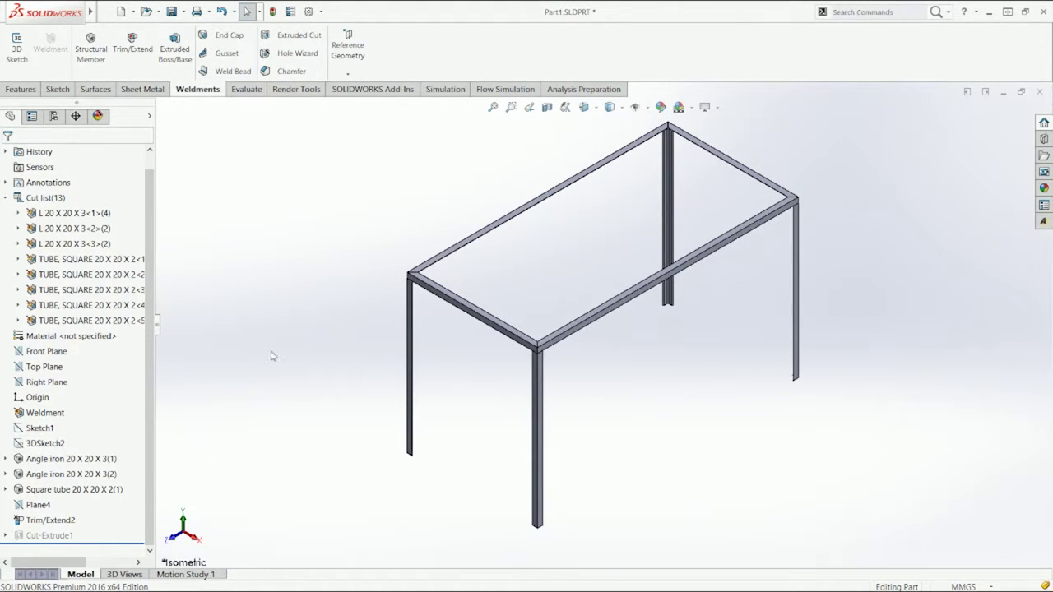
# Show the five hidden square tube roof bodies from the cut list, and collapse the cut list
pyautogui.click(18, 259)
pyautogui.click(18, 289)
pyautogui.click(19, 320)
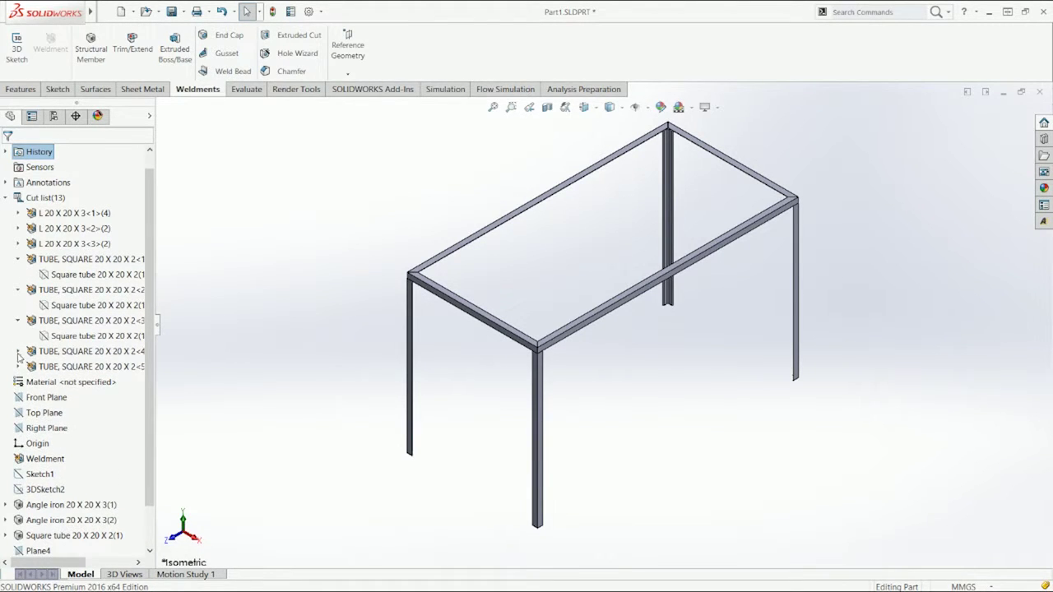
pyautogui.click(18, 351)
pyautogui.click(18, 382)
pyautogui.click(50, 398)
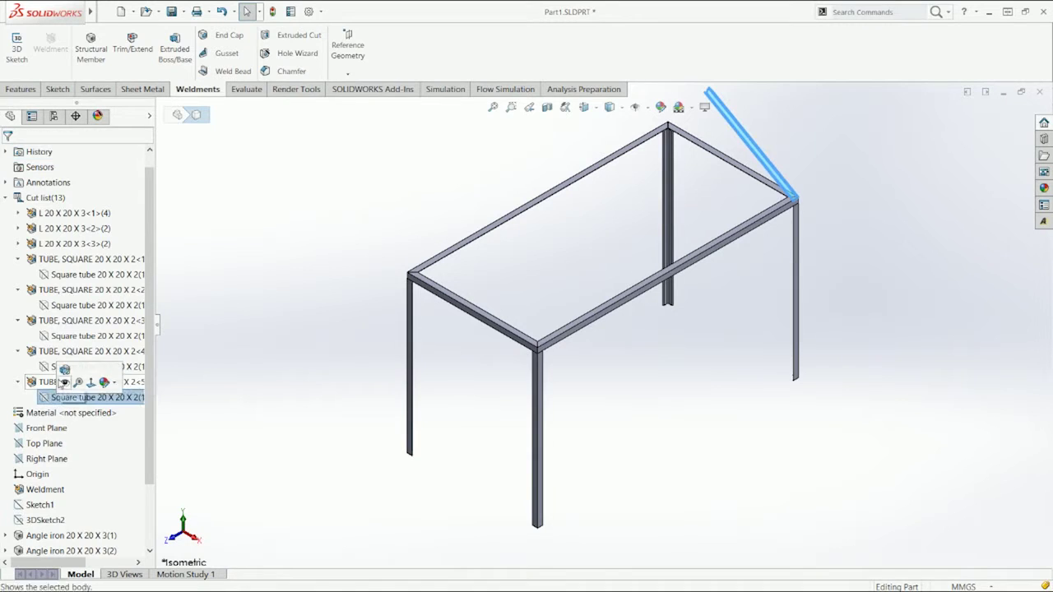
pyautogui.keyDown('ctrl'); pyautogui.click(56, 366); pyautogui.keyUp('ctrl')
pyautogui.keyDown('ctrl'); pyautogui.click(54, 335); pyautogui.keyUp('ctrl')
pyautogui.keyDown('ctrl'); pyautogui.click(54, 306); pyautogui.keyUp('ctrl')
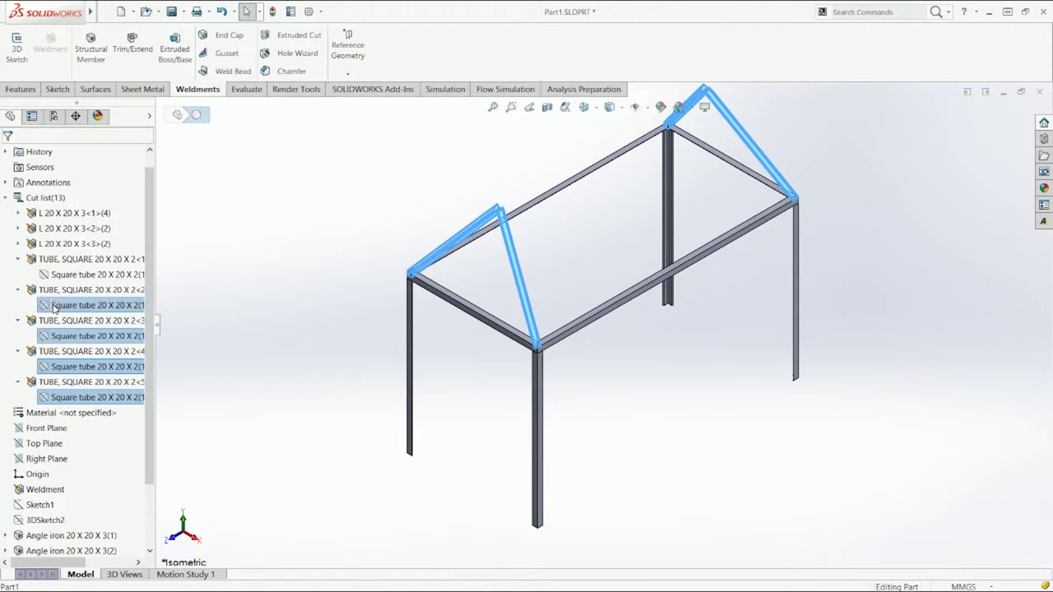
pyautogui.keyDown('ctrl'); pyautogui.click(54, 275); pyautogui.keyUp('ctrl')
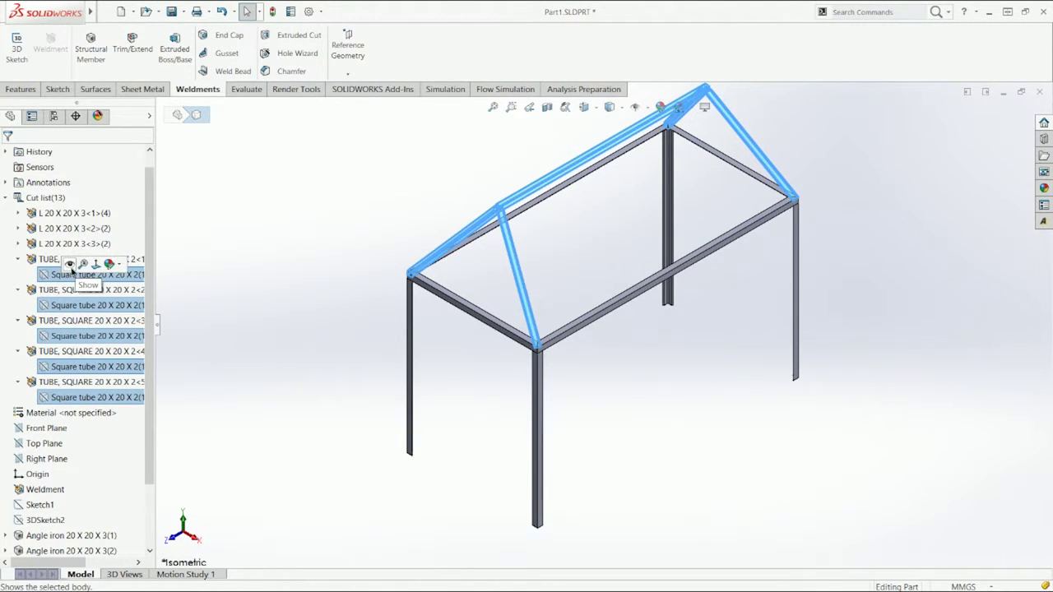
pyautogui.click(71, 266)
pyautogui.scroll(-2, 843, 250)
pyautogui.scroll(2, 385, 411)
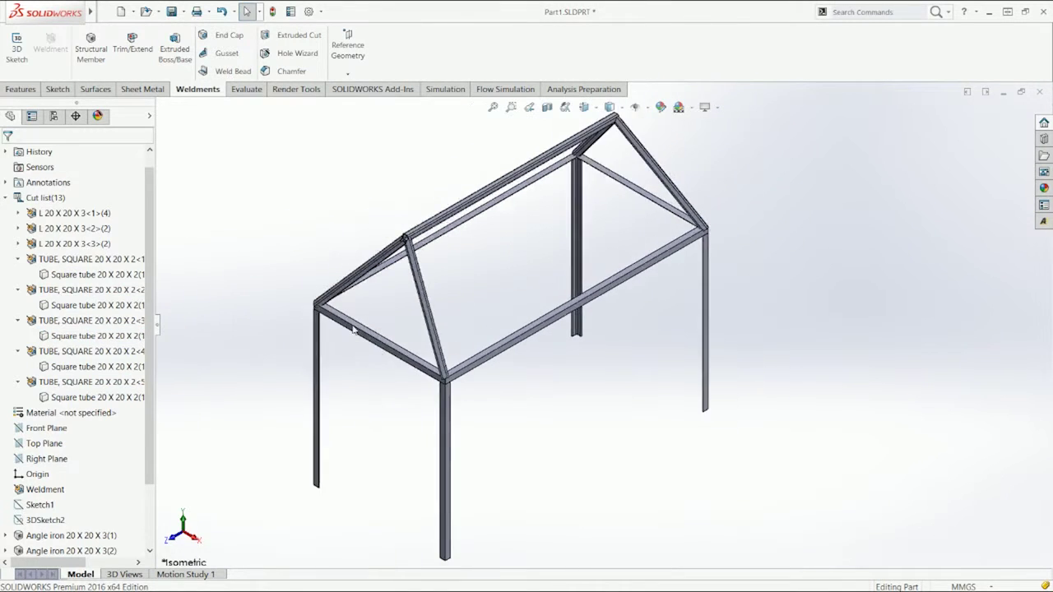
pyautogui.scroll(-4, 354, 329)
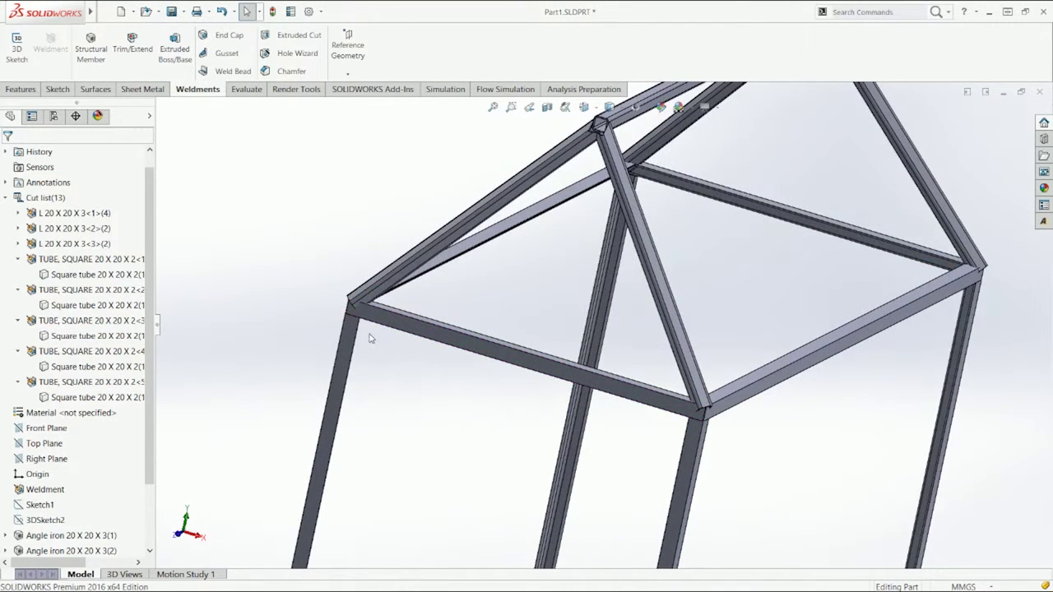
pyautogui.click(6, 198)
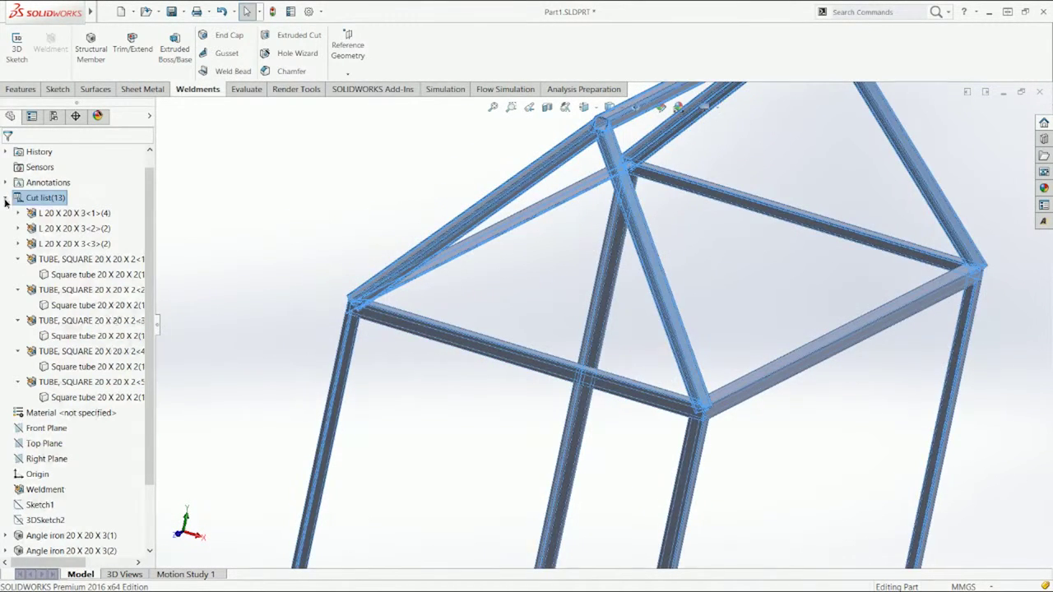
pyautogui.click(227, 264)
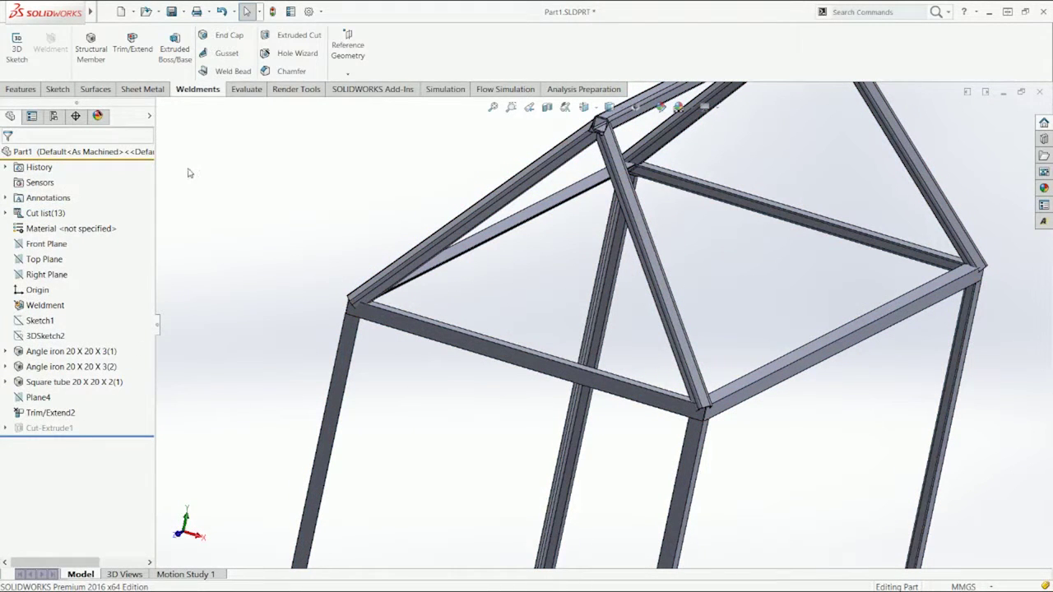
# Start a Trim/Extend with the four sloping square tubes as bodies to be trimmed and Allow extension turned off
pyautogui.click(132, 48)
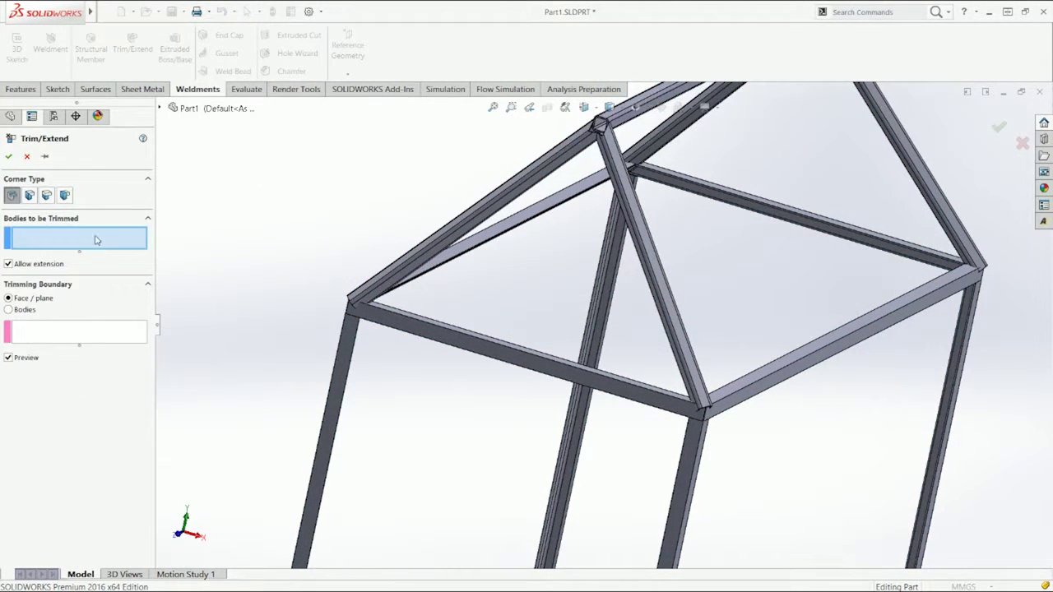
pyautogui.click(530, 182)
pyautogui.click(614, 174)
pyautogui.moveTo(779, 160); pyautogui.dragTo(721, 159, button='middle')
pyautogui.click(743, 153)
pyautogui.click(696, 149)
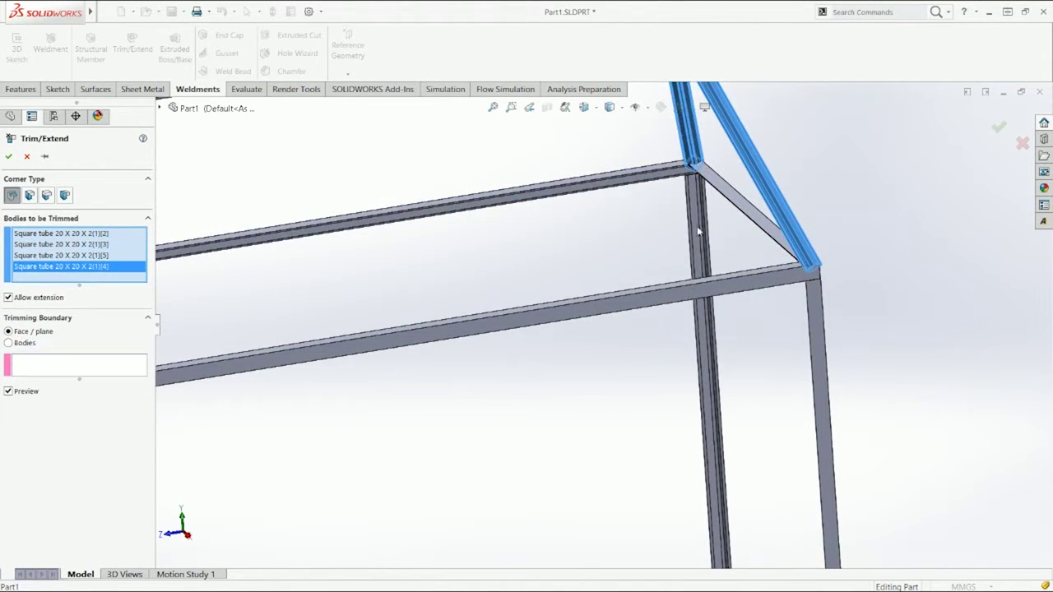
pyautogui.scroll(-5, 800, 254)
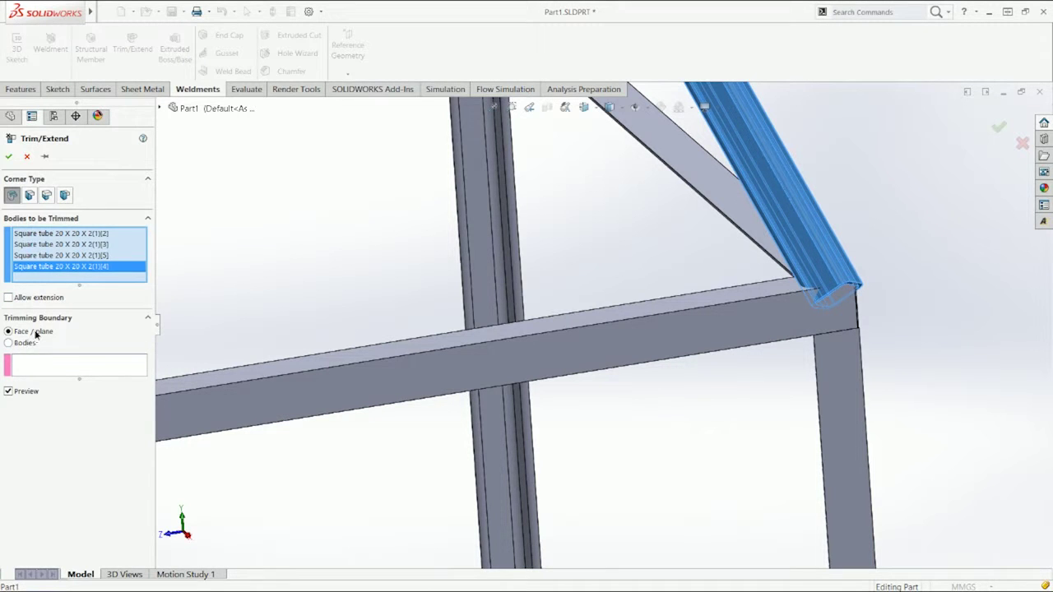
# Pick the upper face of the long top frame member as a Face / plane trimming boundary
pyautogui.click(70, 367)
pyautogui.click(634, 316)
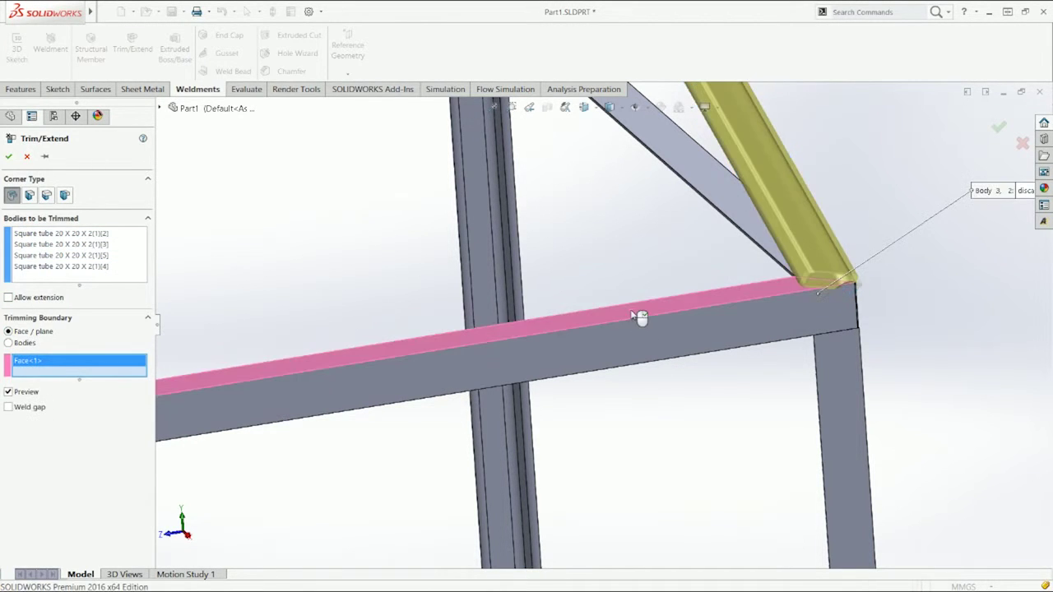
pyautogui.moveTo(763, 360); pyautogui.dragTo(705, 329, button='middle')
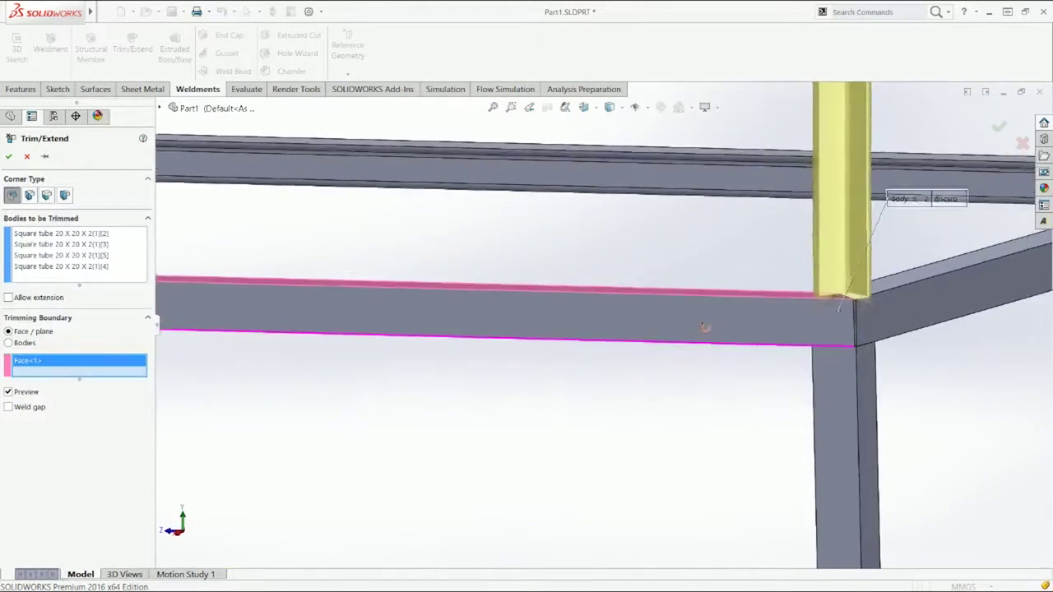
pyautogui.scroll(-5, 861, 295)
pyautogui.moveTo(861, 295); pyautogui.dragTo(759, 326, button='middle')
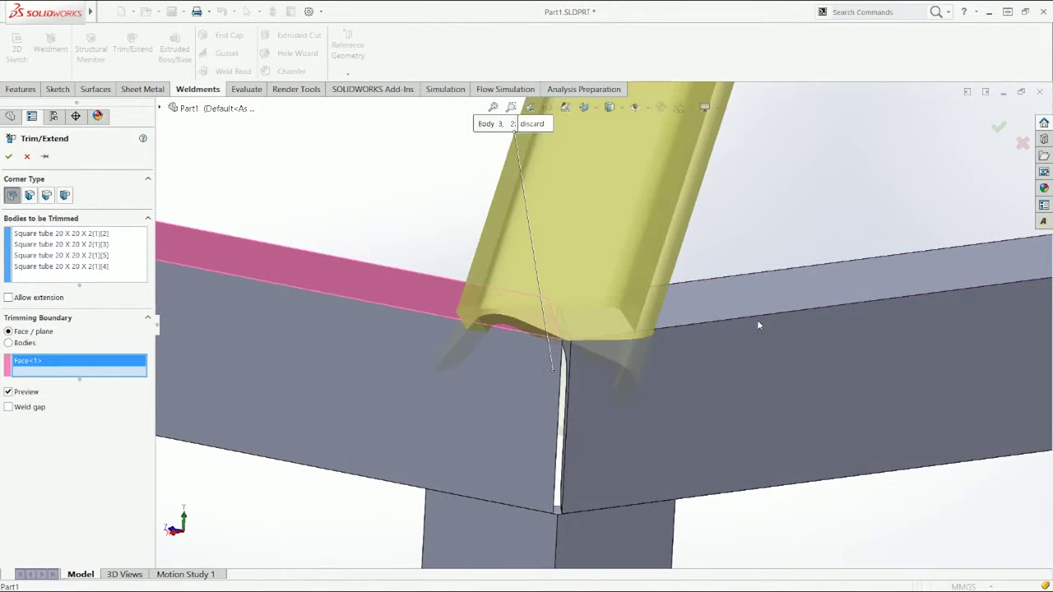
# Add the four outer side faces of the top frame as further trimming boundaries
pyautogui.click(355, 366)
pyautogui.moveTo(428, 345); pyautogui.dragTo(404, 327, button='middle')
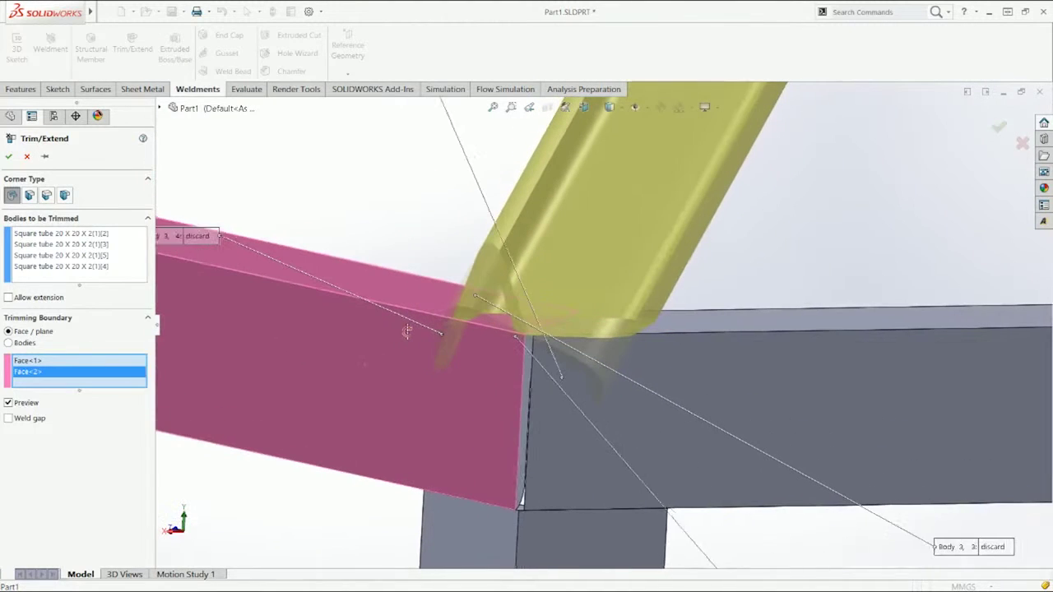
pyautogui.click(830, 358)
pyautogui.scroll(10, 825, 375)
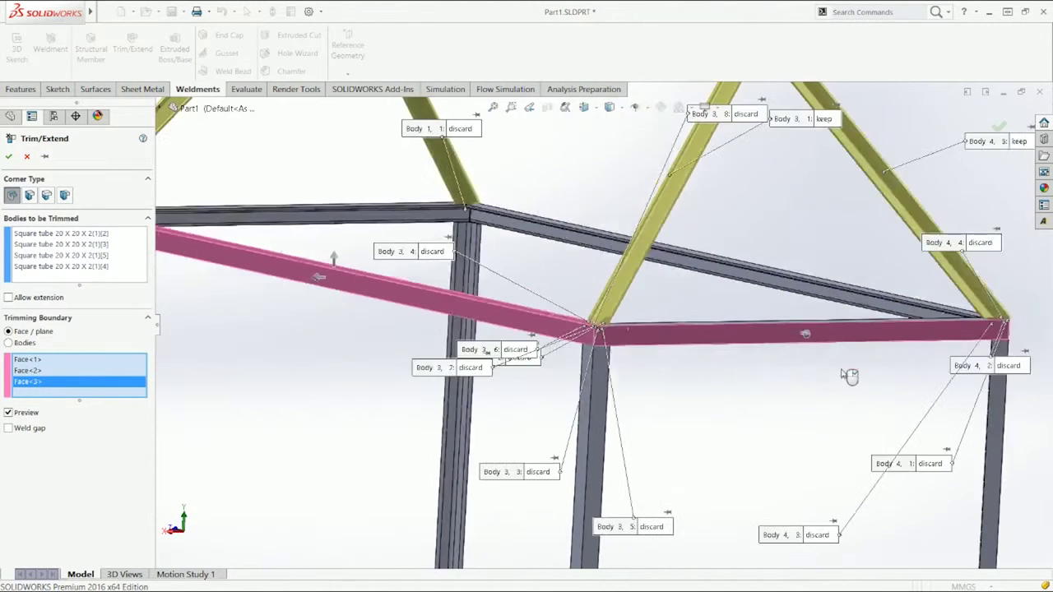
pyautogui.moveTo(871, 380); pyautogui.dragTo(766, 242, button='middle')
pyautogui.click(570, 331)
pyautogui.scroll(-4, 764, 234)
pyautogui.click(648, 256)
pyautogui.scroll(3, 368, 261)
# Check the keep and discard pieces of the sloping tubes at the frame corners, and apply the trim
pyautogui.moveTo(369, 263); pyautogui.dragTo(735, 330, button='middle')
pyautogui.scroll(-8, 774, 218)
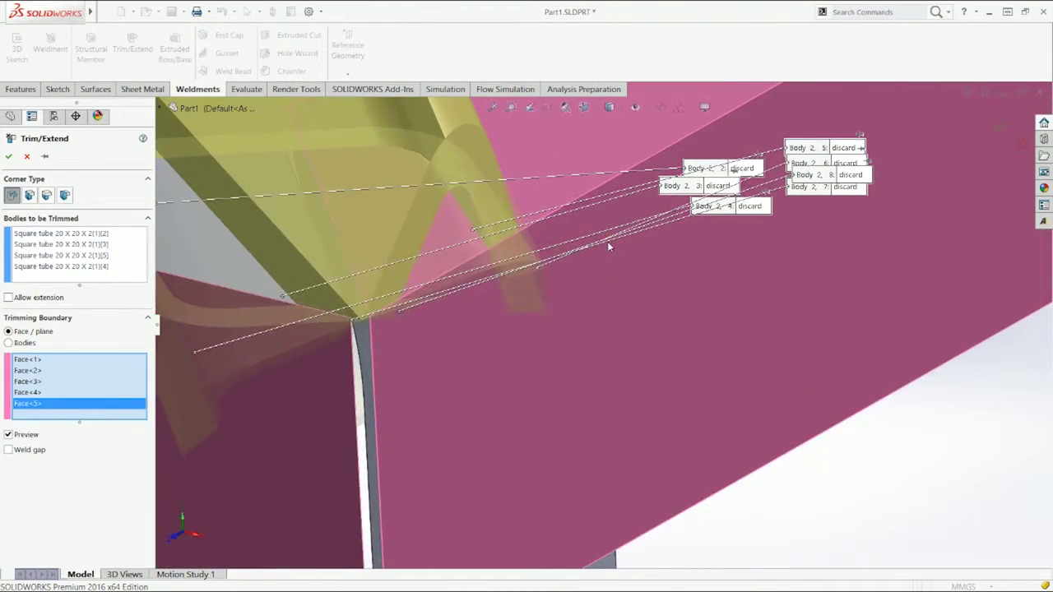
pyautogui.moveTo(574, 252)
pyautogui.mouseDown(button='middle')
pyautogui.moveTo(567, 237)
pyautogui.moveTo(581, 235)
pyautogui.mouseUp(button='middle')
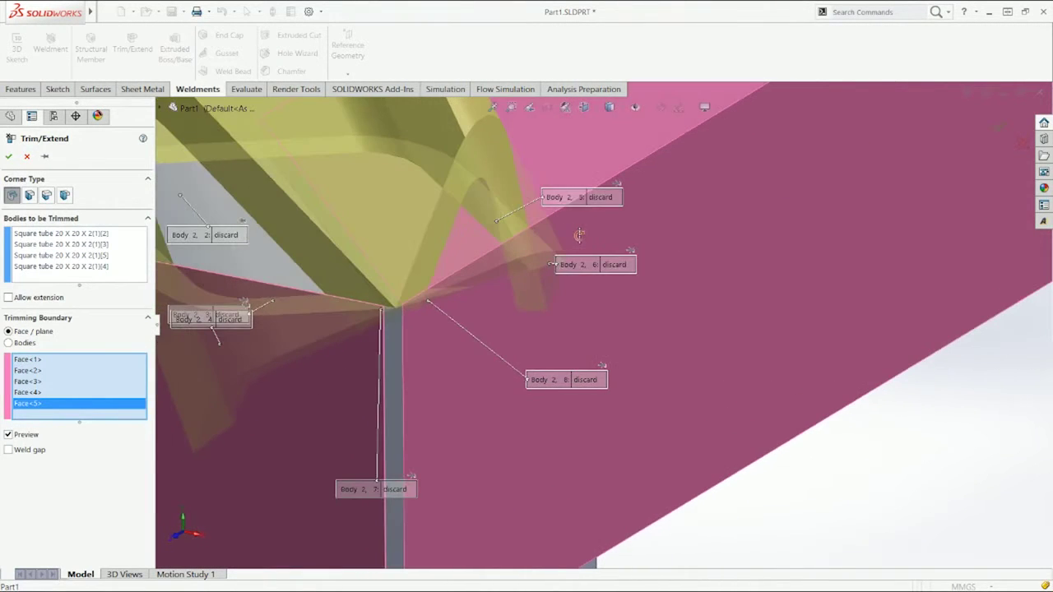
pyautogui.moveTo(564, 286); pyautogui.dragTo(485, 268, button='middle')
pyautogui.scroll(10, 459, 357)
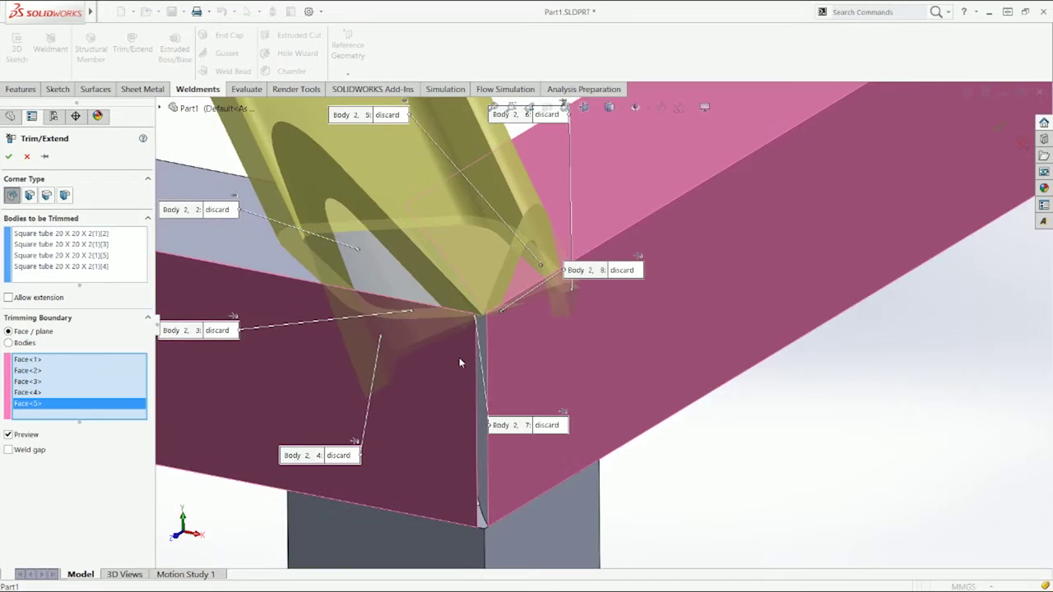
pyautogui.scroll(4, 559, 238)
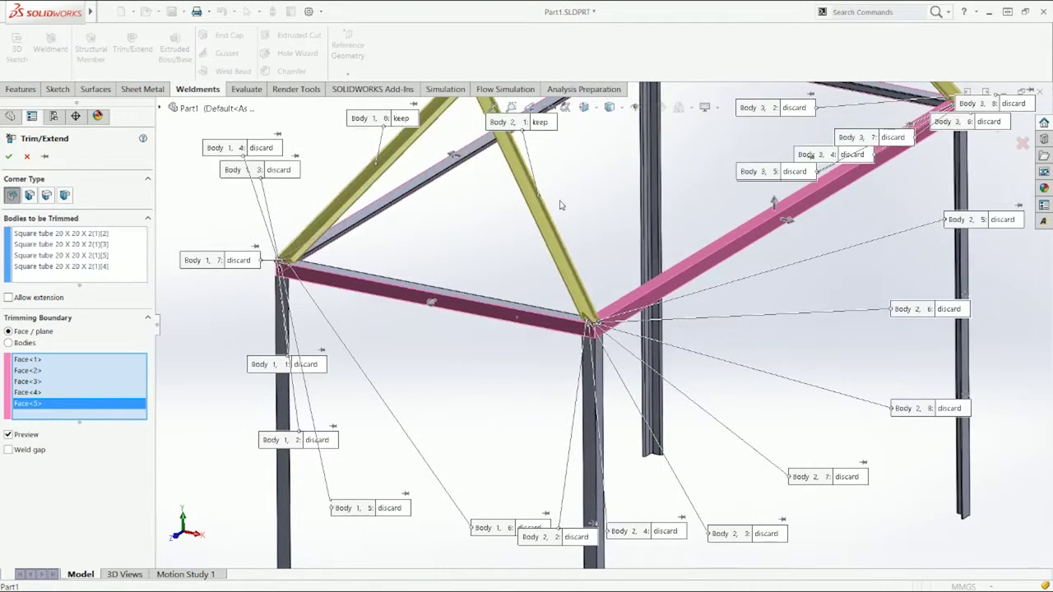
pyautogui.scroll(5, 639, 255)
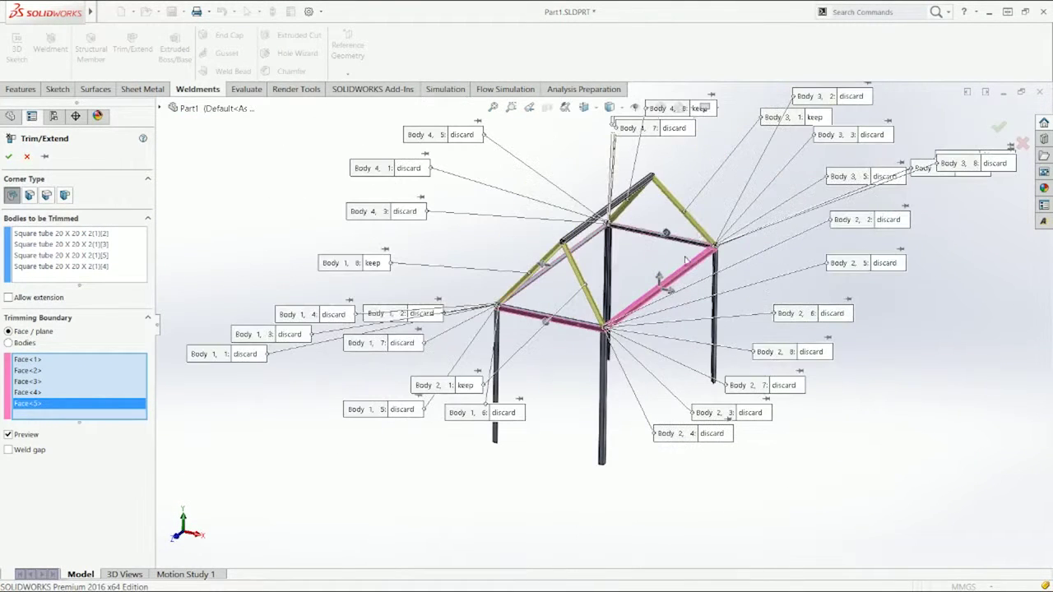
pyautogui.scroll(-12, 710, 262)
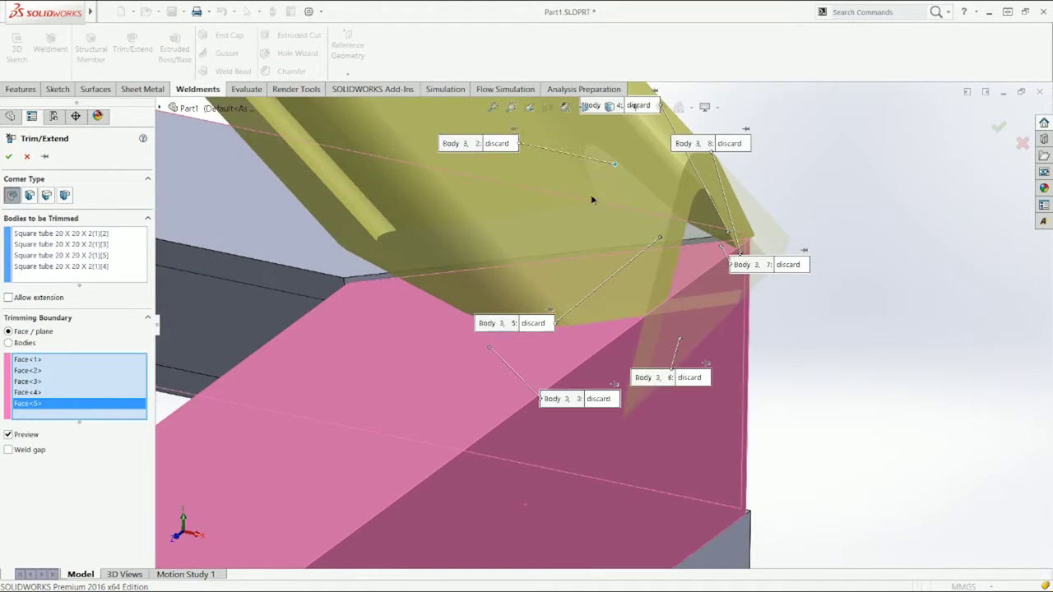
pyautogui.keyDown('ctrl'); pyautogui.moveTo(665, 166); pyautogui.dragTo(654, 245, button='middle'); pyautogui.keyUp('ctrl')
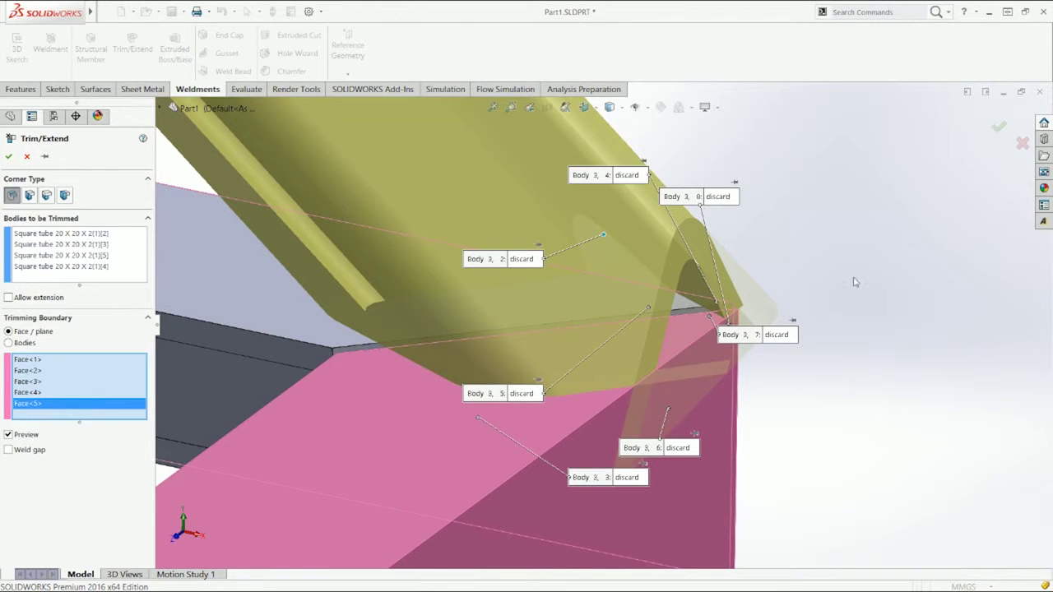
pyautogui.click(1000, 127)
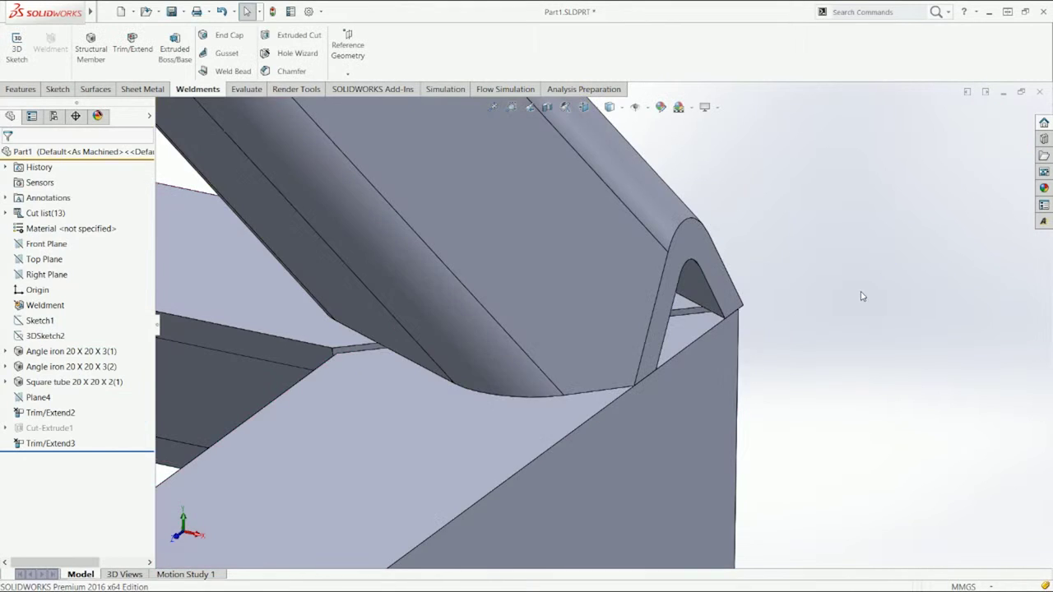
# Isolate one of the trimmed sloping tubes and examine the shape of its cut lower end
pyautogui.moveTo(559, 343); pyautogui.dragTo(550, 289, button='middle')
pyautogui.rightClick(550, 289)
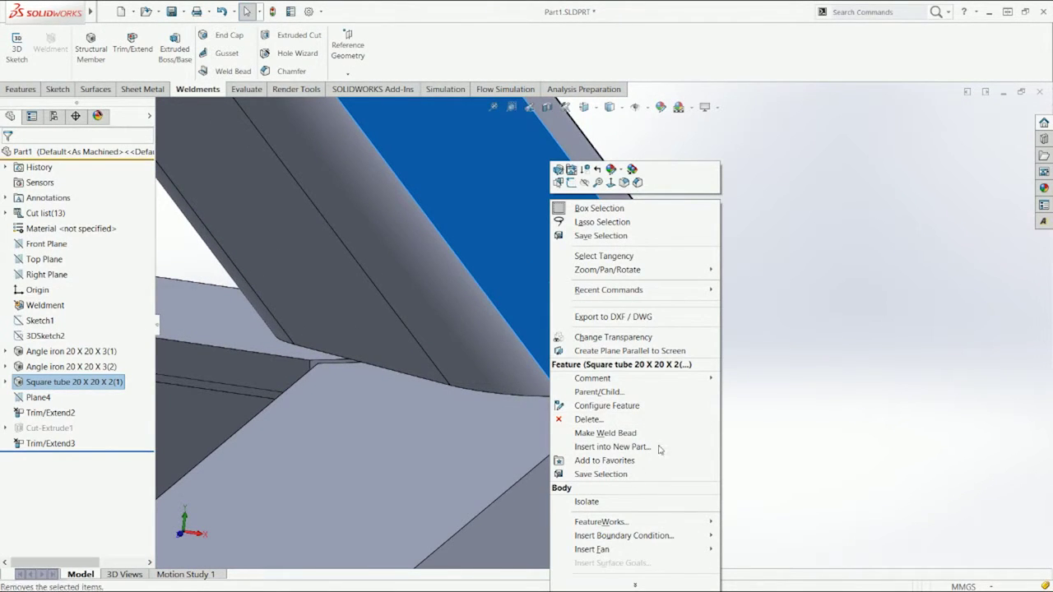
pyautogui.press('Escape')
pyautogui.moveTo(558, 358); pyautogui.dragTo(339, 218, button='middle')
pyautogui.press('Escape')
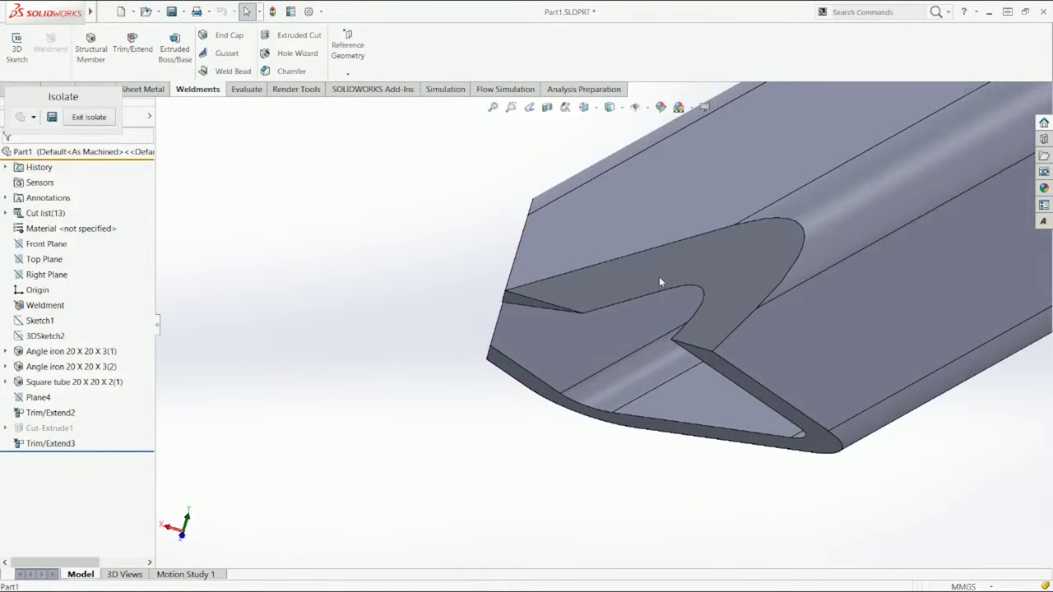
pyautogui.moveTo(659, 282); pyautogui.dragTo(665, 284, button='middle')
pyautogui.moveTo(718, 212); pyautogui.dragTo(547, 132, button='middle')
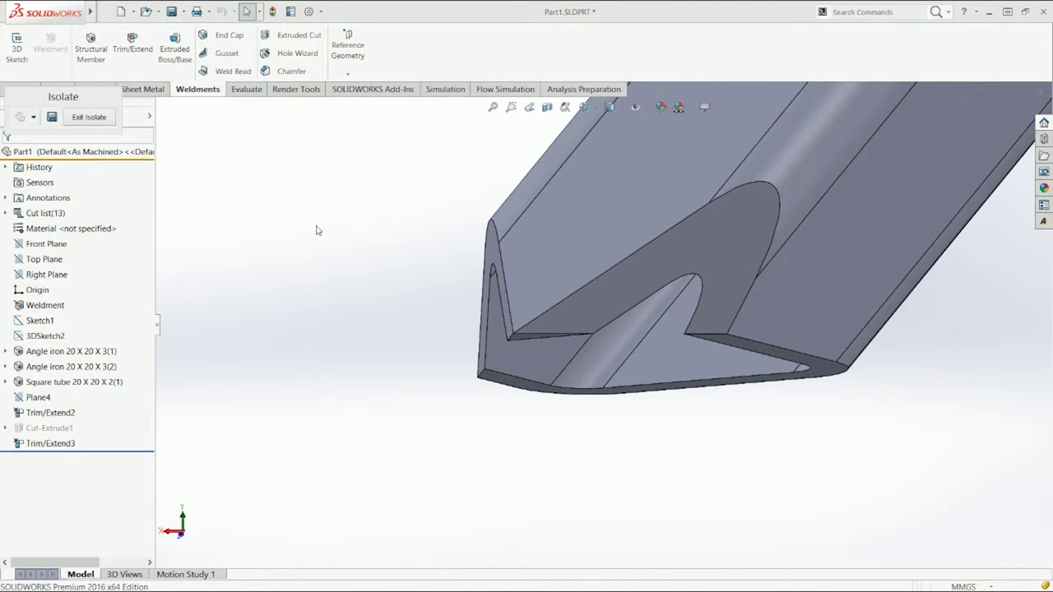
pyautogui.rightClick(49, 444)
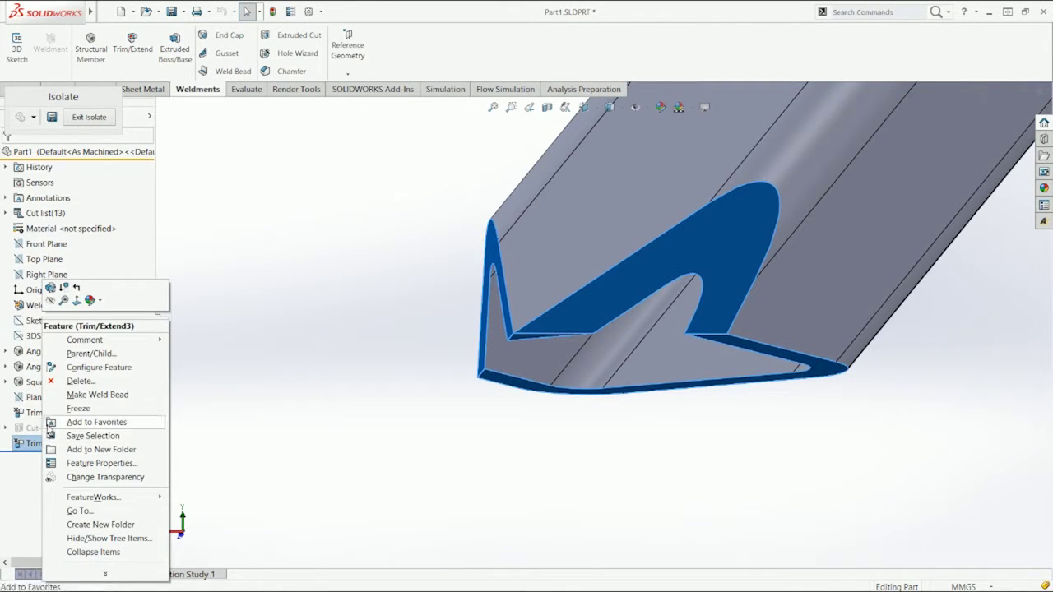
pyautogui.click(50, 287)
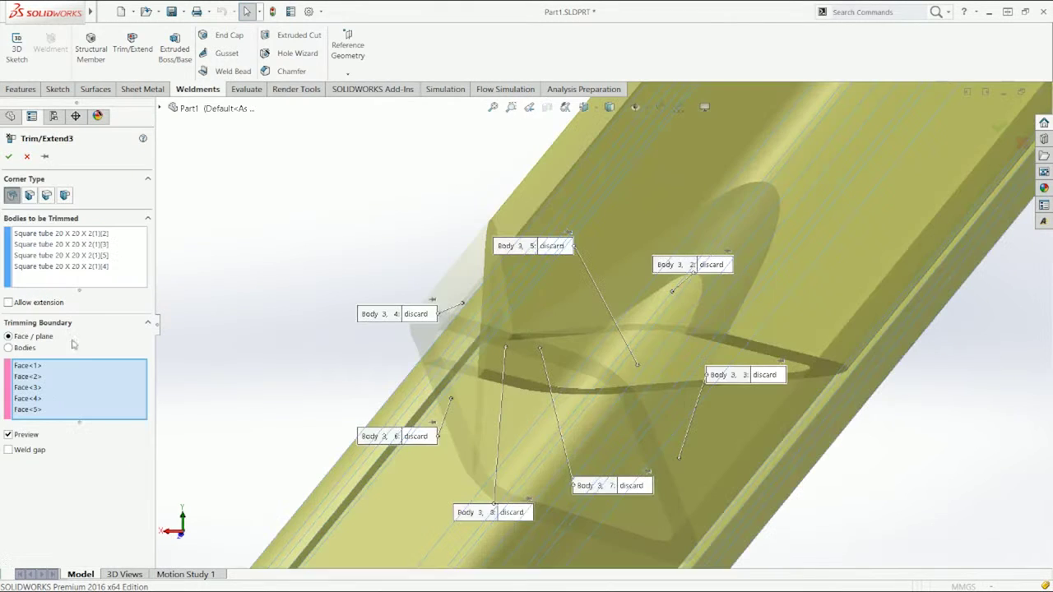
pyautogui.scroll(2, 418, 334)
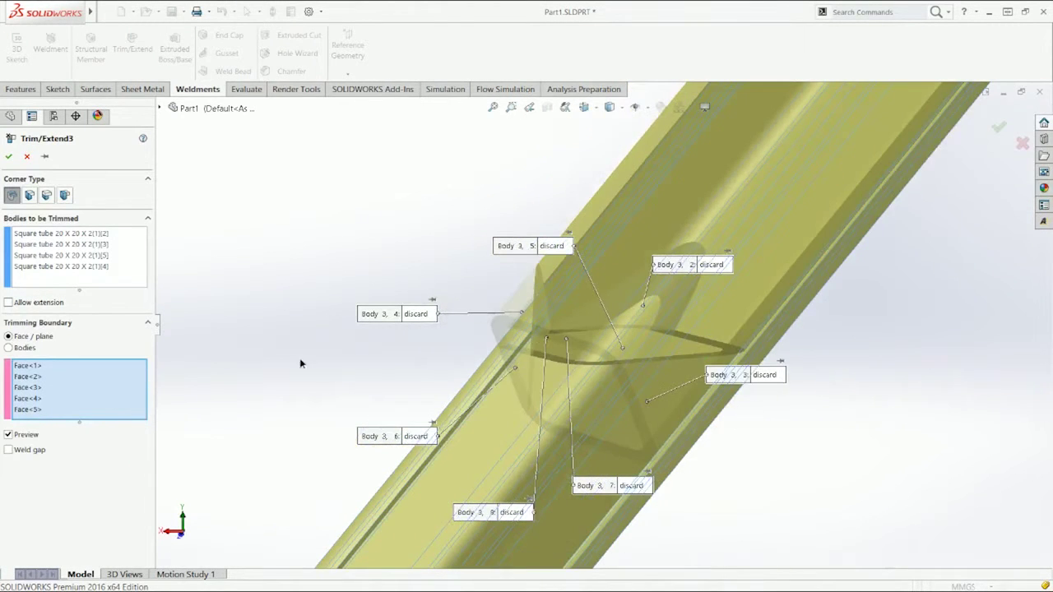
pyautogui.scroll(10, 301, 363)
pyautogui.moveTo(301, 363); pyautogui.dragTo(440, 338, button='middle')
pyautogui.rightClick(37, 390)
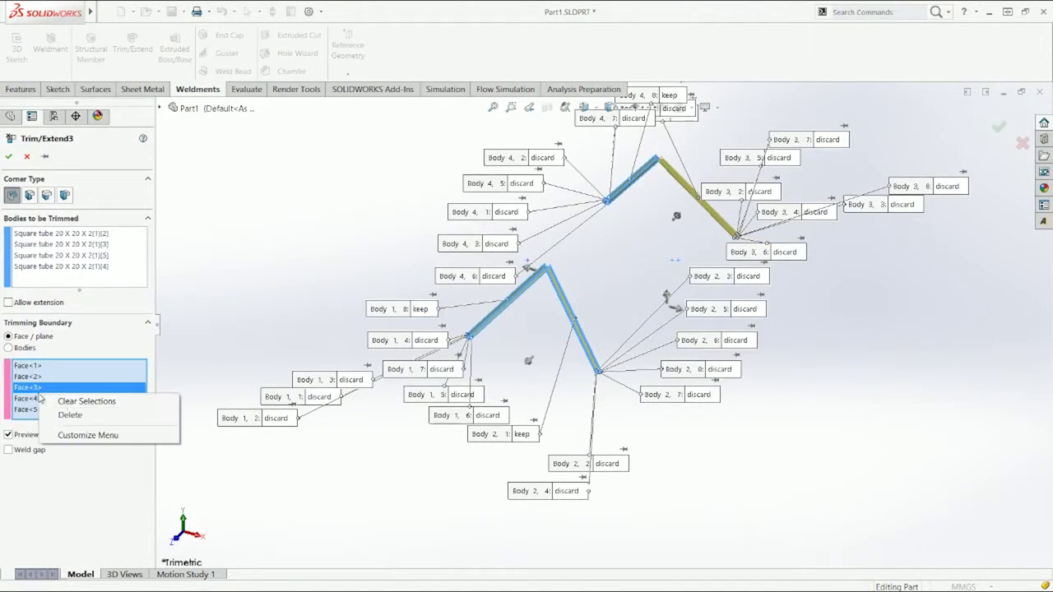
pyautogui.click(24, 162)
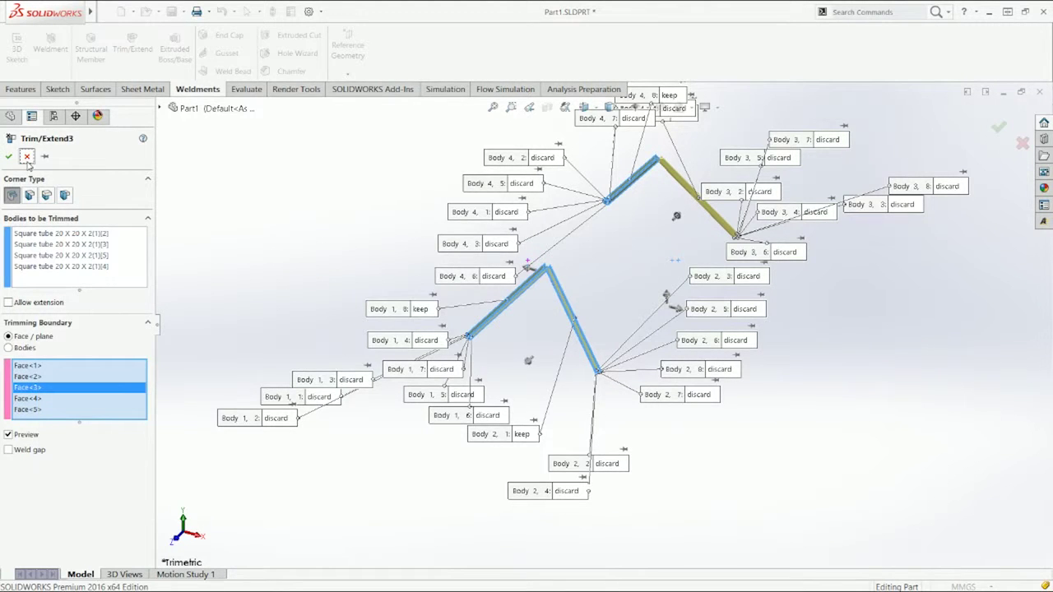
pyautogui.click(26, 160)
# Exit the isolated tube view, reopen the last Trim/Extend feature for editing, and clear its five boundary faces
pyautogui.click(92, 118)
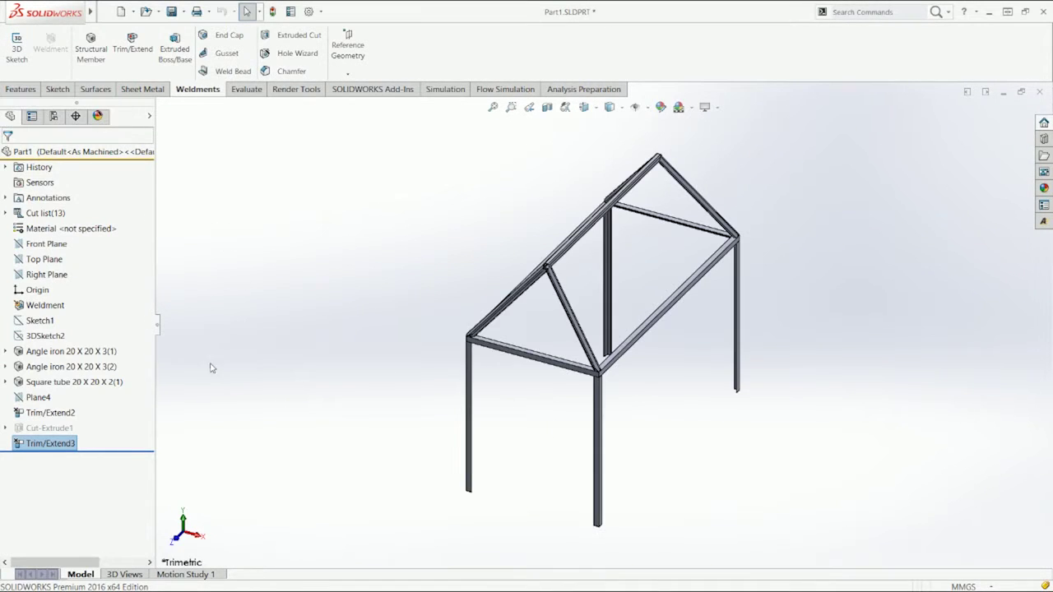
pyautogui.rightClick(76, 442)
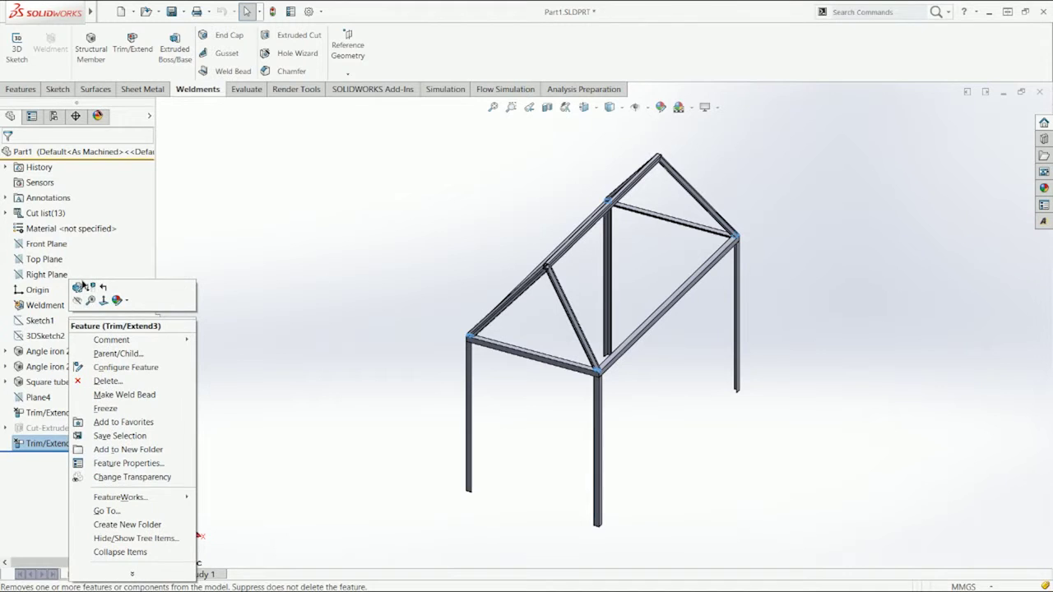
pyautogui.click(72, 303)
pyautogui.rightClick(53, 388)
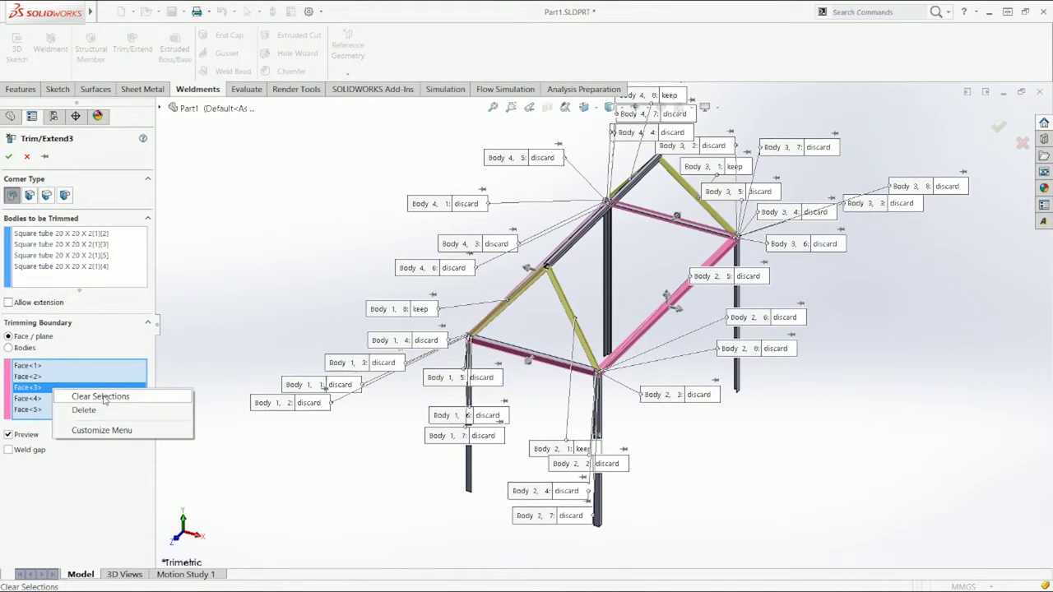
pyautogui.click(100, 397)
# Pick the upper face of the long top frame member as the only trimming boundary and inspect the corner cut
pyautogui.scroll(-5, 641, 377)
pyautogui.click(539, 359)
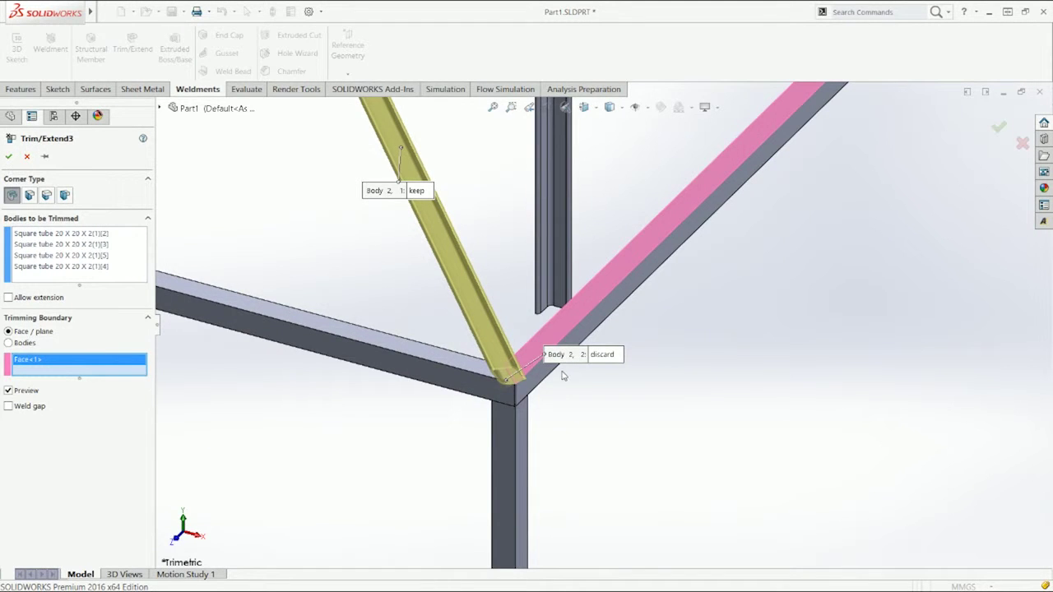
pyautogui.scroll(-4, 514, 375)
pyautogui.moveTo(573, 347); pyautogui.dragTo(480, 275, button='middle')
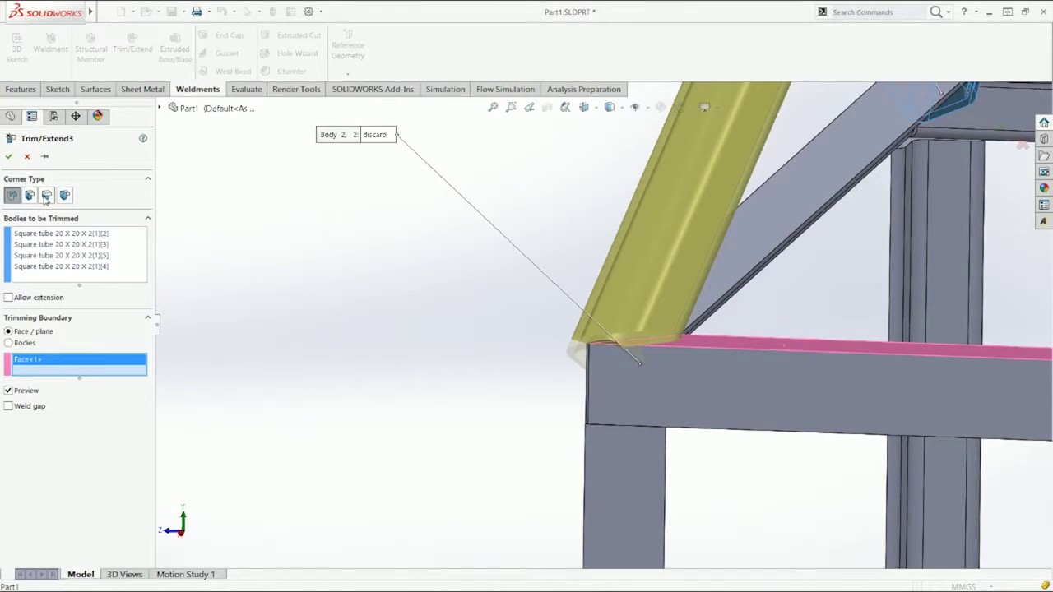
# Try the End Butt2 corner type with a sloping tube as the trimming boundary, and clear that boundary
pyautogui.click(46, 195)
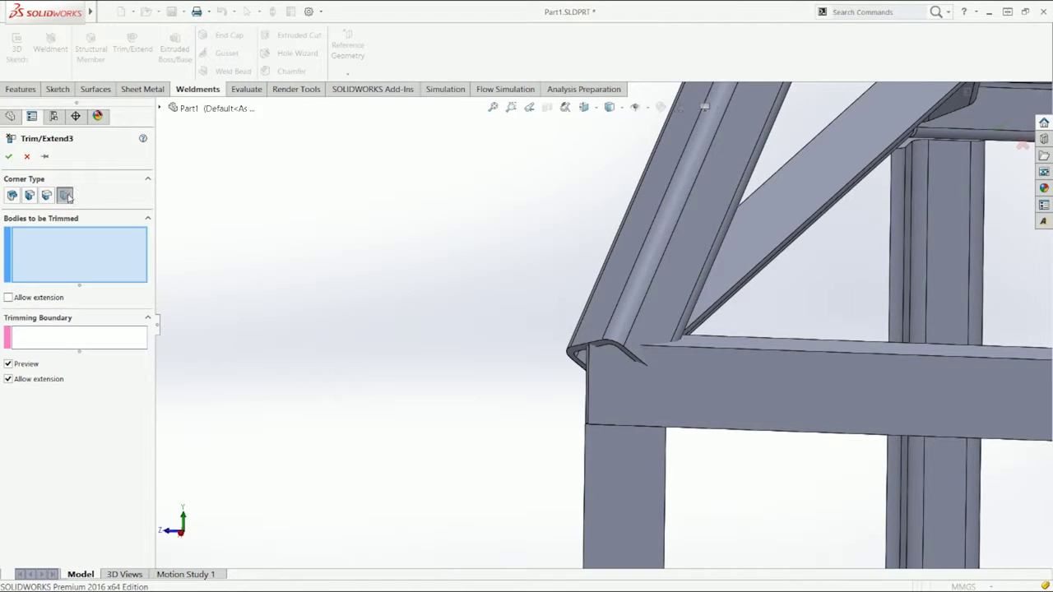
pyautogui.click(63, 198)
pyautogui.click(719, 347)
pyautogui.click(670, 313)
pyautogui.scroll(4, 642, 321)
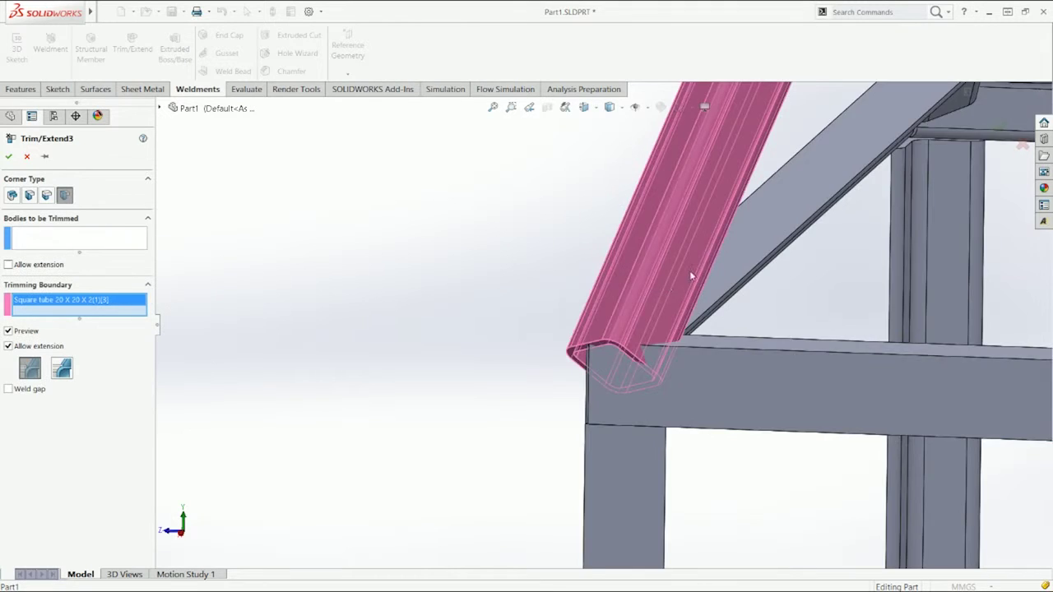
pyautogui.scroll(5, 739, 175)
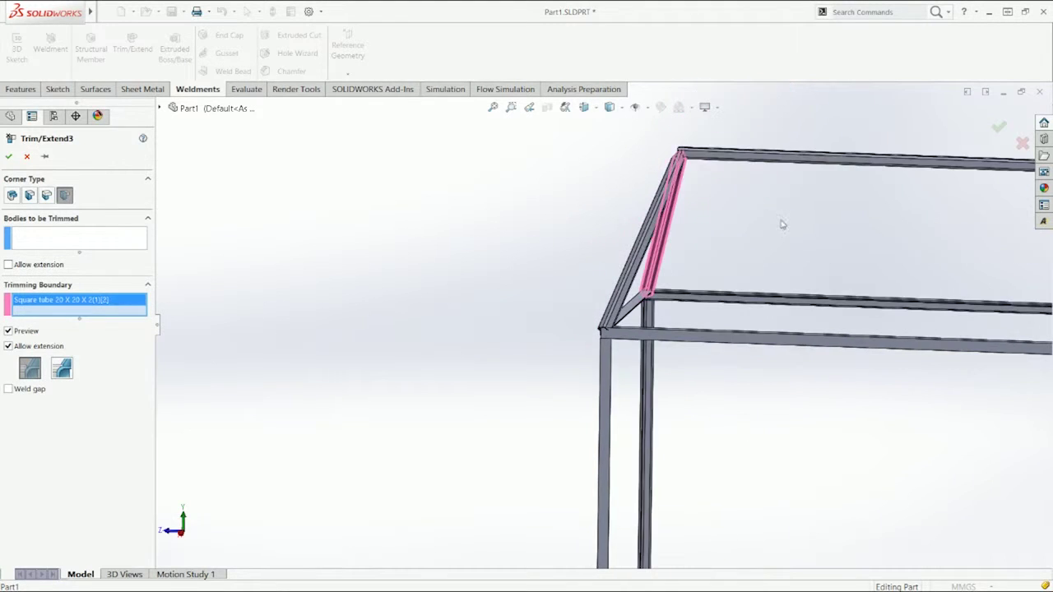
pyautogui.rightClick(80, 302)
pyautogui.click(123, 319)
# Try trimming one sloping tube against the tubes at the opposite end of the frame, and clear the boundary
pyautogui.click(79, 238)
pyautogui.click(648, 262)
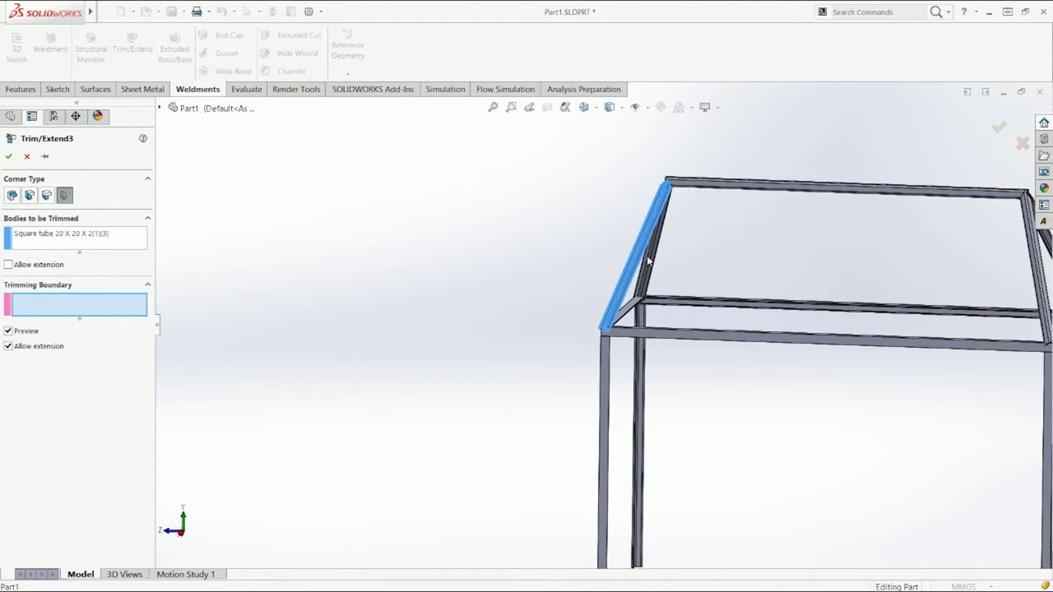
pyautogui.click(648, 262)
pyautogui.scroll(3, 736, 274)
pyautogui.click(860, 282)
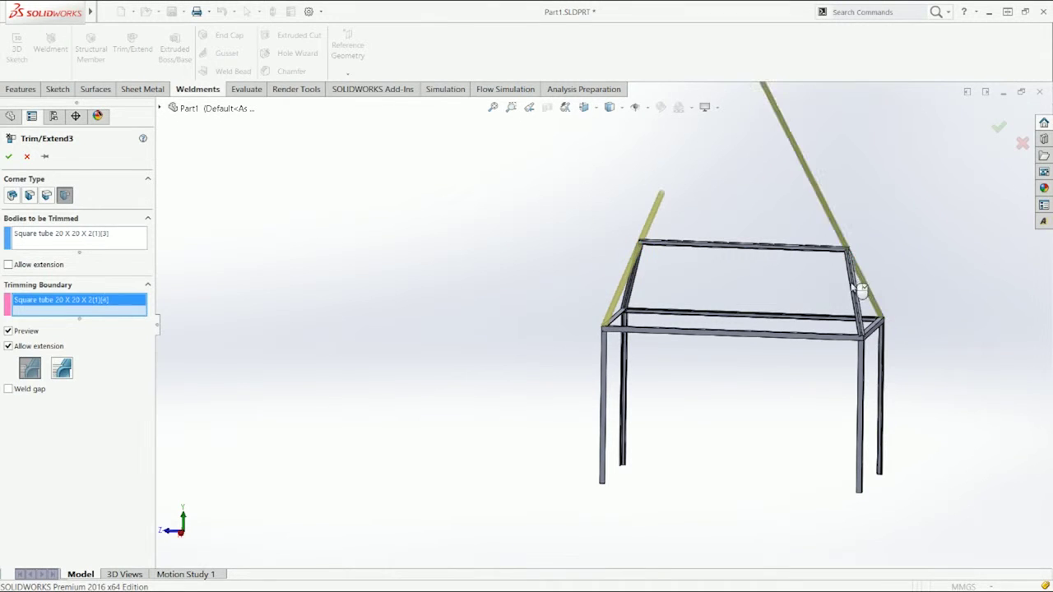
pyautogui.scroll(3, 412, 257)
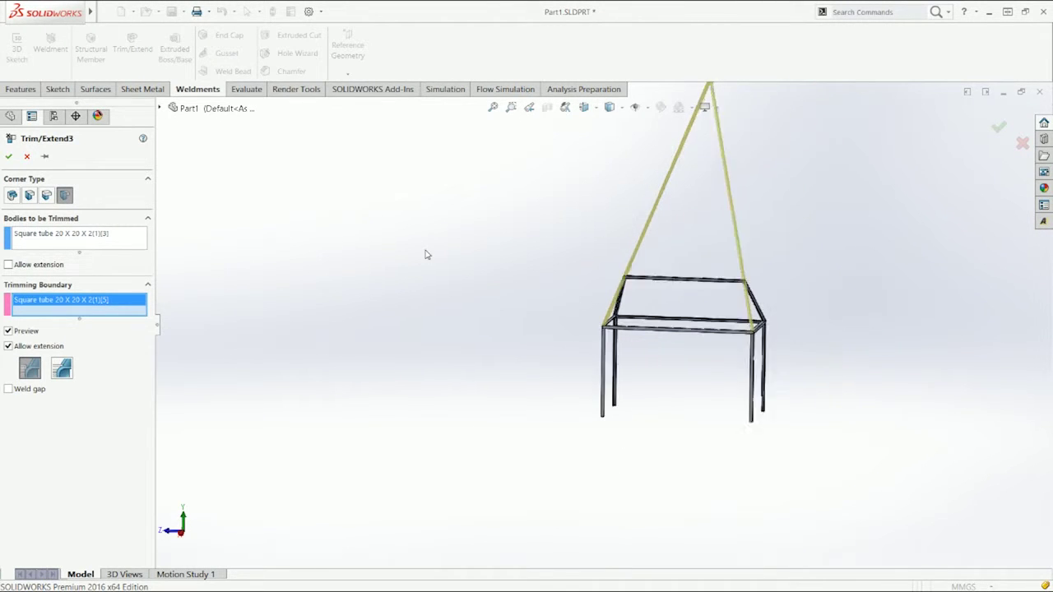
pyautogui.moveTo(691, 282); pyautogui.dragTo(671, 324, button='middle')
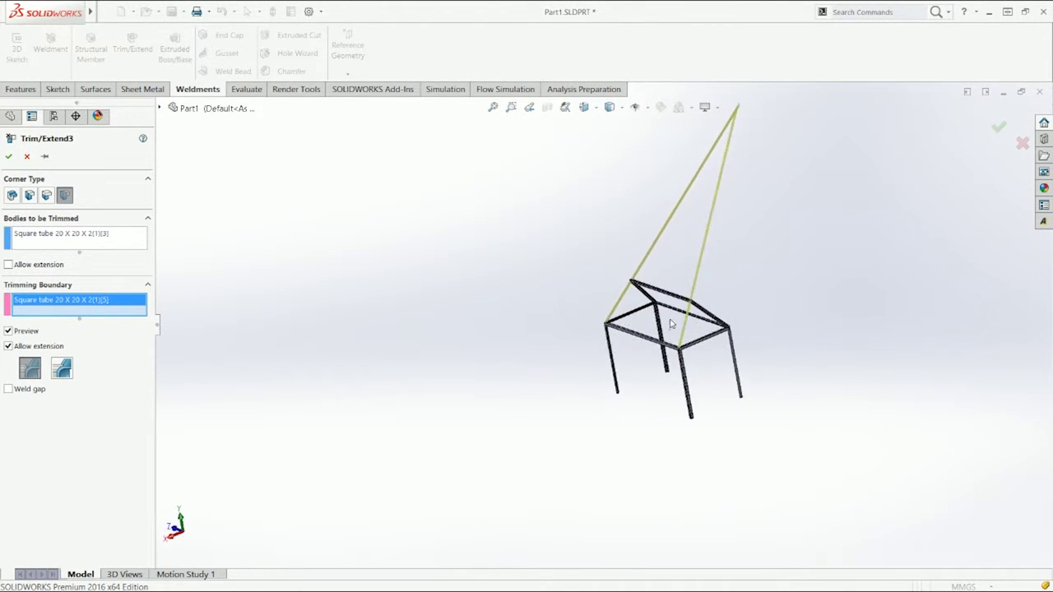
pyautogui.rightClick(99, 304)
pyautogui.click(119, 315)
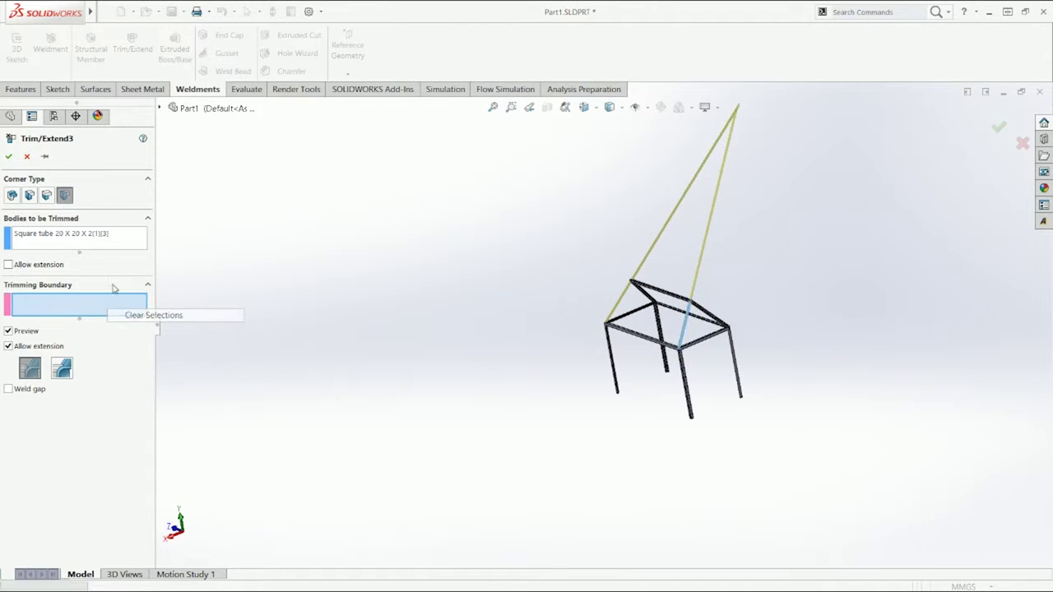
# Try the End Butt2 corner on the two sloping tubes meeting at one end of the ridge
pyautogui.click(96, 245)
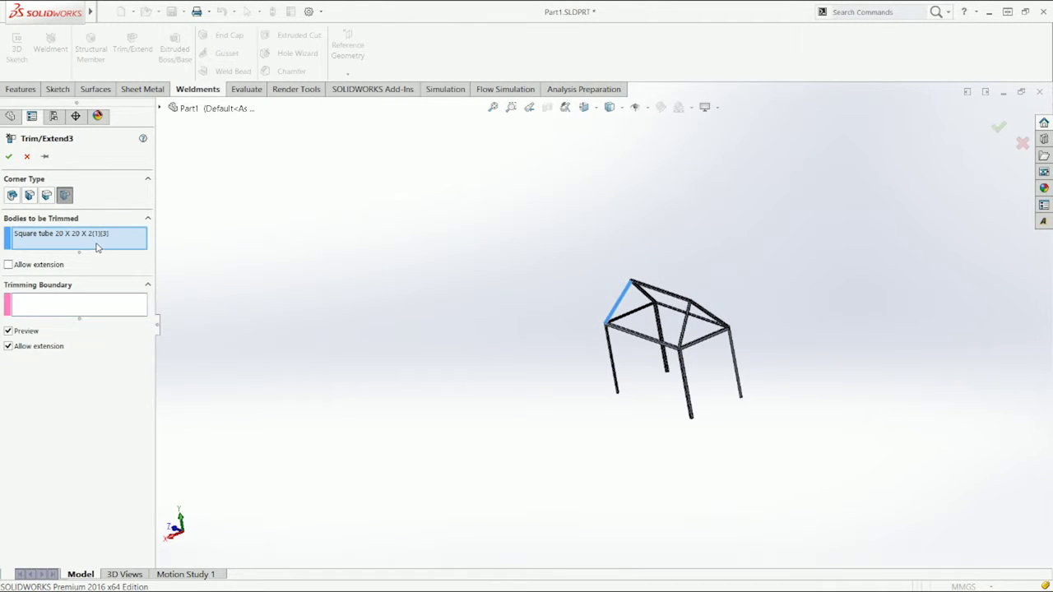
pyautogui.click(695, 311)
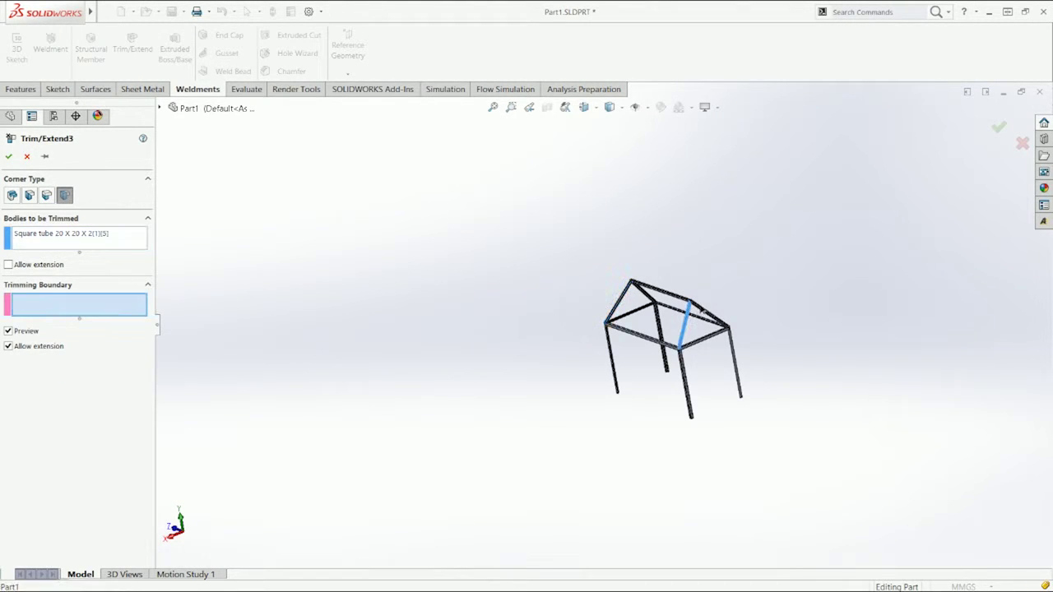
pyautogui.click(701, 310)
pyautogui.scroll(-10, 700, 311)
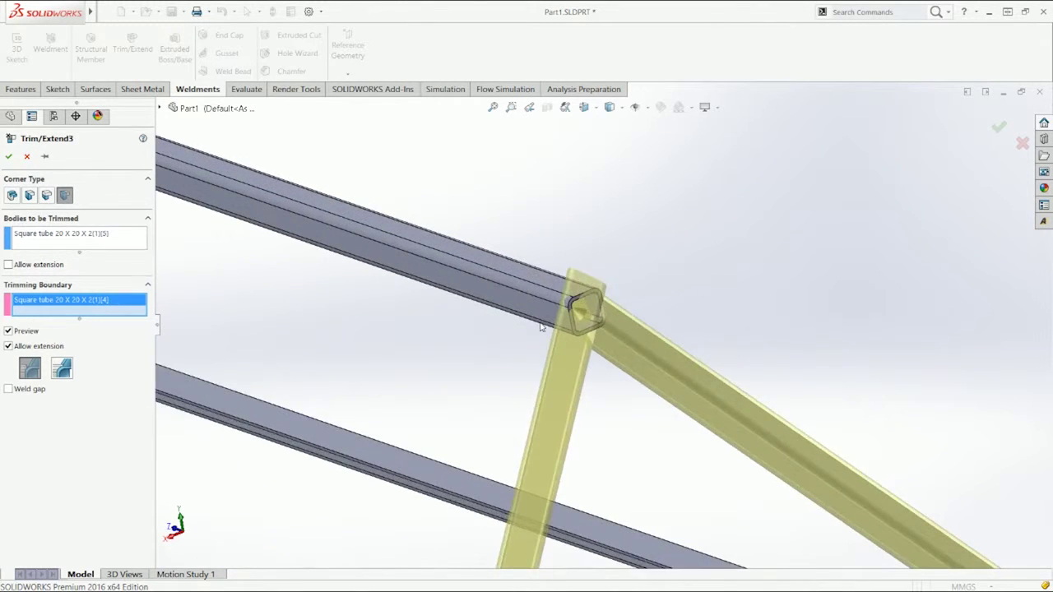
pyautogui.scroll(4, 542, 327)
# Try the End Miter corner on the same two tubes with Allow extension off, and clear both selections
pyautogui.click(29, 195)
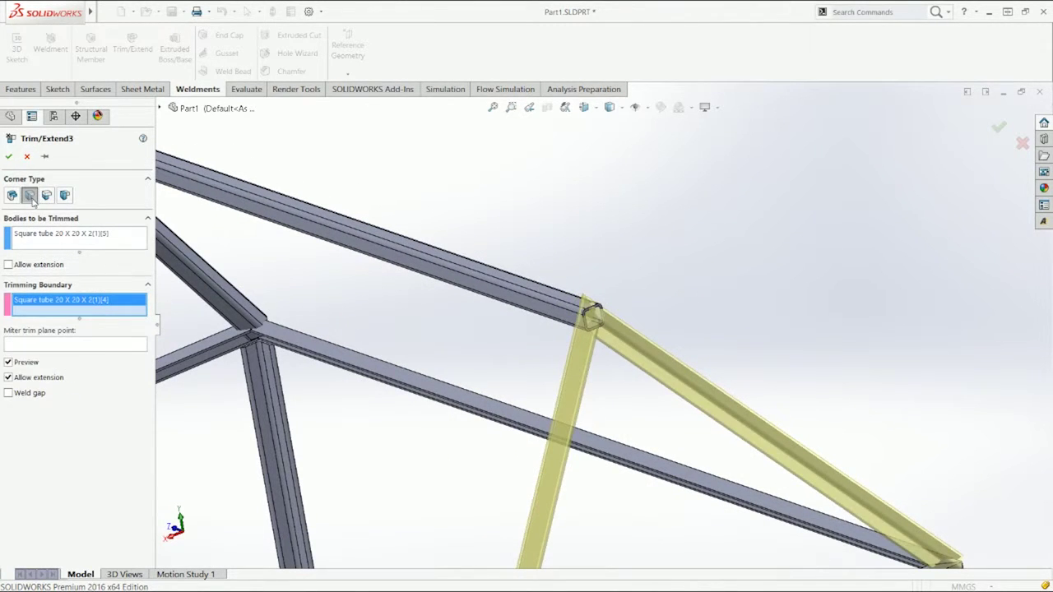
pyautogui.click(37, 379)
pyautogui.click(36, 379)
pyautogui.rightClick(85, 234)
pyautogui.click(124, 244)
pyautogui.rightClick(105, 305)
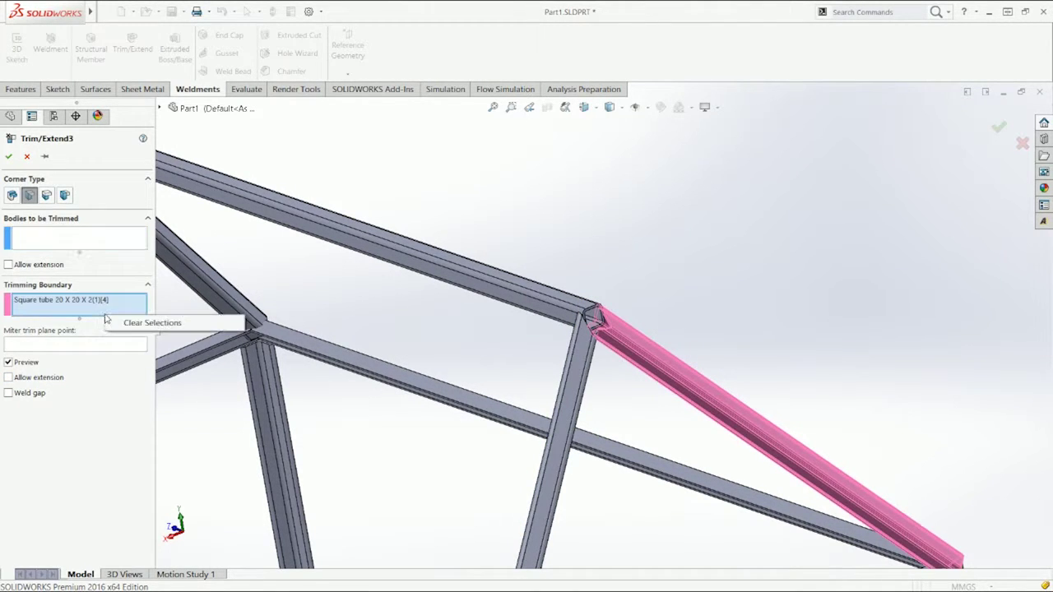
pyautogui.click(148, 314)
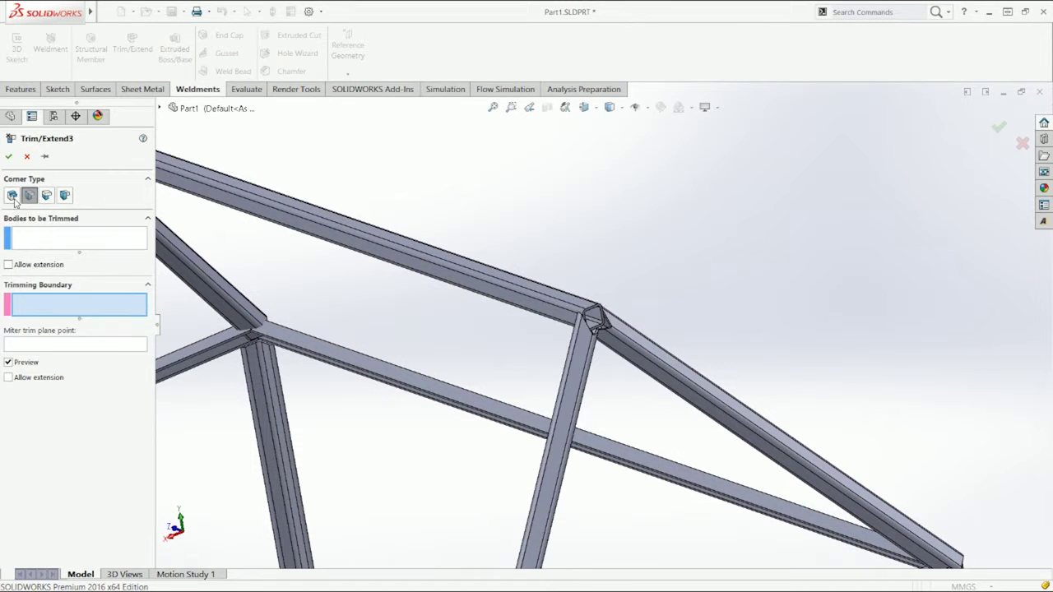
# Switch the corner type back to End Trim and select all four sloping tubes as the bodies to be trimmed
pyautogui.click(12, 195)
pyautogui.click(64, 241)
pyautogui.click(622, 344)
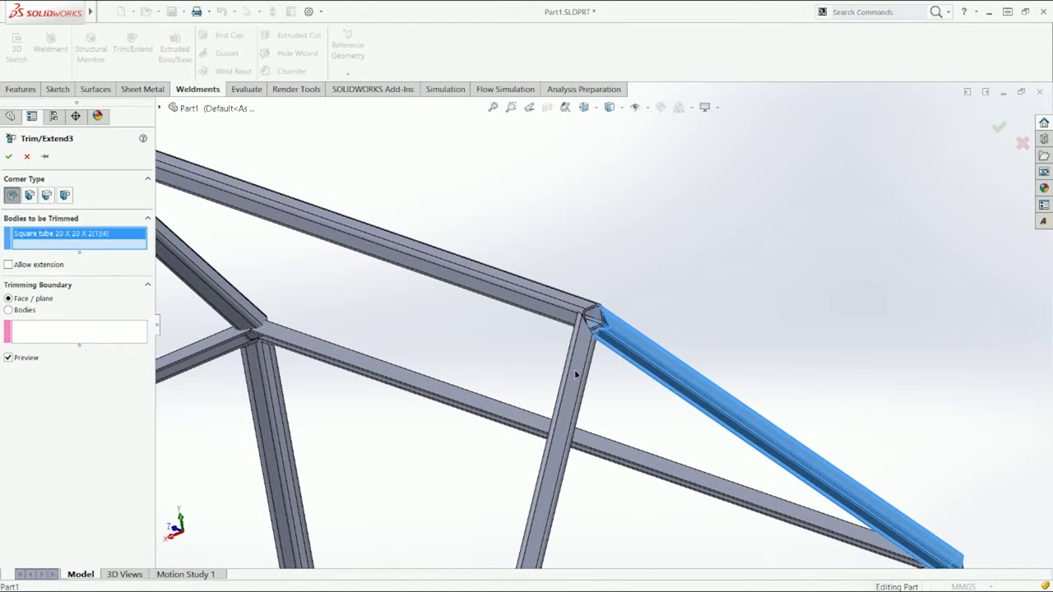
pyautogui.click(576, 374)
pyautogui.scroll(2, 576, 375)
pyautogui.click(363, 288)
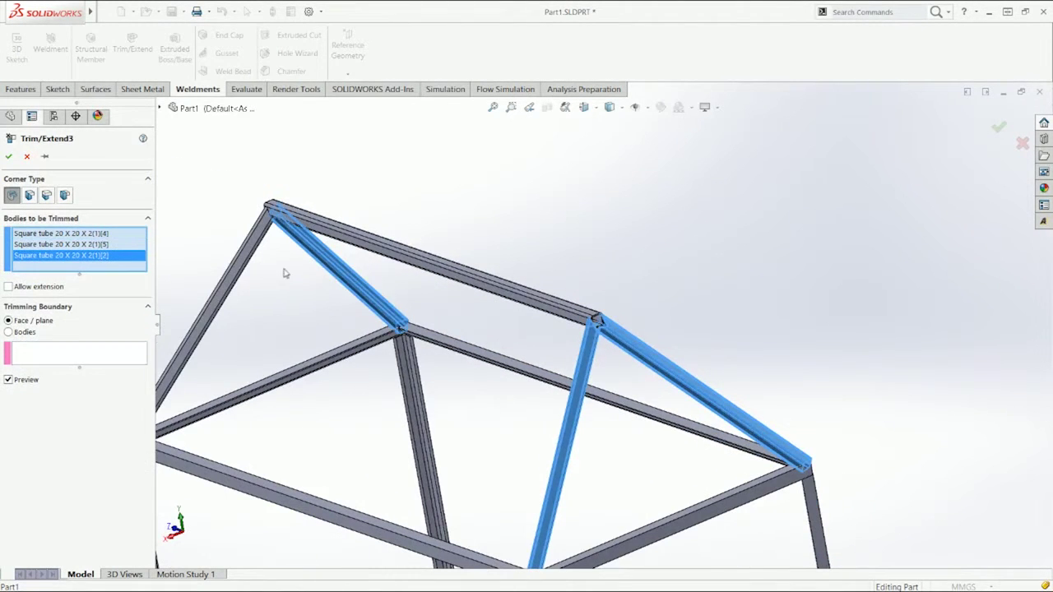
pyautogui.click(242, 274)
# Use the upper face of the top frame's end cross member as the single trimming boundary and apply the trim
pyautogui.click(74, 368)
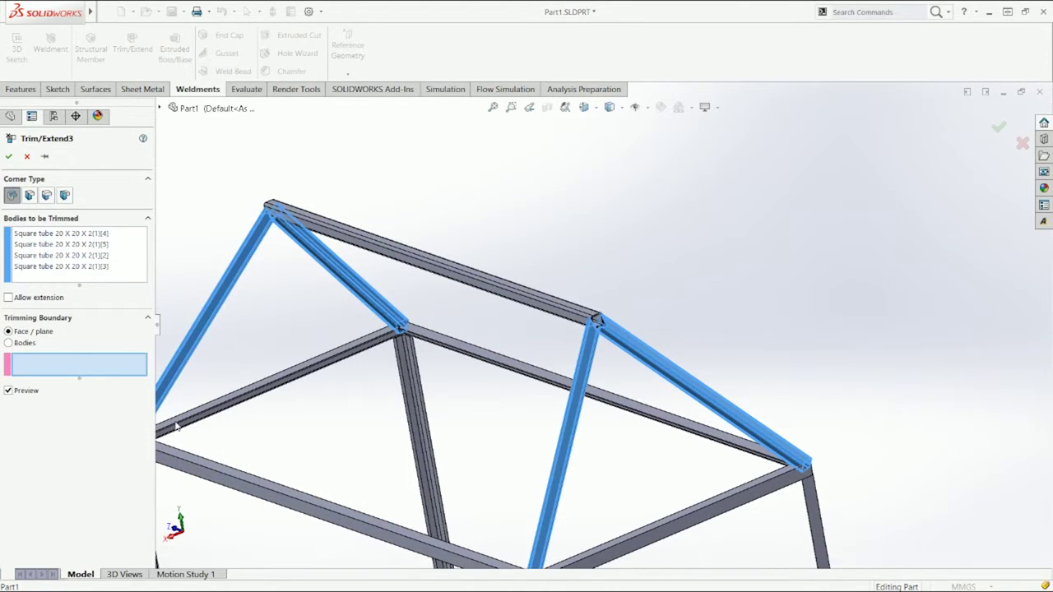
pyautogui.scroll(-5, 176, 425)
pyautogui.click(290, 340)
pyautogui.scroll(6, 463, 370)
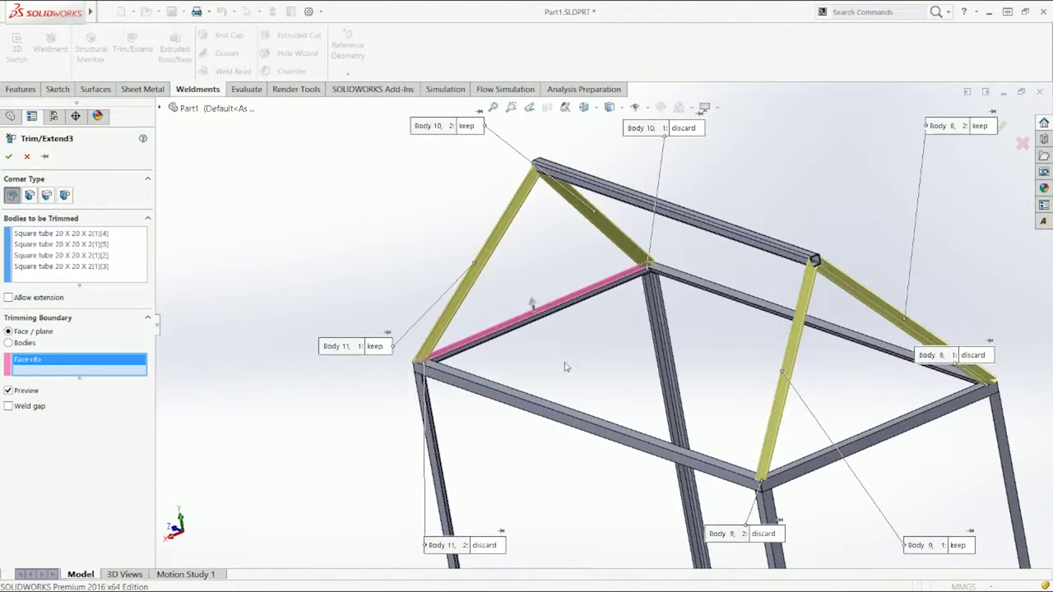
pyautogui.scroll(2, 617, 375)
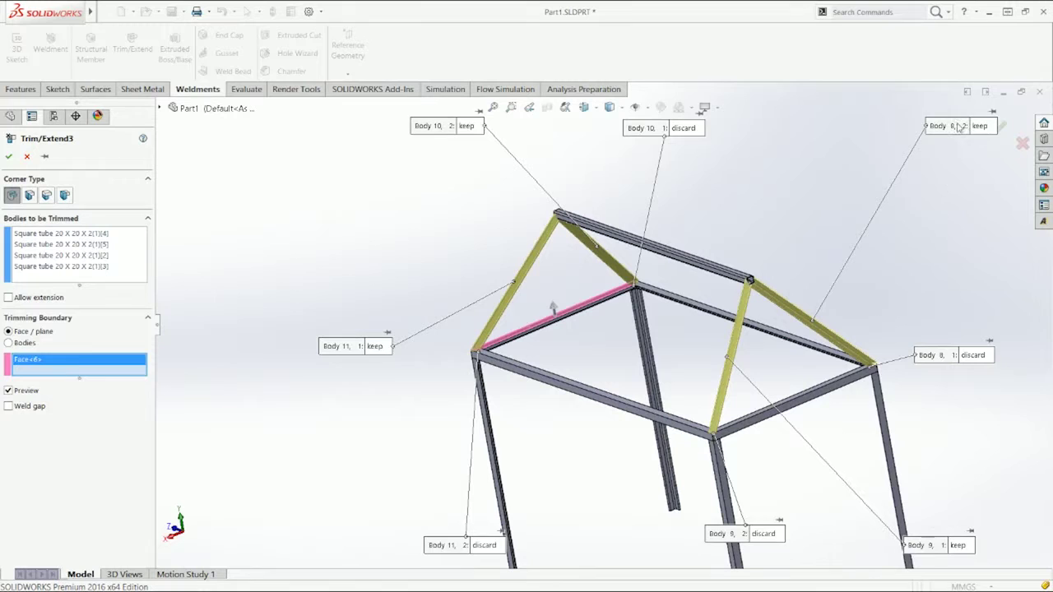
pyautogui.click(1004, 126)
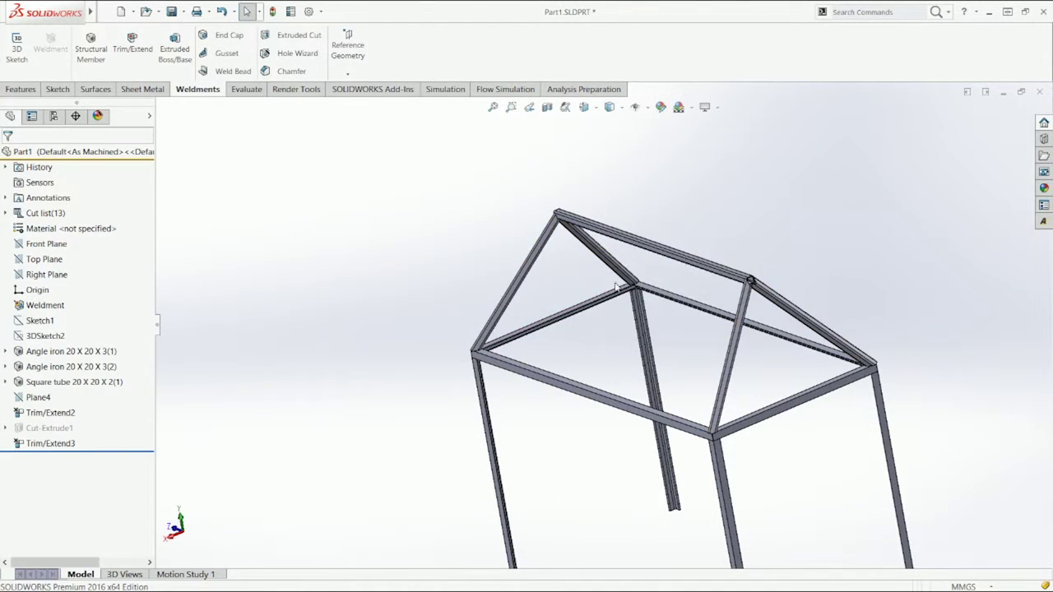
# Isolate one of the sloping tubes at a frame corner and examine the shape of its cut lower end
pyautogui.scroll(-8, 473, 344)
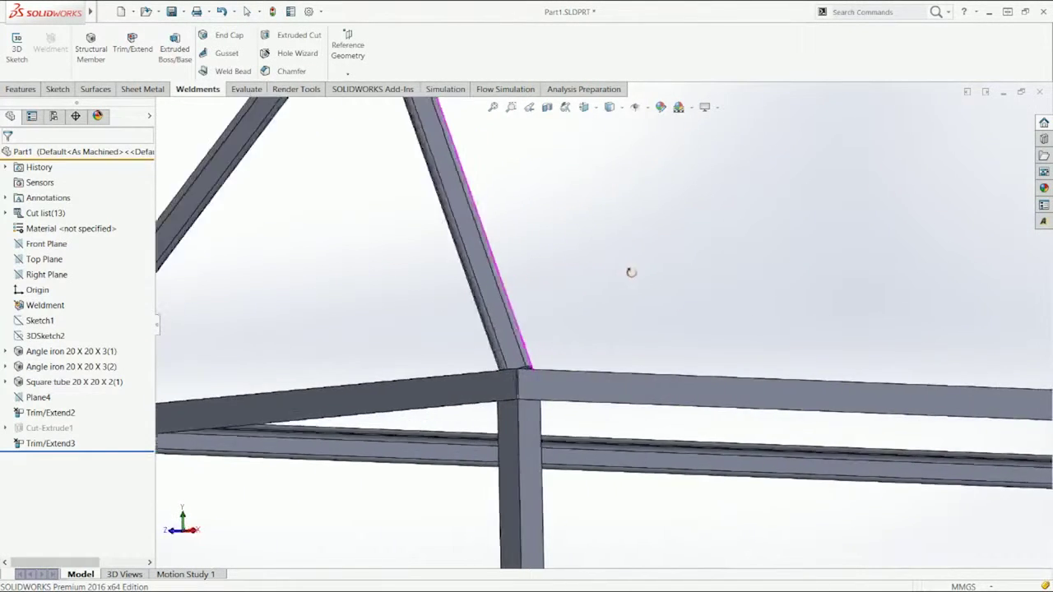
pyautogui.scroll(-3, 600, 328)
pyautogui.rightClick(503, 373)
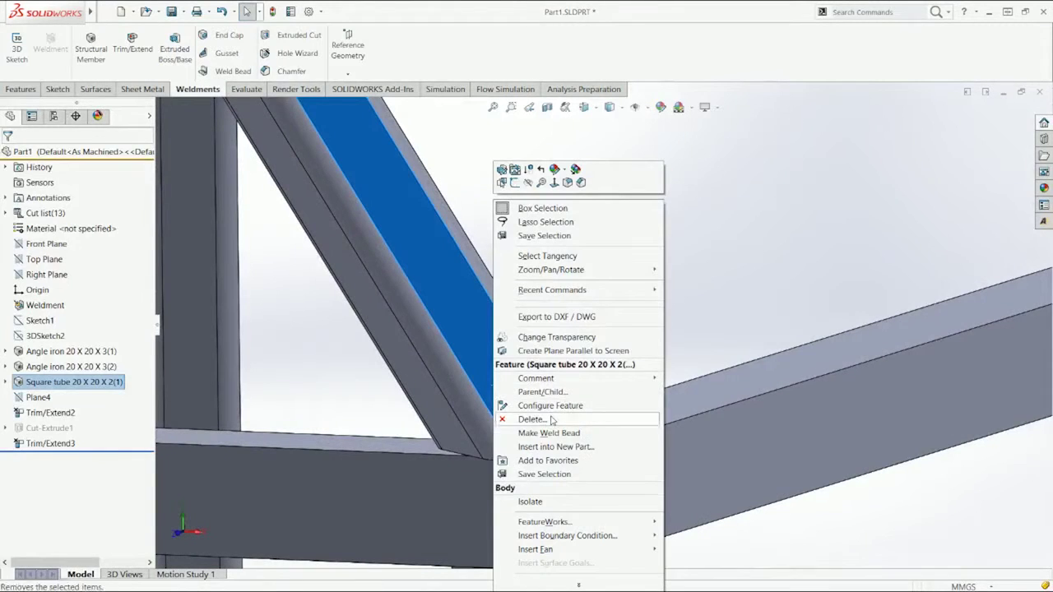
pyautogui.click(547, 502)
pyautogui.moveTo(534, 486); pyautogui.dragTo(390, 353, button='middle')
pyautogui.scroll(-5, 507, 413)
pyautogui.moveTo(507, 412); pyautogui.dragTo(599, 395, button='middle')
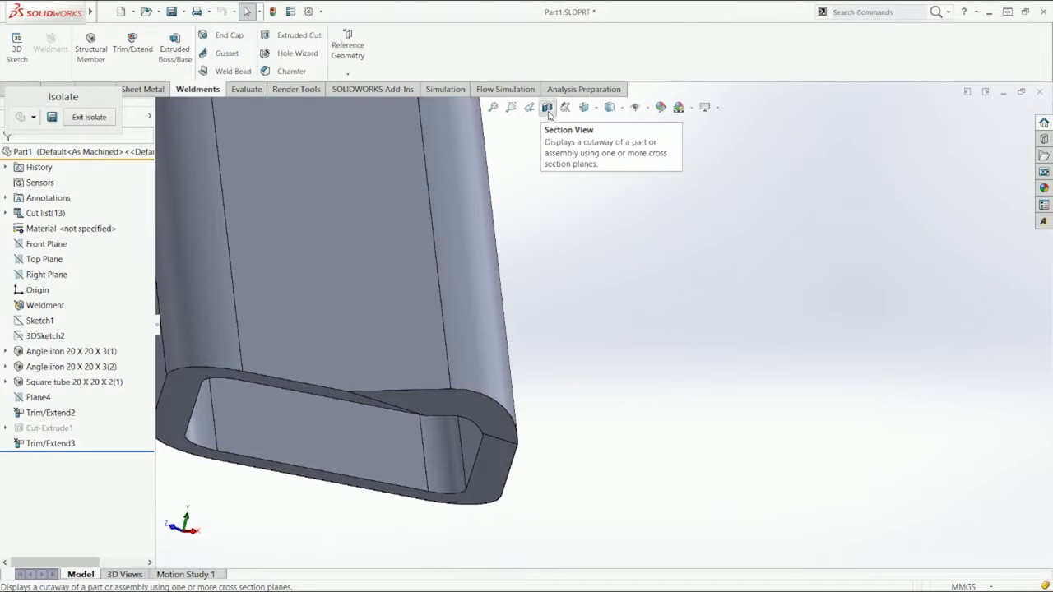
# Leave the isolated view and edit the sloping tubes' trim so that Allow extension is on, keeping the same boundary face
pyautogui.click(97, 119)
pyautogui.rightClick(53, 449)
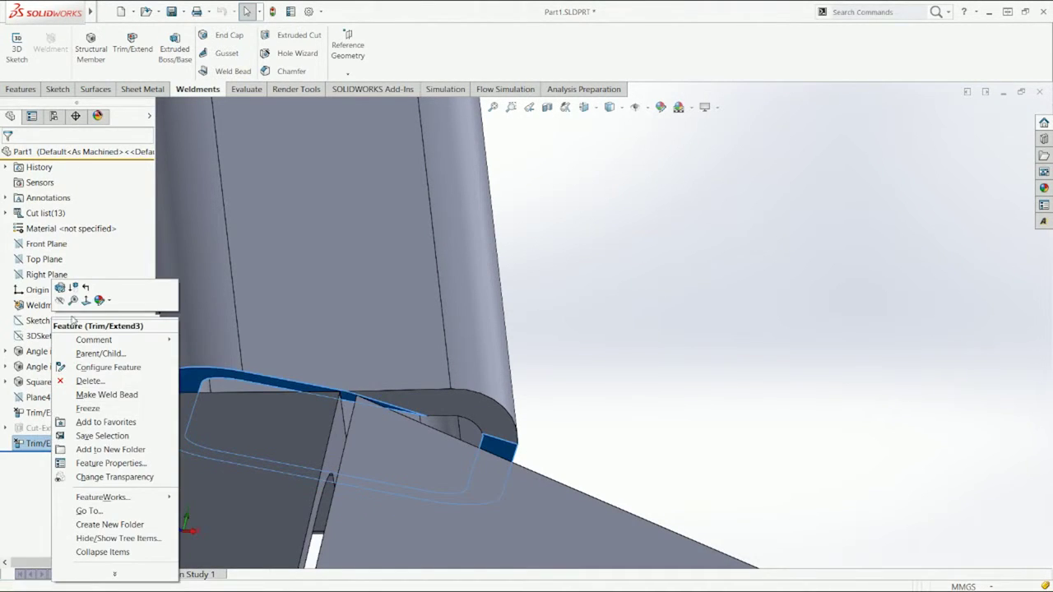
pyautogui.click(59, 298)
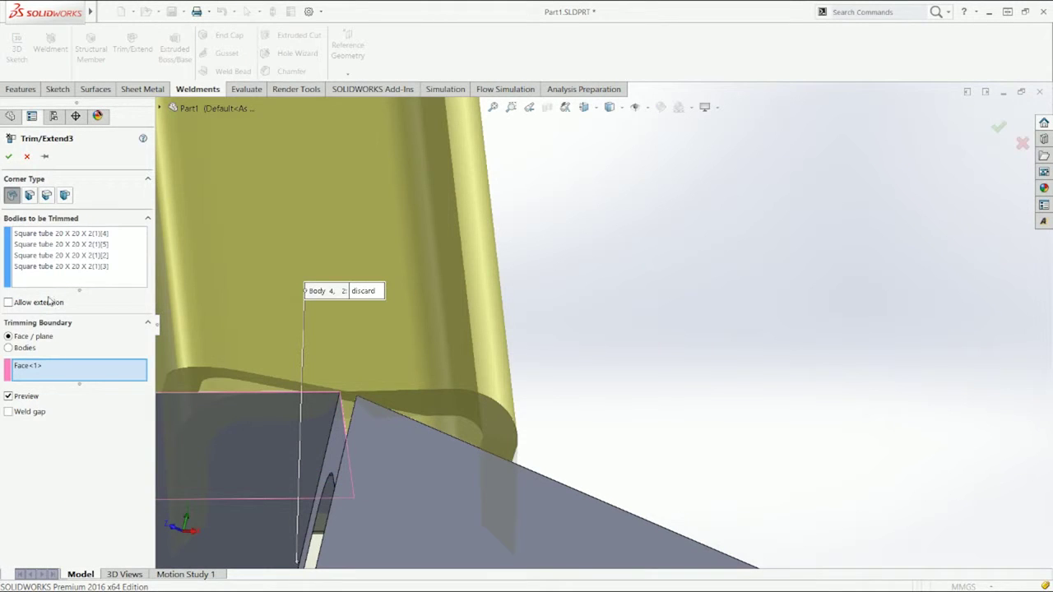
pyautogui.click(37, 303)
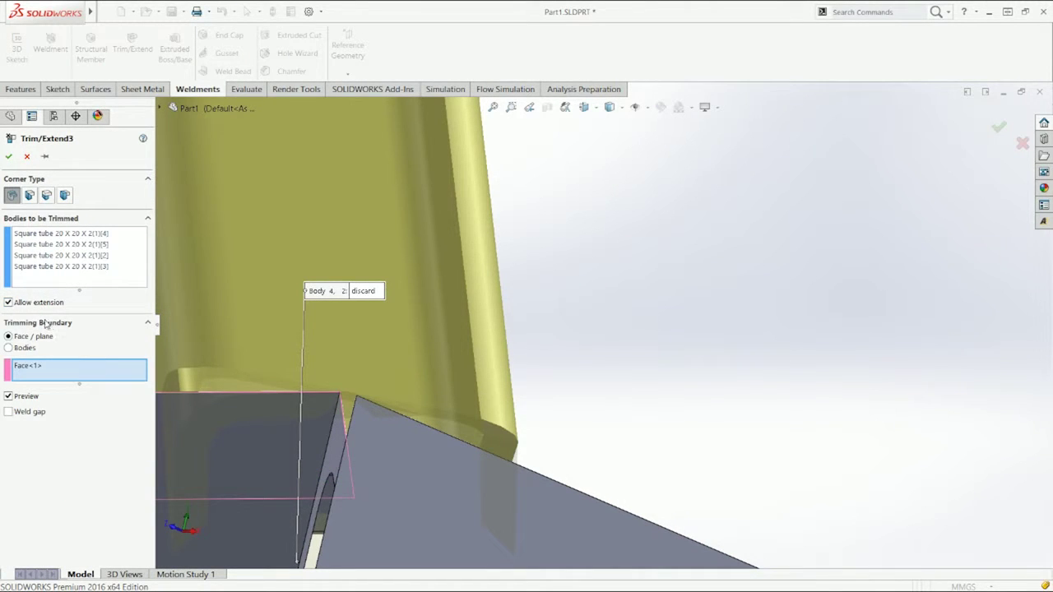
pyautogui.click(39, 303)
pyautogui.moveTo(387, 377); pyautogui.dragTo(508, 392, button='middle')
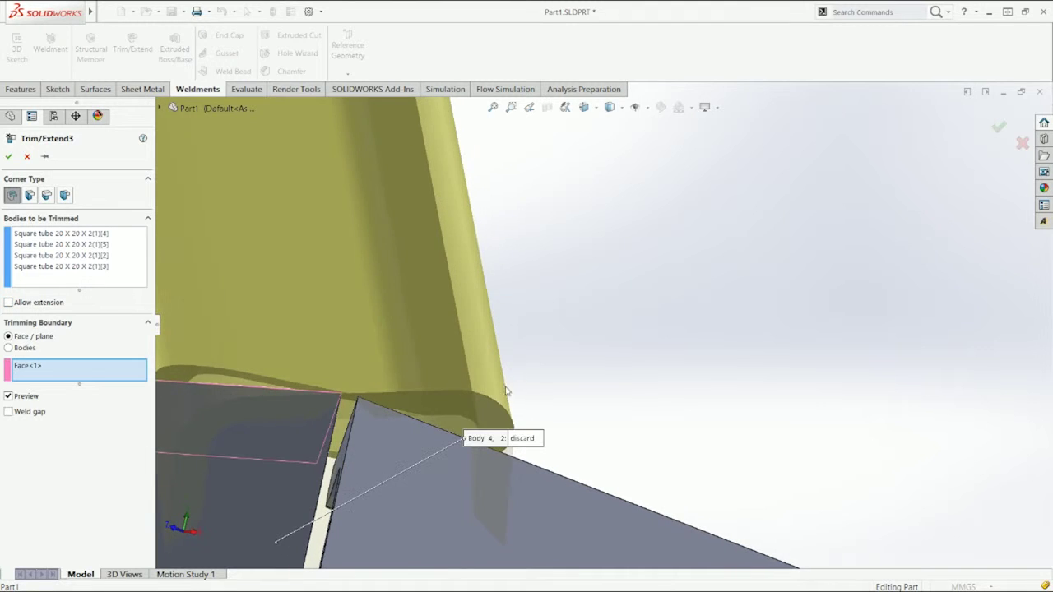
pyautogui.hotkey('ctrl', '1')
pyautogui.scroll(-5, 741, 329)
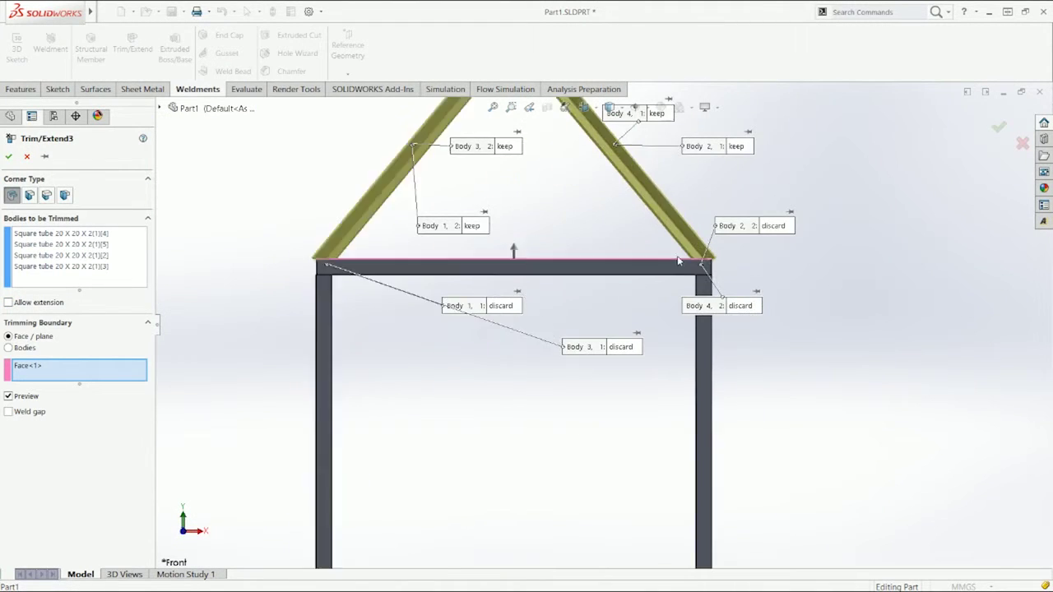
pyautogui.scroll(-4, 599, 297)
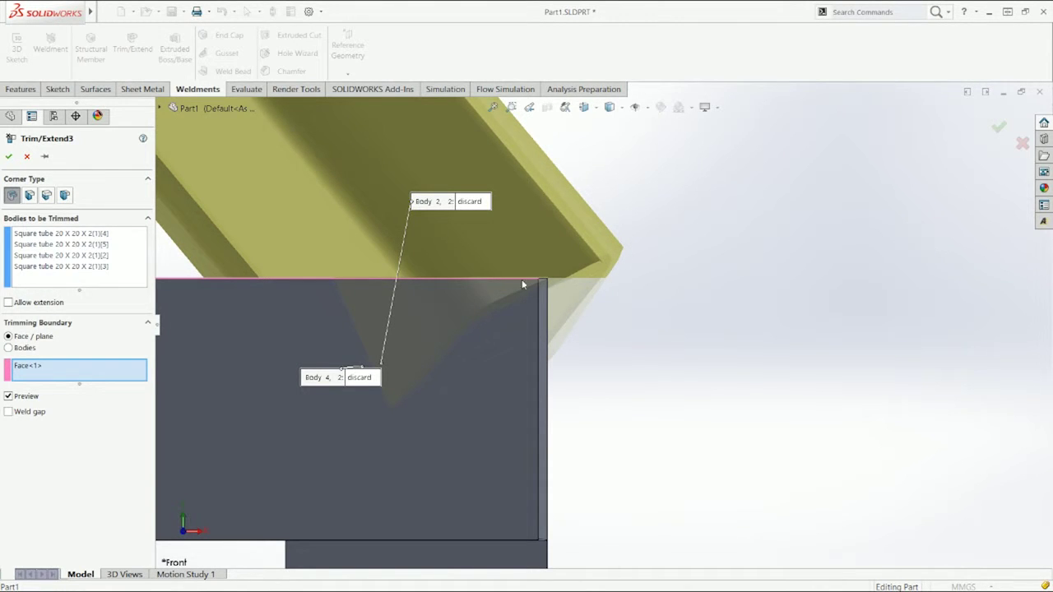
pyautogui.click(48, 304)
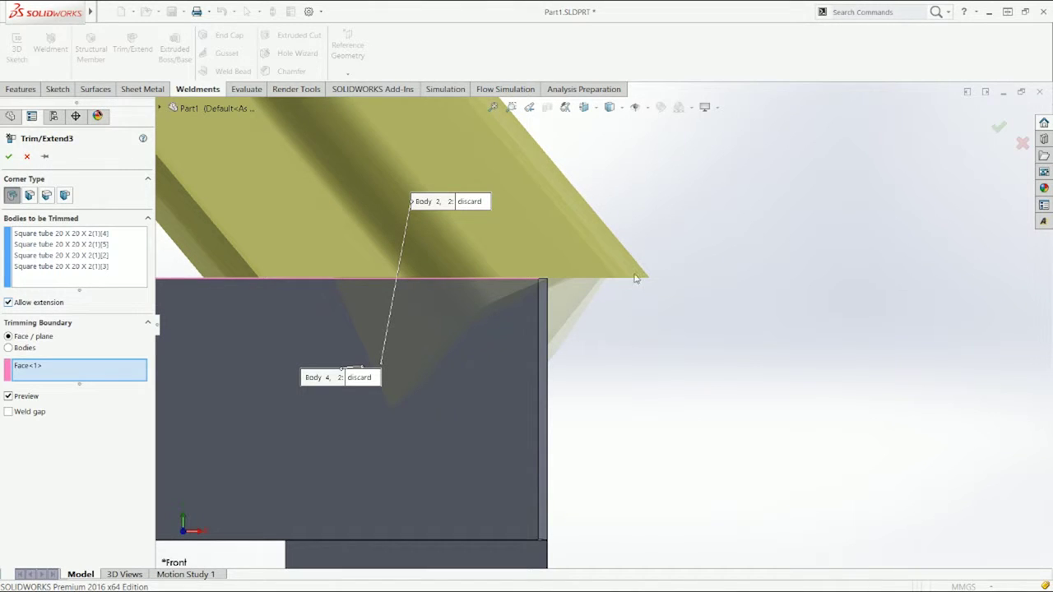
pyautogui.click(8, 157)
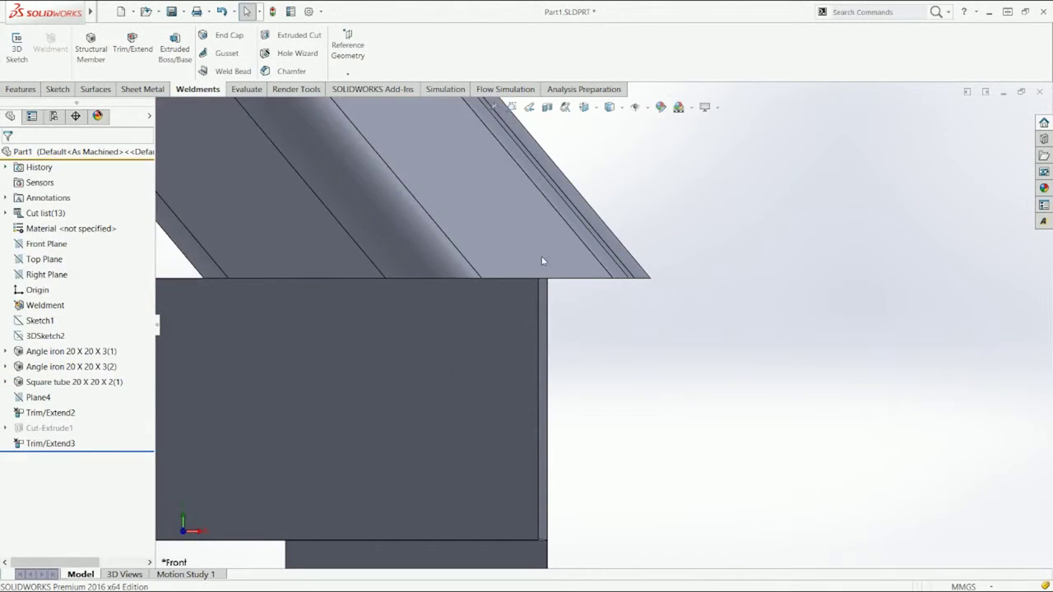
# Edit the same trim and try adding the two outer side faces at the frame corner as further trimming boundaries
pyautogui.moveTo(542, 261)
pyautogui.mouseDown(button='middle')
pyautogui.moveTo(496, 172)
pyautogui.moveTo(547, 247)
pyautogui.mouseUp(button='middle')
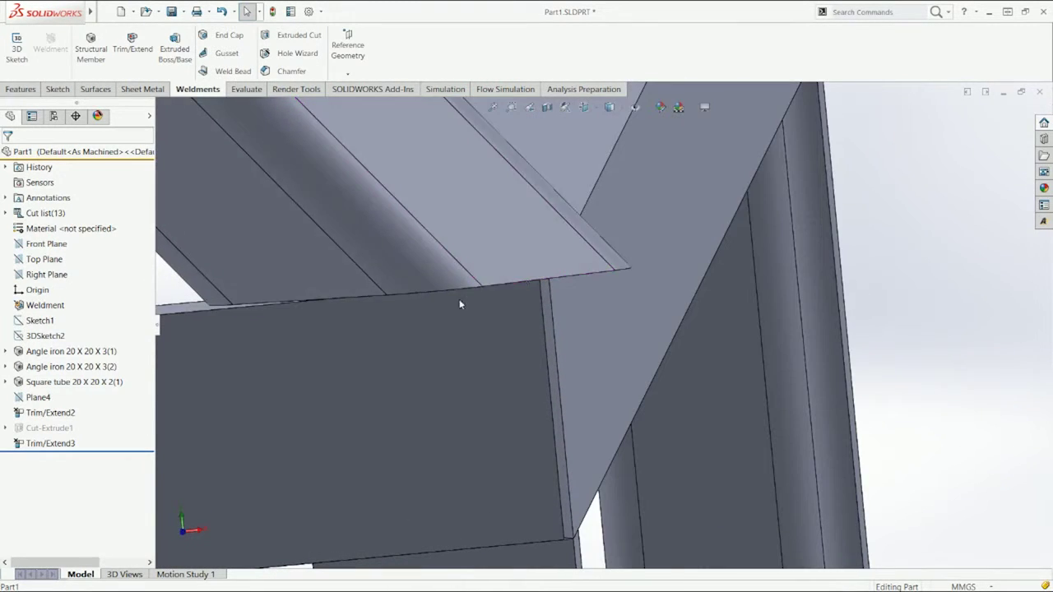
pyautogui.rightClick(42, 444)
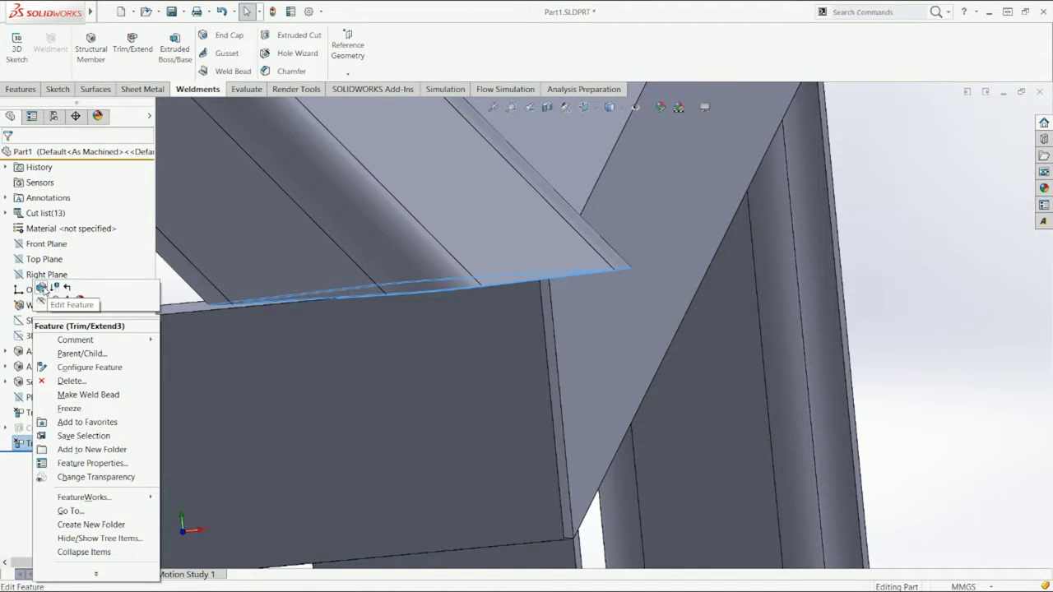
pyautogui.click(43, 289)
pyautogui.click(63, 368)
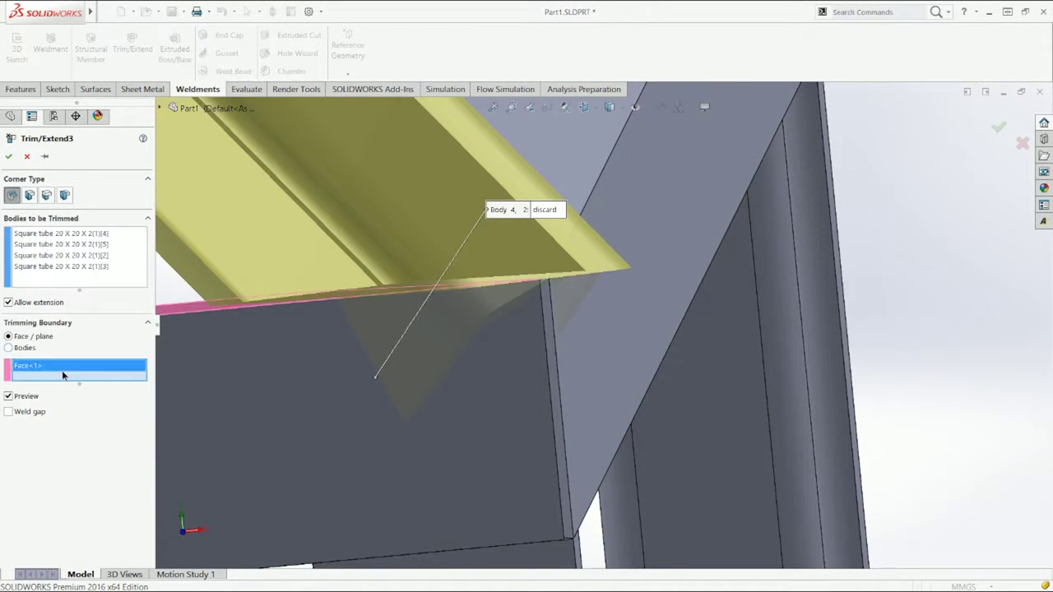
pyautogui.click(631, 378)
pyautogui.click(264, 382)
pyautogui.moveTo(264, 385); pyautogui.dragTo(679, 422, button='middle')
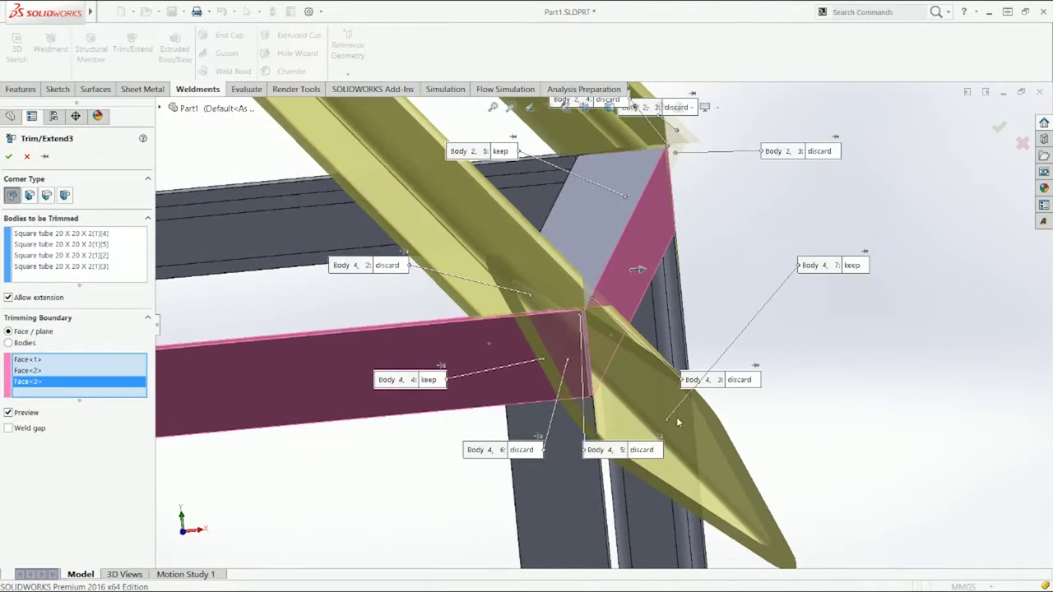
# Switch the remaining kept pieces of the corner's sloping tube, beyond and behind the frame's side faces, to discard
pyautogui.click(835, 275)
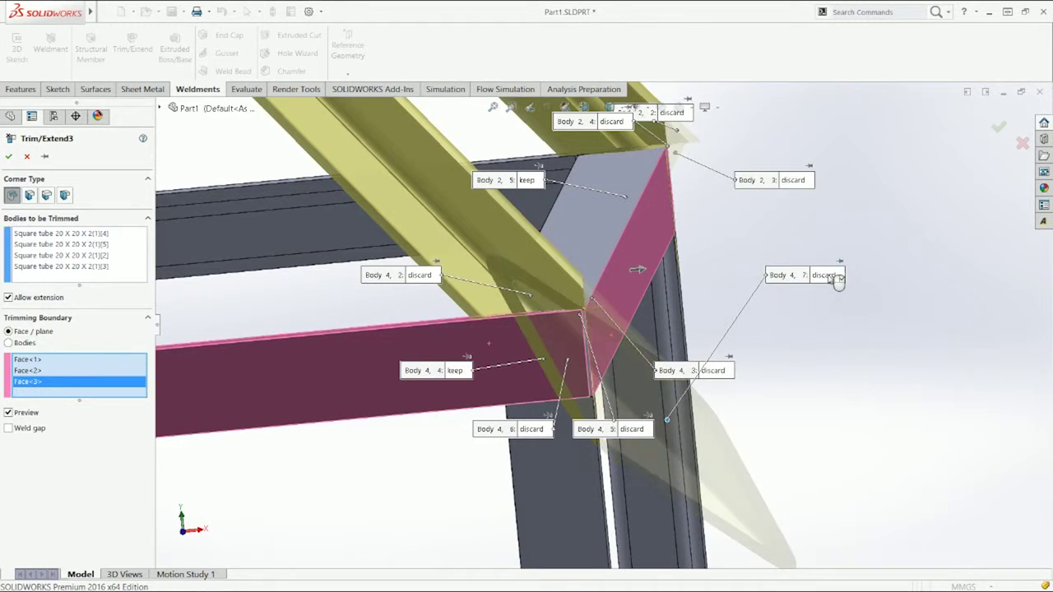
pyautogui.scroll(-2, 574, 323)
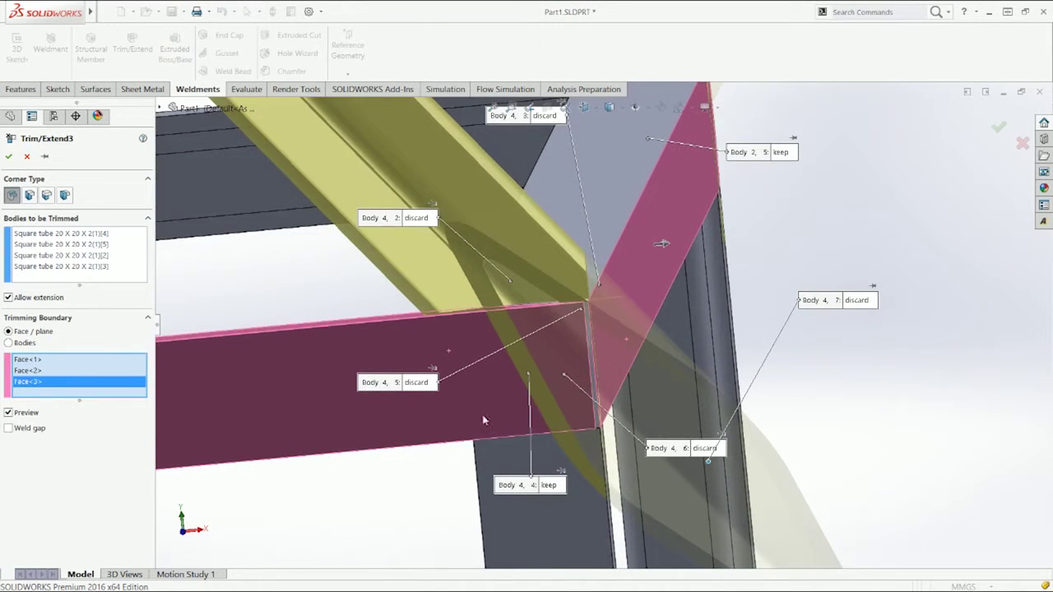
pyautogui.click(550, 485)
pyautogui.moveTo(535, 385)
pyautogui.mouseDown(button='middle')
pyautogui.moveTo(554, 341)
pyautogui.moveTo(576, 345)
pyautogui.moveTo(609, 326)
pyautogui.moveTo(654, 357)
pyautogui.moveTo(557, 355)
pyautogui.moveTo(514, 376)
pyautogui.moveTo(527, 387)
pyautogui.moveTo(519, 392)
pyautogui.mouseUp(button='middle')
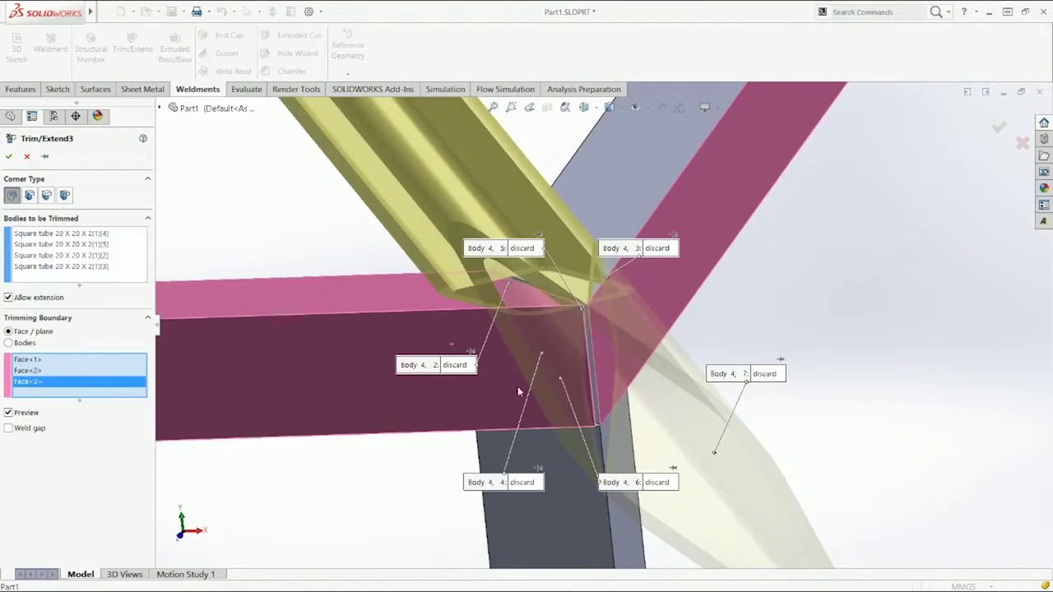
# Remove the two side faces from the trimming boundary, leaving only the frame's upper face, and apply the trim
pyautogui.rightClick(60, 385)
pyautogui.click(78, 401)
pyautogui.rightClick(42, 371)
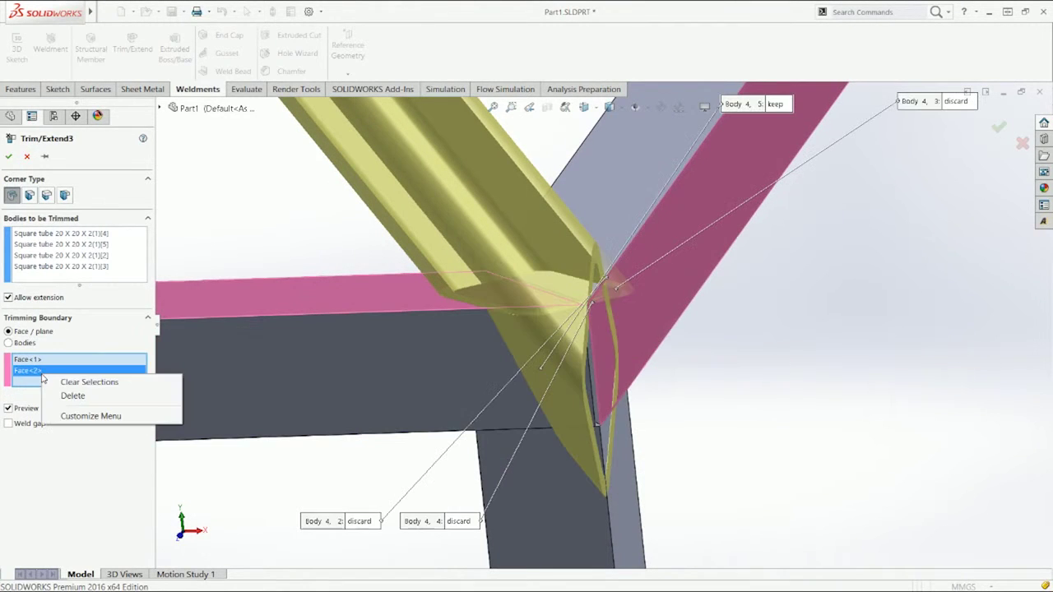
pyautogui.click(65, 396)
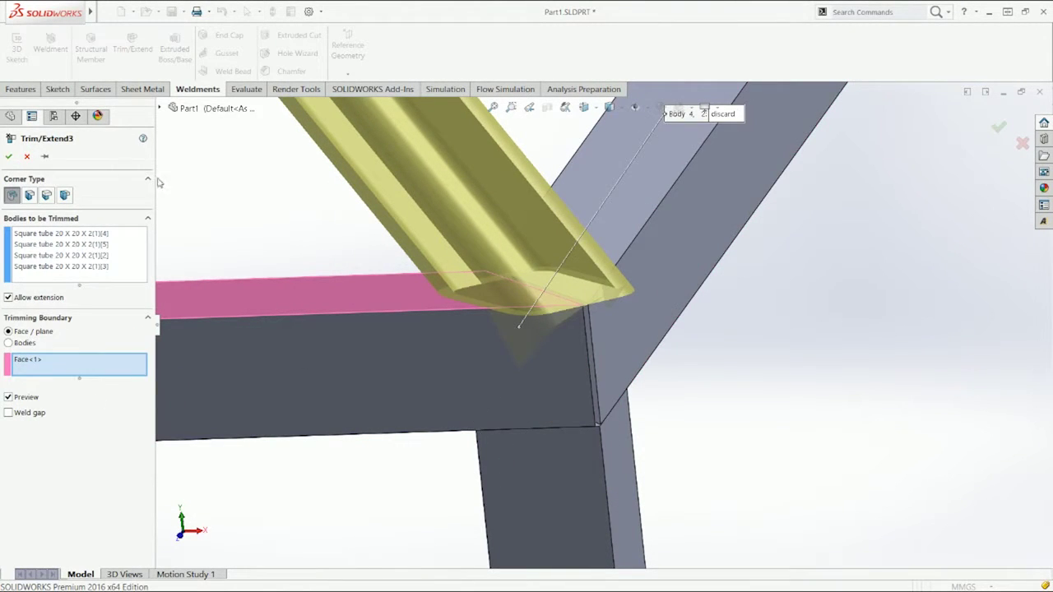
pyautogui.click(9, 157)
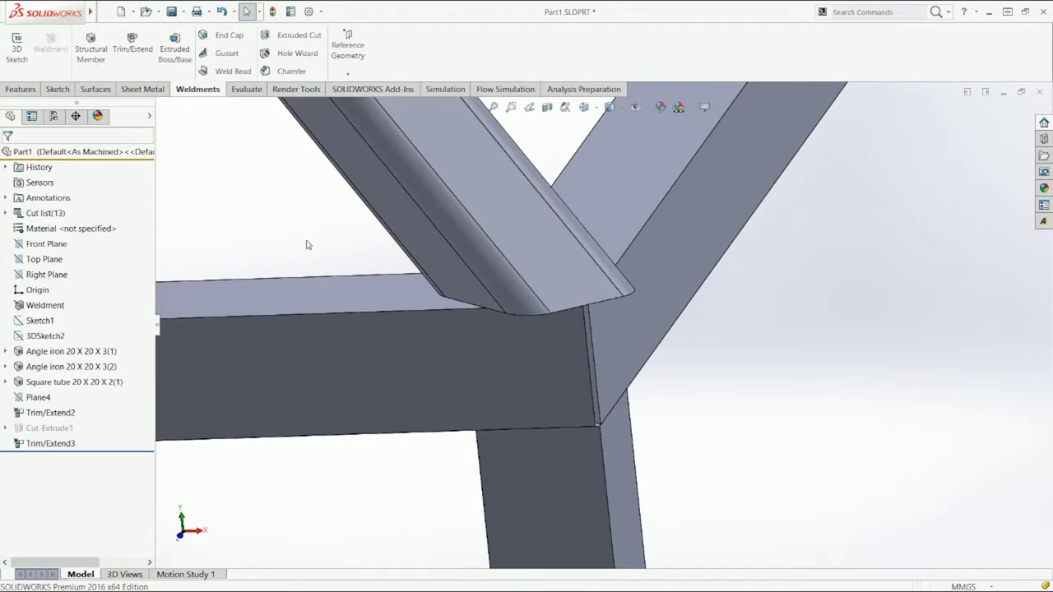
# Examine how the lower ends of the trimmed sloping tubes sit on the top frame at its different corners
pyautogui.scroll(3, 518, 265)
pyautogui.moveTo(575, 298); pyautogui.dragTo(504, 150, button='middle')
pyautogui.hotkey('ctrl', '7')
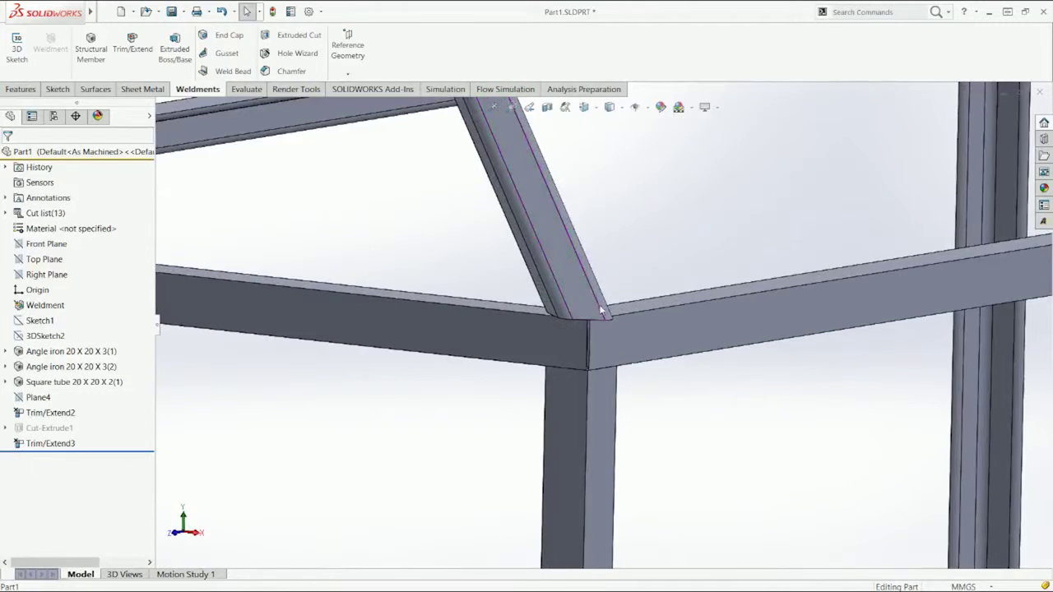
pyautogui.scroll(-5, 628, 294)
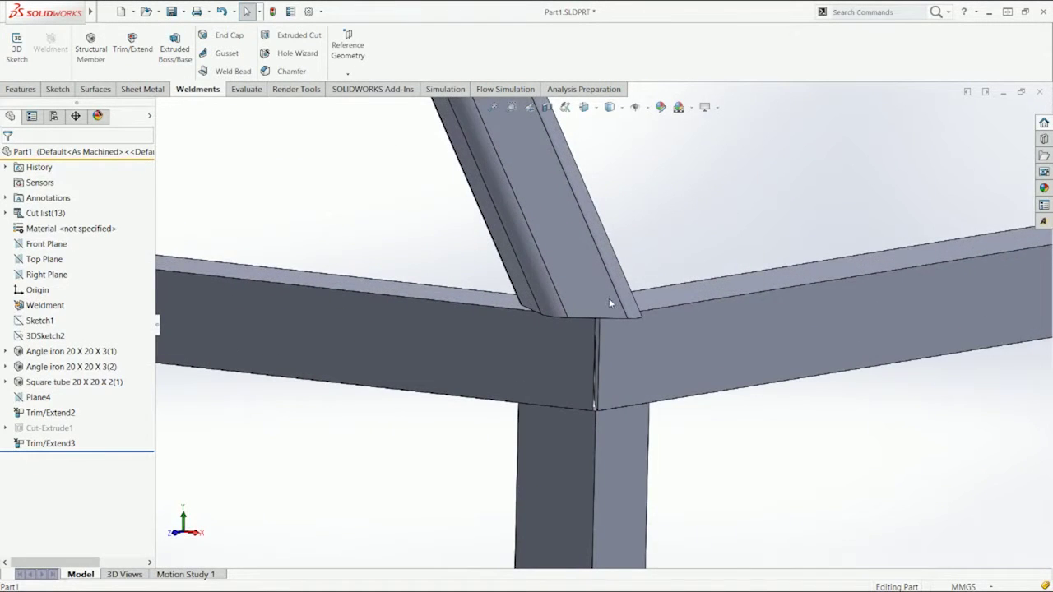
pyautogui.moveTo(613, 288); pyautogui.dragTo(631, 340, button='middle')
pyautogui.scroll(6, 601, 316)
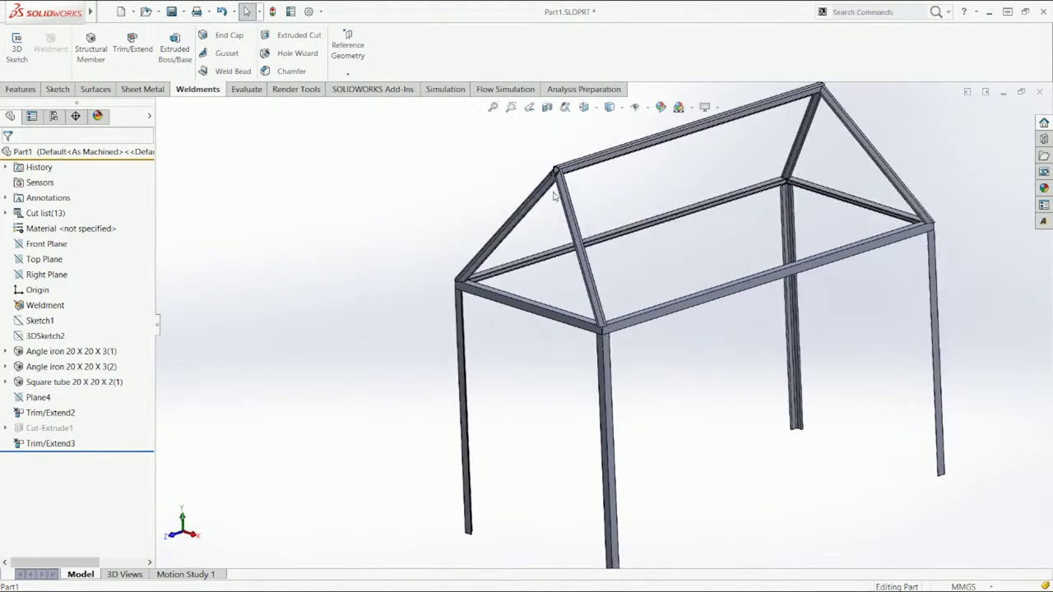
pyautogui.scroll(-6, 641, 348)
pyautogui.scroll(3, 626, 362)
pyautogui.moveTo(626, 362); pyautogui.dragTo(555, 365, button='middle')
pyautogui.scroll(-4, 669, 347)
pyautogui.moveTo(671, 349); pyautogui.dragTo(562, 402, button='middle')
pyautogui.scroll(-3, 569, 409)
pyautogui.scroll(3, 376, 404)
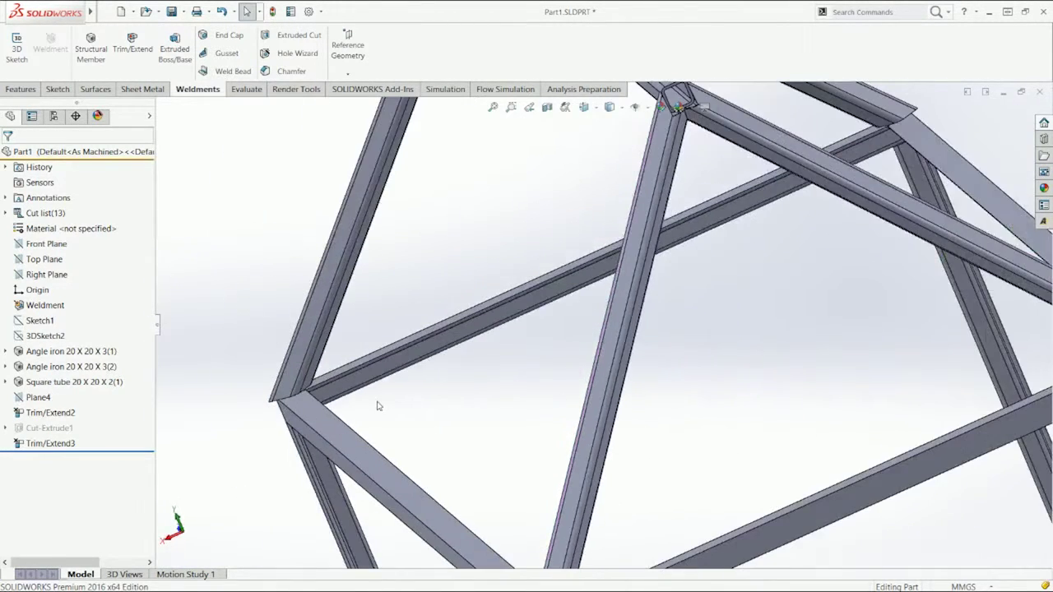
pyautogui.scroll(-3, 376, 404)
pyautogui.moveTo(376, 404); pyautogui.dragTo(480, 289, button='middle')
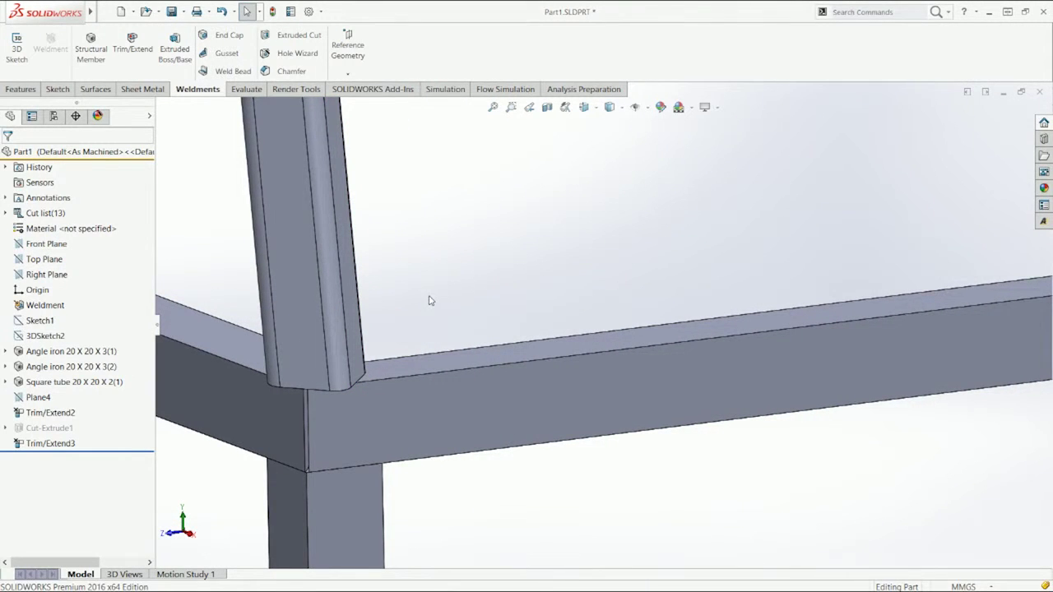
pyautogui.scroll(5, 258, 360)
pyautogui.scroll(-6, 350, 273)
pyautogui.moveTo(364, 401); pyautogui.dragTo(337, 400, button='middle')
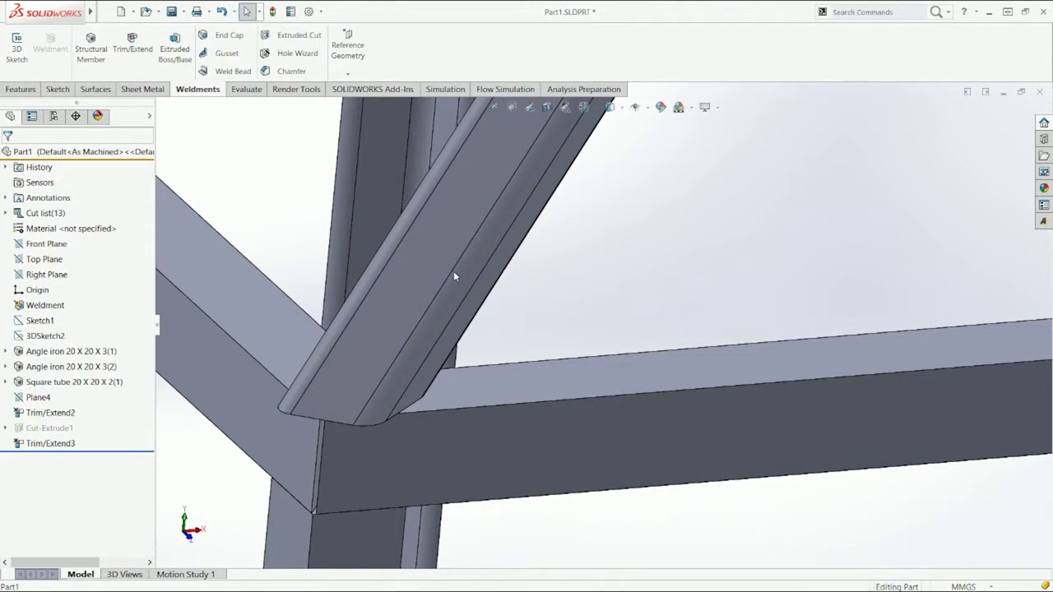
# Edit the 20 x 20 x 2 square tube member and set the rotation angle of Group2 to 90 degrees
pyautogui.click(66, 382)
pyautogui.rightClick(66, 381)
pyautogui.click(71, 298)
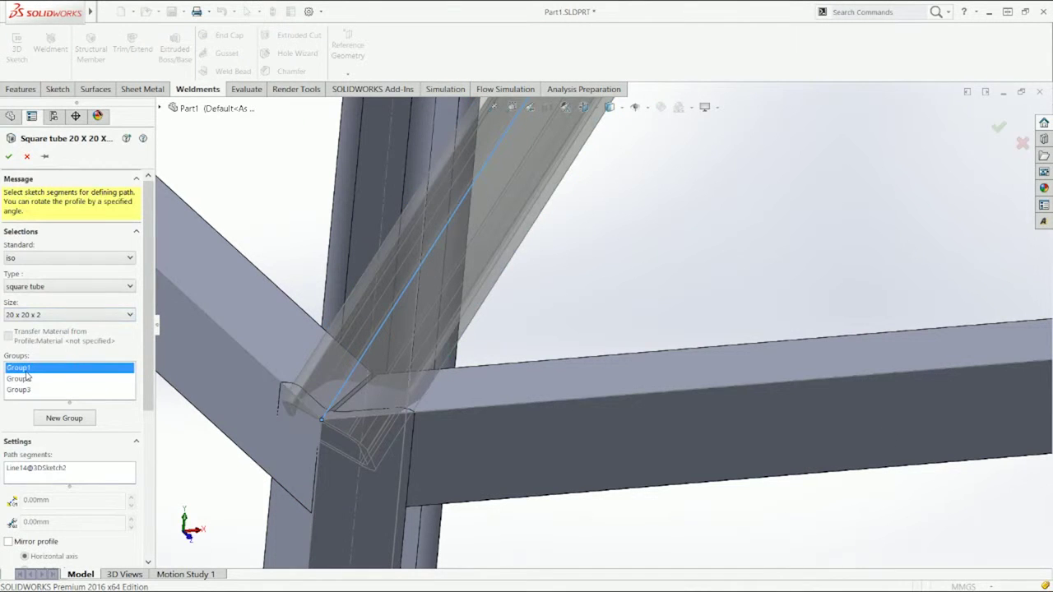
pyautogui.click(28, 377)
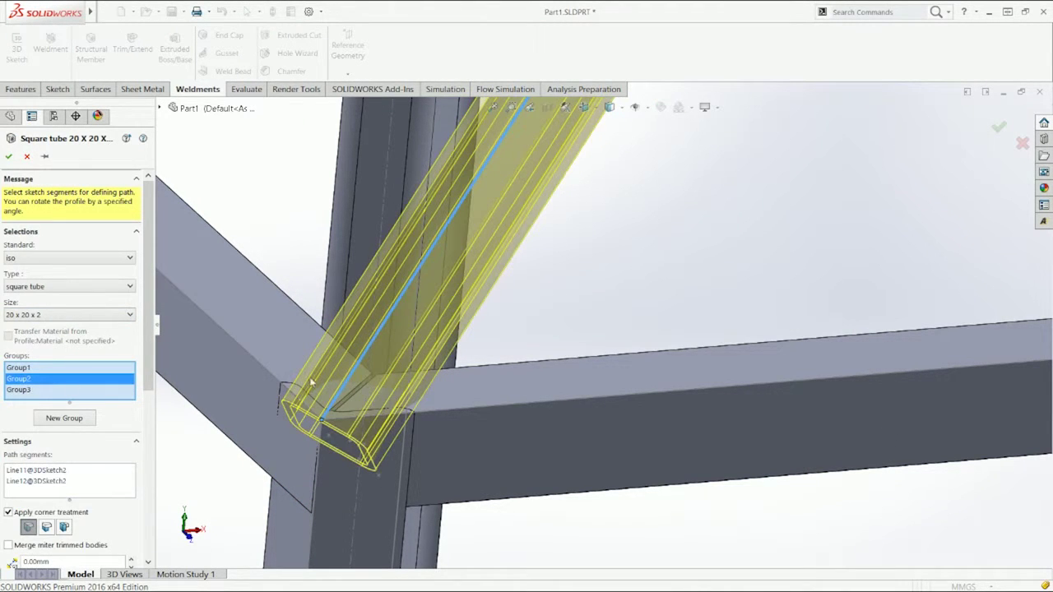
pyautogui.moveTo(148, 370); pyautogui.dragTo(145, 489)
pyautogui.click(131, 490)
pyautogui.click(132, 490)
pyautogui.click(131, 490)
pyautogui.click(132, 491)
pyautogui.click(132, 490)
pyautogui.click(132, 491)
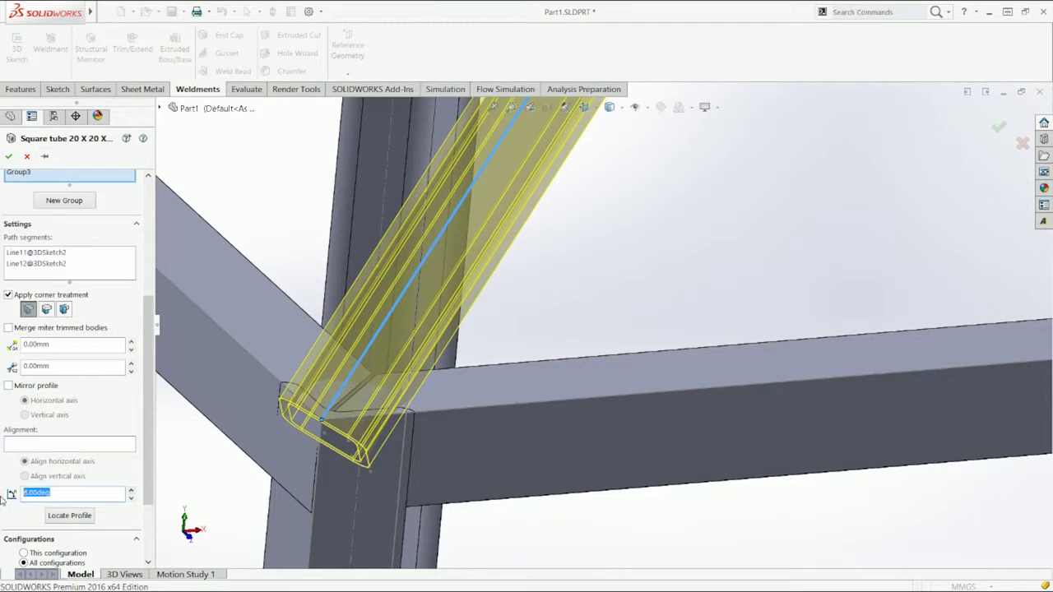
pyautogui.write('90')
pyautogui.press('Return')
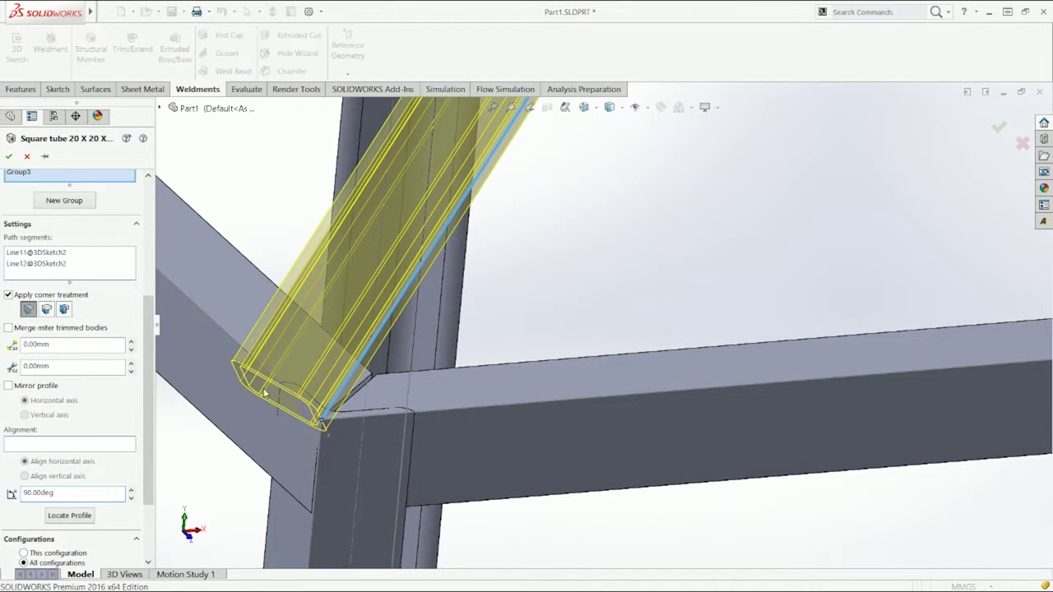
# Relocate Group2's tube profile so that its opposite outer corner point lies on the sloping sketch line
pyautogui.hotkey('ctrl', '1')
pyautogui.moveTo(574, 324); pyautogui.dragTo(680, 231, button='middle')
pyautogui.scroll(-5, 681, 231)
pyautogui.scroll(-4, 597, 282)
pyautogui.moveTo(614, 297); pyautogui.dragTo(670, 256, button='middle')
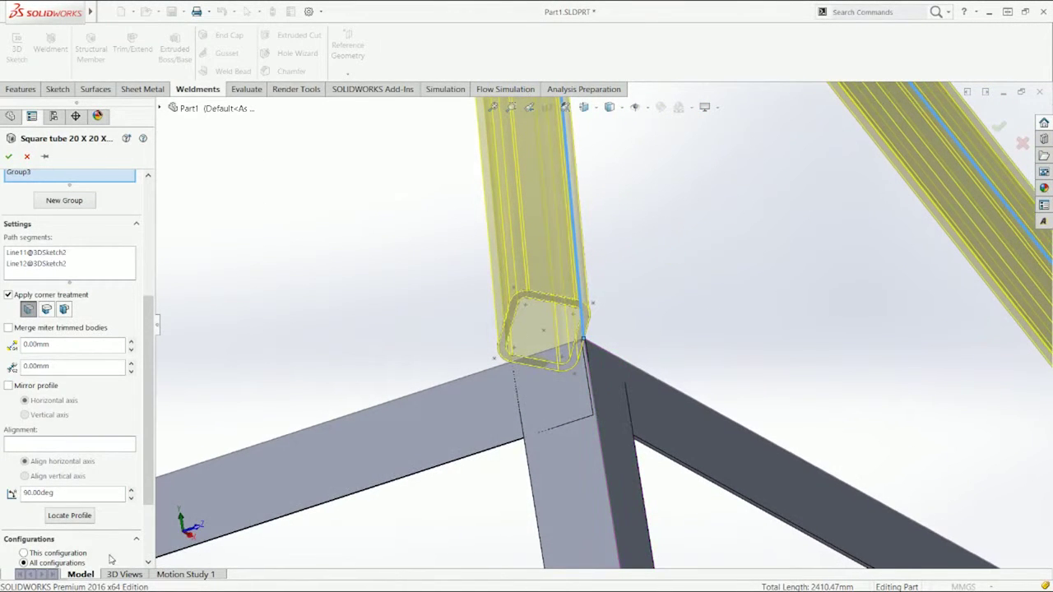
pyautogui.click(87, 515)
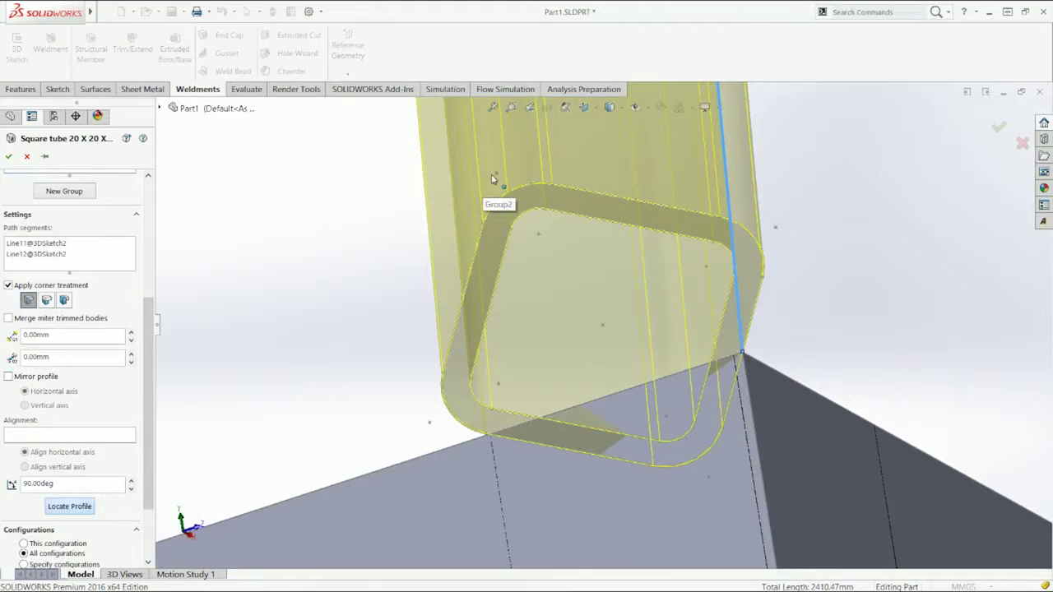
pyautogui.click(497, 177)
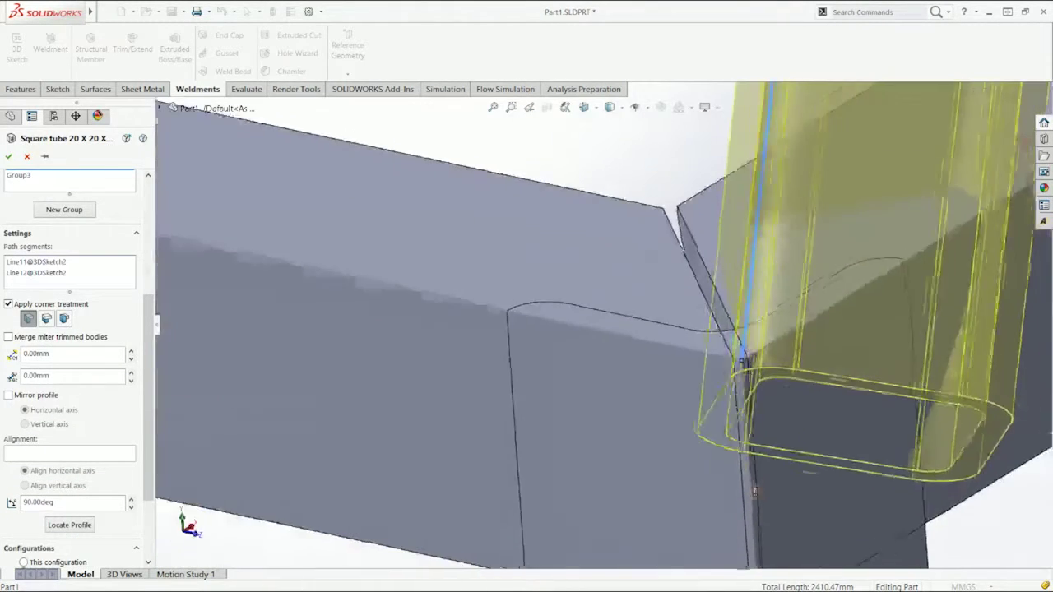
pyautogui.moveTo(755, 491); pyautogui.dragTo(765, 440, button='middle')
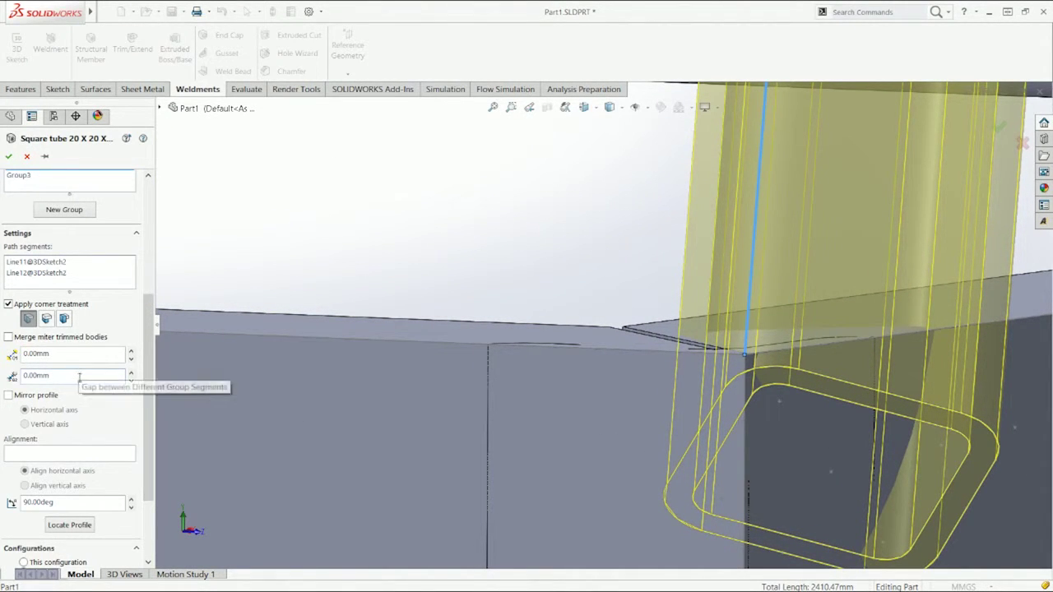
# Try a rotation angle of 100 degrees for the relocated Group2 profile
pyautogui.click(131, 509)
pyautogui.click(132, 508)
pyautogui.click(132, 509)
pyautogui.click(131, 501)
pyautogui.click(132, 501)
pyautogui.click(132, 501)
pyautogui.click(132, 501)
pyautogui.click(132, 501)
pyautogui.click(132, 502)
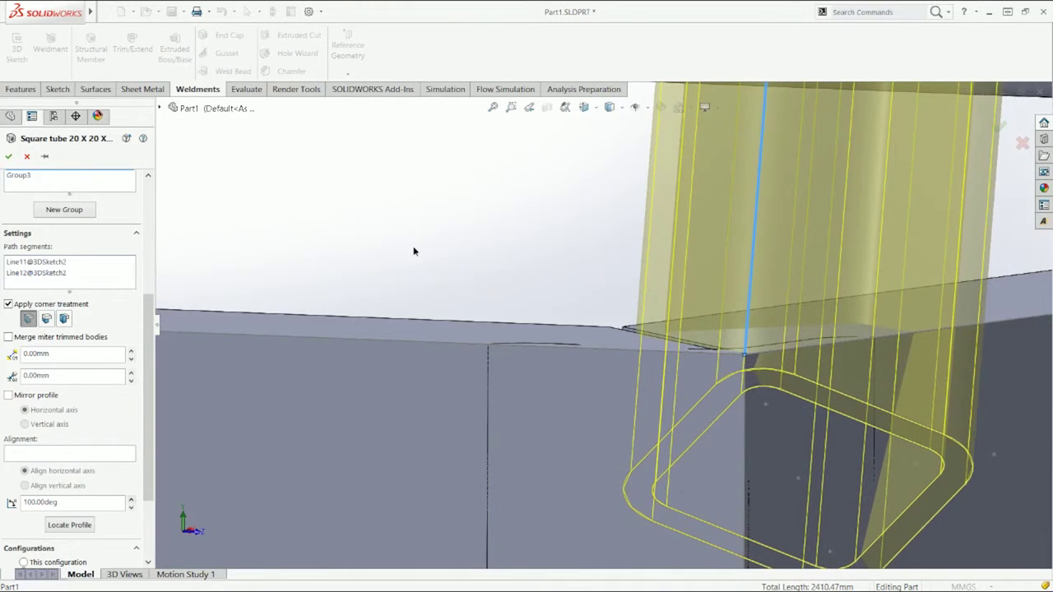
# Rotate the Group2 profile to 132 degrees, checking its alignment with the frame corner from above
pyautogui.scroll(-3, 421, 190)
pyautogui.hotkey('ctrl', '5')
pyautogui.scroll(-5, 522, 521)
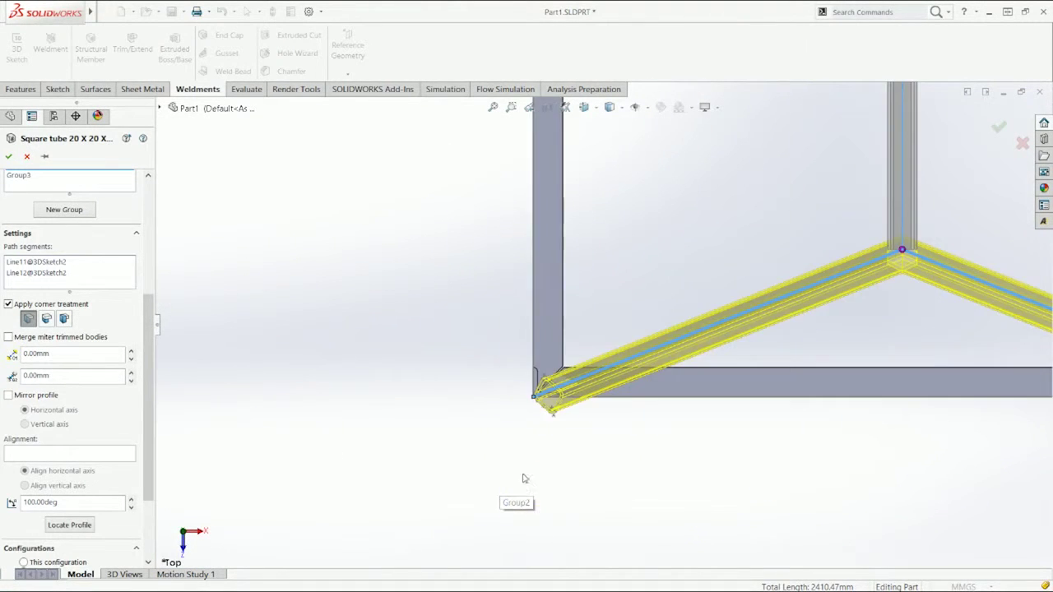
pyautogui.click(132, 501)
pyautogui.click(132, 501)
pyautogui.click(131, 502)
pyautogui.click(132, 501)
pyautogui.click(131, 501)
pyautogui.click(132, 501)
pyautogui.click(131, 502)
pyautogui.click(132, 501)
pyautogui.click(131, 501)
pyautogui.click(131, 501)
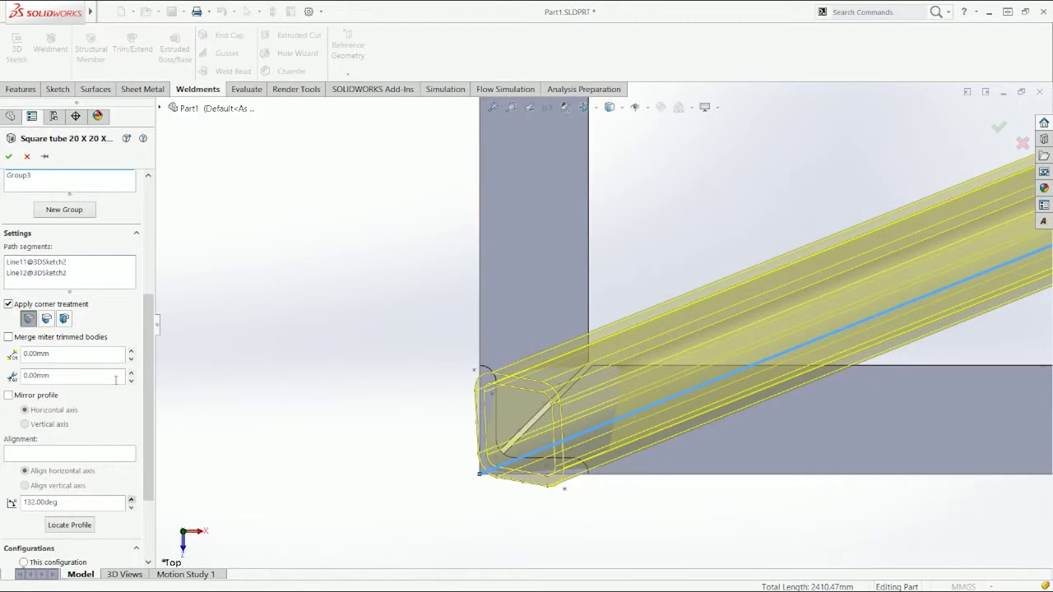
# Discard the open square tube member edit and save the part
pyautogui.click(27, 157)
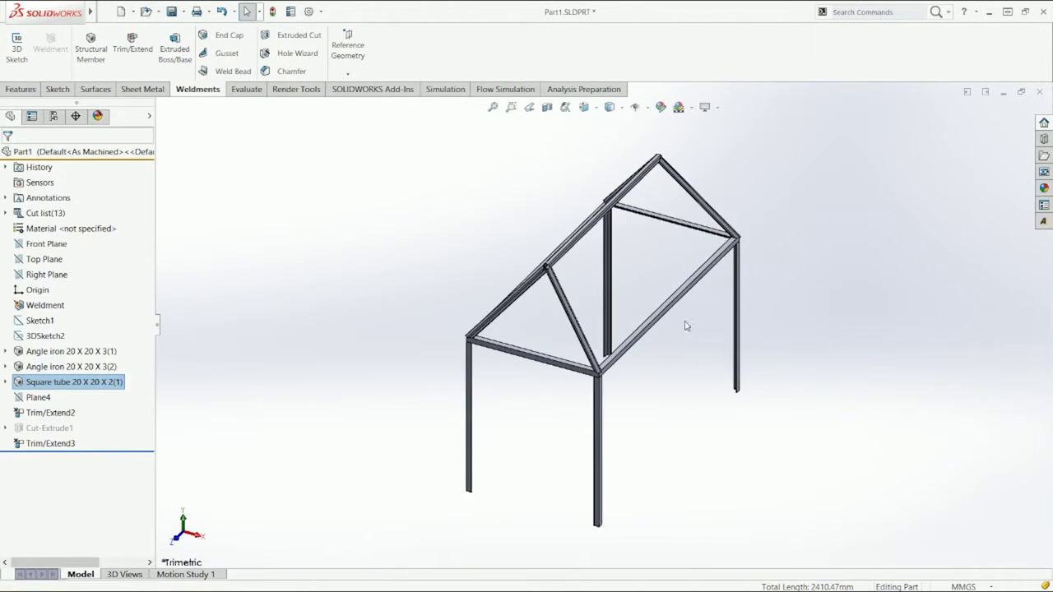
pyautogui.scroll(-8, 607, 365)
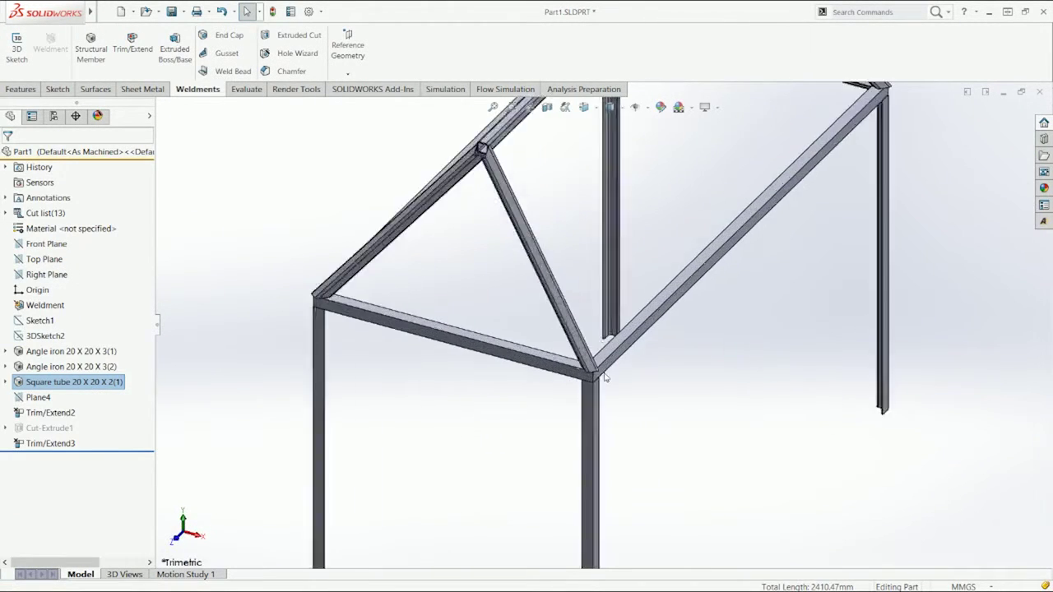
pyautogui.moveTo(582, 352); pyautogui.dragTo(545, 325, button='middle')
pyautogui.click(731, 298)
pyautogui.press('f')
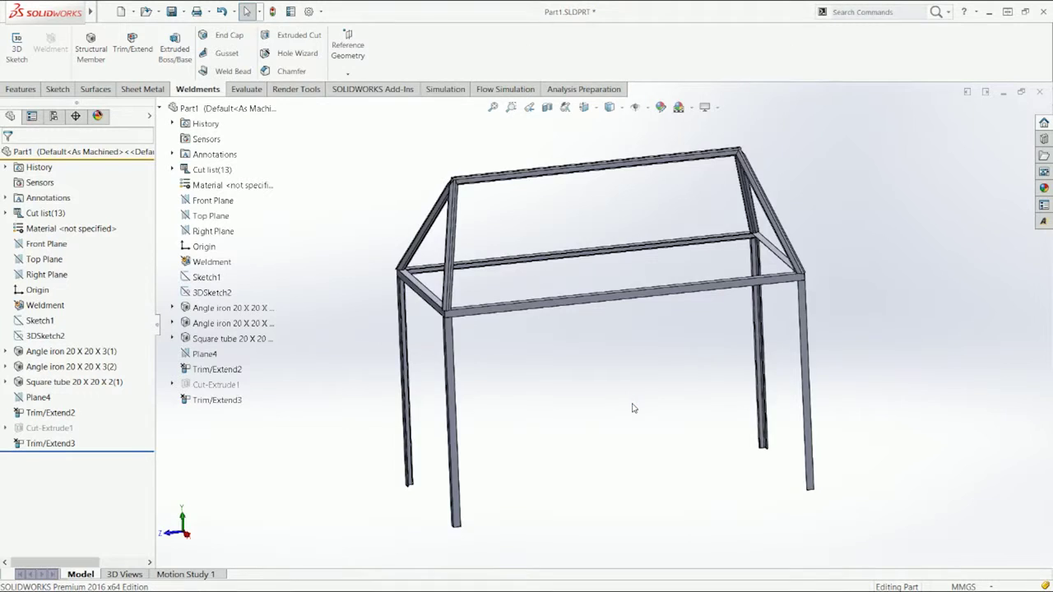
pyautogui.hotkey('ctrl', '7')
pyautogui.hotkey('ctrl', 's')
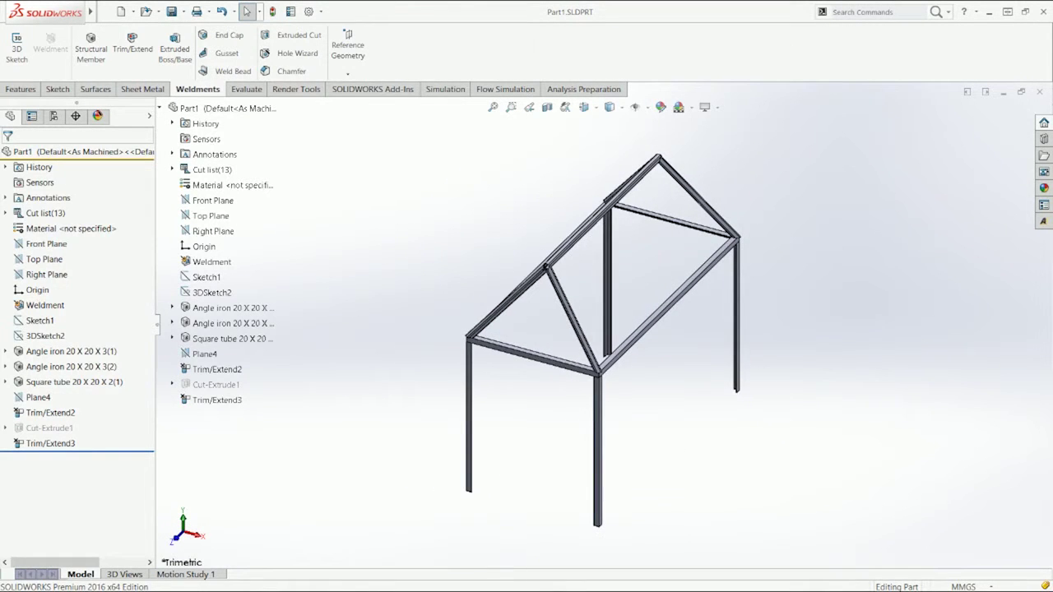
# Try to trim the horizontal ridge square tube using the two sloping roof tubes at its front end as boundary bodies
pyautogui.moveTo(406, 402); pyautogui.dragTo(383, 391, button='middle')
pyautogui.scroll(-10, 518, 278)
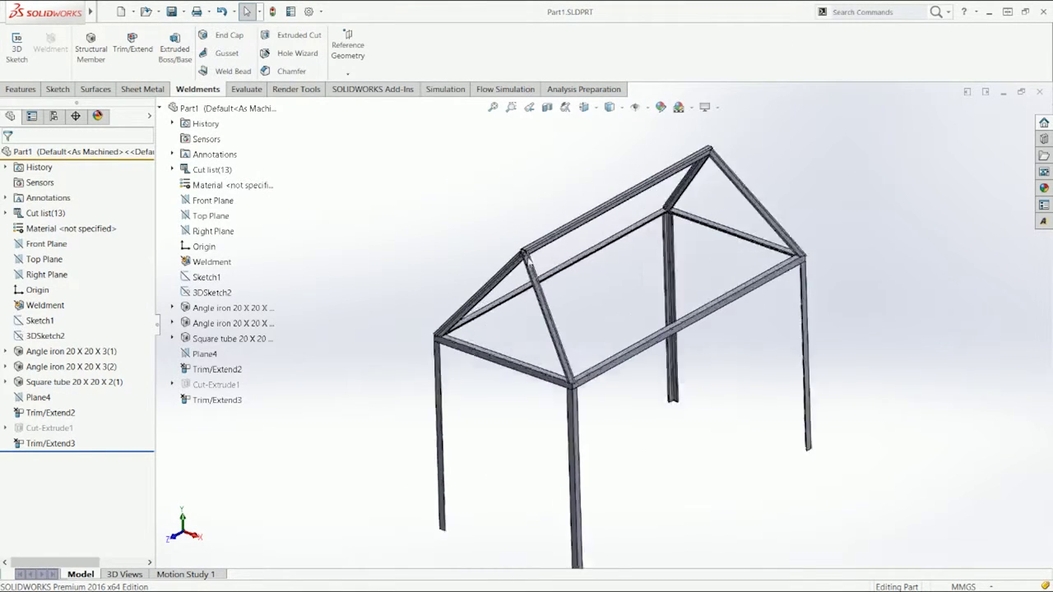
pyautogui.moveTo(613, 214); pyautogui.dragTo(491, 318, button='middle')
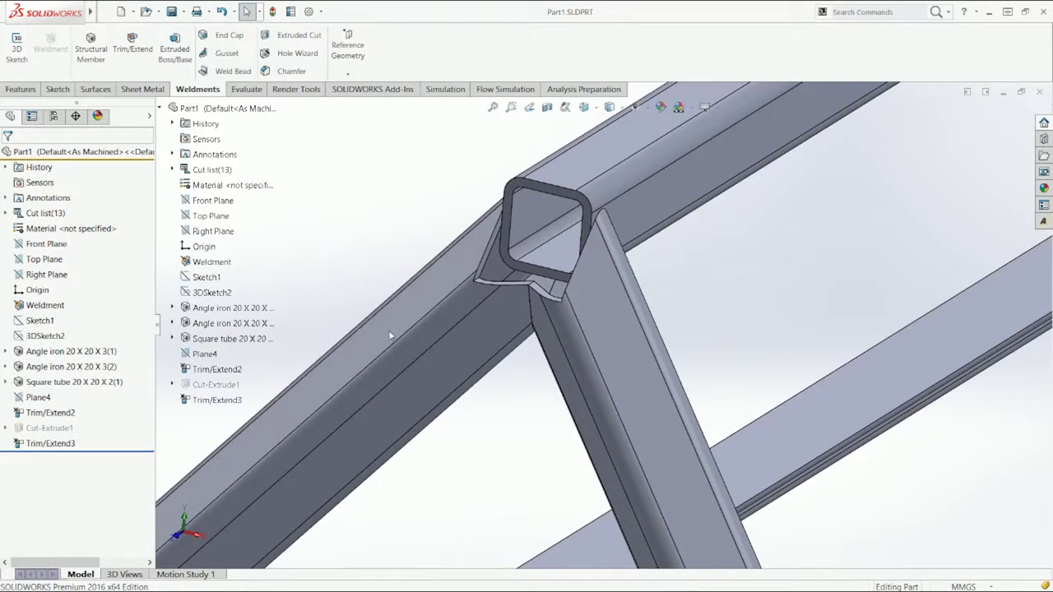
pyautogui.moveTo(591, 207)
pyautogui.mouseDown(button='middle')
pyautogui.moveTo(623, 202)
pyautogui.moveTo(595, 204)
pyautogui.mouseUp(button='middle')
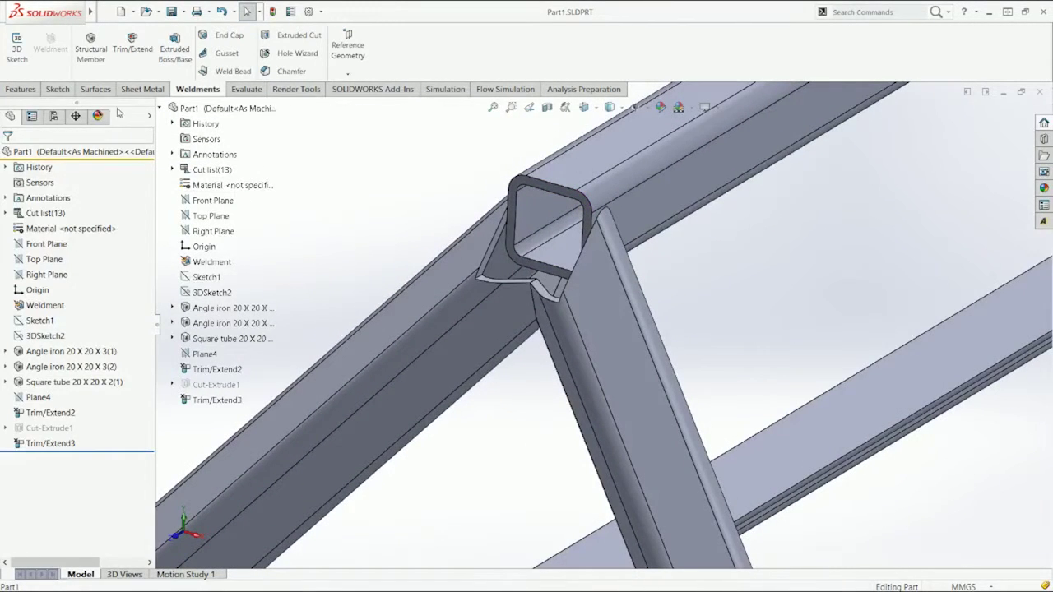
pyautogui.click(132, 45)
pyautogui.click(590, 171)
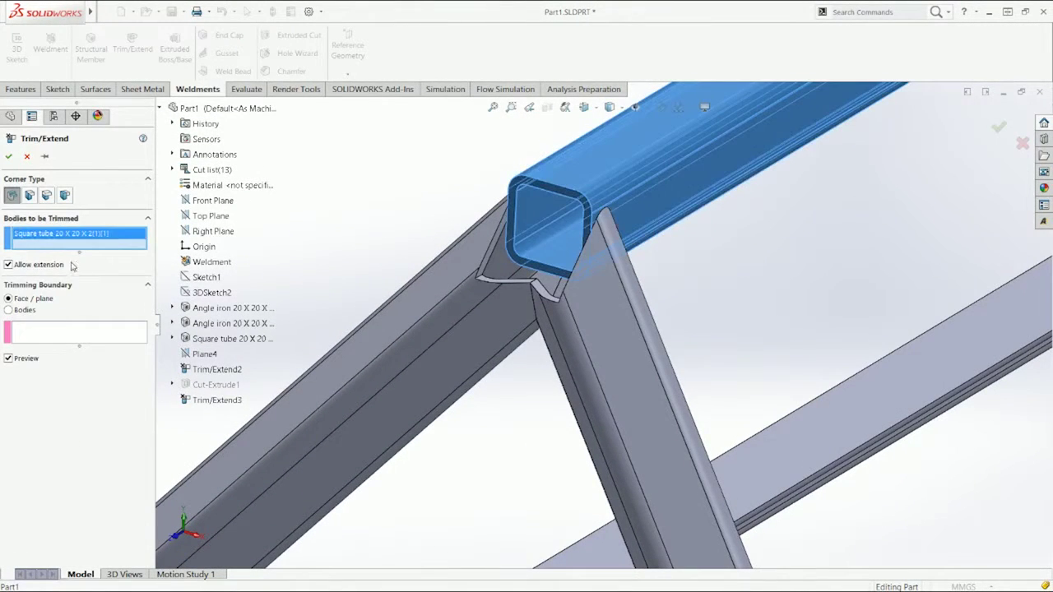
pyautogui.click(71, 339)
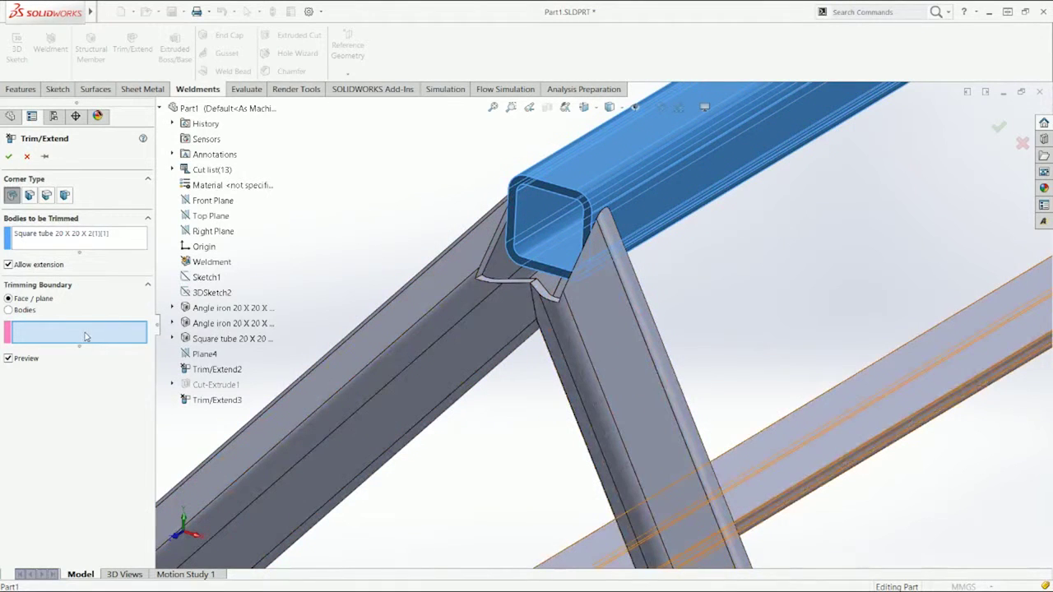
pyautogui.click(19, 311)
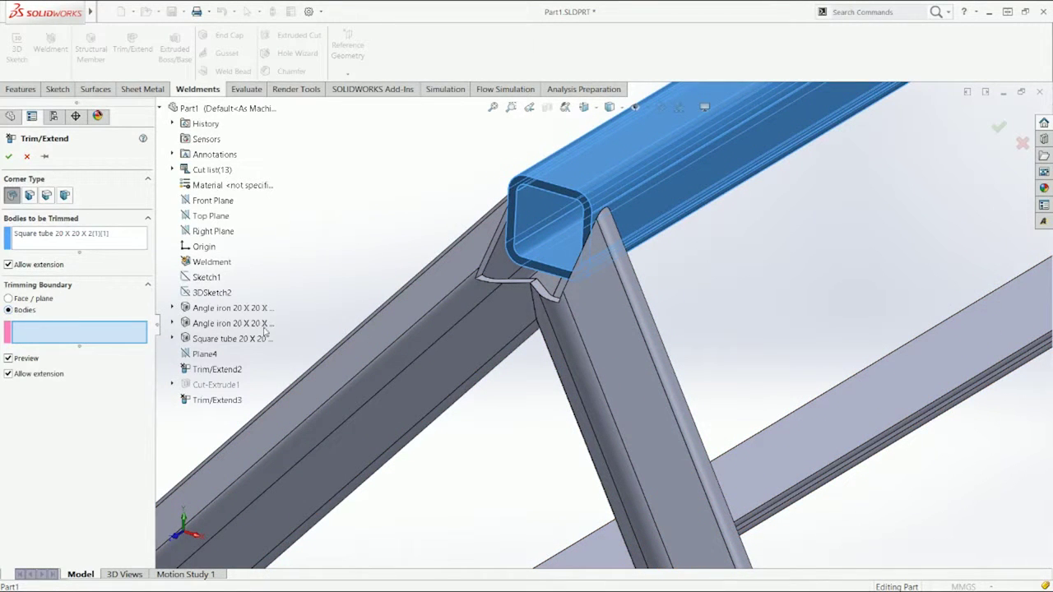
pyautogui.click(453, 314)
pyautogui.click(626, 311)
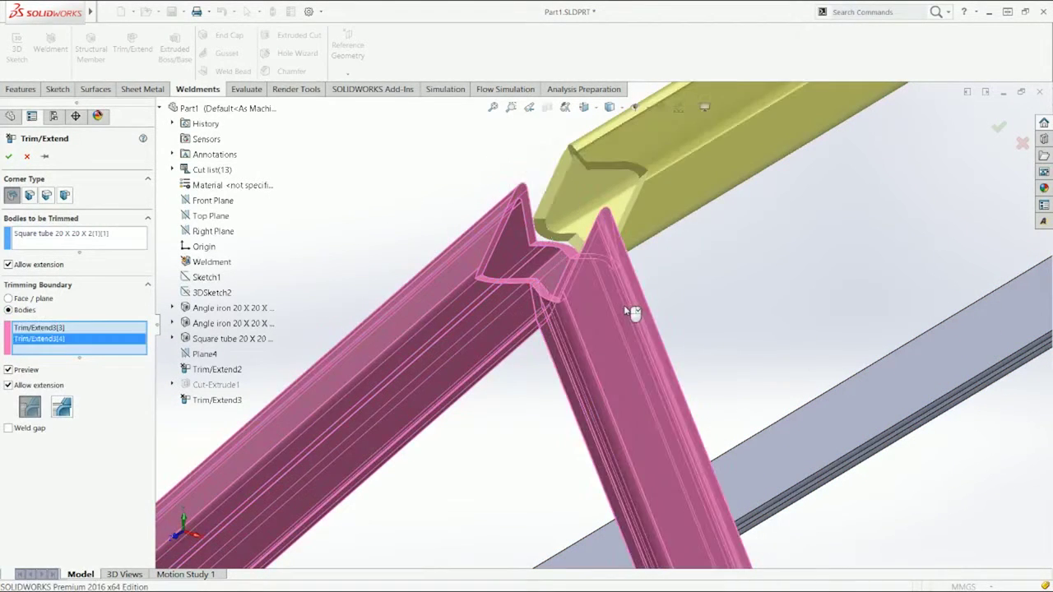
# Try the ridge tube trim with a single sloping roof tube as the boundary body, and abandon the trim
pyautogui.click(626, 311)
pyautogui.click(395, 346)
pyautogui.click(15, 301)
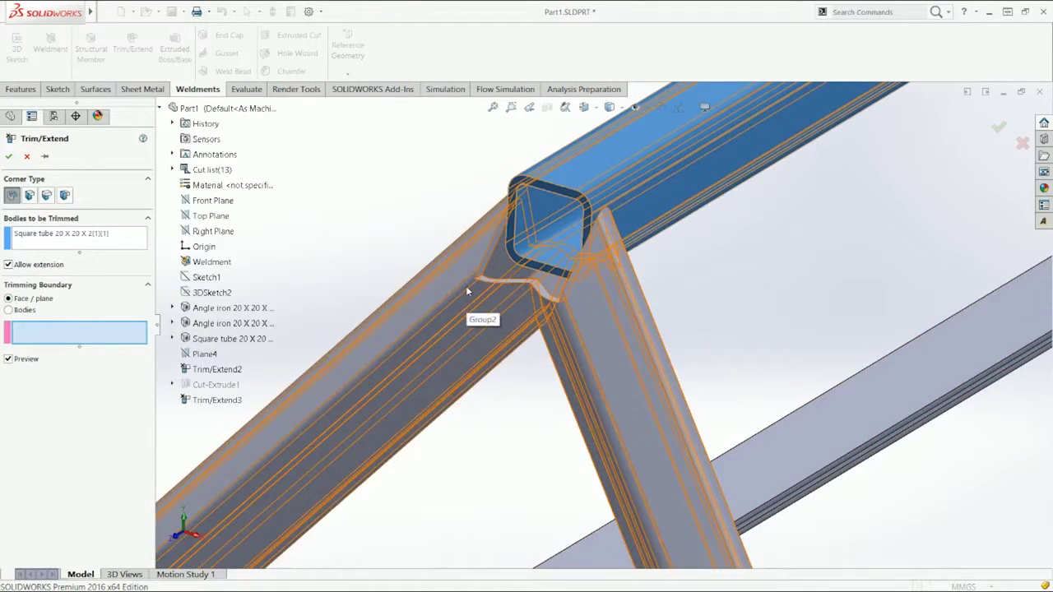
pyautogui.click(8, 310)
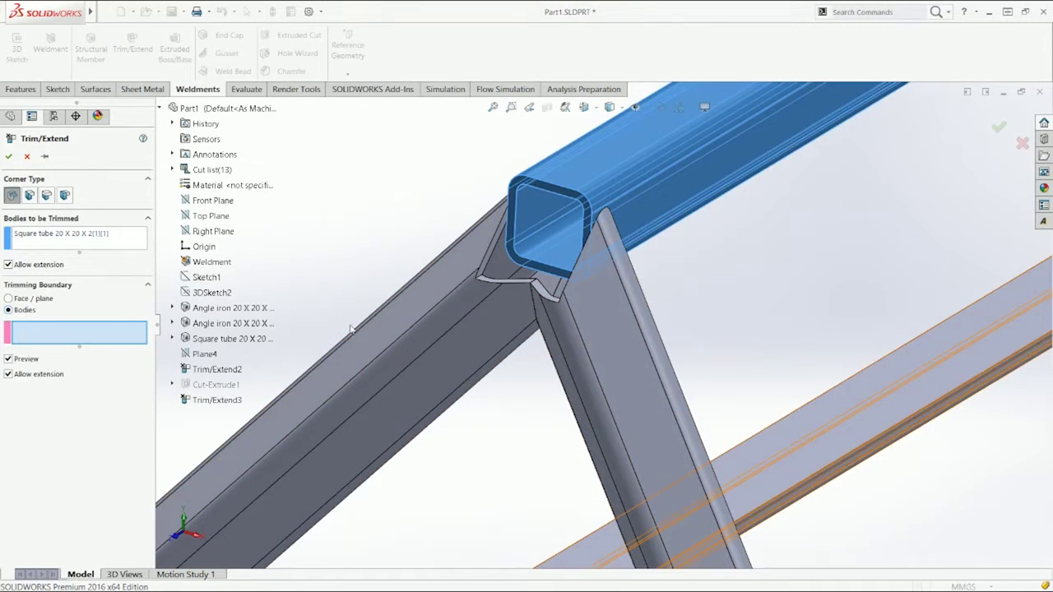
pyautogui.click(444, 357)
pyautogui.click(605, 340)
pyautogui.click(428, 345)
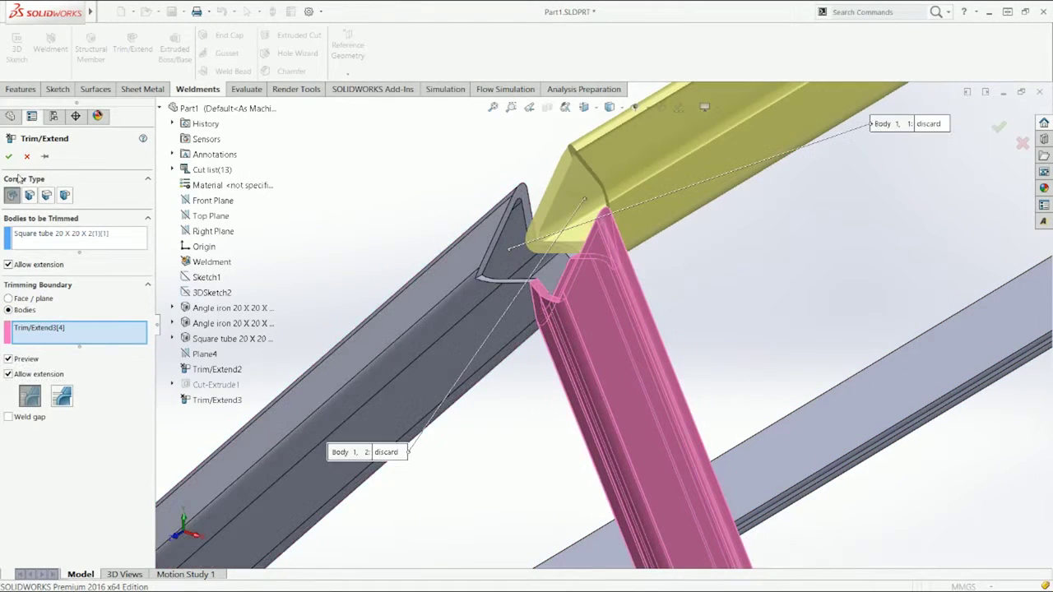
pyautogui.click(28, 156)
# Try a reference plane offset 80 mm from the Front Plane towards the front end of the frame
pyautogui.moveTo(444, 247); pyautogui.dragTo(446, 189, button='middle')
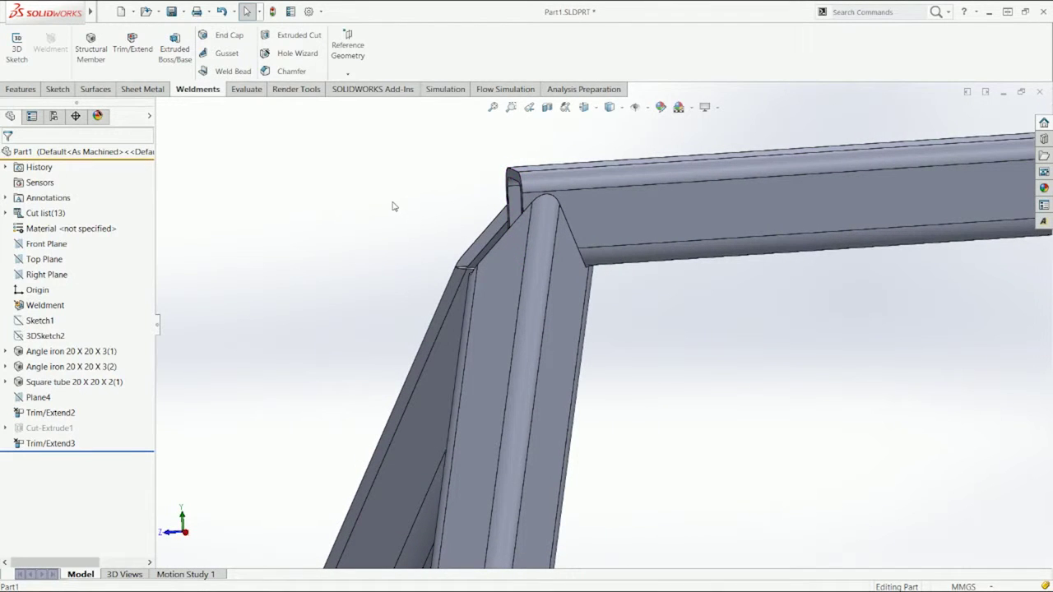
pyautogui.hotkey('ctrl', '4')
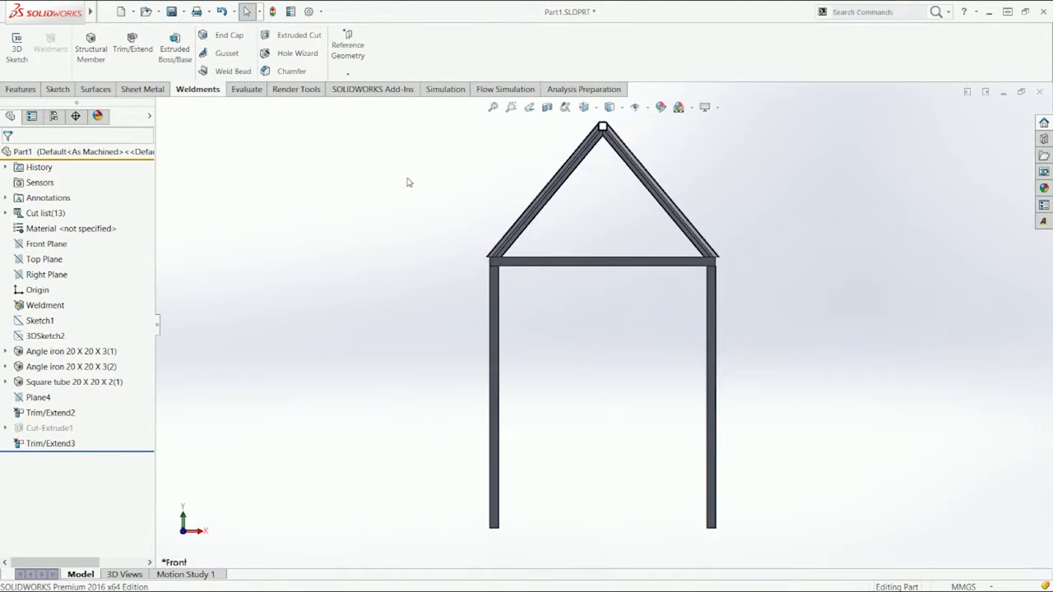
pyautogui.click(349, 46)
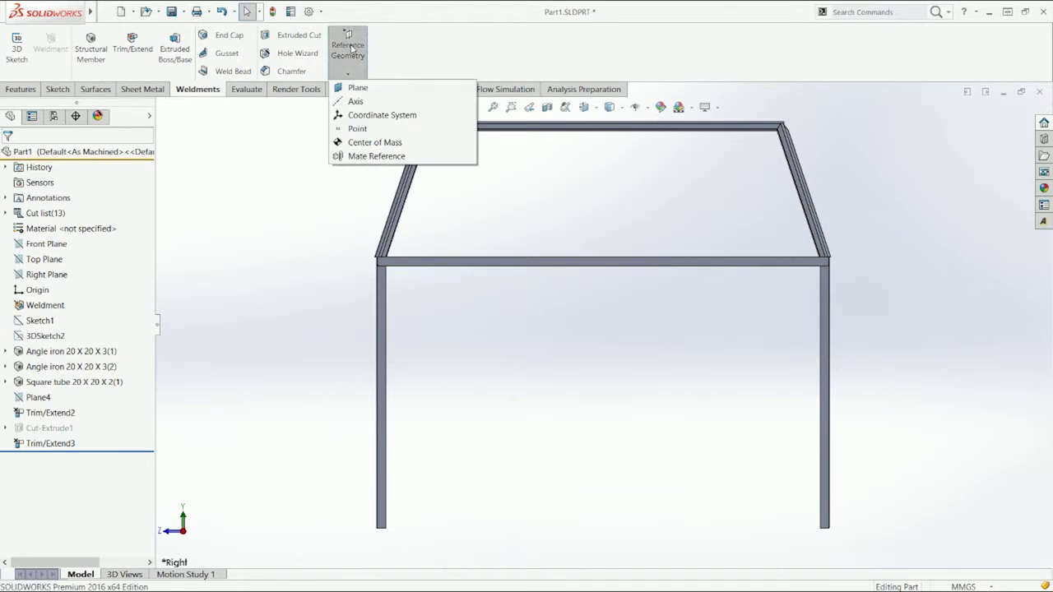
pyautogui.click(359, 89)
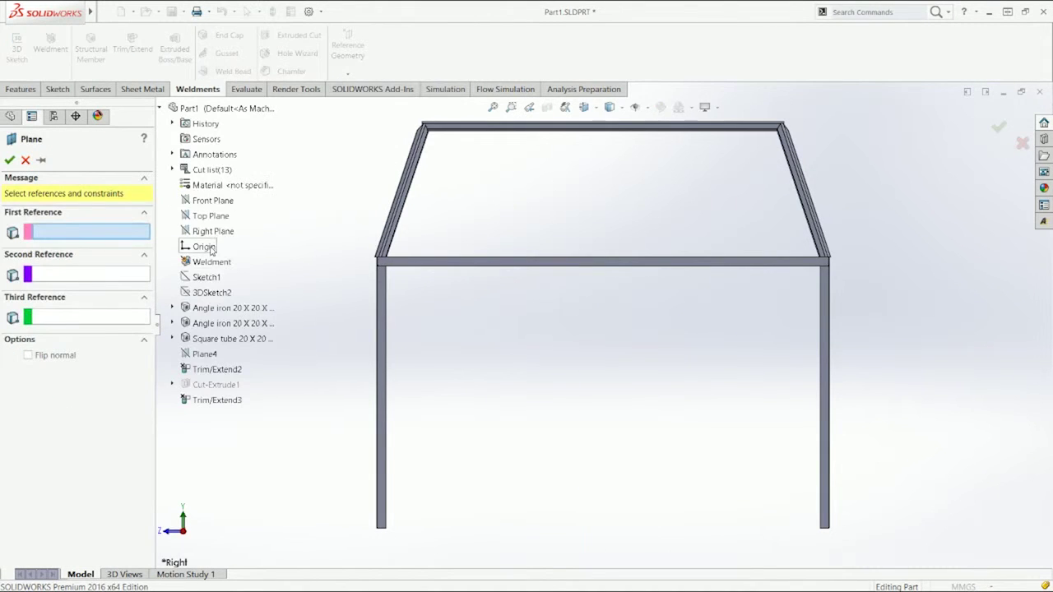
pyautogui.click(211, 201)
pyautogui.moveTo(453, 127); pyautogui.dragTo(437, 153, button='middle')
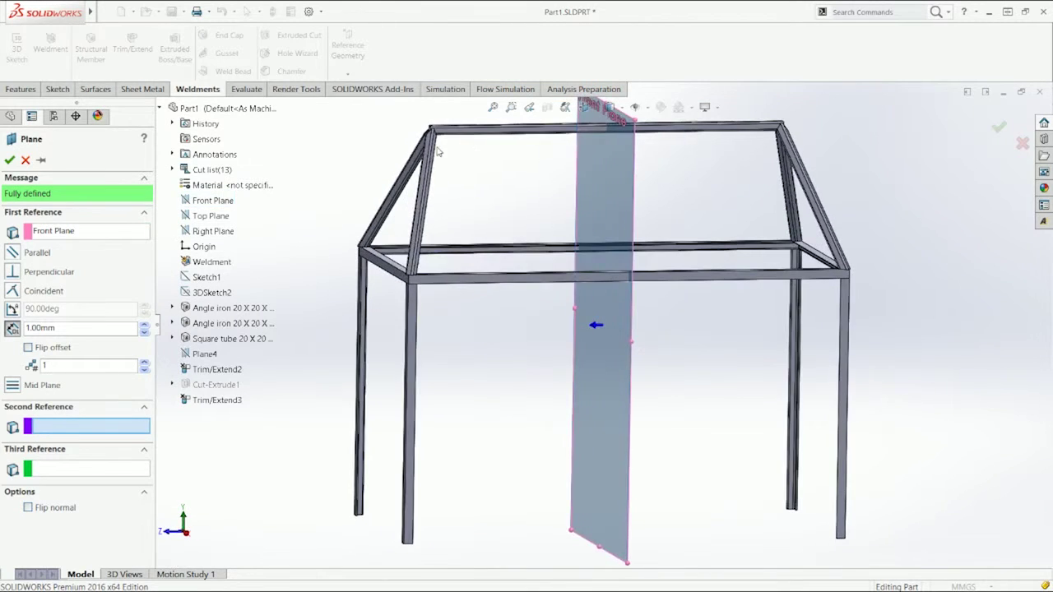
pyautogui.scroll(-7, 449, 169)
pyautogui.scroll(-3, 515, 212)
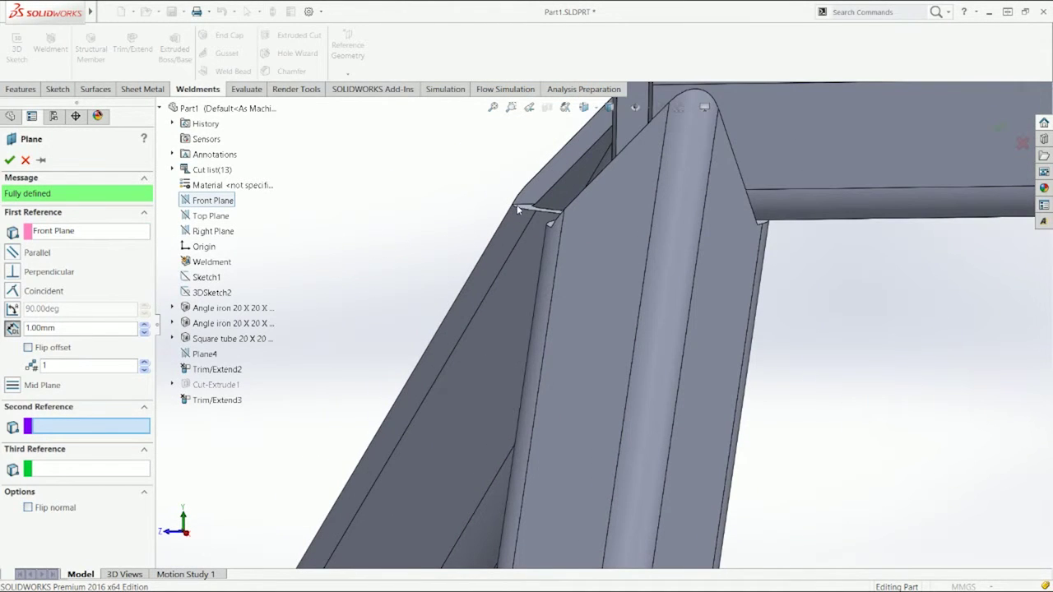
pyautogui.hotkey('ctrl', '4')
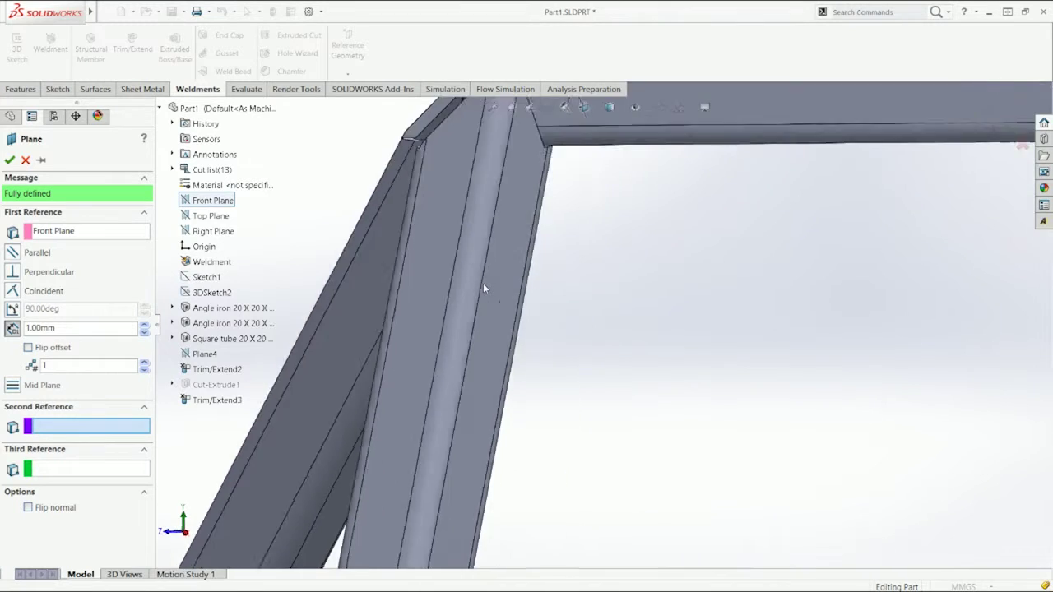
pyautogui.click(144, 326)
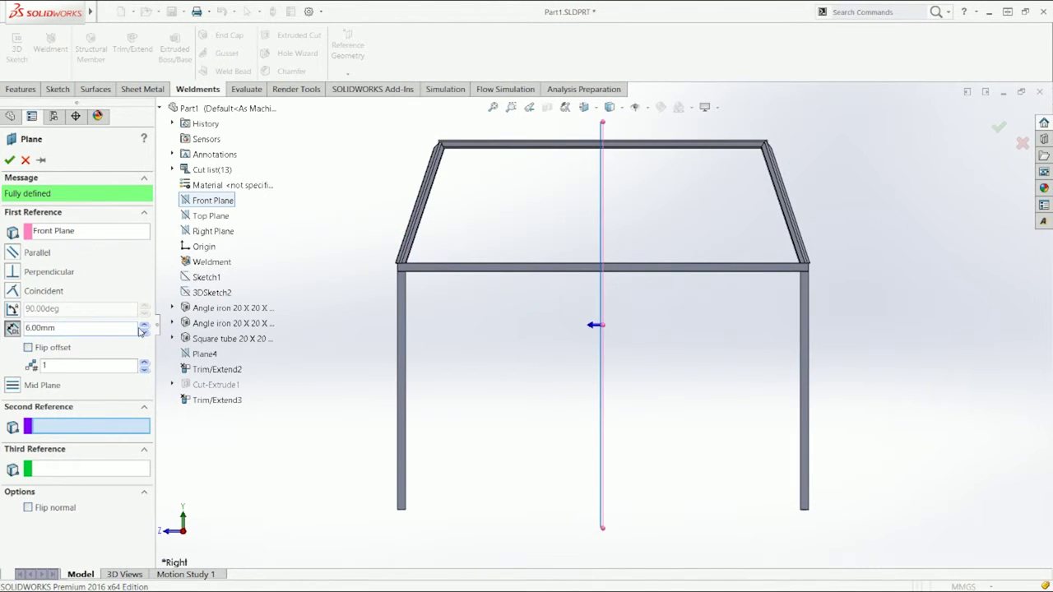
pyautogui.moveTo(66, 329); pyautogui.dragTo(3, 332)
pyautogui.write('80')
pyautogui.press('Return')
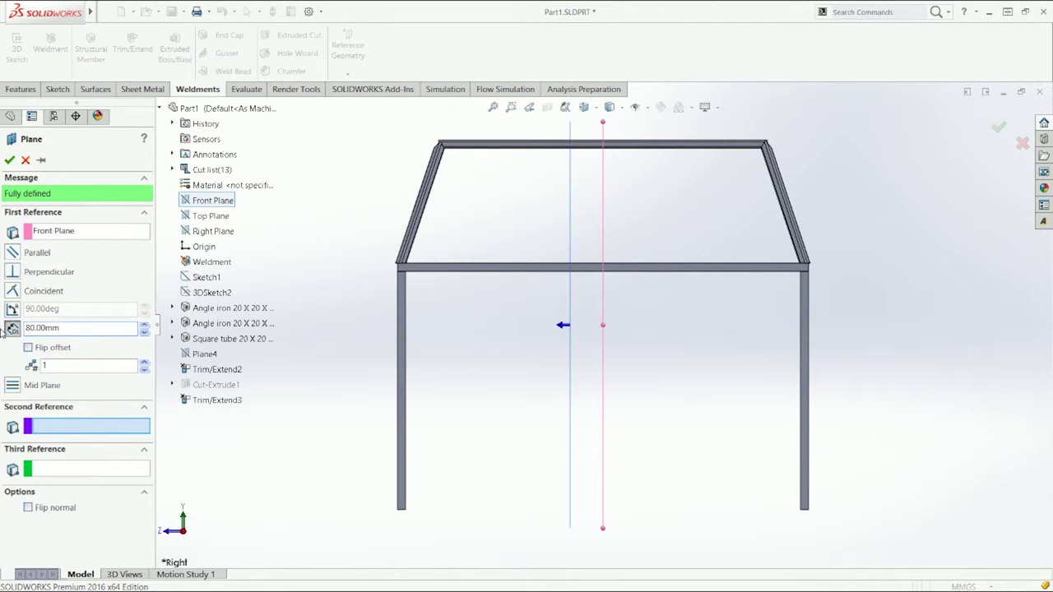
pyautogui.click(30, 161)
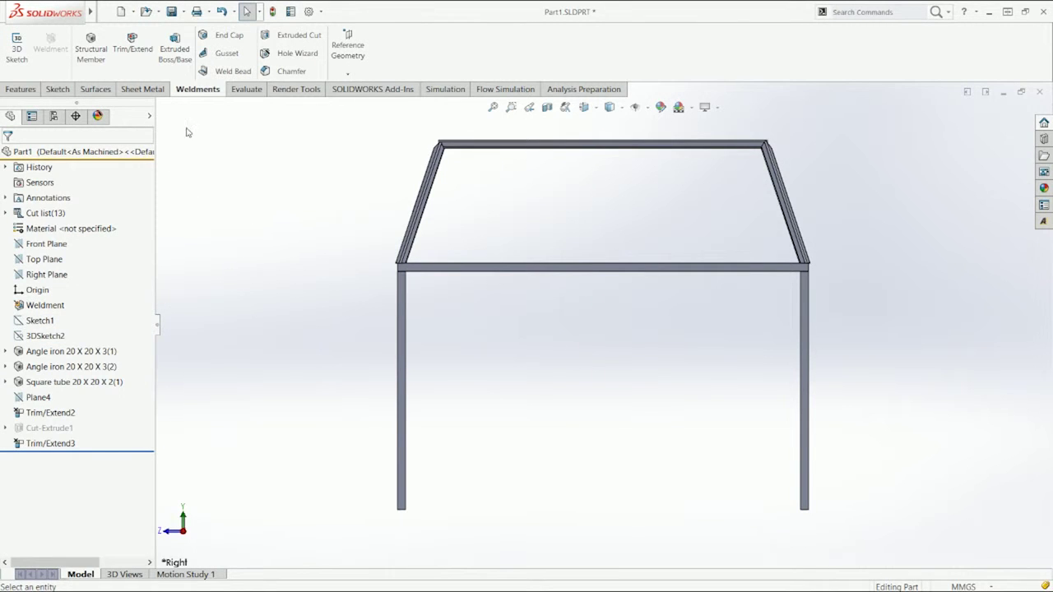
# Measure the distance from the outermost edge of the sloping roof tube's upper end to the Front Plane
pyautogui.click(247, 90)
pyautogui.click(50, 48)
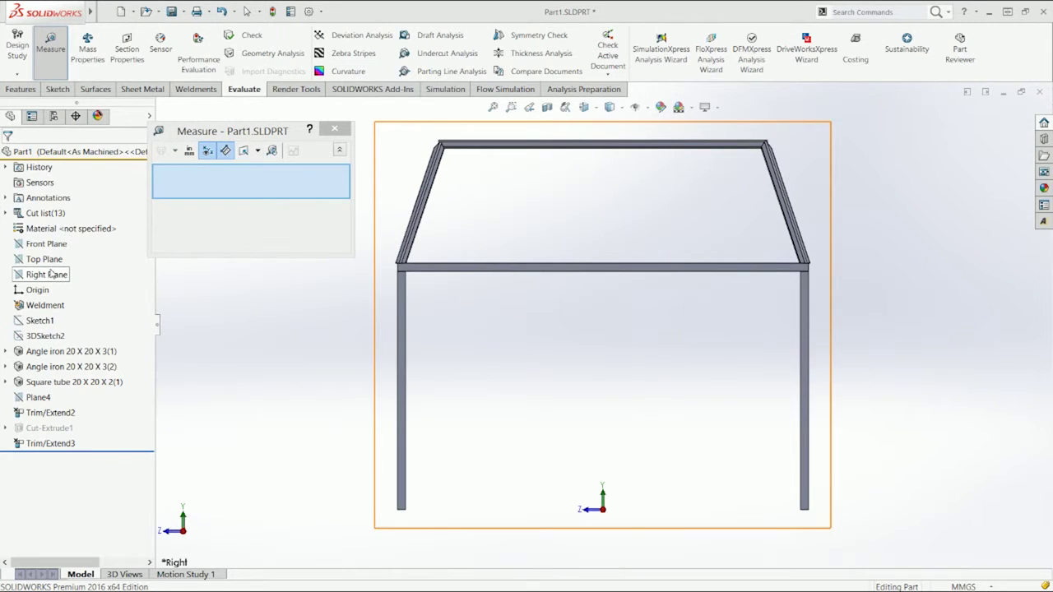
pyautogui.click(47, 244)
pyautogui.scroll(-5, 432, 192)
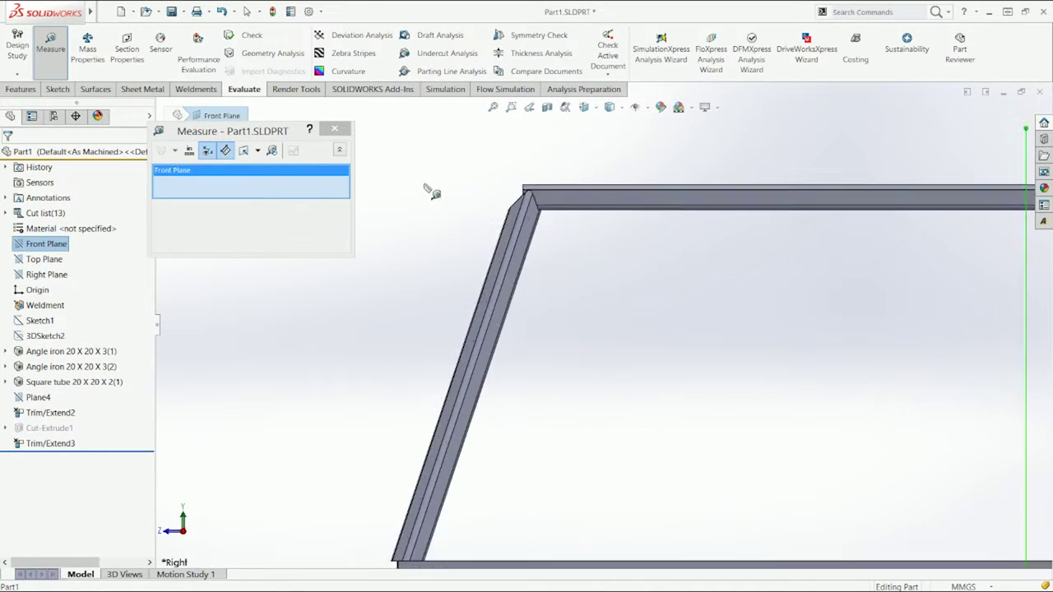
pyautogui.scroll(-10, 568, 264)
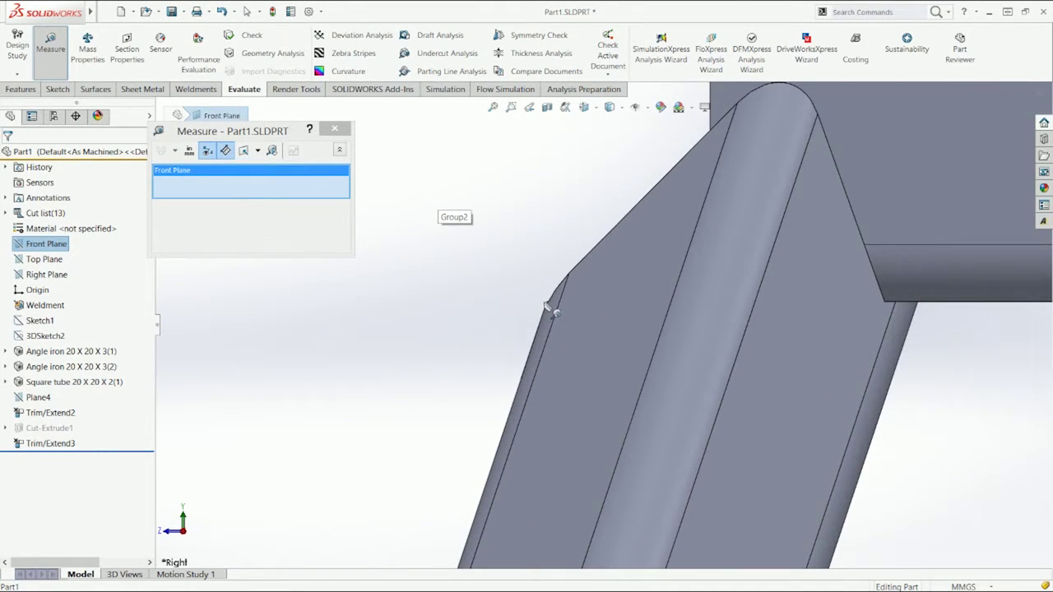
pyautogui.click(546, 304)
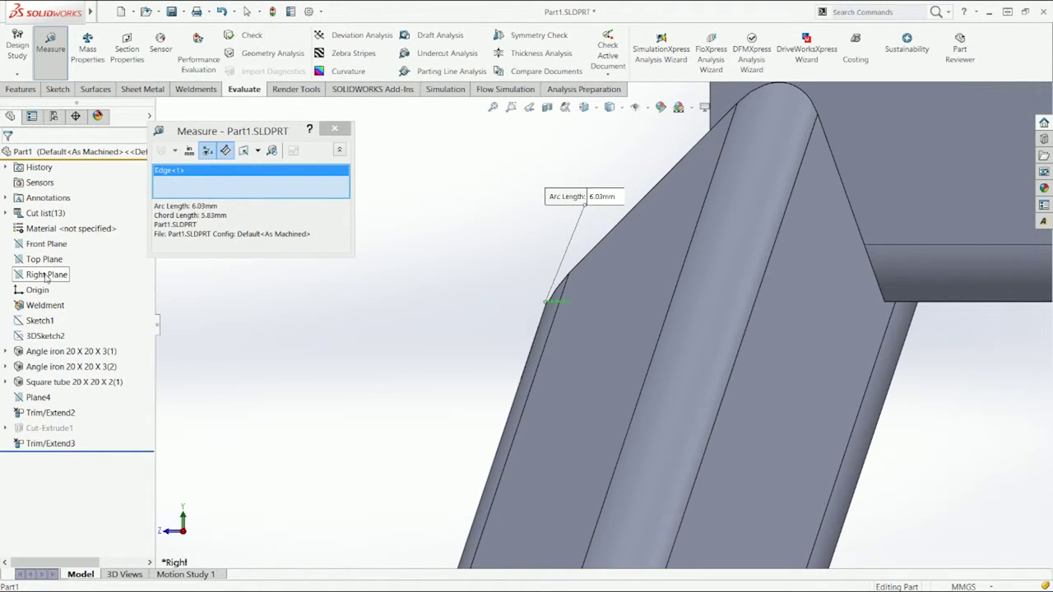
pyautogui.scroll(2, 368, 328)
pyautogui.click(61, 245)
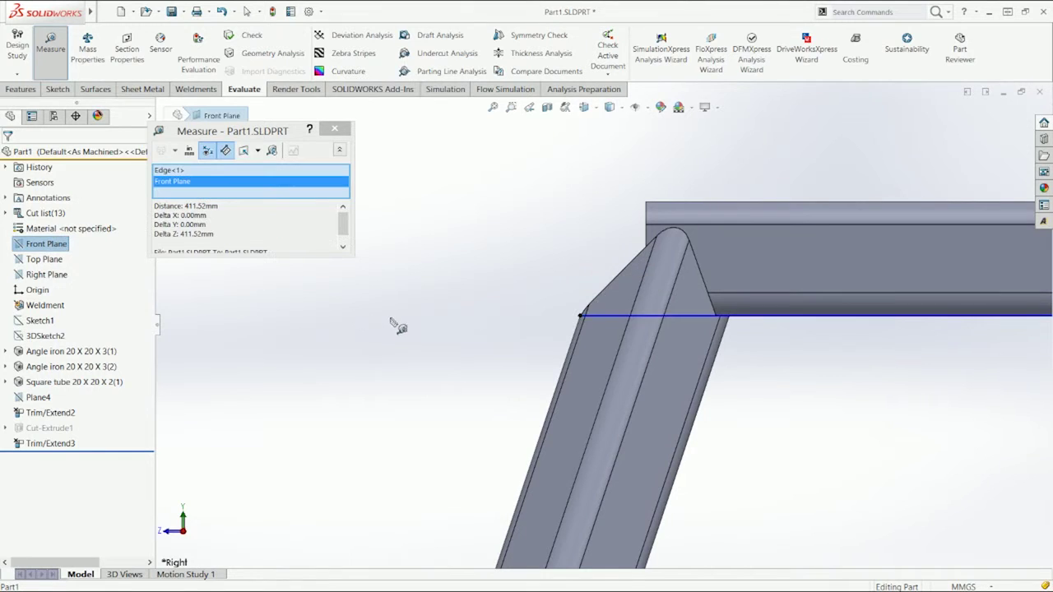
pyautogui.scroll(3, 395, 326)
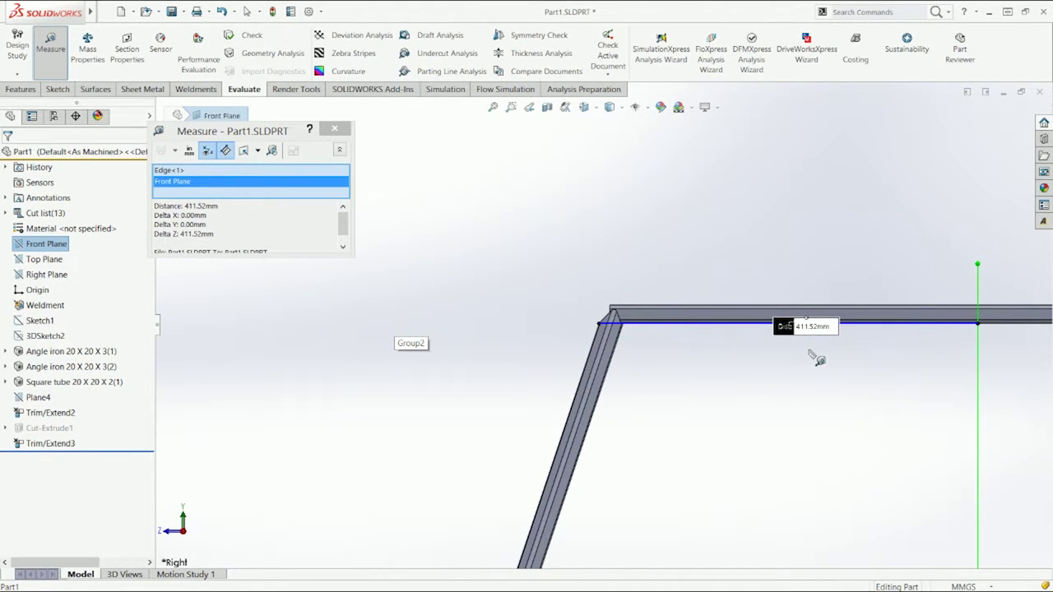
pyautogui.press('Escape')
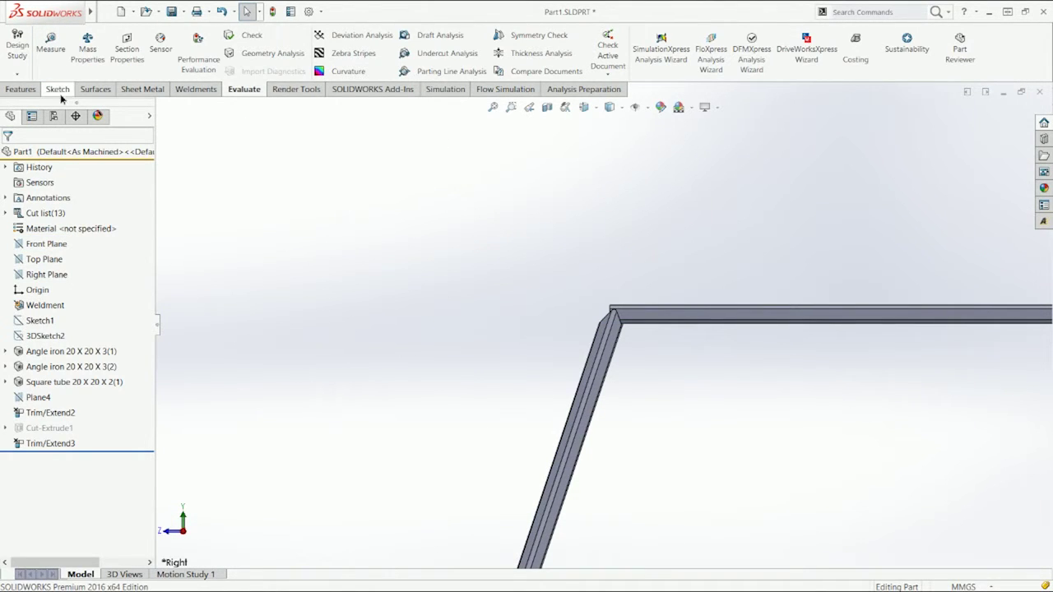
# Create a reference plane offset 412 mm from the Front Plane towards the front end of the ridge tube
pyautogui.click(25, 92)
pyautogui.click(516, 73)
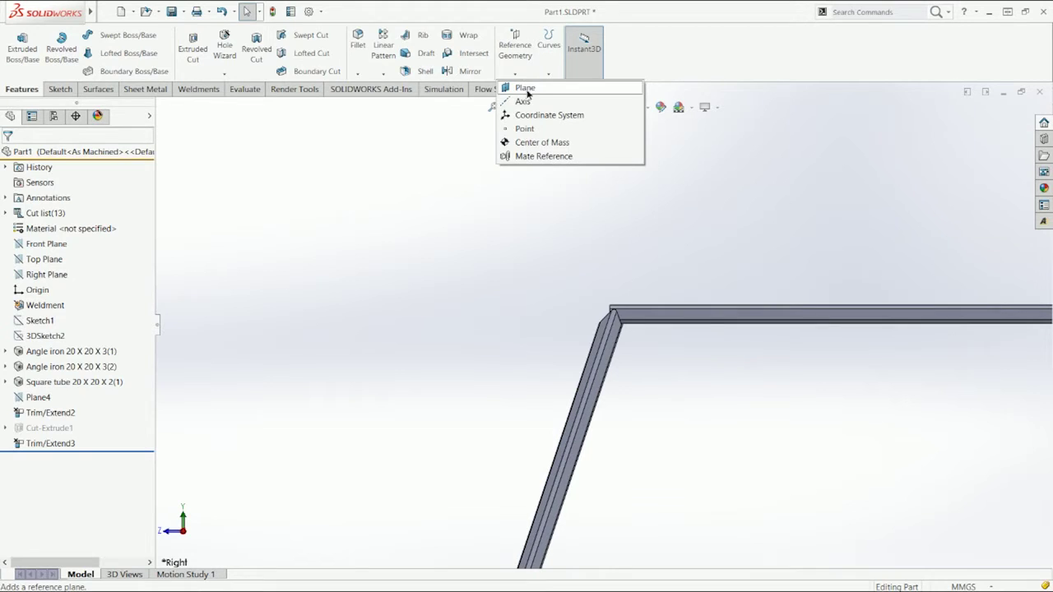
pyautogui.click(527, 87)
pyautogui.press('f')
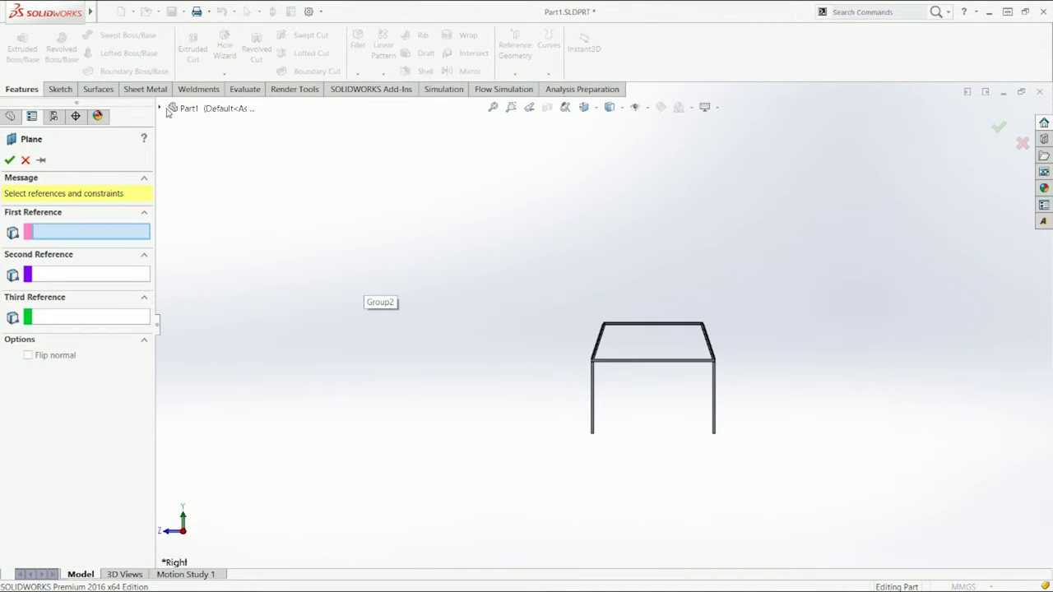
pyautogui.click(162, 107)
pyautogui.click(205, 215)
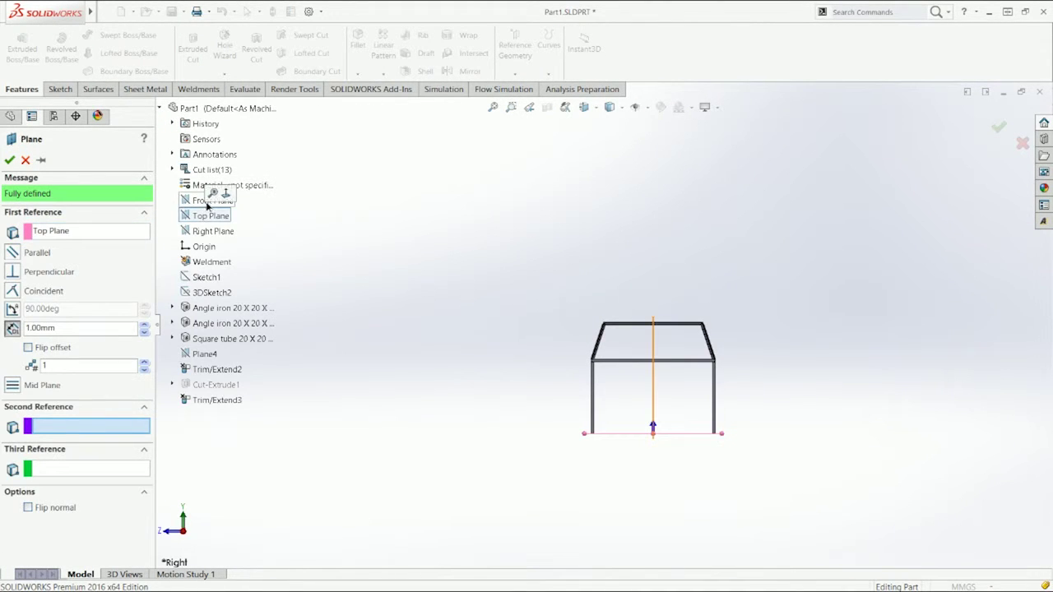
pyautogui.rightClick(122, 234)
pyautogui.click(155, 244)
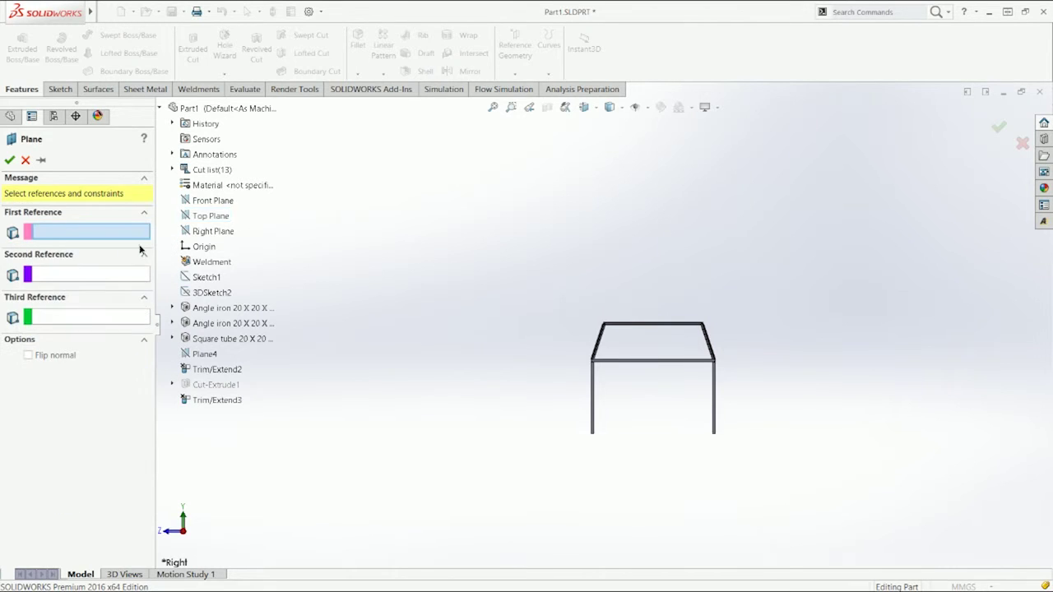
pyautogui.click(213, 201)
pyautogui.doubleClick(76, 331)
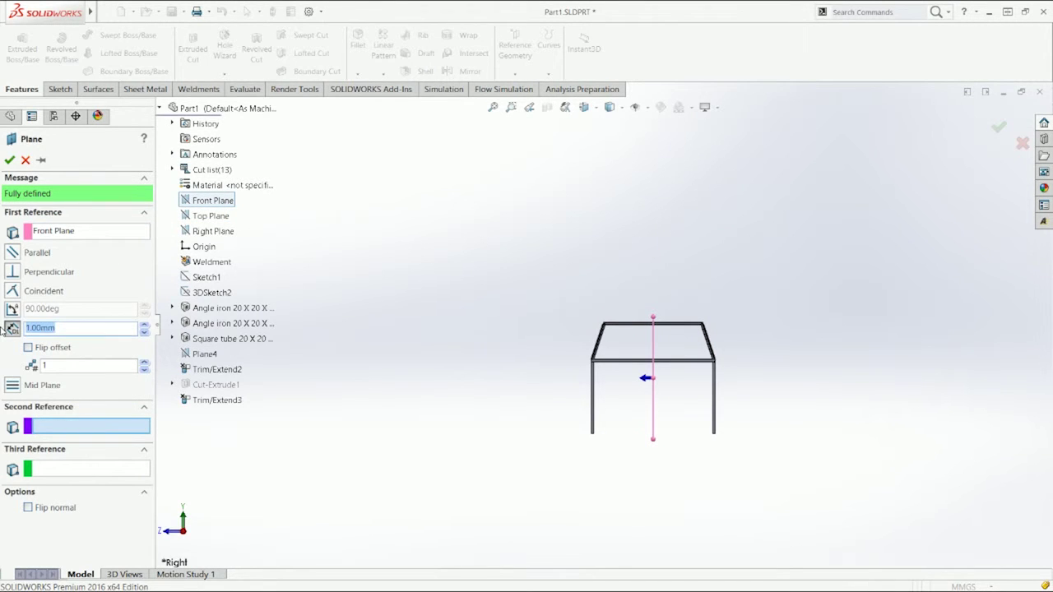
pyautogui.write('412')
pyautogui.press('Return')
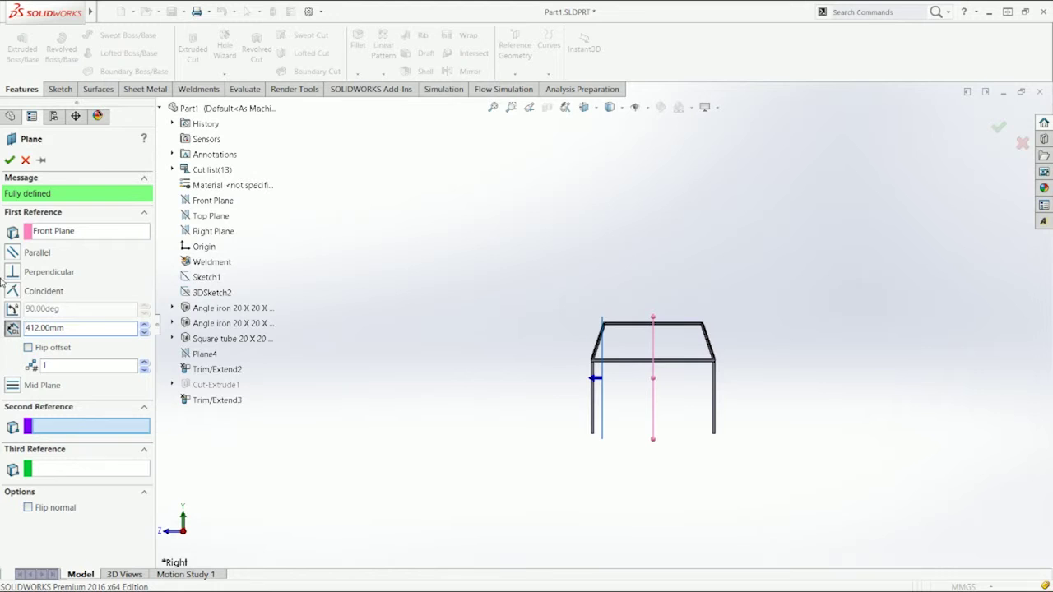
pyautogui.click(10, 160)
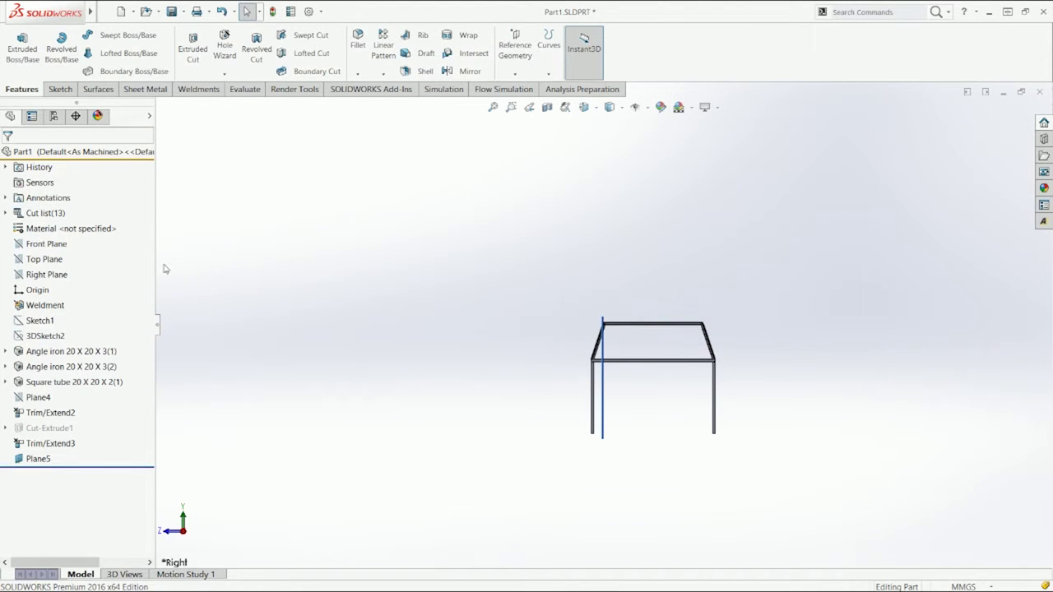
# Create a second reference plane offset 412 mm from the Front Plane, with the offset flipped towards the rear end of the ridge
pyautogui.click(41, 244)
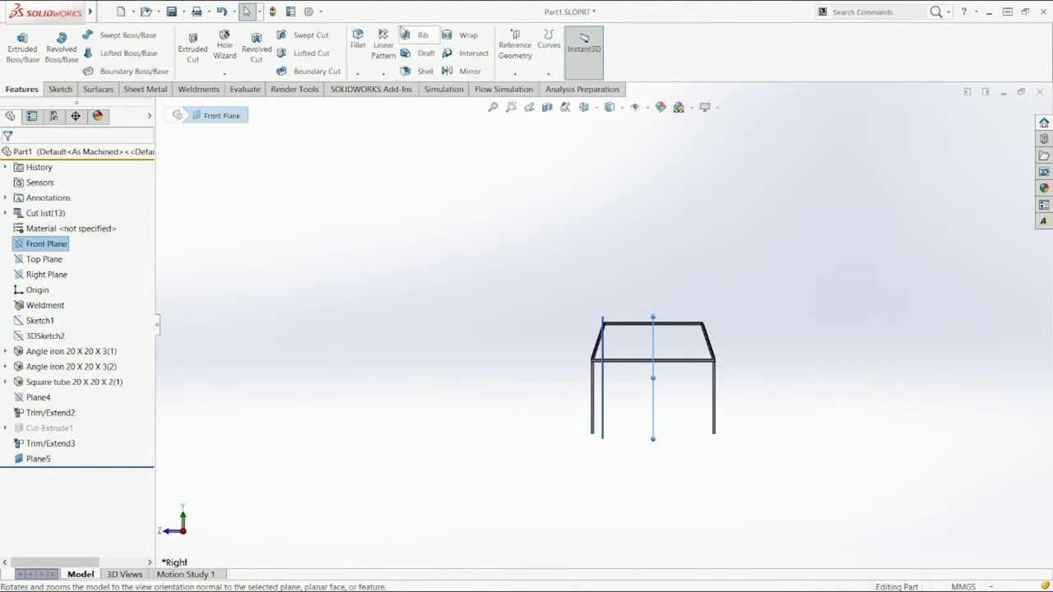
pyautogui.click(504, 51)
pyautogui.click(517, 87)
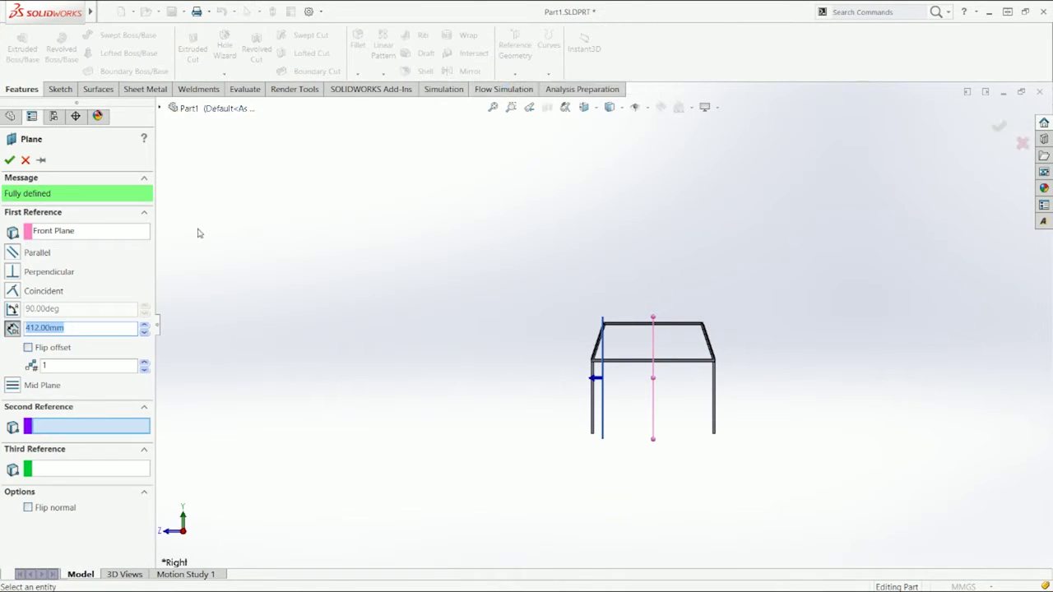
pyautogui.click(42, 354)
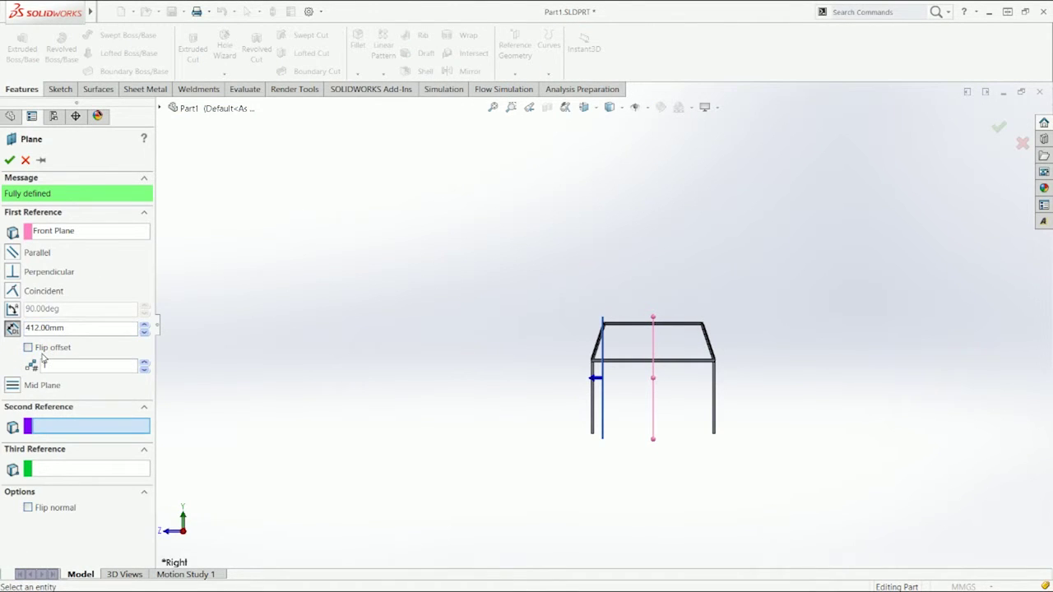
pyautogui.click(29, 348)
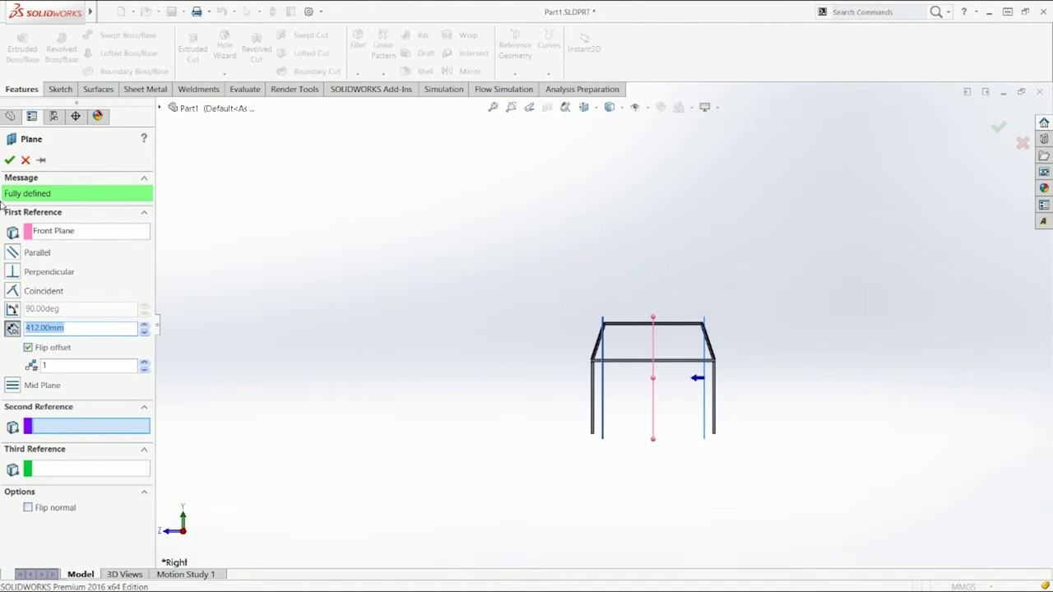
pyautogui.click(9, 159)
# Trim the horizontal ridge square tube at both ends using Plane5 and Plane6 as face/plane trimming boundaries
pyautogui.moveTo(562, 331); pyautogui.dragTo(694, 352, button='middle')
pyautogui.scroll(-5, 683, 327)
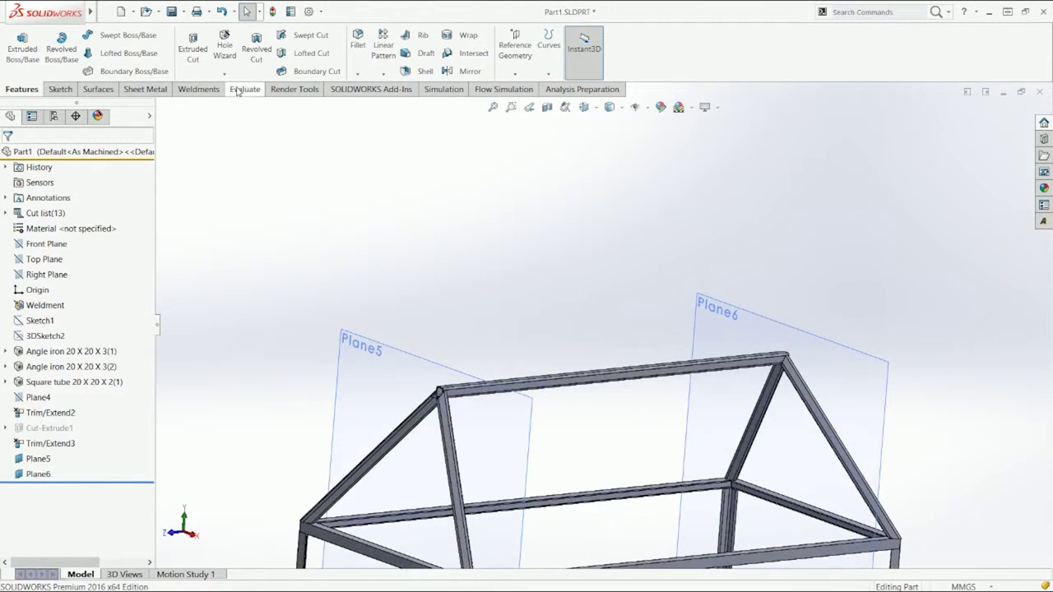
pyautogui.click(200, 89)
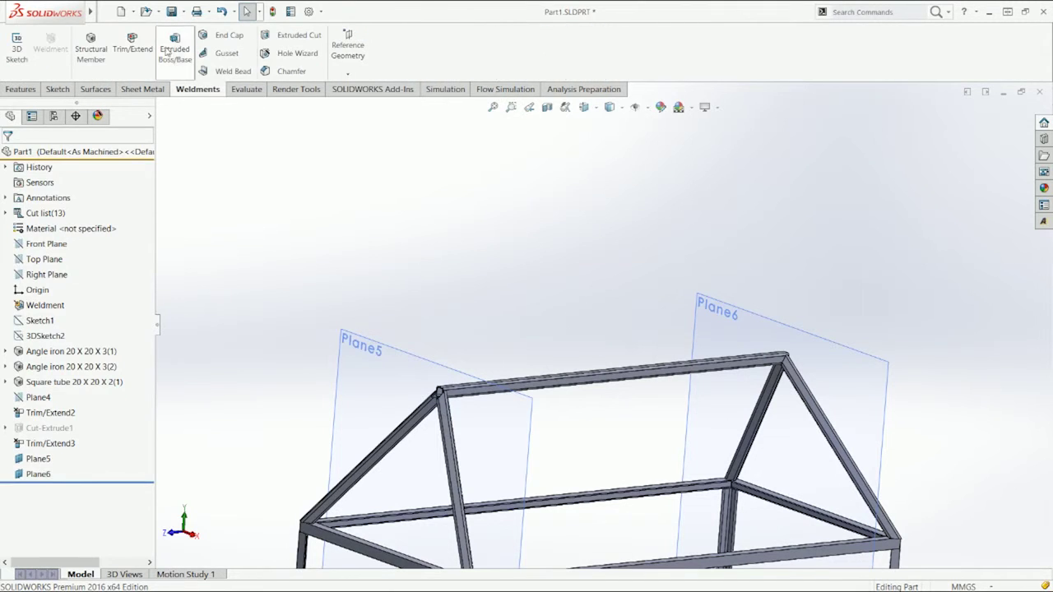
pyautogui.click(132, 43)
pyautogui.click(536, 385)
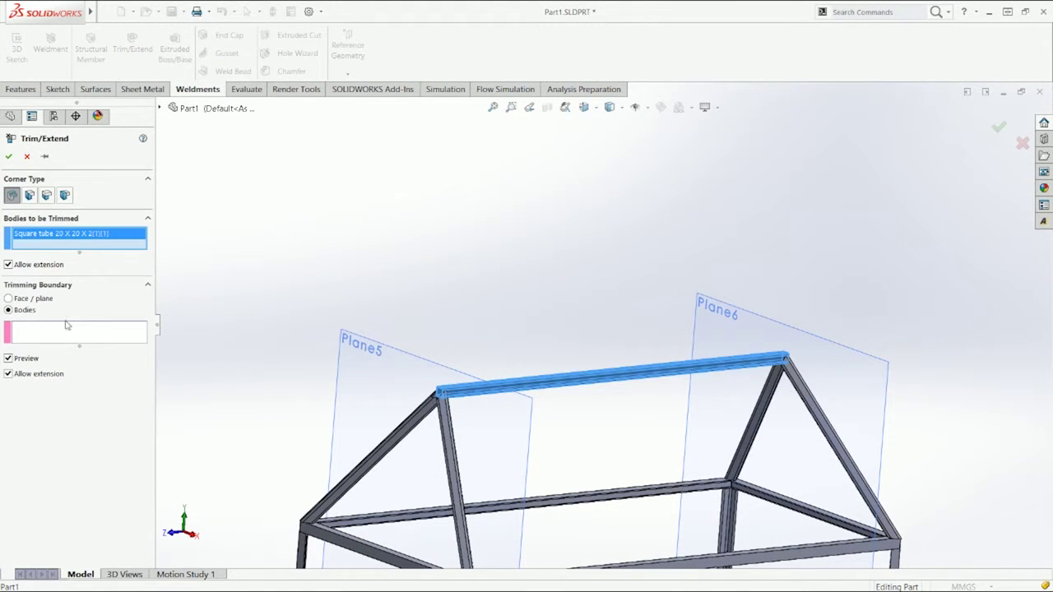
pyautogui.click(33, 299)
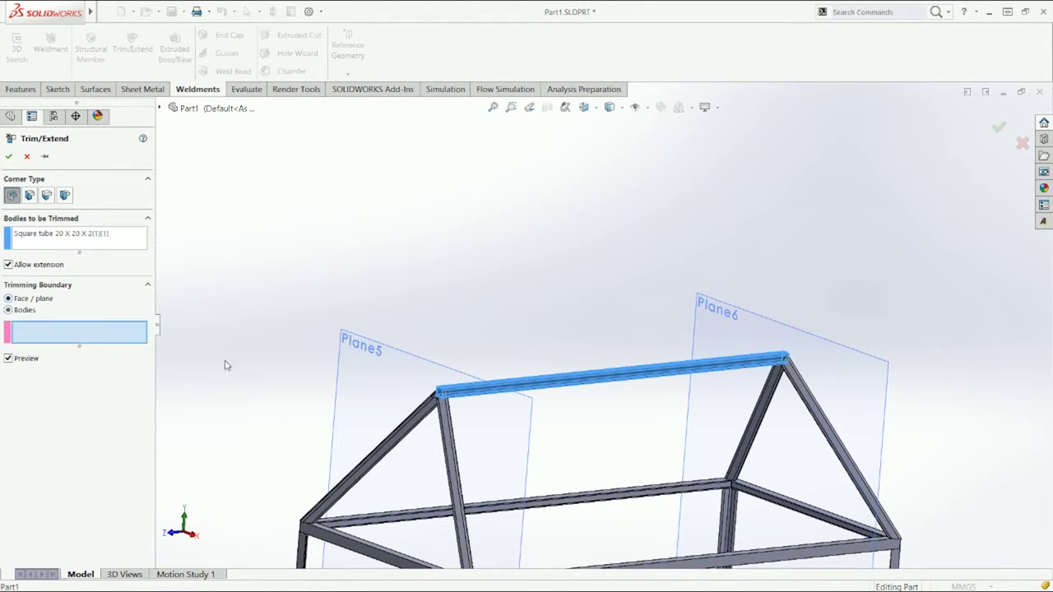
pyautogui.click(374, 379)
pyautogui.click(743, 323)
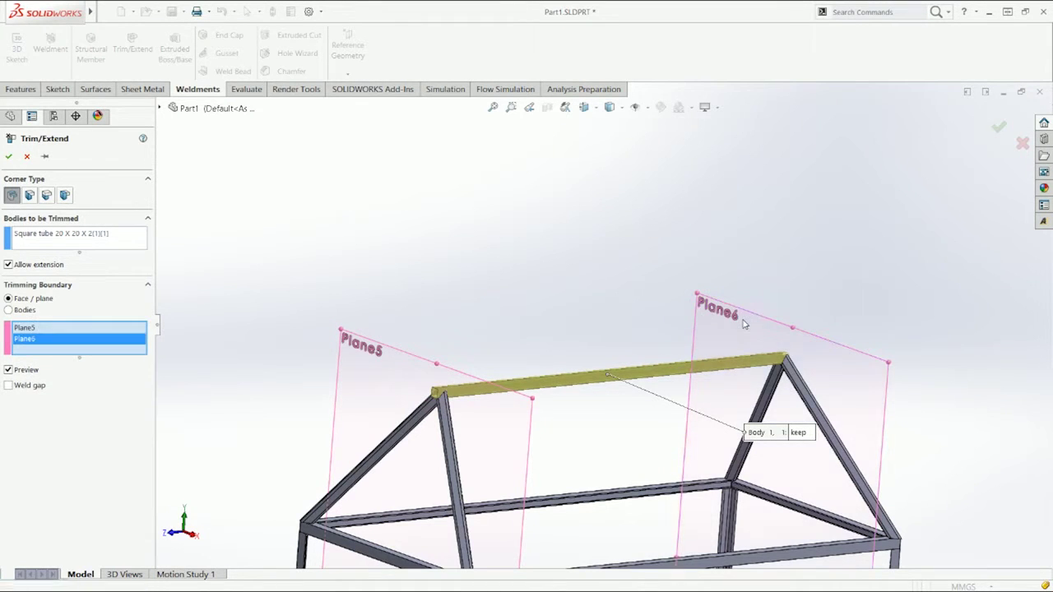
pyautogui.scroll(-4, 663, 329)
pyautogui.moveTo(663, 329); pyautogui.dragTo(658, 301, button='middle')
pyautogui.scroll(-5, 666, 296)
pyautogui.click(998, 129)
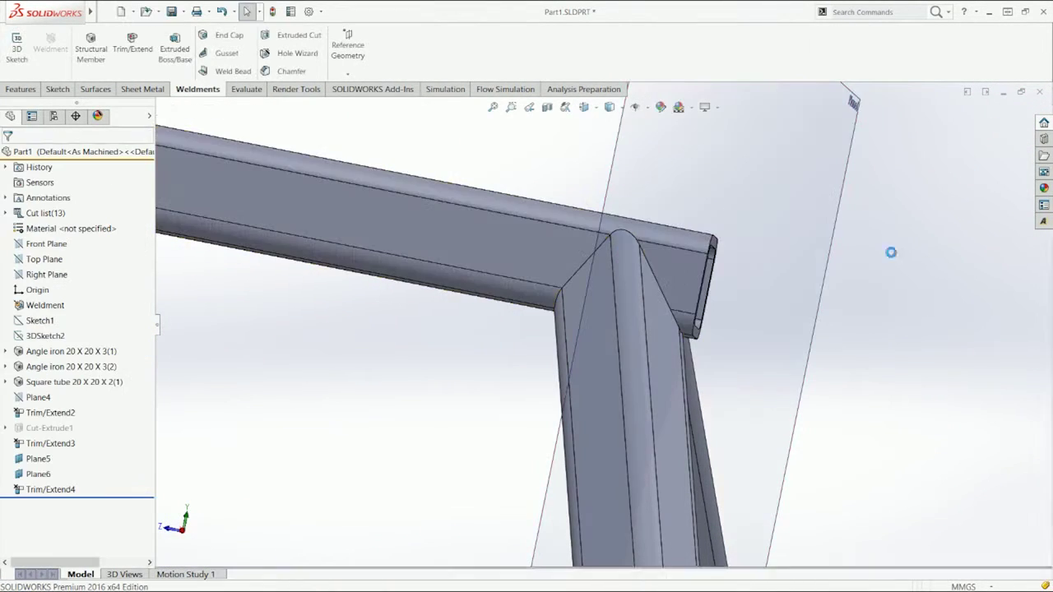
# Show the whole frame in trimetric view and hide all reference planes
pyautogui.hotkey('ctrl', '7')
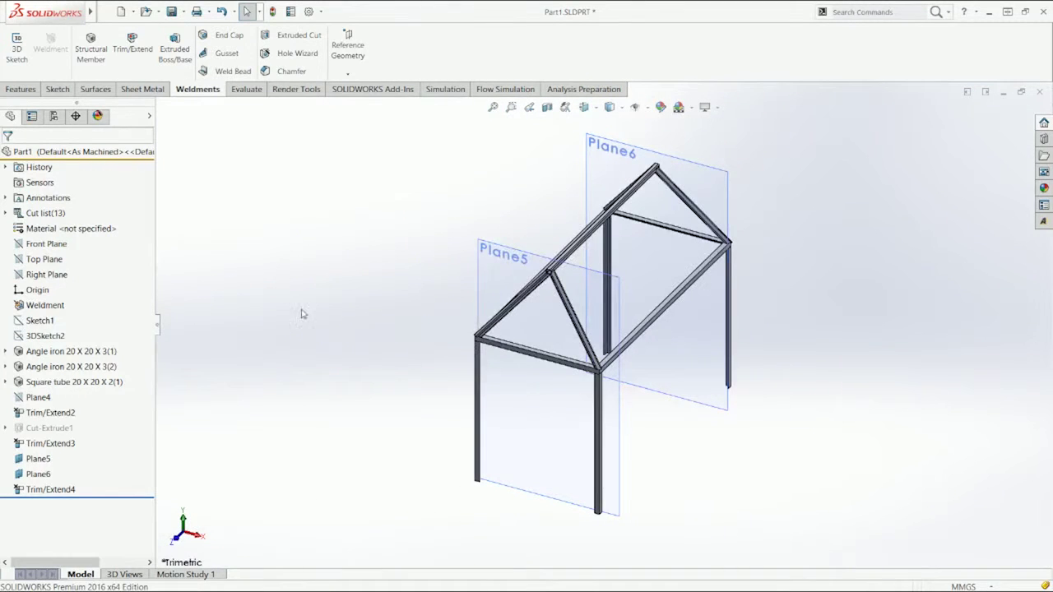
pyautogui.click(635, 107)
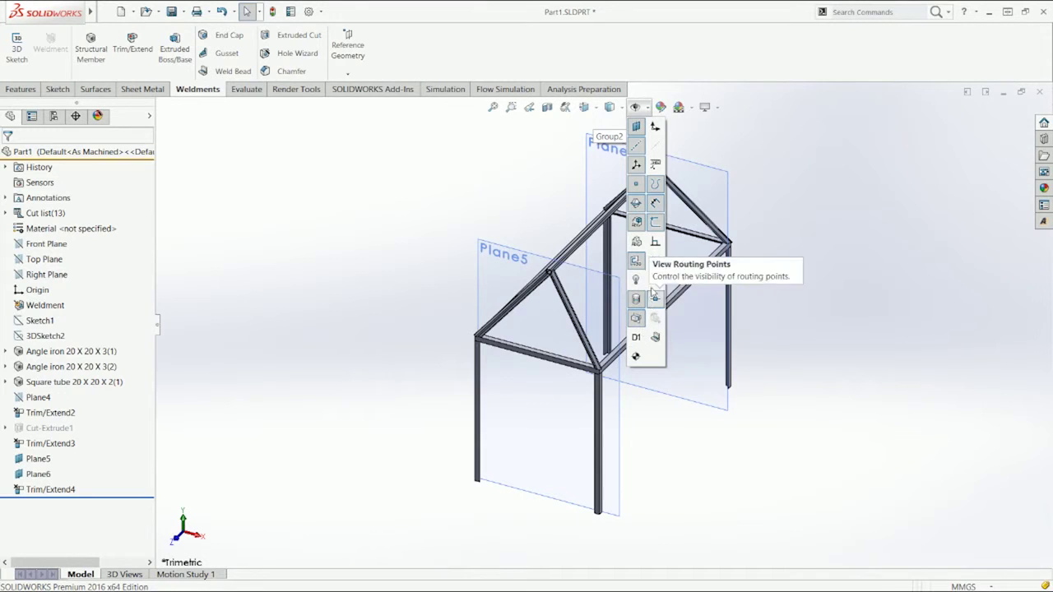
pyautogui.click(636, 126)
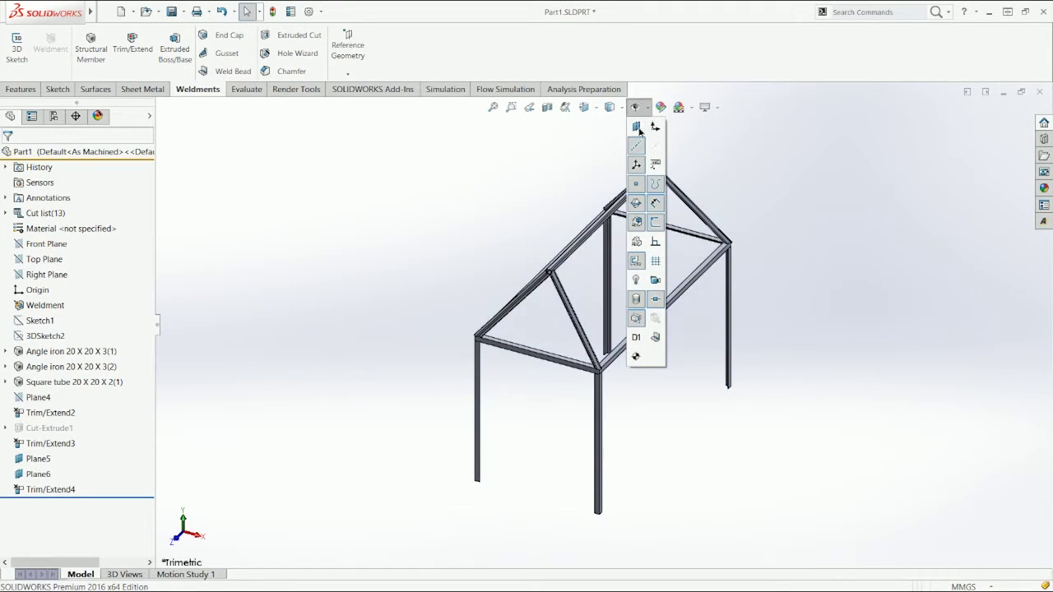
# Examine the trimmed ridge tube ends and the roof joints from several angles, finishing in trimetric view
pyautogui.moveTo(697, 511); pyautogui.dragTo(673, 392, button='middle')
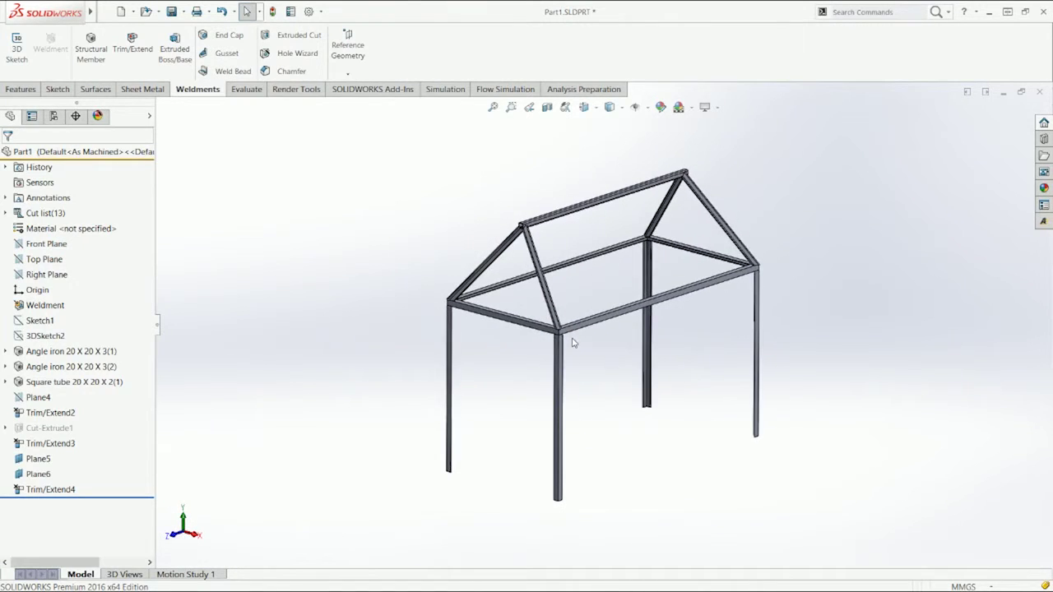
pyautogui.scroll(-6, 568, 333)
pyautogui.moveTo(548, 284)
pyautogui.mouseDown(button='middle')
pyautogui.moveTo(532, 236)
pyautogui.moveTo(532, 293)
pyautogui.mouseUp(button='middle')
pyautogui.click(623, 257)
pyautogui.moveTo(657, 268); pyautogui.dragTo(896, 146, button='right')
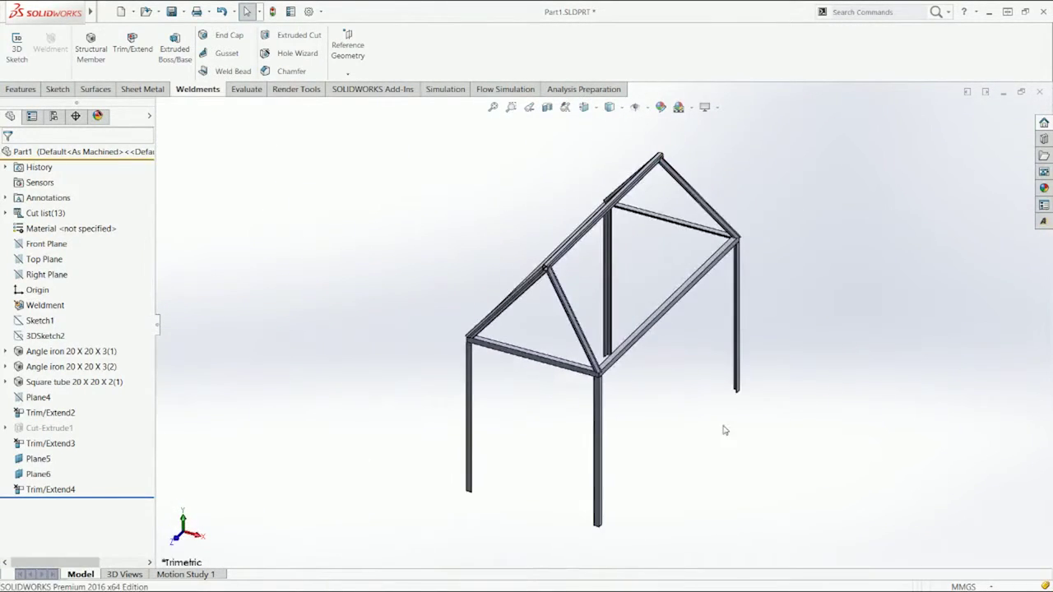
pyautogui.scroll(-5, 573, 270)
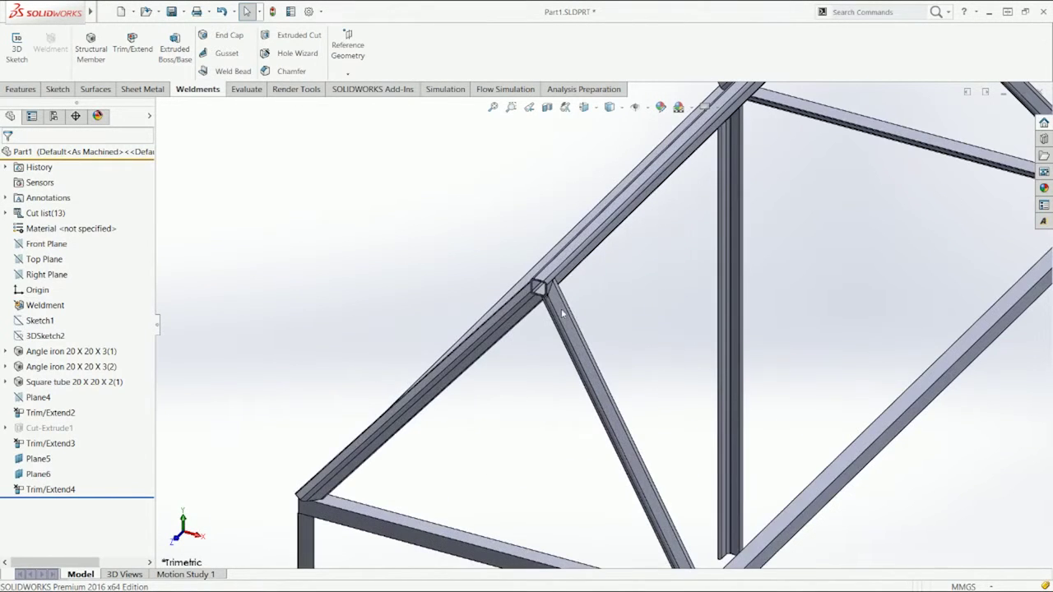
pyautogui.scroll(-3, 568, 316)
pyautogui.moveTo(551, 306); pyautogui.dragTo(602, 300, button='middle')
pyautogui.hotkey('ctrl', '7')
# Expand the cut list and collapse the body entries under its five square tube items
pyautogui.click(6, 213)
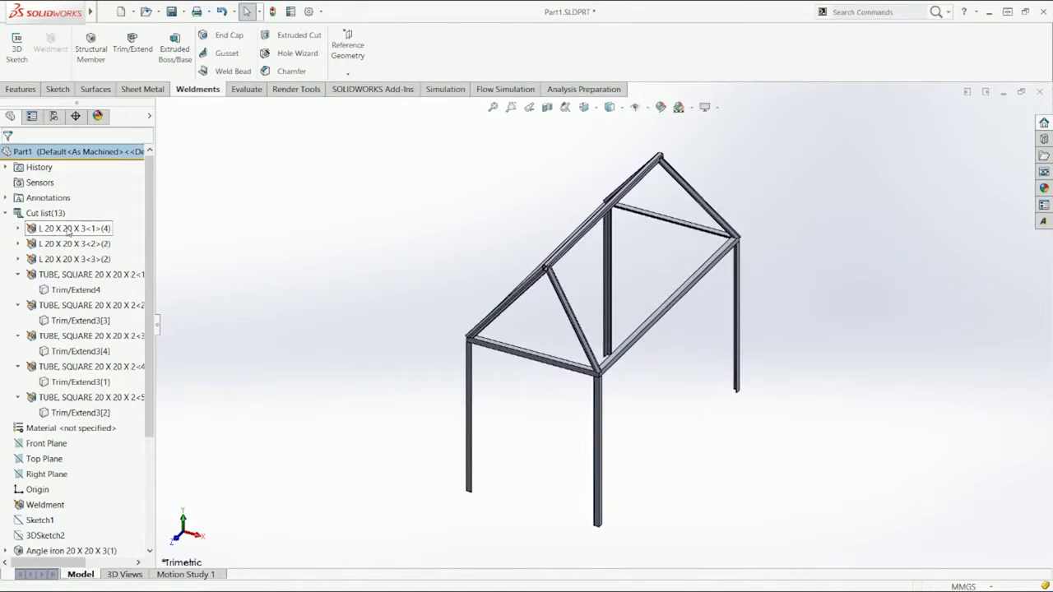
pyautogui.click(17, 277)
pyautogui.click(18, 290)
pyautogui.click(18, 305)
pyautogui.click(18, 321)
pyautogui.click(18, 335)
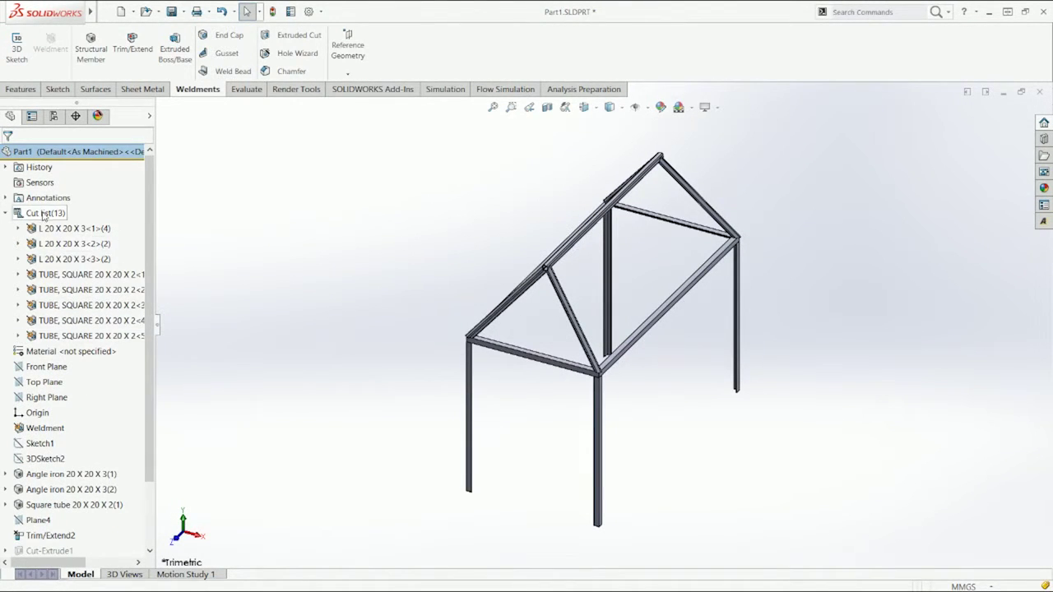
# Turn off automatic updating of the cut list and update it manually
pyautogui.rightClick(46, 214)
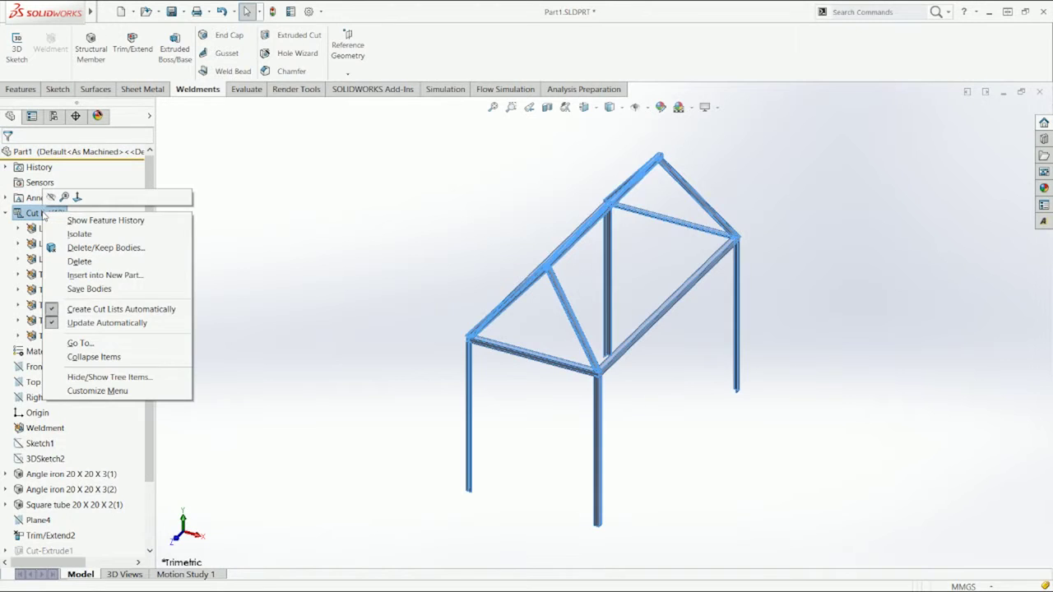
pyautogui.click(121, 323)
pyautogui.rightClick(43, 213)
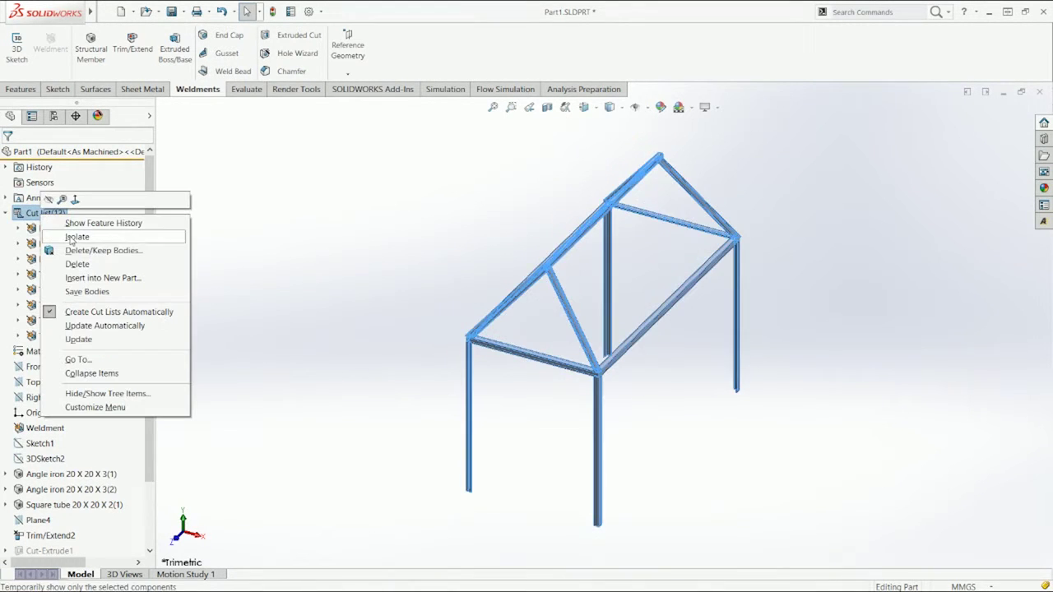
pyautogui.click(100, 339)
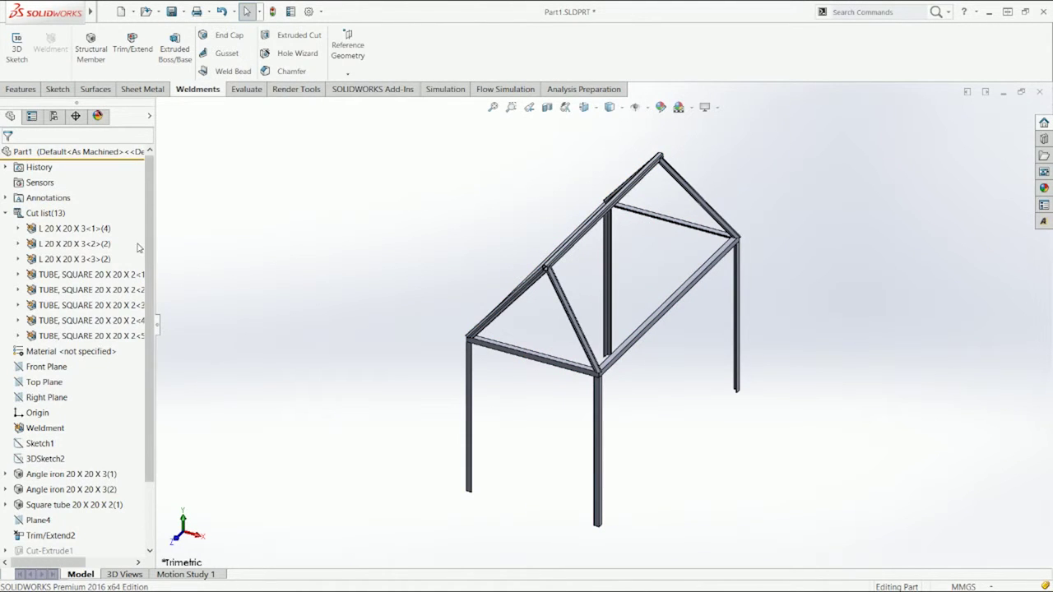
# Highlight the frame members belonging to each of the three L 20 X 20 X 3 cut-list items, and clear the selection
pyautogui.click(86, 232)
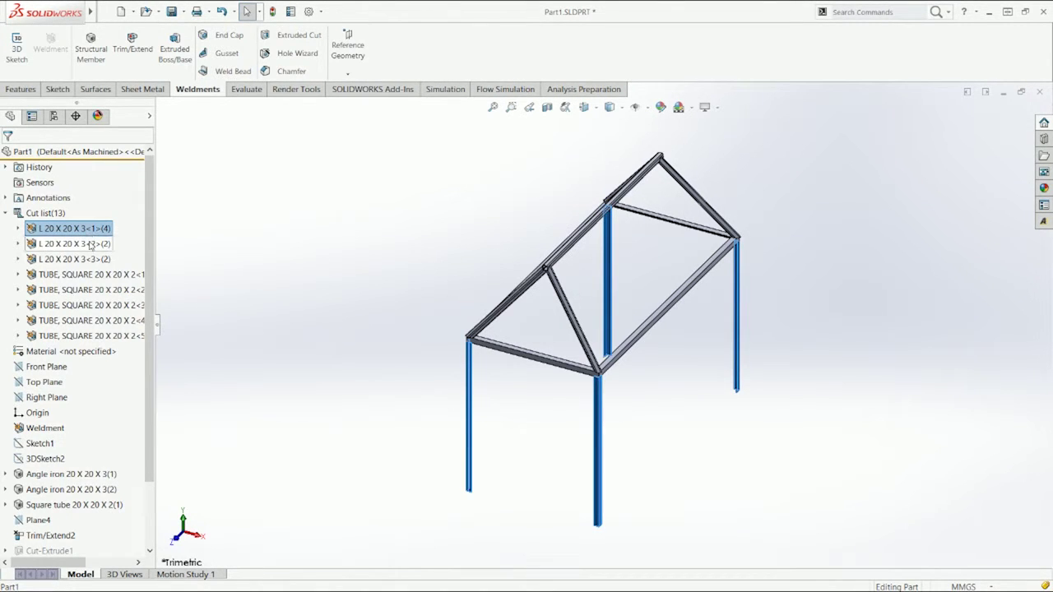
pyautogui.click(93, 245)
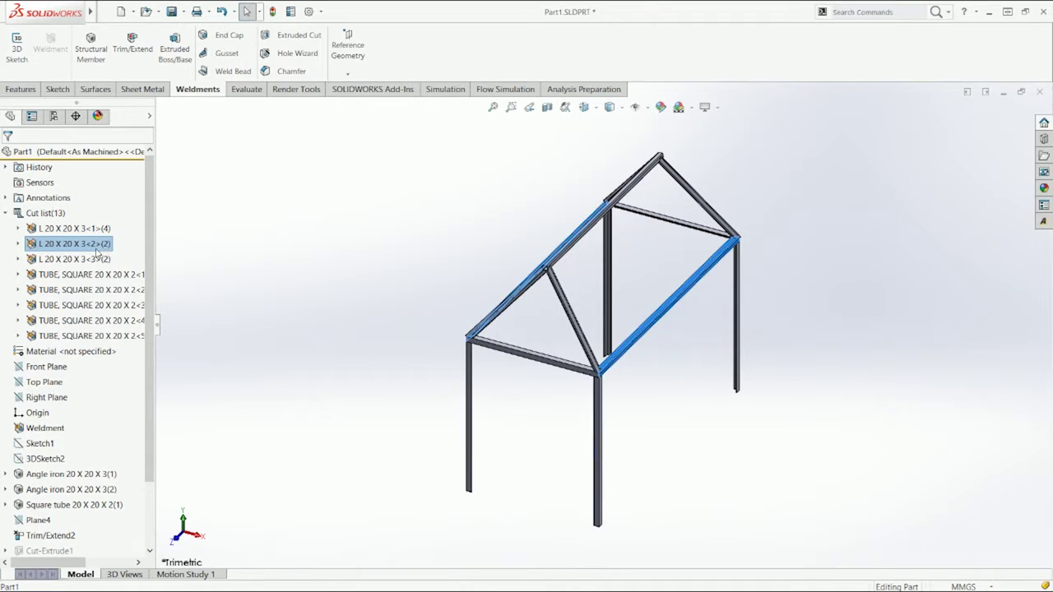
pyautogui.click(53, 260)
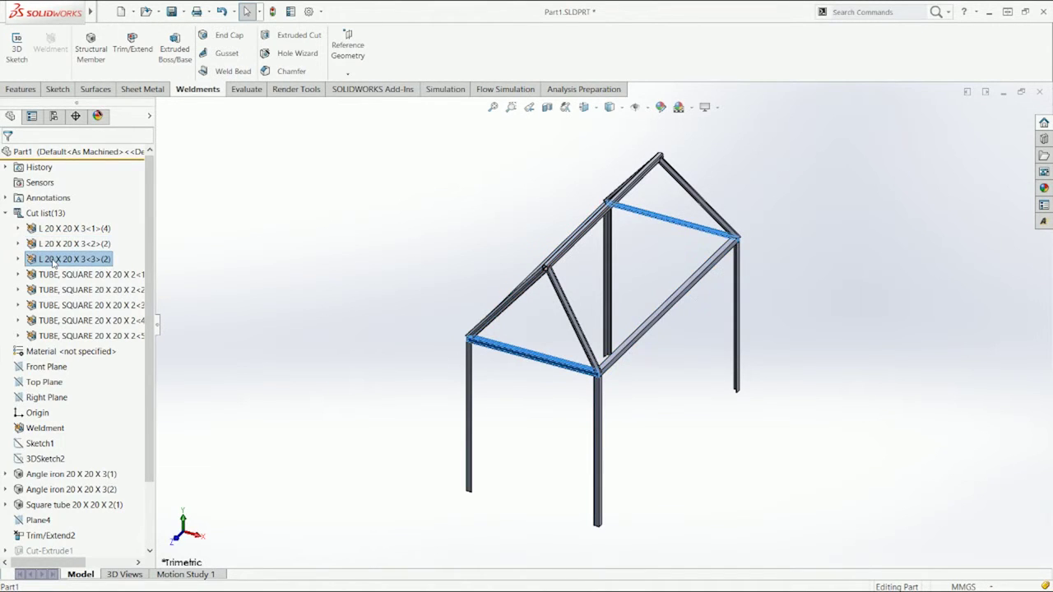
pyautogui.click(172, 298)
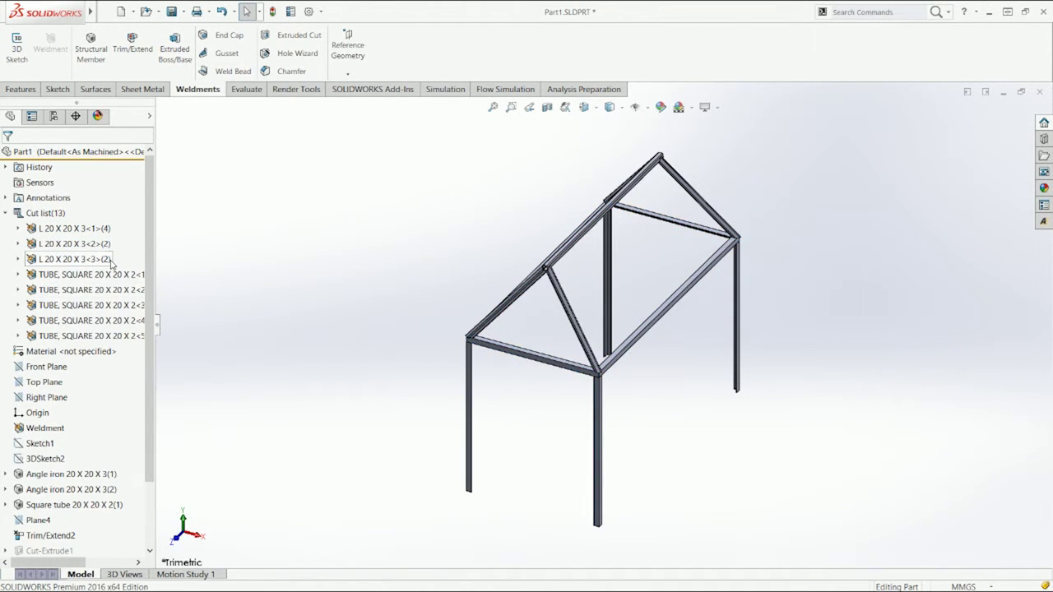
# Widen the feature tree to show full item names and highlight the member belonging to each of the five square tube cut-list items
pyautogui.moveTo(154, 283); pyautogui.dragTo(190, 284)
pyautogui.click(144, 275)
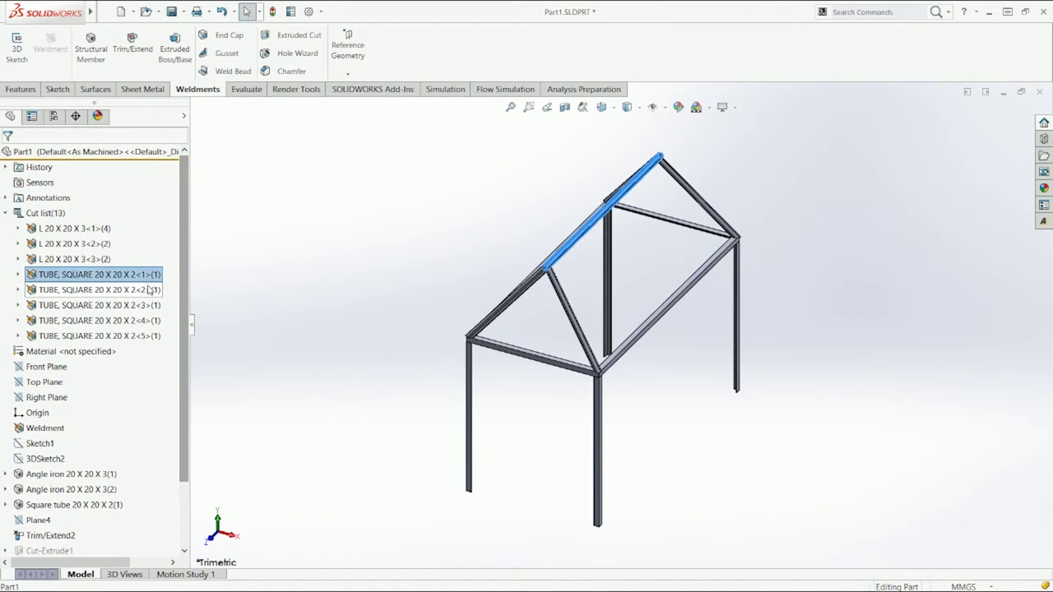
pyautogui.click(150, 290)
pyautogui.click(146, 306)
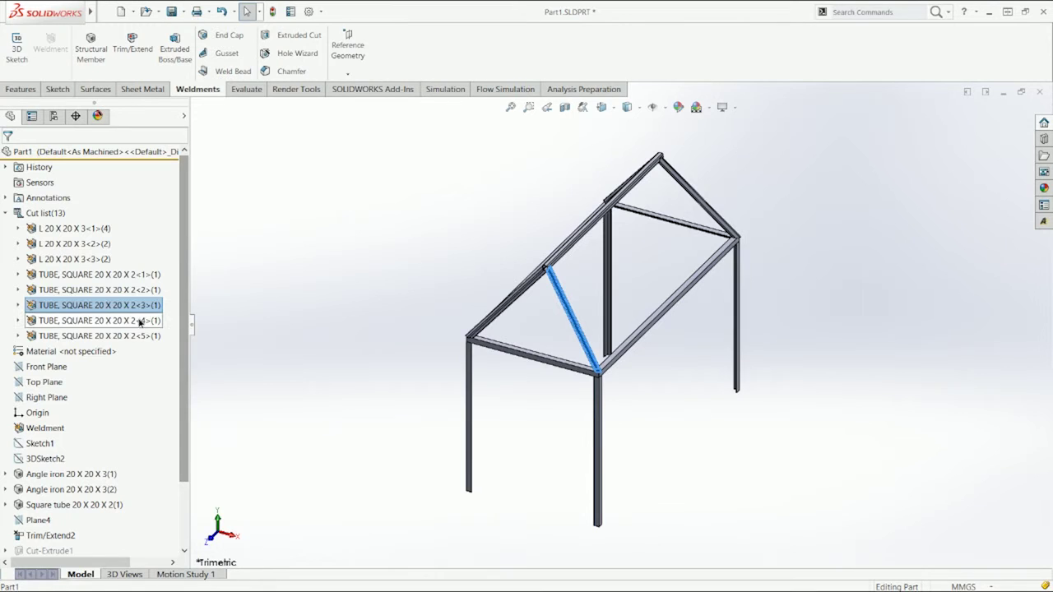
pyautogui.click(140, 321)
pyautogui.click(138, 336)
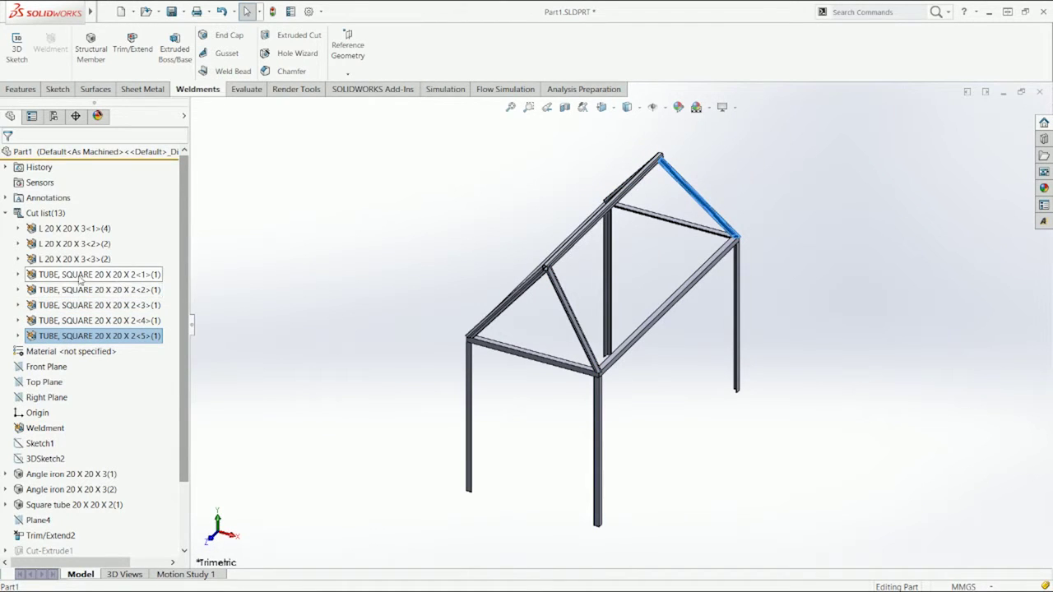
# Highlight the frame members of each L 20 X 20 X 3 cut-list item and a single leg body within the first item
pyautogui.click(30, 230)
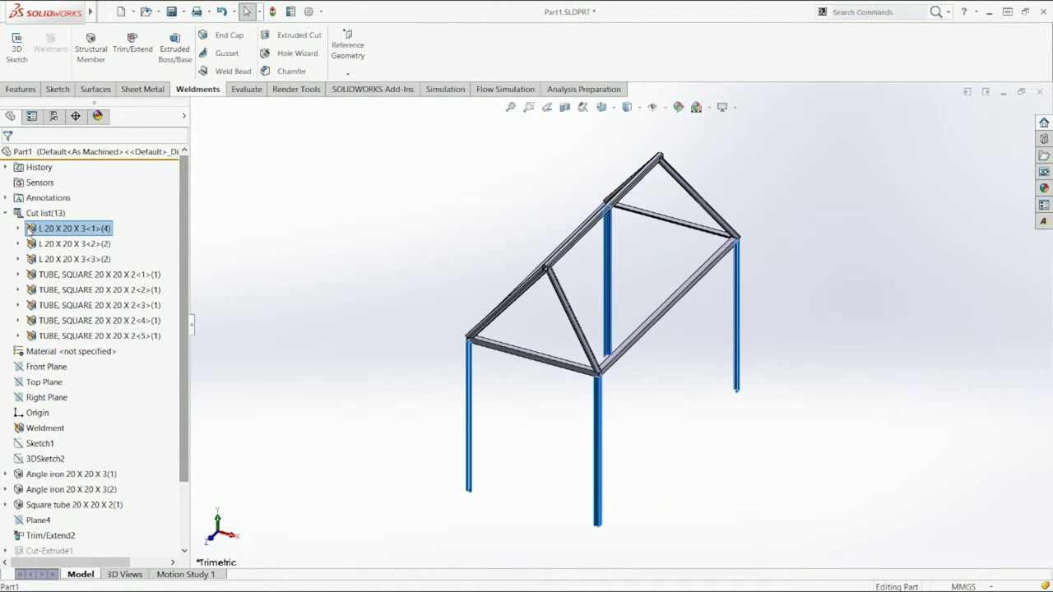
pyautogui.click(18, 229)
pyautogui.click(75, 245)
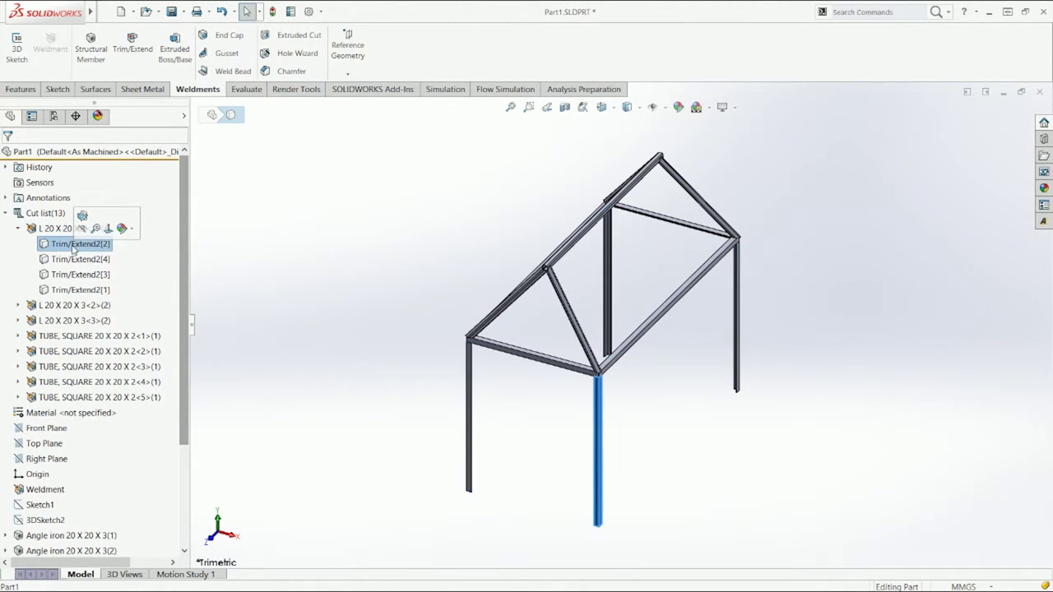
pyautogui.click(19, 230)
pyautogui.click(391, 287)
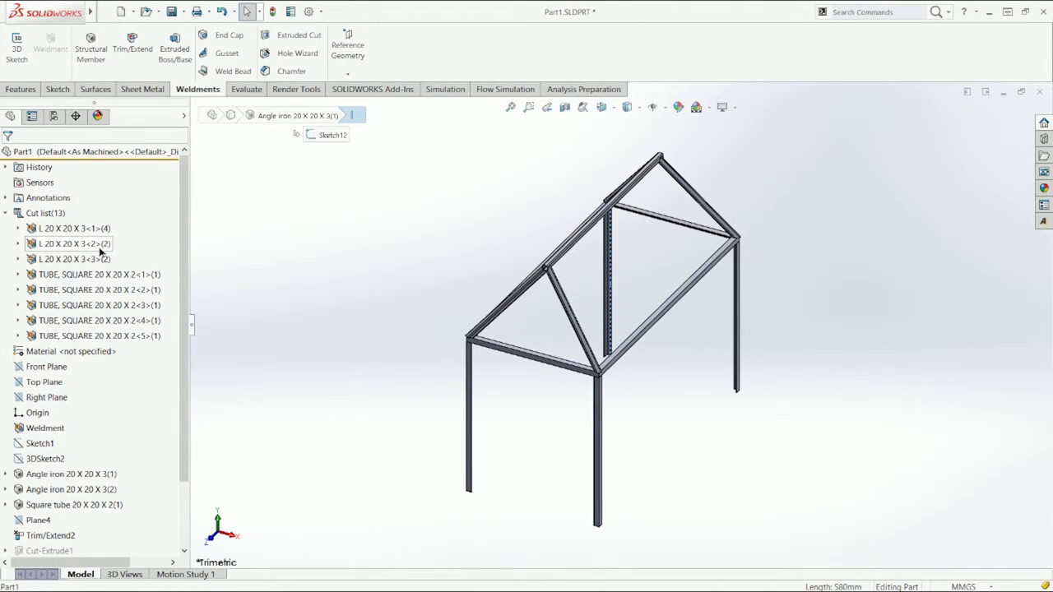
pyautogui.click(83, 243)
pyautogui.click(99, 258)
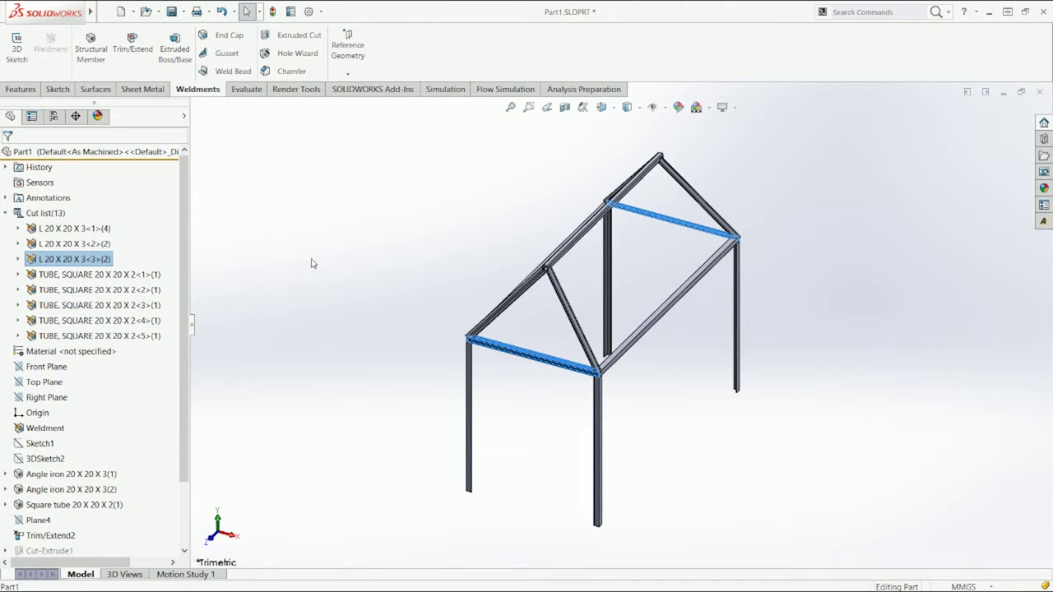
pyautogui.click(666, 411)
# Inspect a corner joint of the frame up close and collapse the cut list
pyautogui.scroll(-8, 576, 339)
pyautogui.moveTo(576, 339); pyautogui.dragTo(628, 266, button='middle')
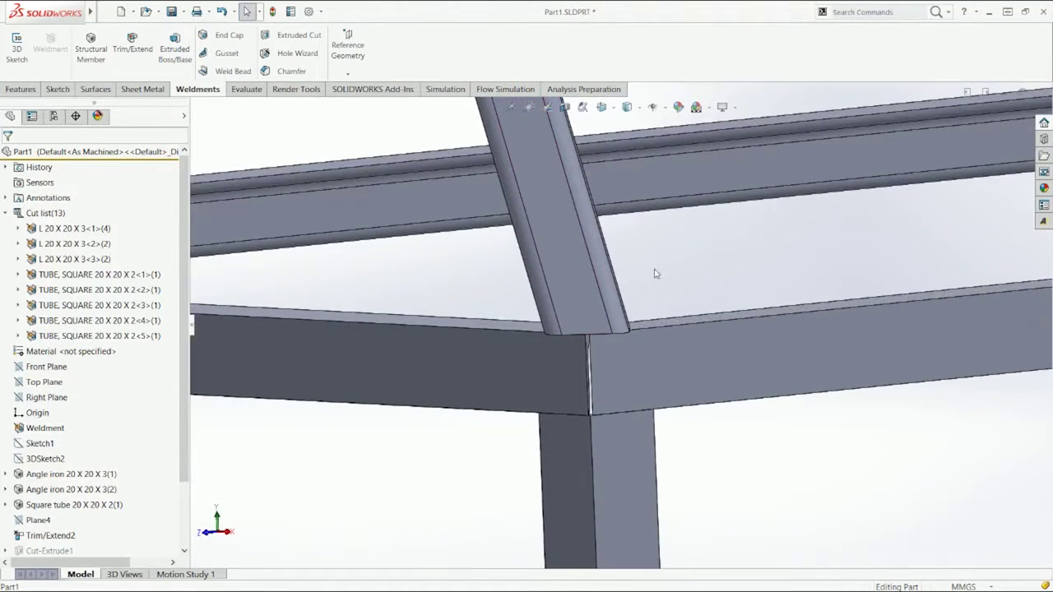
pyautogui.hotkey('ctrl', '4')
pyautogui.moveTo(566, 441); pyautogui.dragTo(831, 325, button='middle')
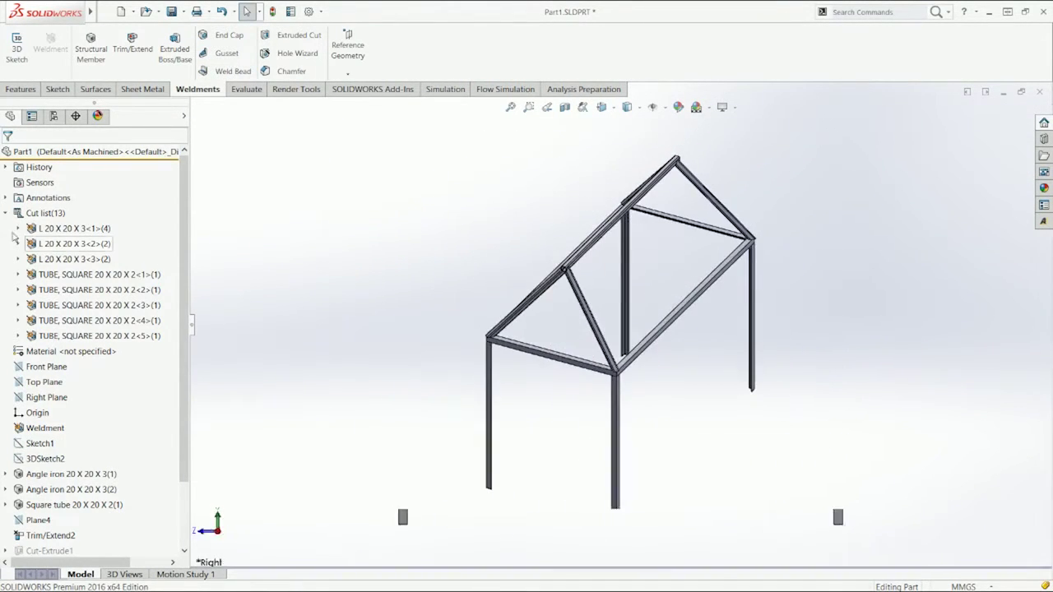
pyautogui.click(6, 213)
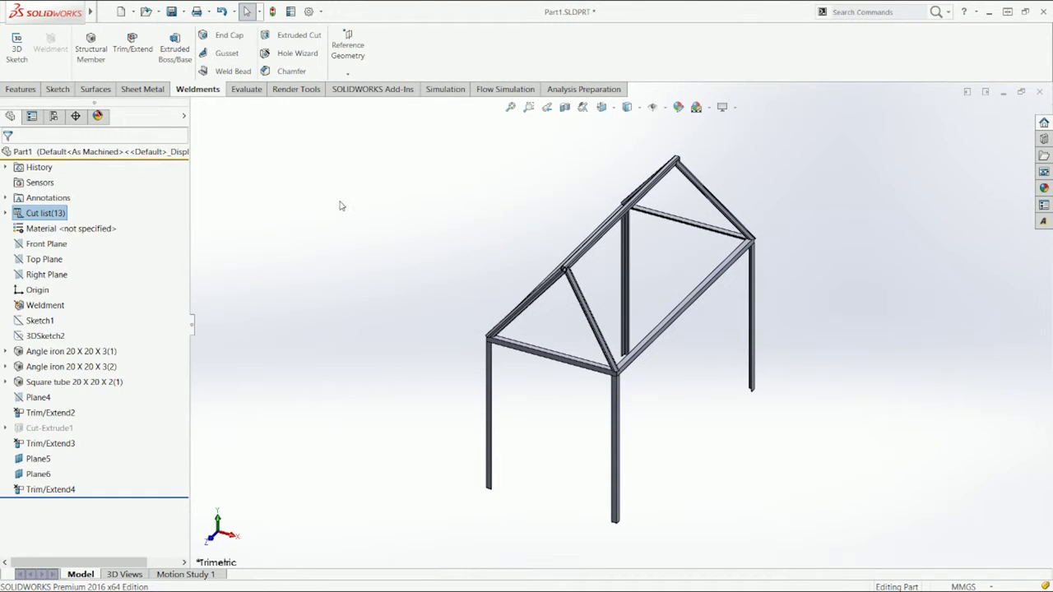
pyautogui.click(226, 53)
pyautogui.moveTo(370, 246); pyautogui.dragTo(420, 280, button='middle')
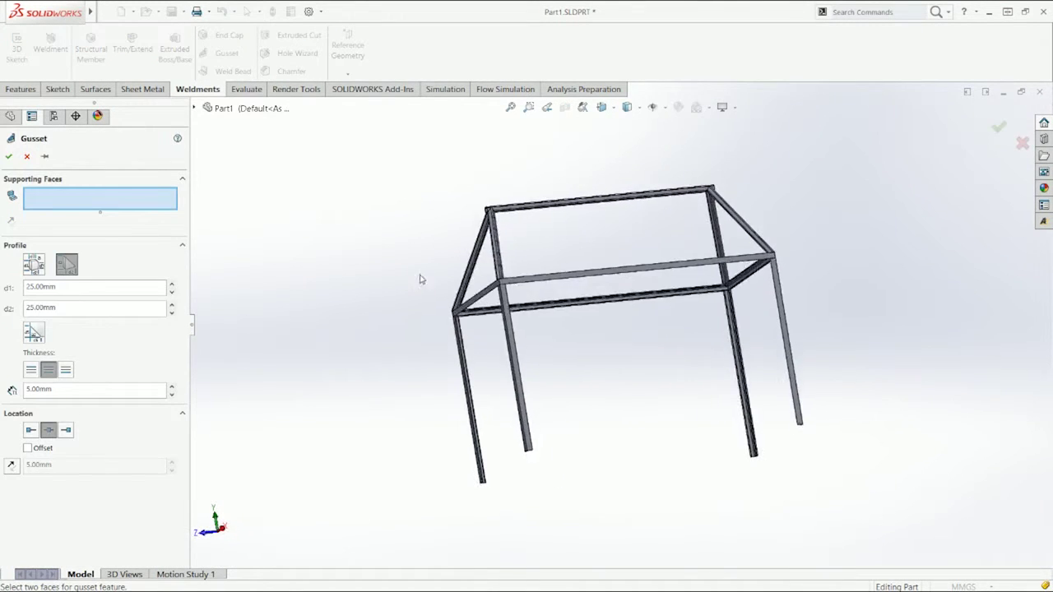
pyautogui.scroll(-10, 494, 325)
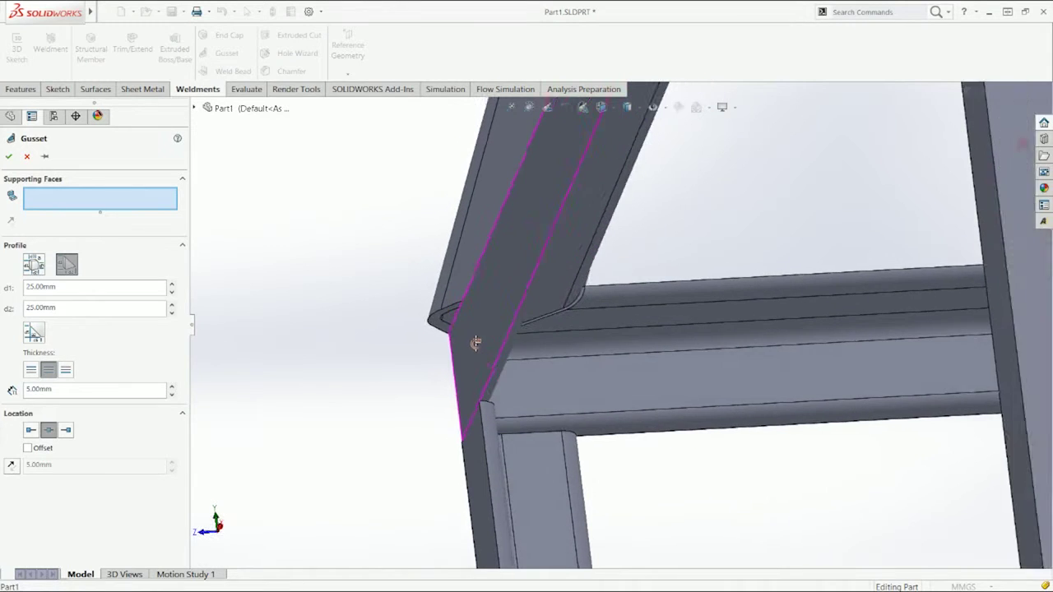
pyautogui.scroll(-2, 476, 342)
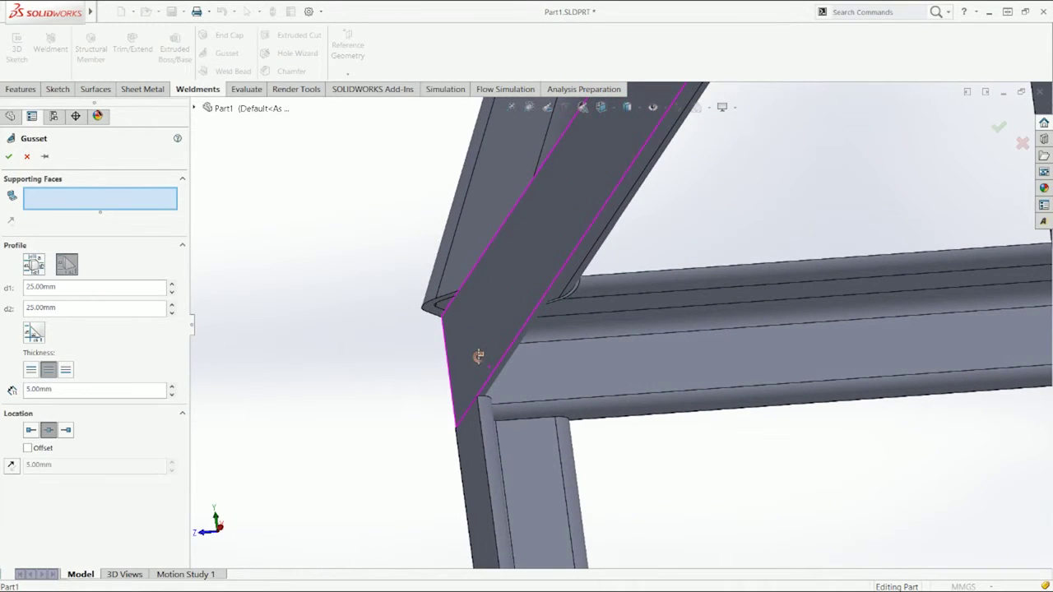
pyautogui.click(27, 157)
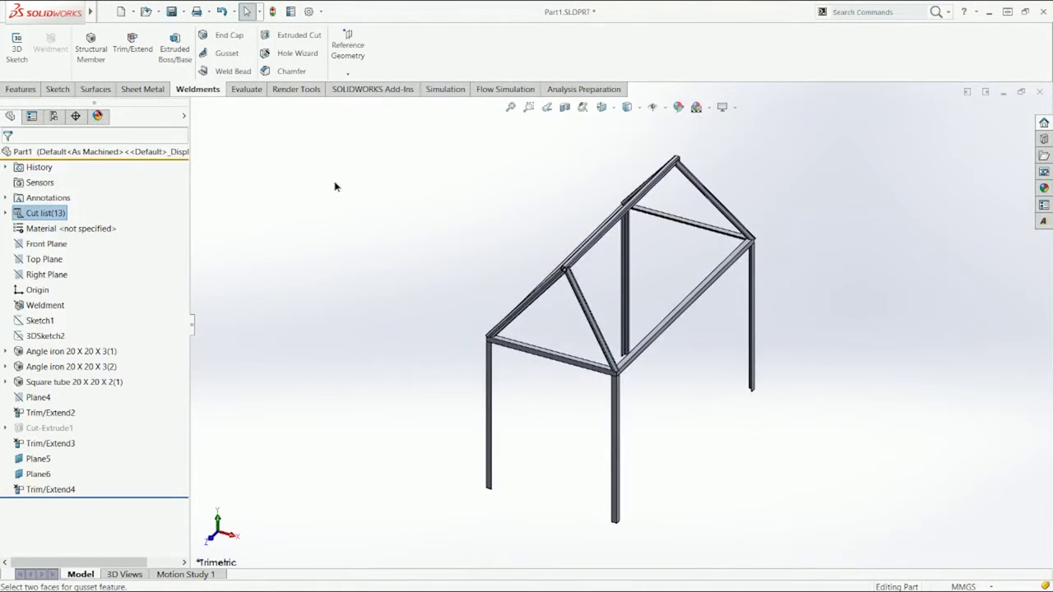
# Start a weld bead defined by weld geometry and pick one angle iron's mitred end face at the corner joint as the weld-from face
pyautogui.click(219, 72)
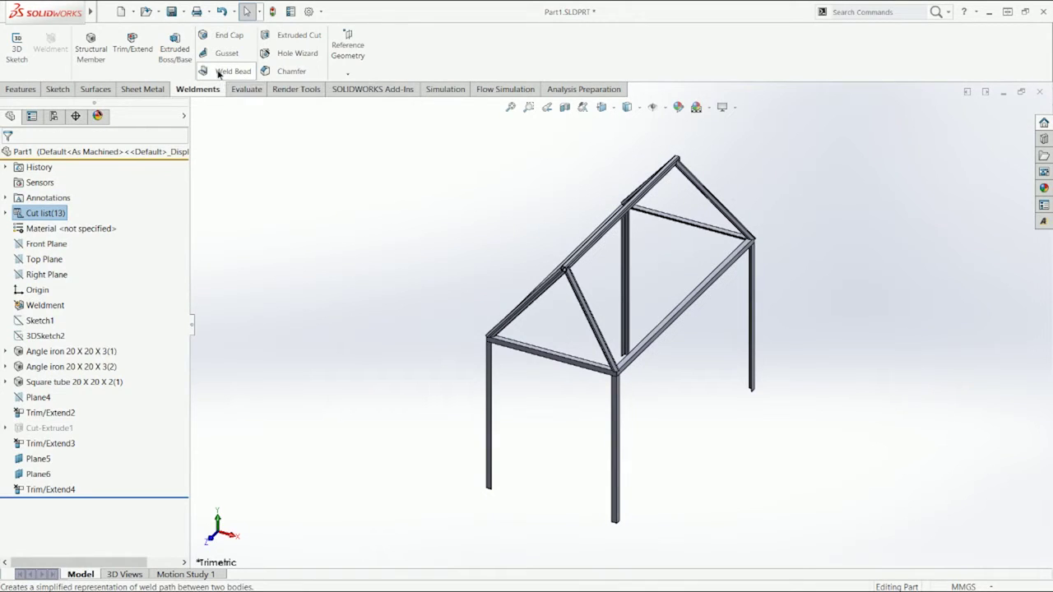
pyautogui.click(73, 205)
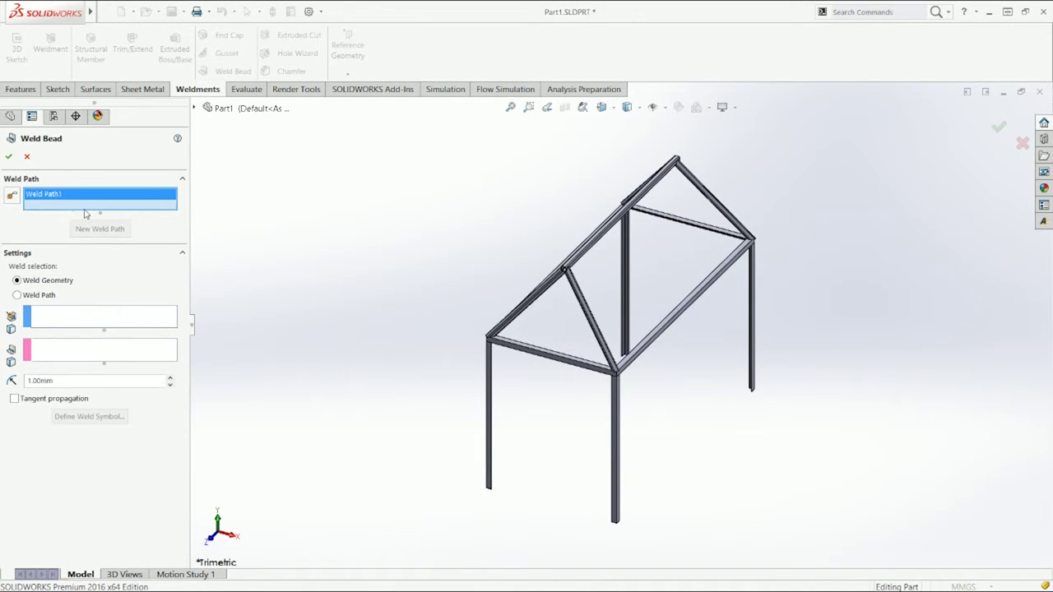
pyautogui.click(42, 295)
pyautogui.click(48, 280)
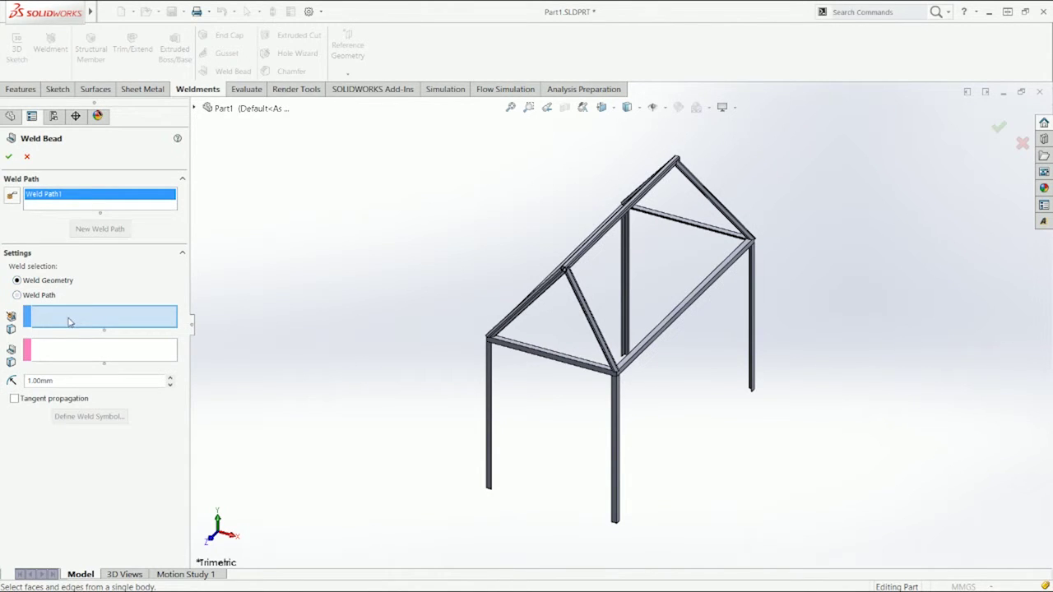
pyautogui.scroll(-5, 454, 386)
pyautogui.scroll(-3, 605, 302)
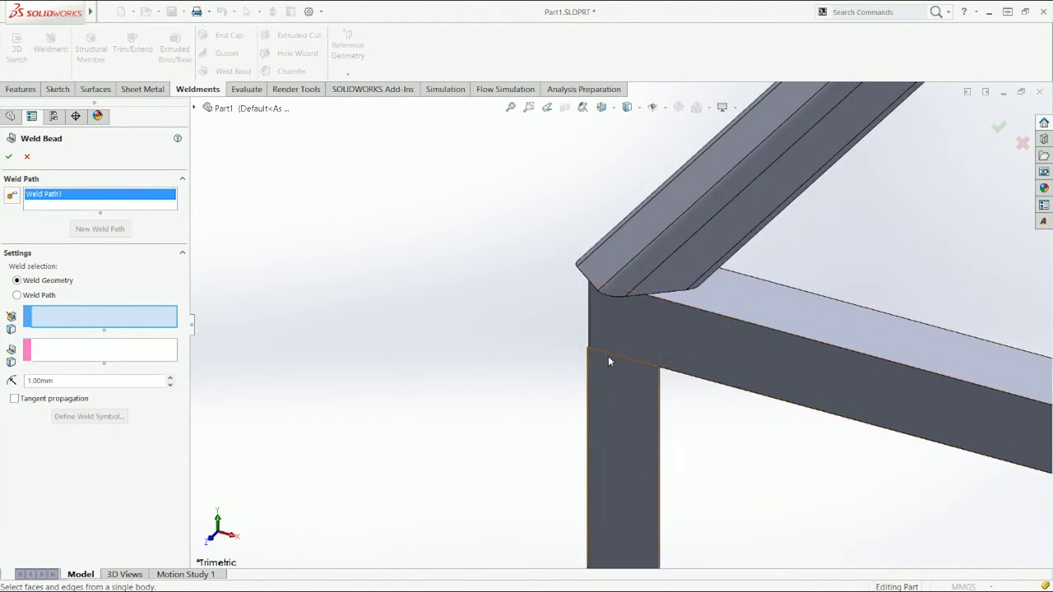
pyautogui.scroll(-3, 608, 355)
pyautogui.scroll(-2, 630, 297)
pyautogui.moveTo(676, 256); pyautogui.dragTo(519, 299, button='middle')
pyautogui.scroll(-2, 626, 298)
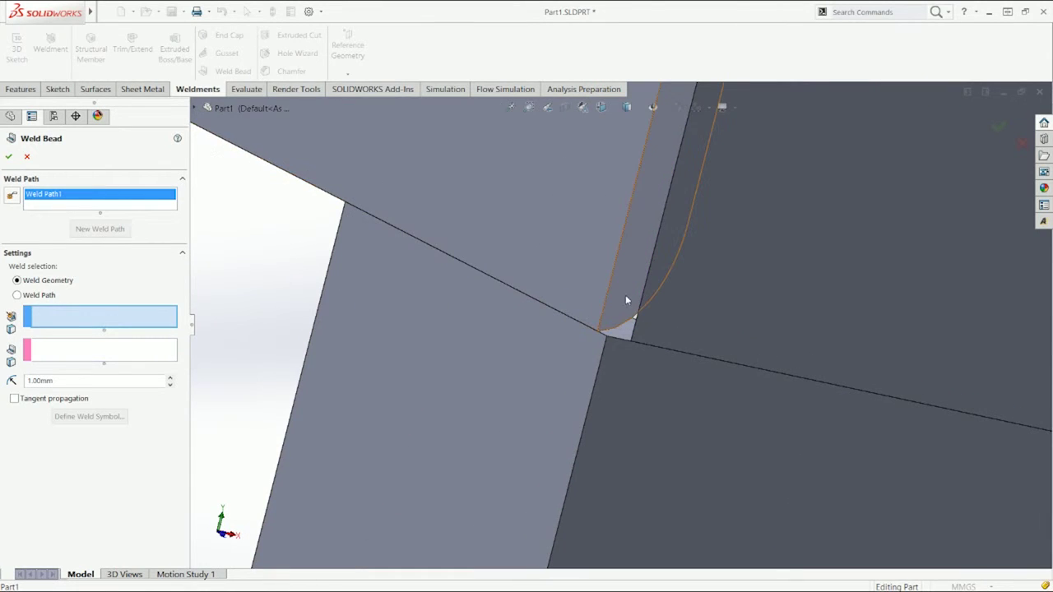
pyautogui.click(641, 319)
pyautogui.moveTo(643, 320); pyautogui.dragTo(686, 319, button='middle')
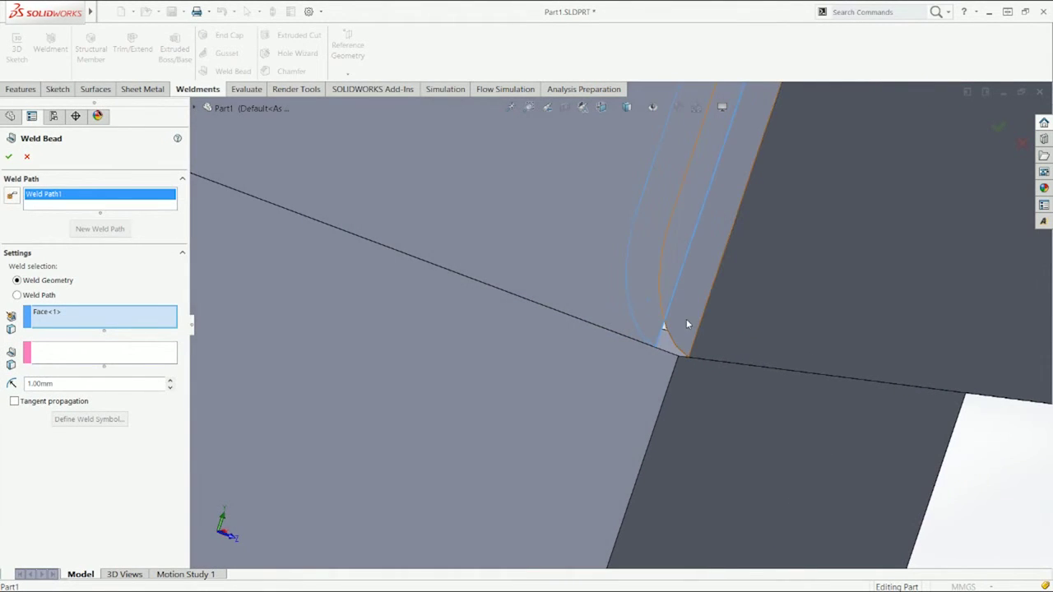
# Pick the adjoining angle iron's mitred end face as the weld-to face and create the bead with a 1 mm radius
pyautogui.click(163, 354)
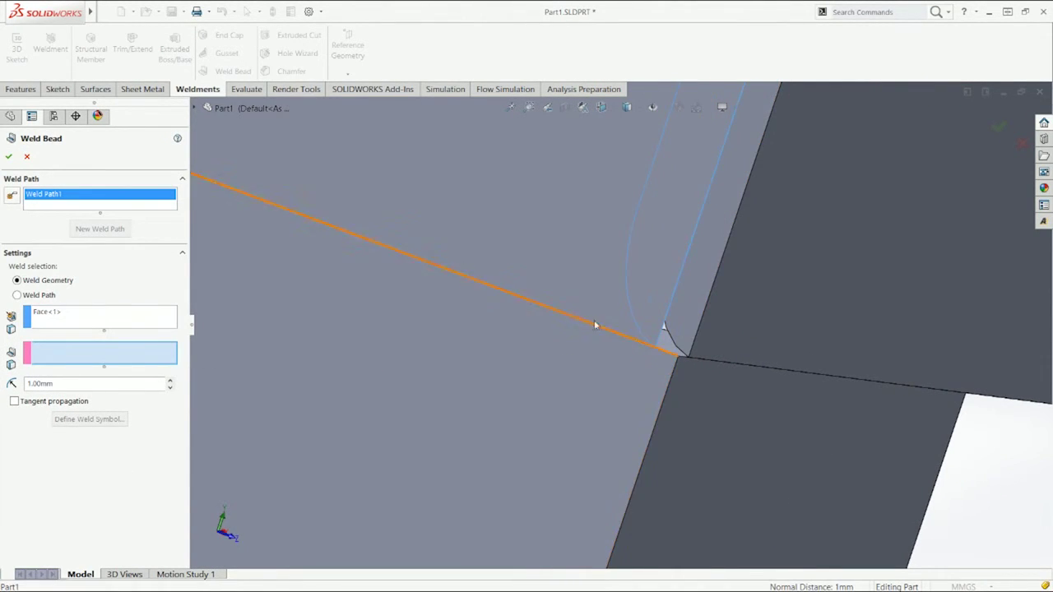
pyautogui.click(696, 300)
pyautogui.moveTo(706, 301); pyautogui.dragTo(462, 101, button='middle')
pyautogui.scroll(4, 668, 244)
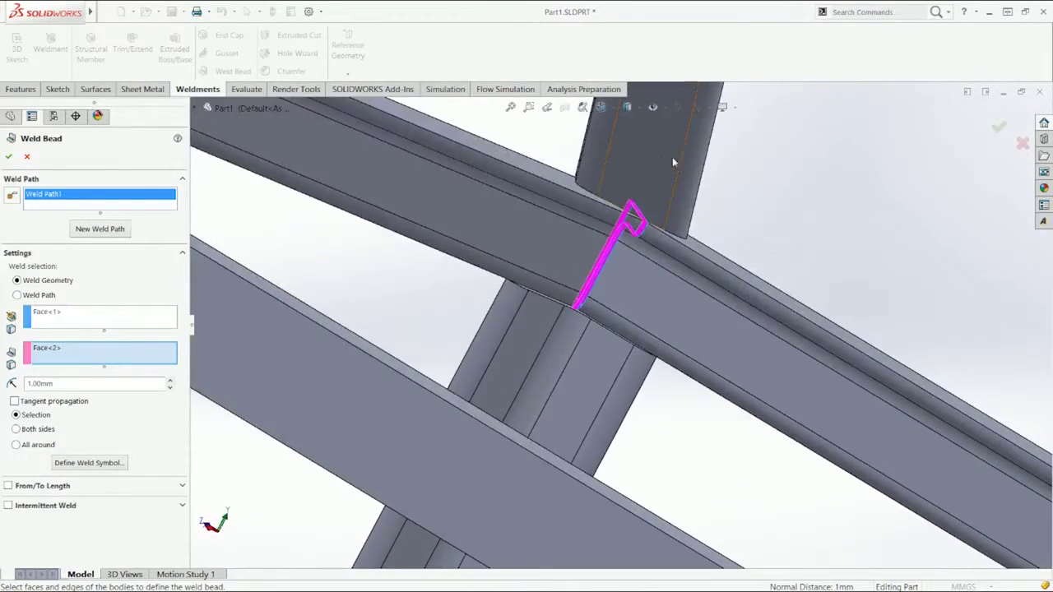
pyautogui.scroll(-6, 664, 221)
pyautogui.moveTo(604, 269); pyautogui.dragTo(695, 265, button='middle')
pyautogui.scroll(8, 382, 335)
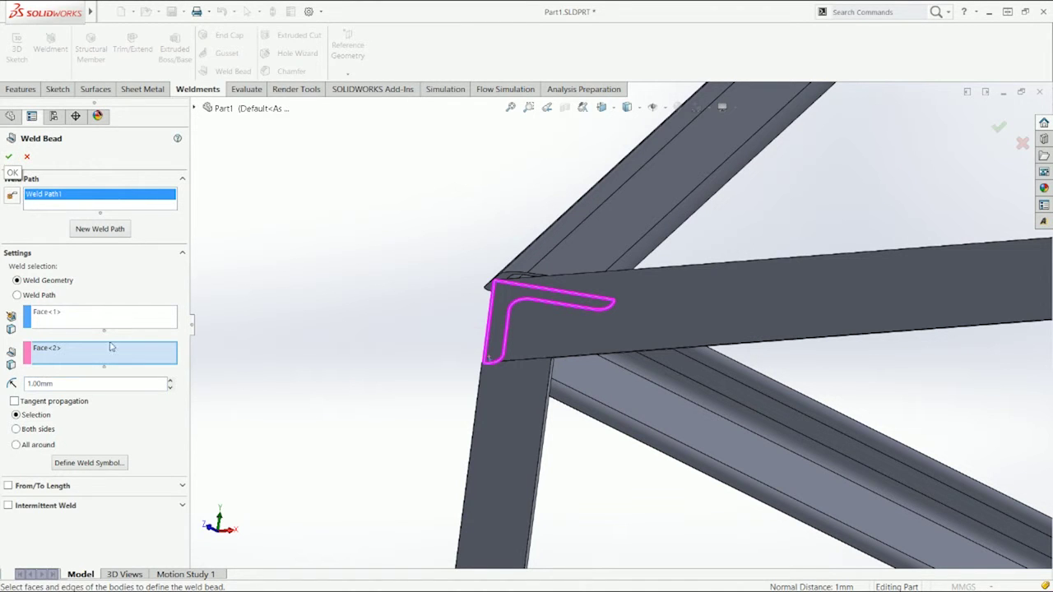
pyautogui.moveTo(381, 357); pyautogui.dragTo(471, 446, button='middle')
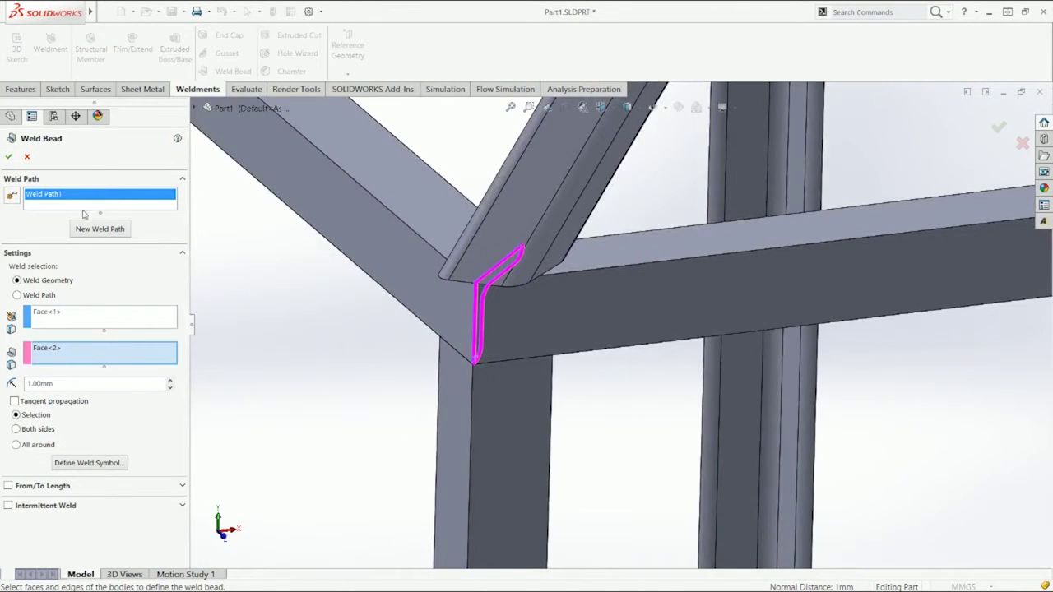
pyautogui.click(9, 157)
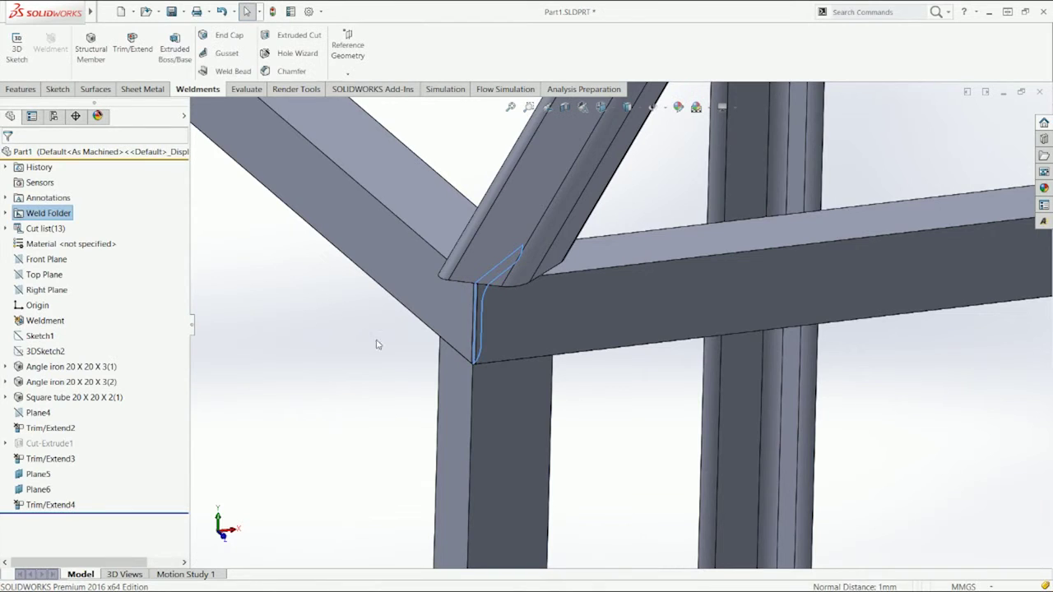
# Turn on the display of weld beads and inspect the bead along the corner joint
pyautogui.click(377, 343)
pyautogui.scroll(-2, 487, 346)
pyautogui.click(652, 109)
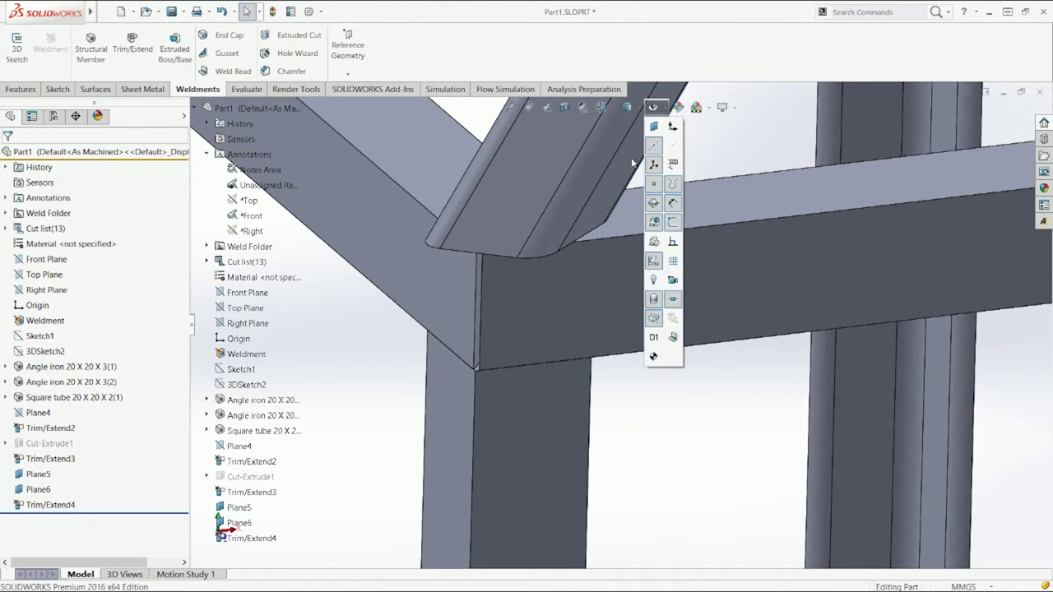
pyautogui.click(673, 338)
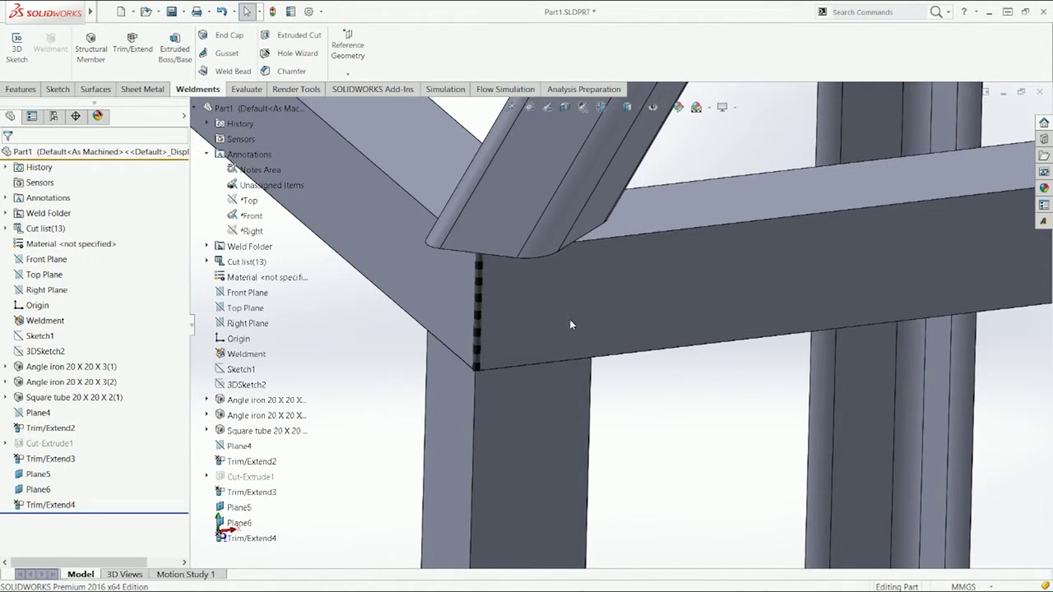
pyautogui.scroll(-3, 460, 372)
pyautogui.scroll(4, 460, 370)
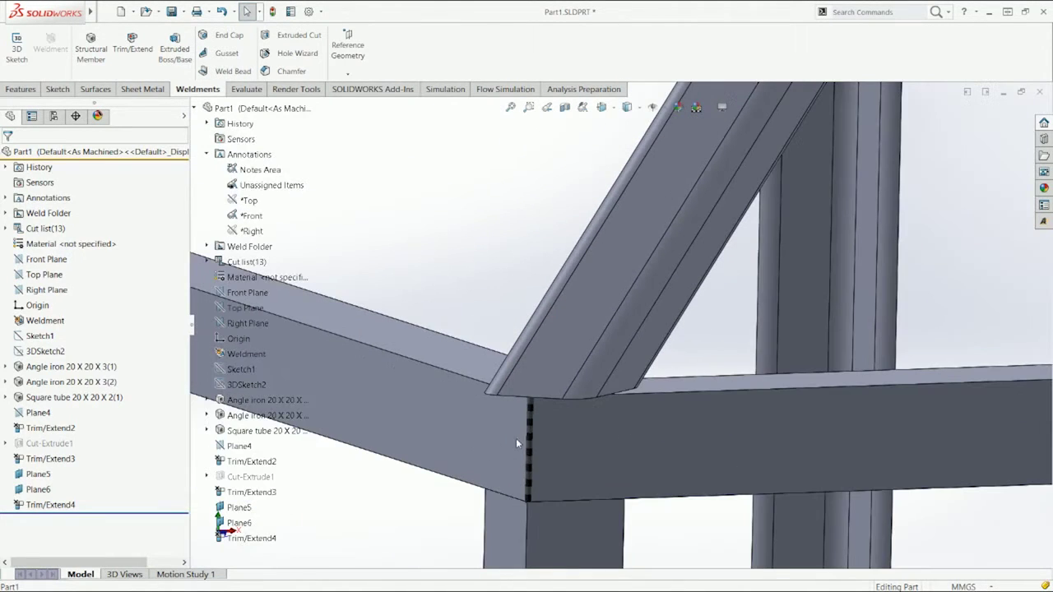
pyautogui.scroll(-2, 545, 429)
pyautogui.moveTo(606, 356); pyautogui.dragTo(636, 387, button='middle')
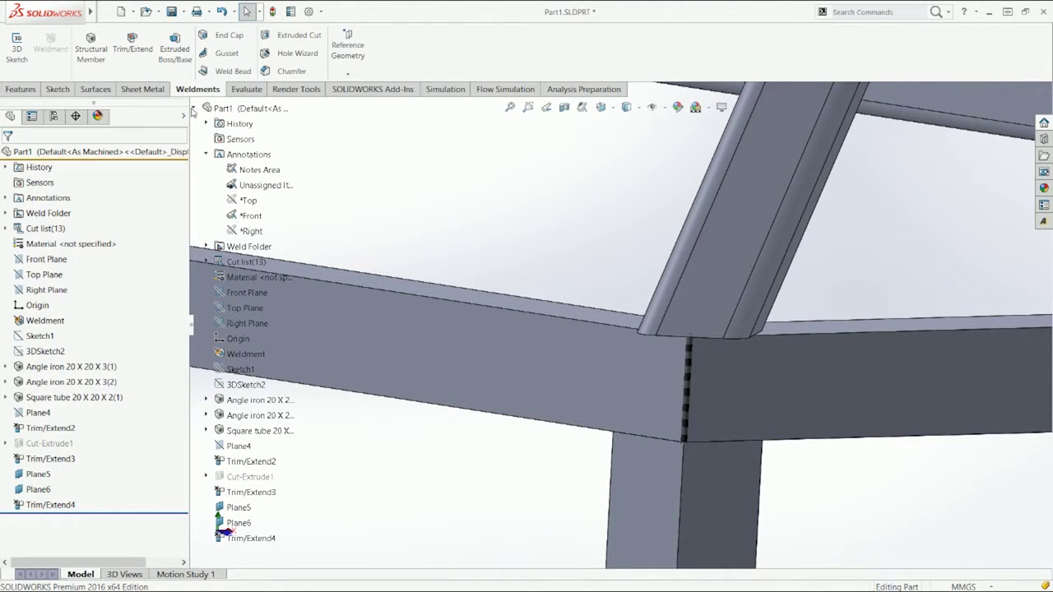
# Hide the weld symbol annotation at the corner joint while keeping the weld bead displayed, and fit the whole frame in view
pyautogui.hotkey('ctrl', '7')
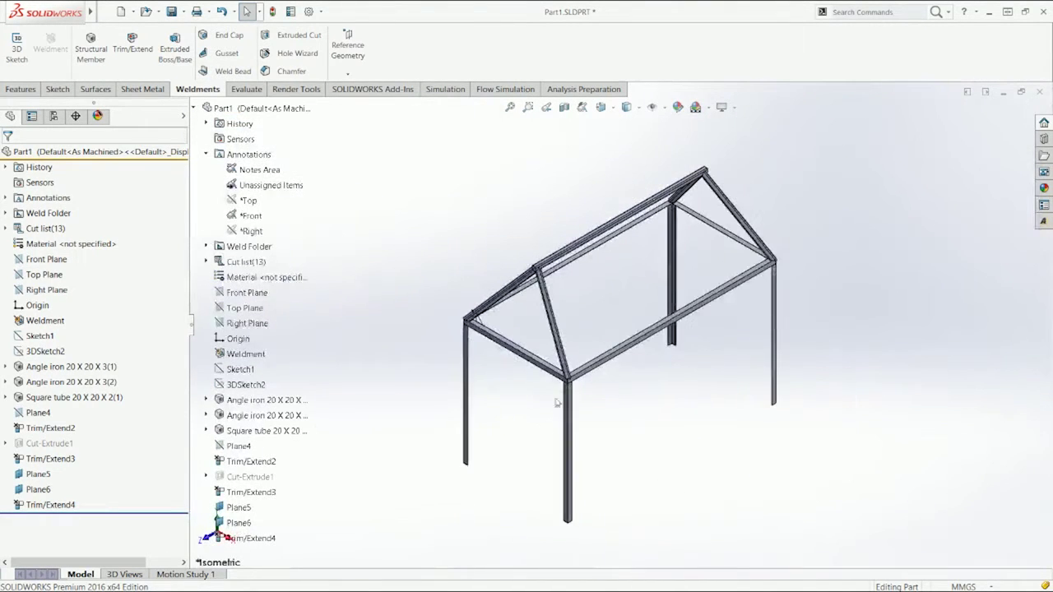
pyautogui.scroll(-5, 485, 327)
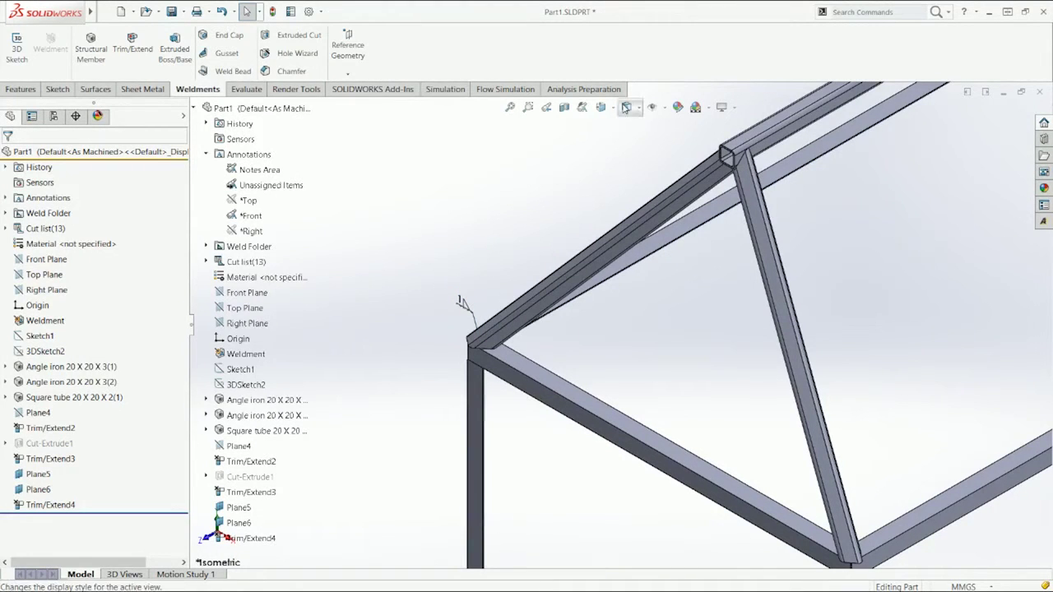
pyautogui.click(663, 107)
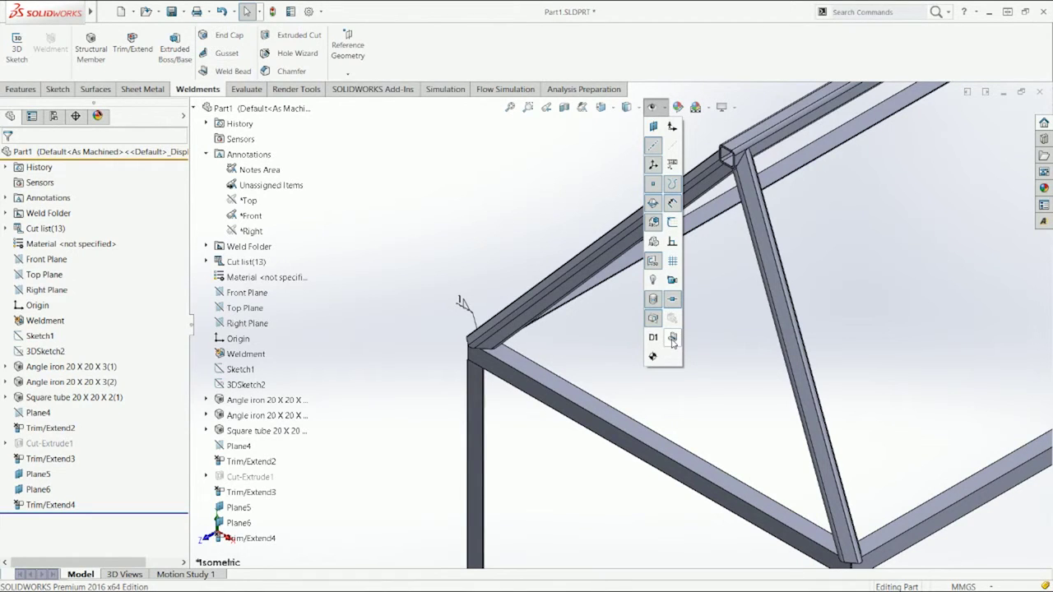
pyautogui.click(654, 107)
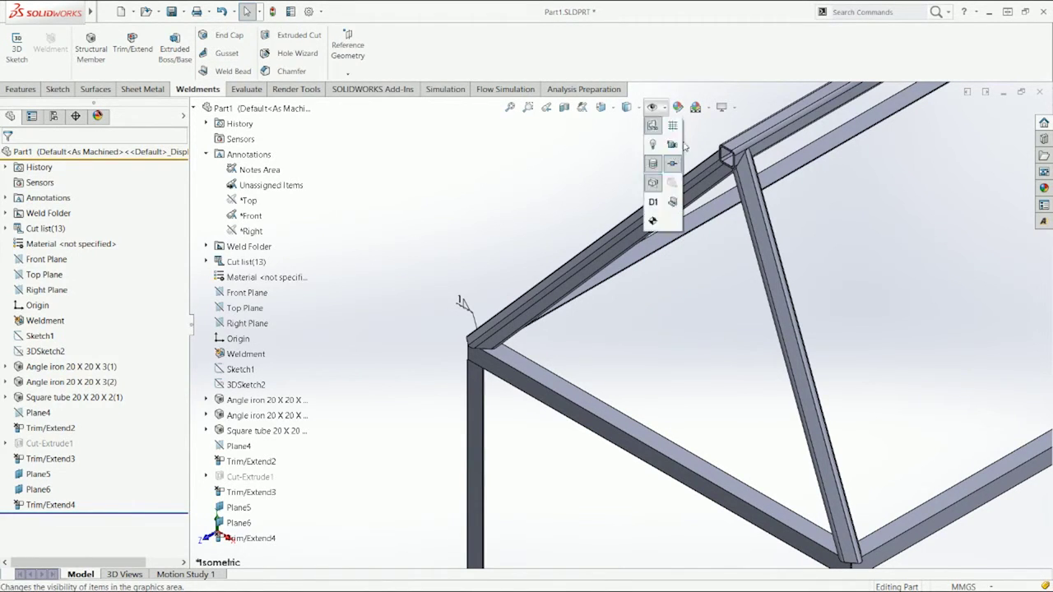
pyautogui.click(673, 338)
pyautogui.click(654, 106)
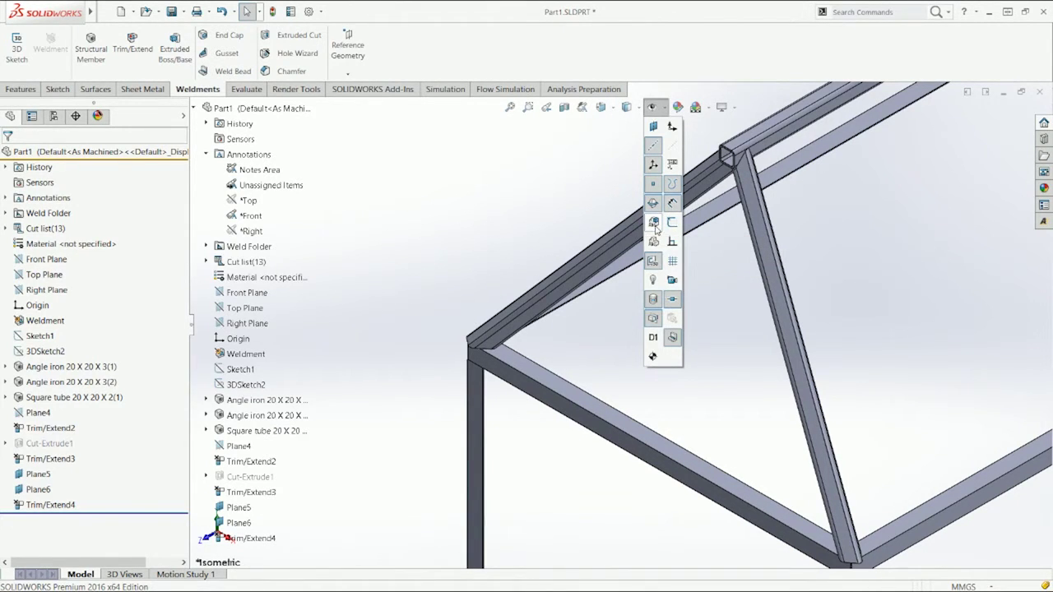
pyautogui.scroll(-6, 666, 243)
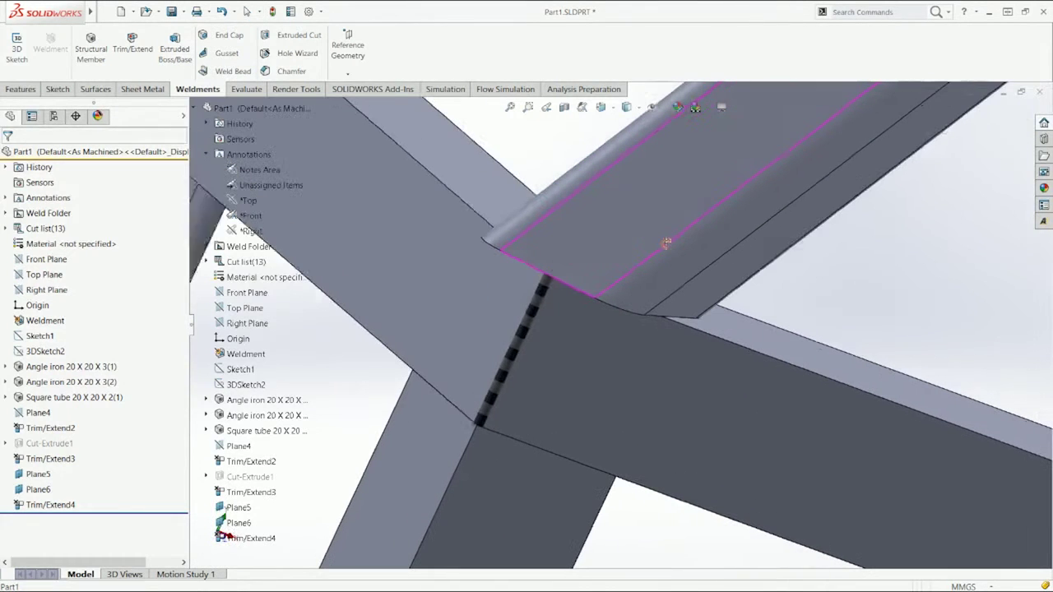
pyautogui.scroll(-1, 637, 331)
pyautogui.press('f')
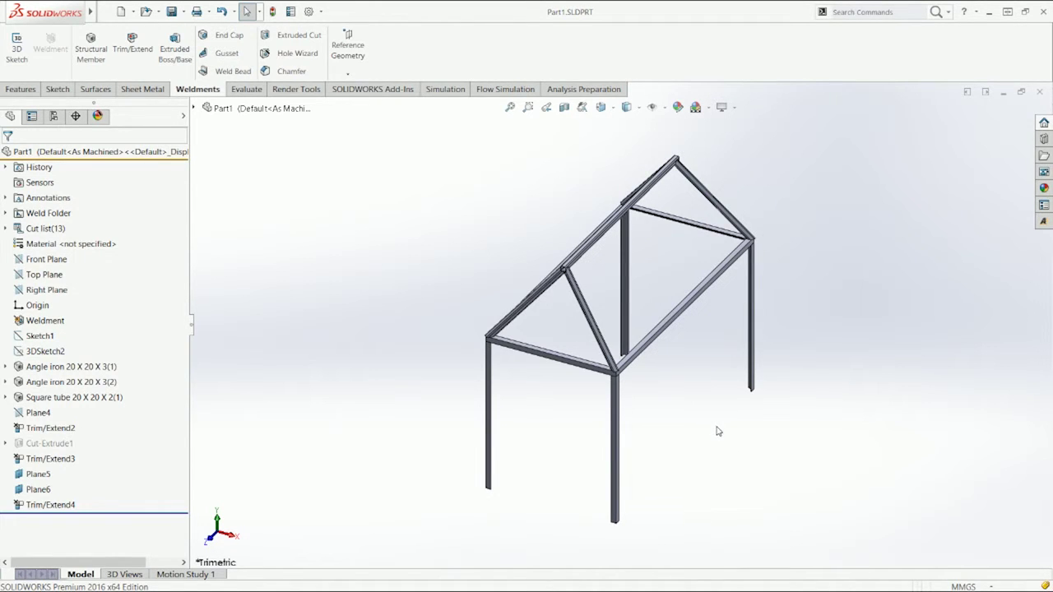
pyautogui.rightClick(82, 243)
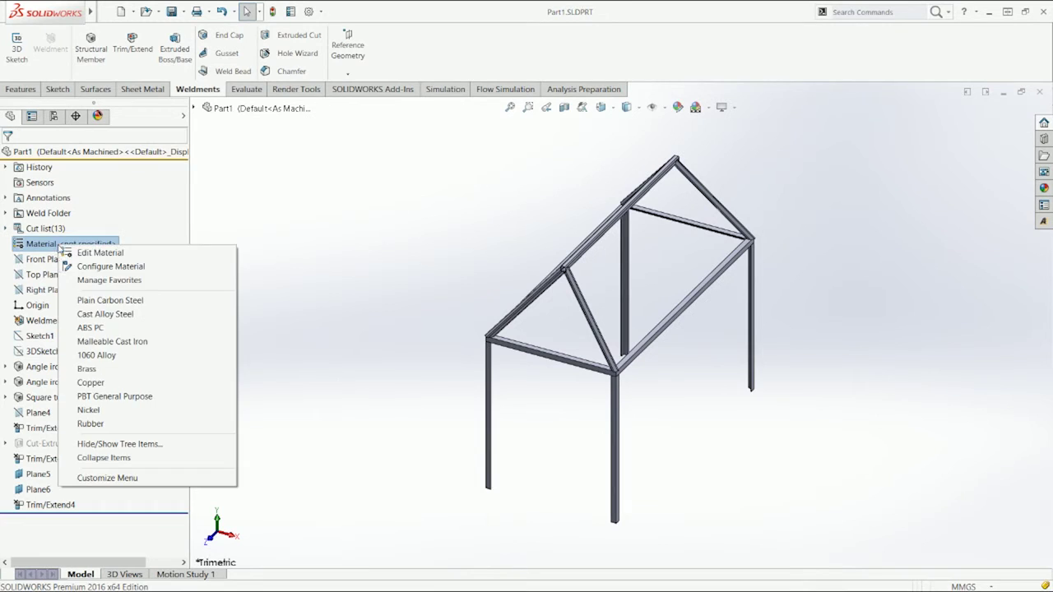
pyautogui.click(395, 267)
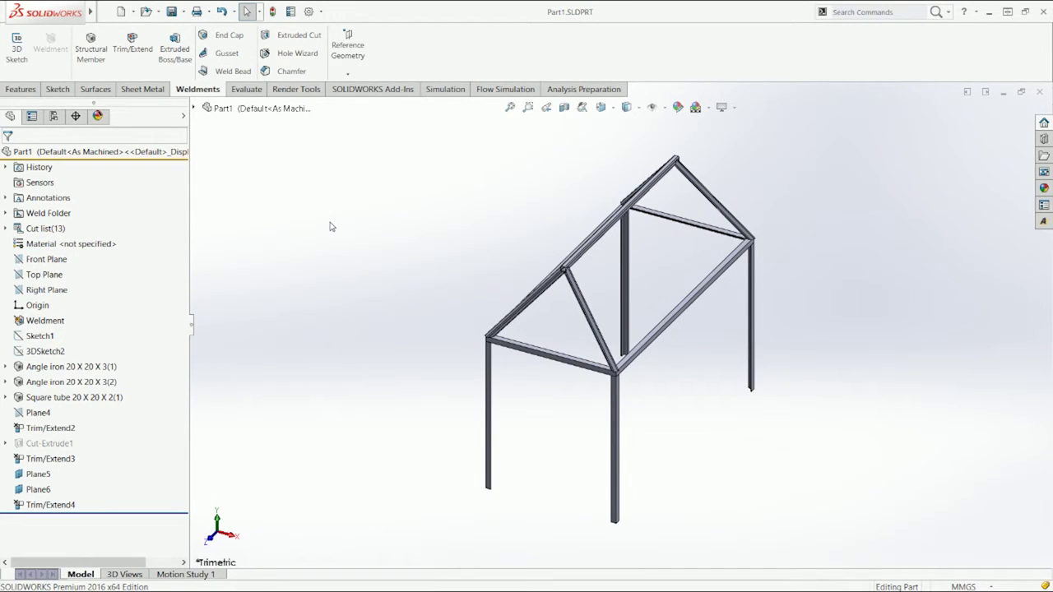